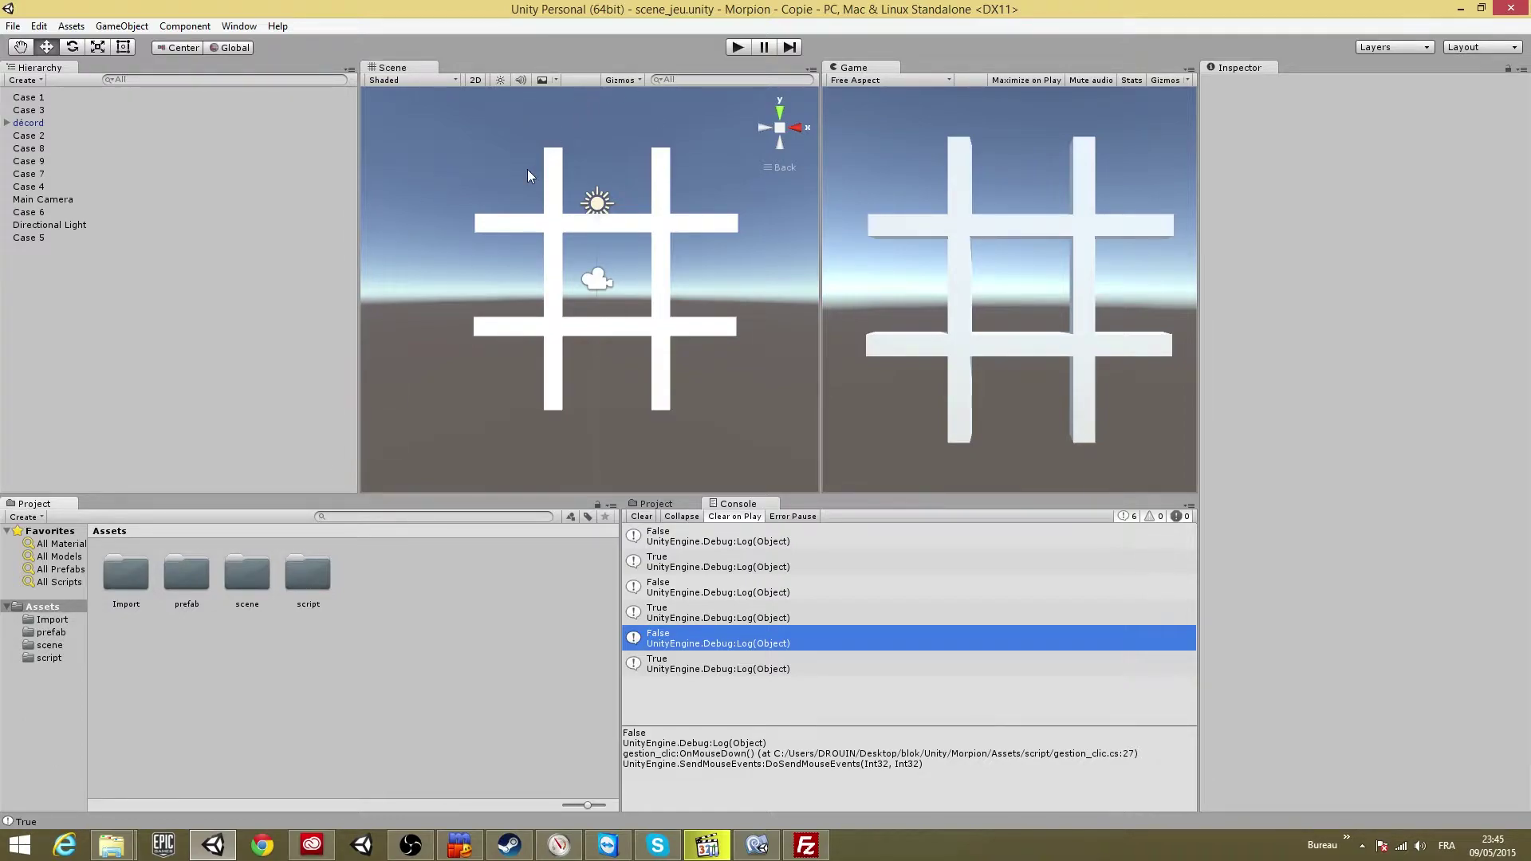
# Select Case 1 and open its gestion_clic script through the component's Edit Script option
pyautogui.click(33, 137)
pyautogui.click(53, 110)
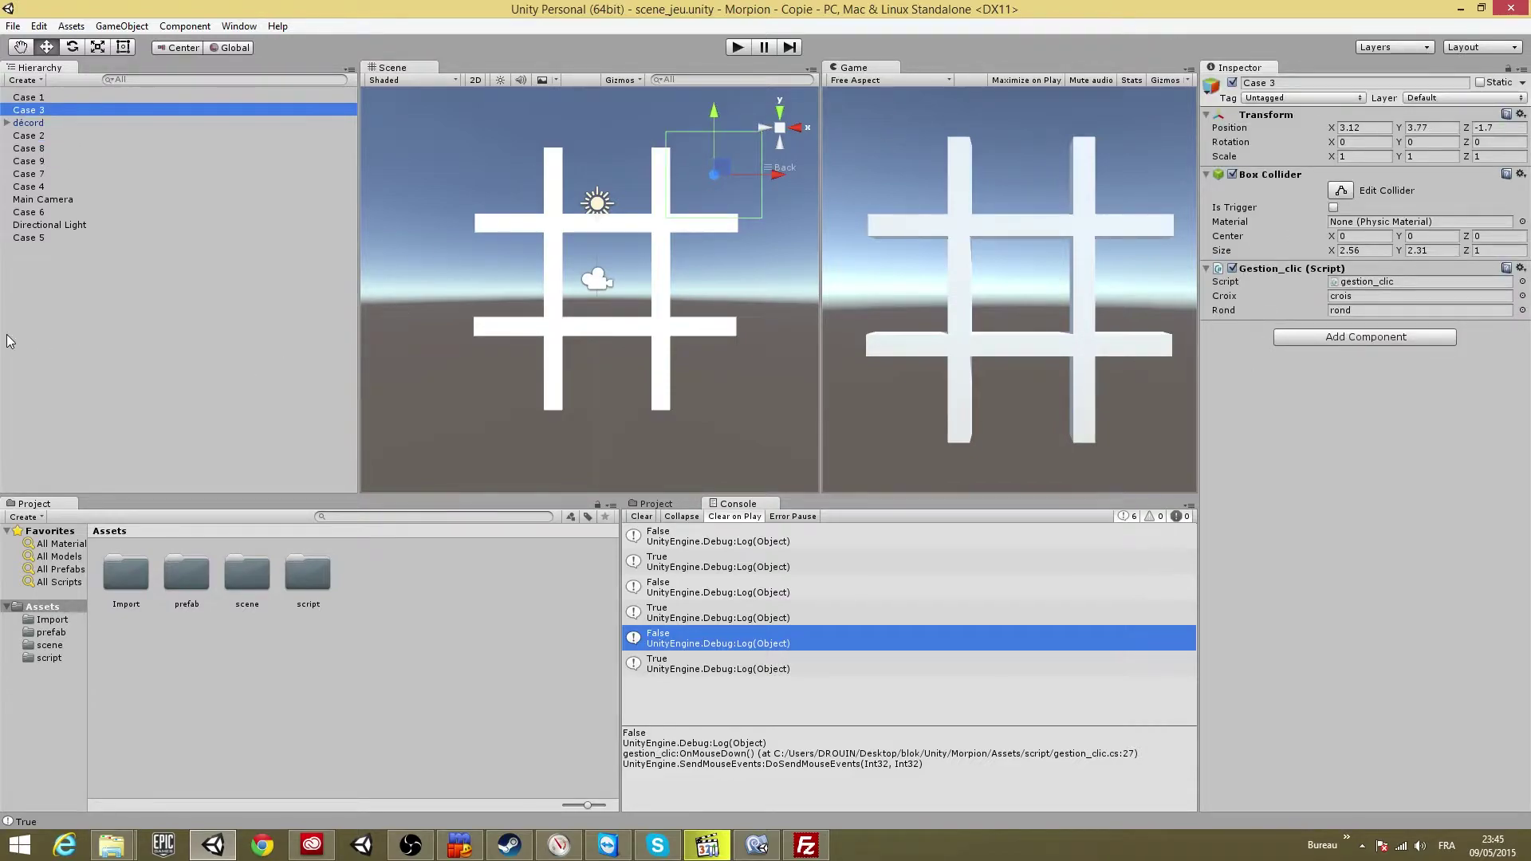
pyautogui.click(28, 98)
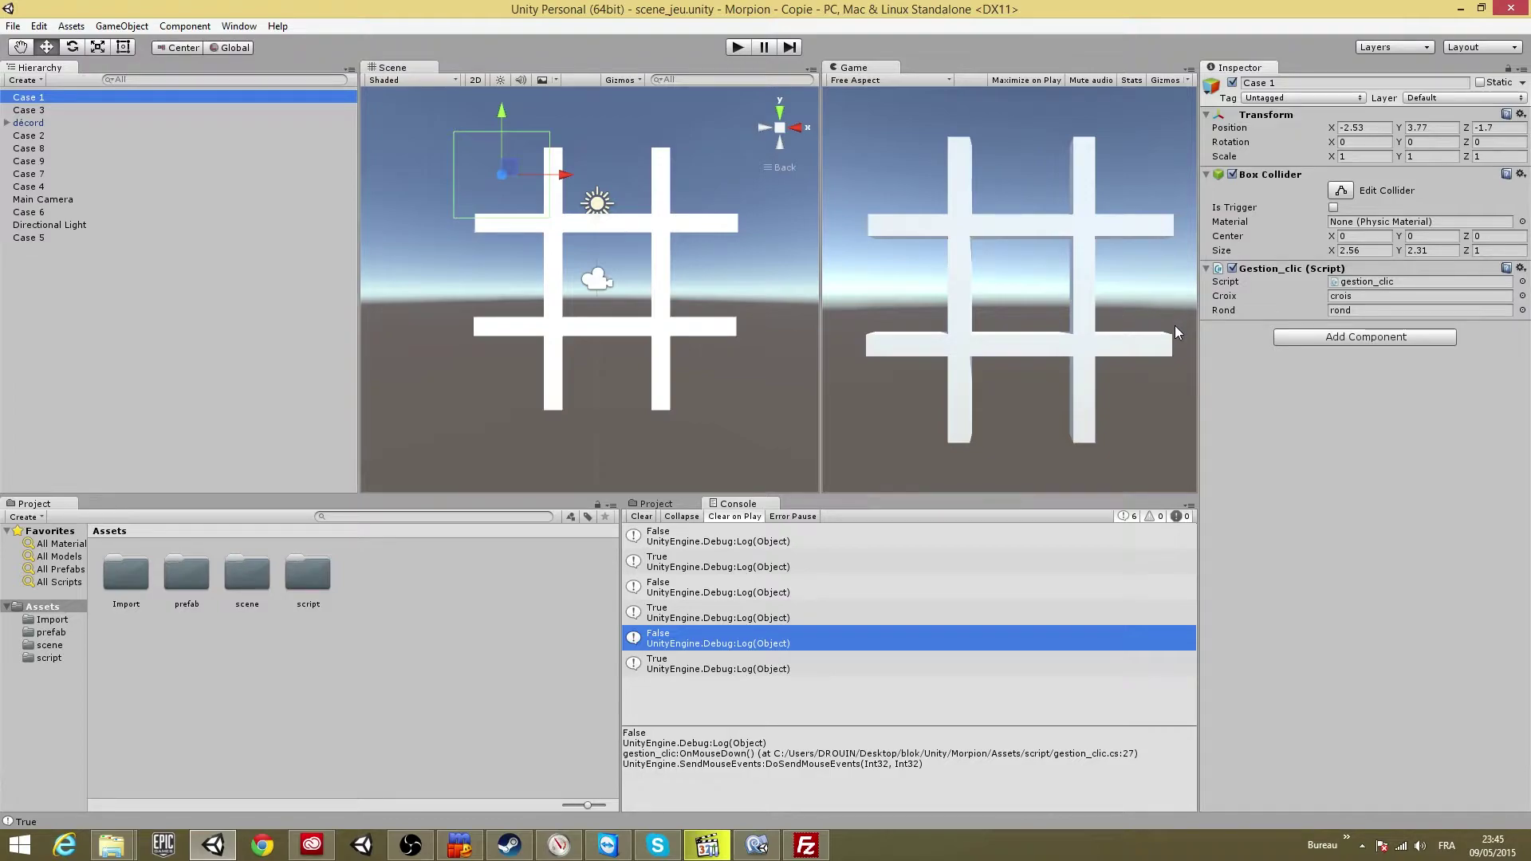
pyautogui.click(1267, 274)
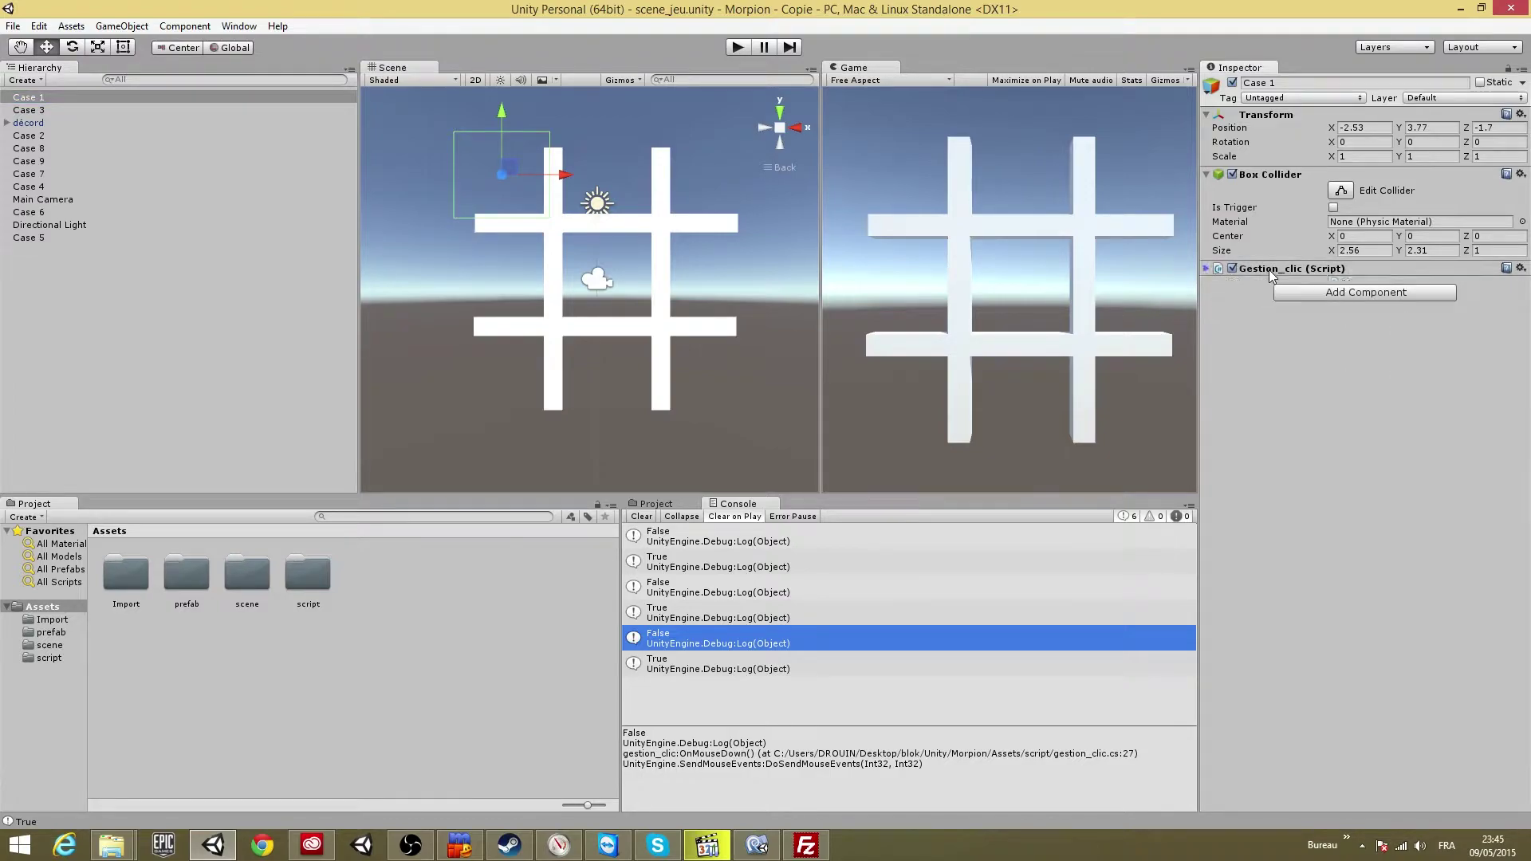
pyautogui.click(1521, 268)
pyautogui.click(1385, 422)
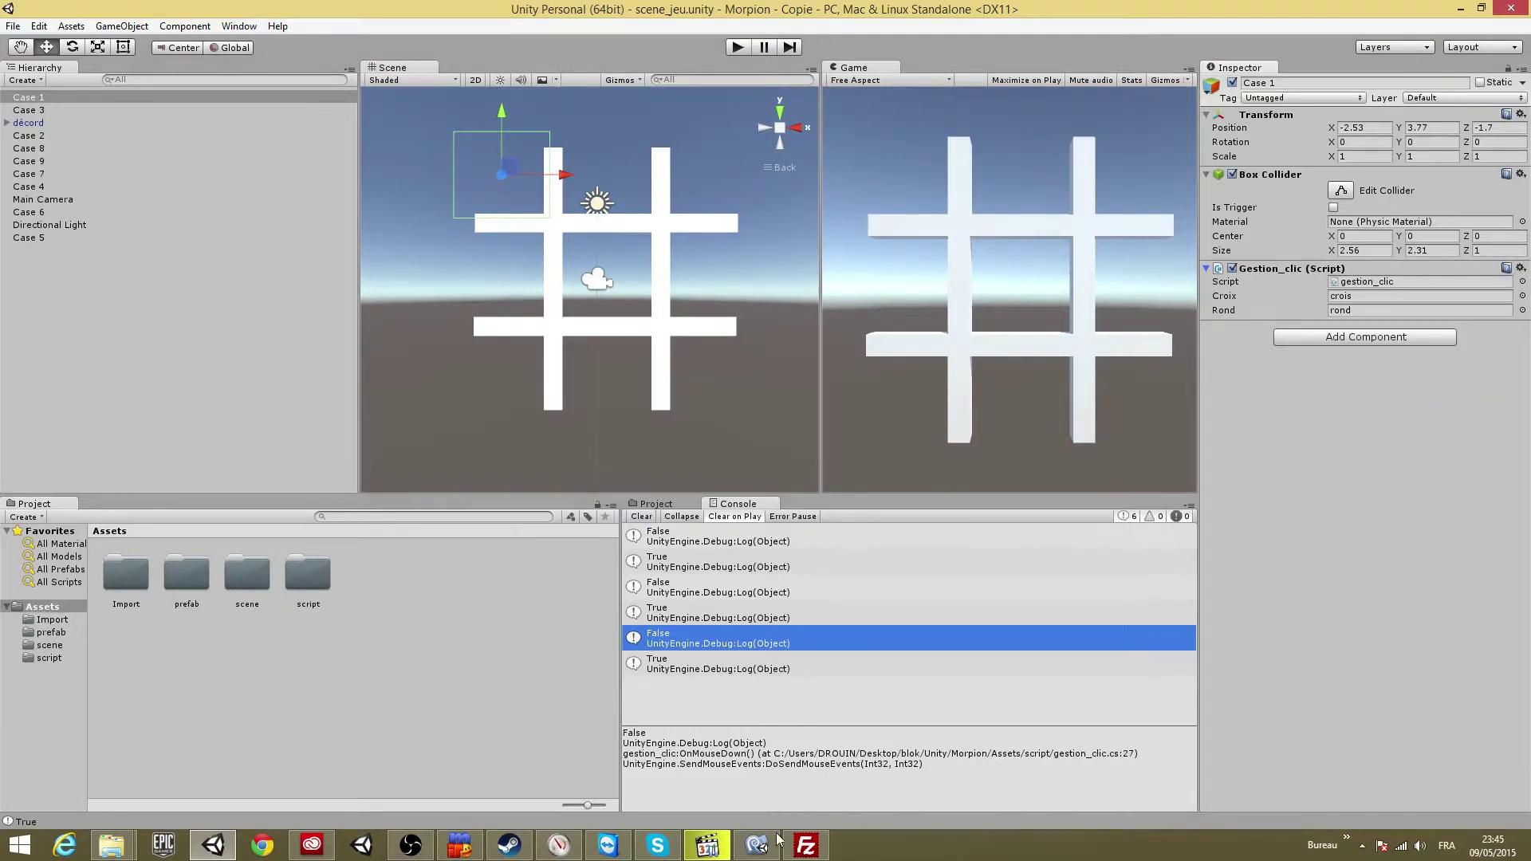
# Add 'public int etat_joueur = 0;' to gestion_clic, commented 0 = case non jouer, 1 = joueur un, 2 = joueur deux
pyautogui.click(762, 850)
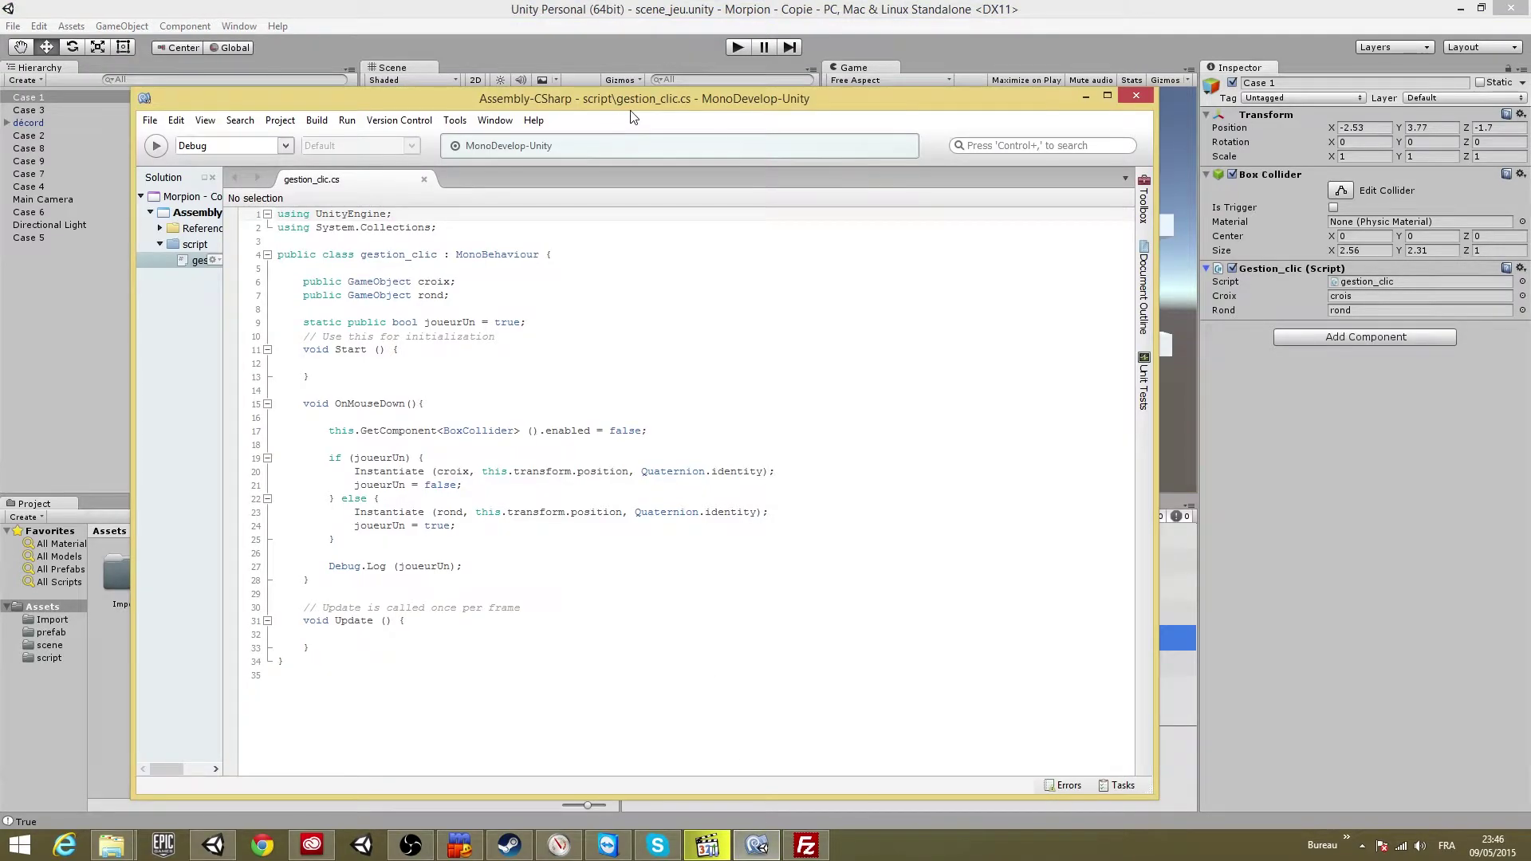
pyautogui.moveTo(654, 118); pyautogui.dragTo(862, 114)
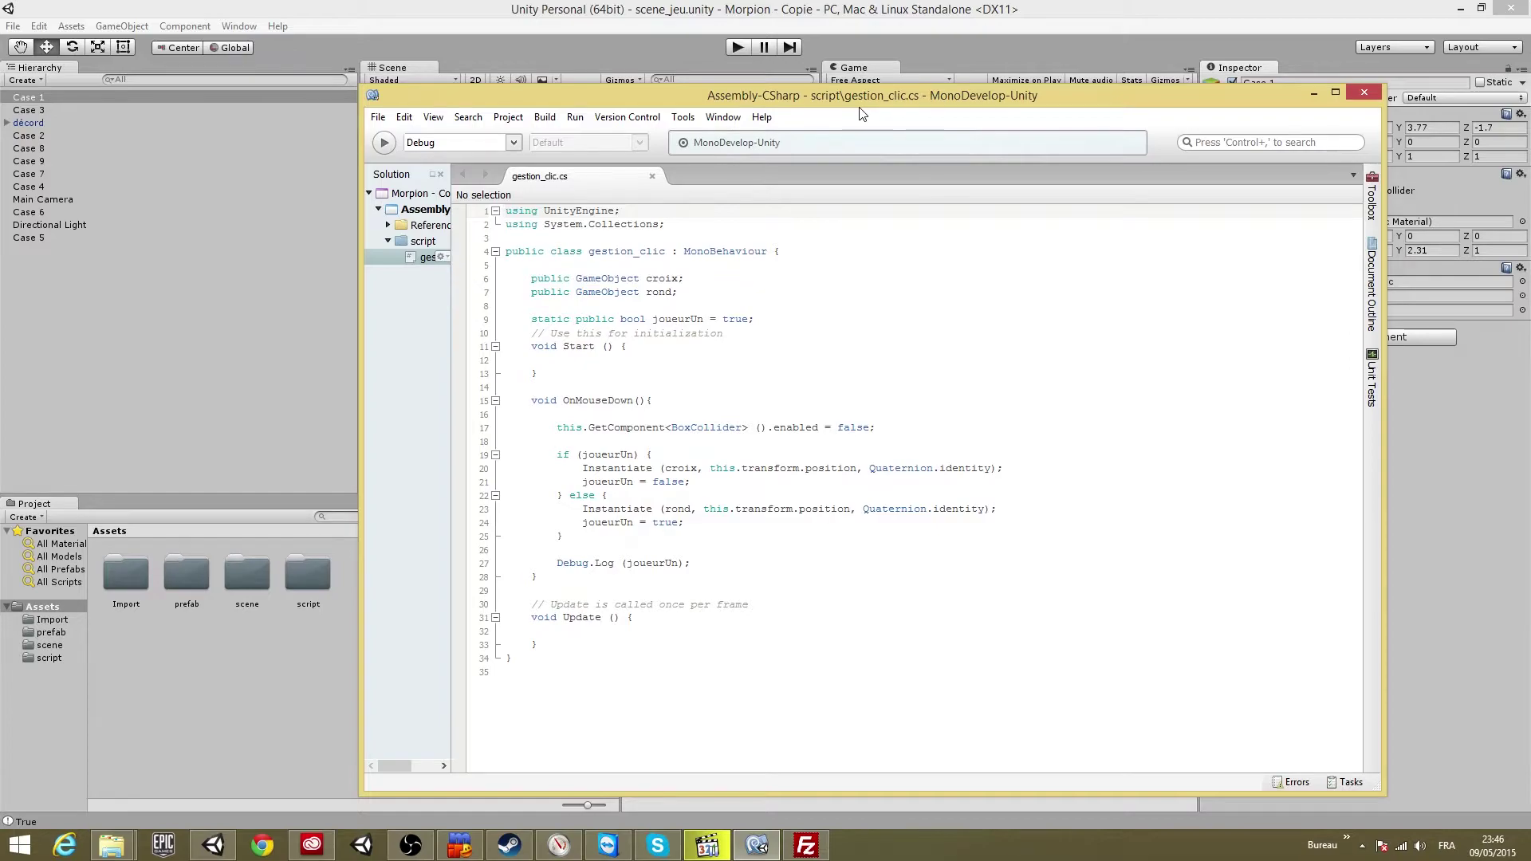
pyautogui.click(745, 303)
pyautogui.press('Return')
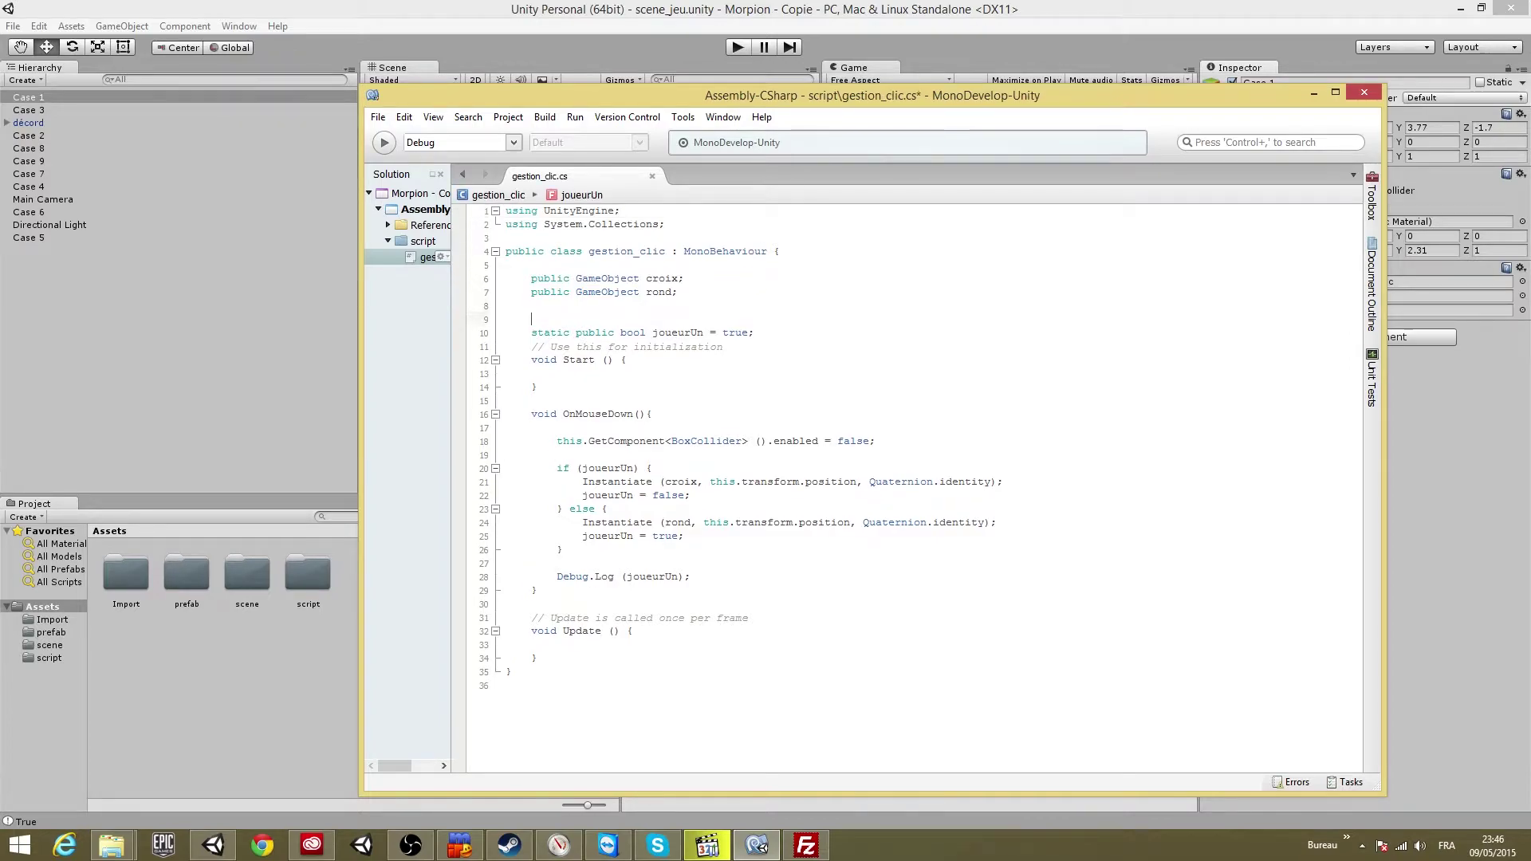
pyautogui.press('Return')
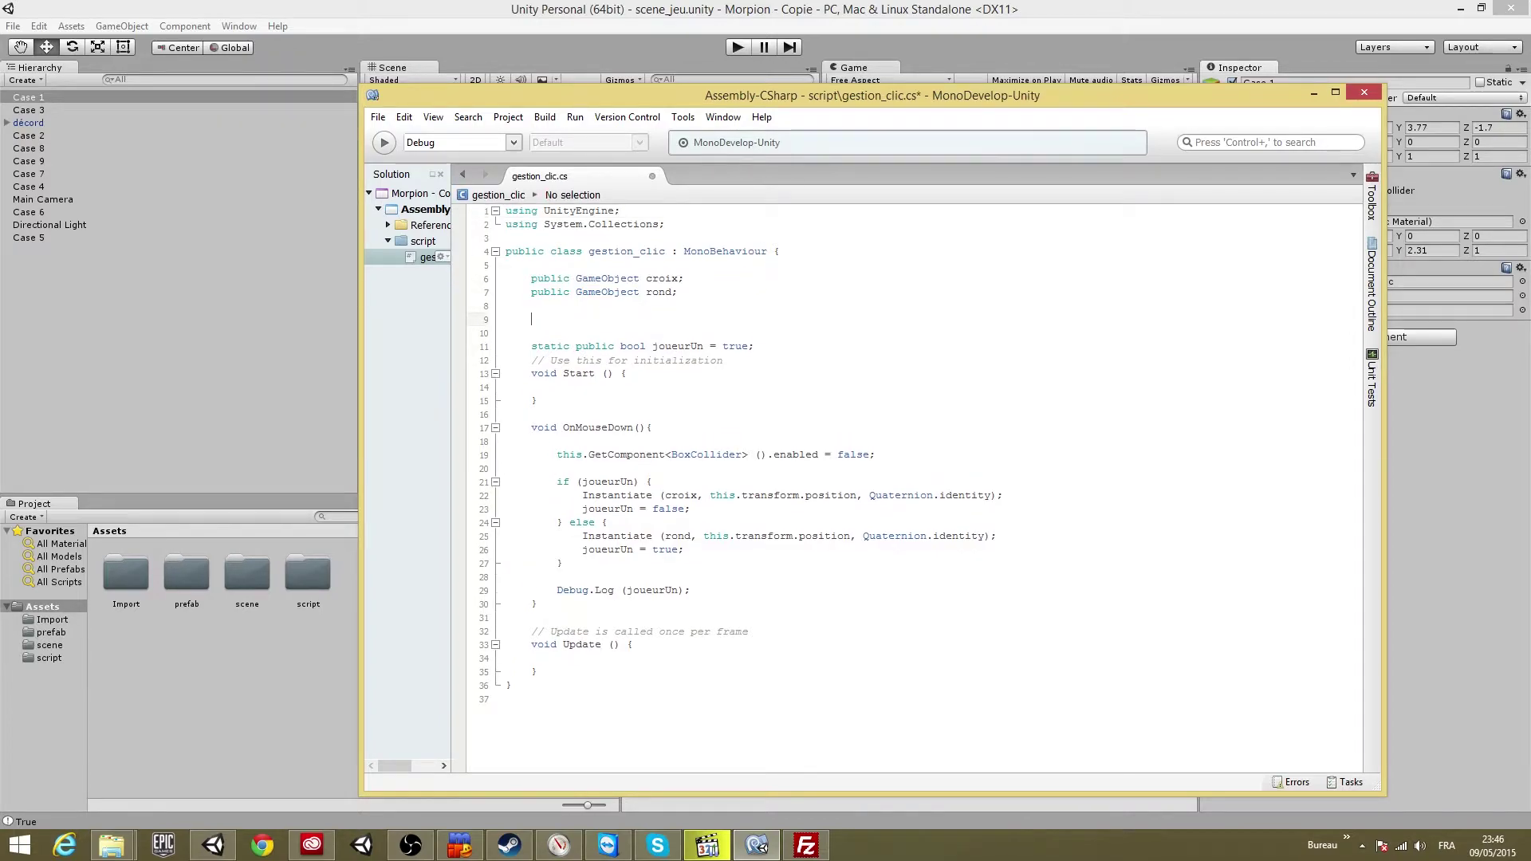
pyautogui.write('public int')
pyautogui.write(' etat_j')
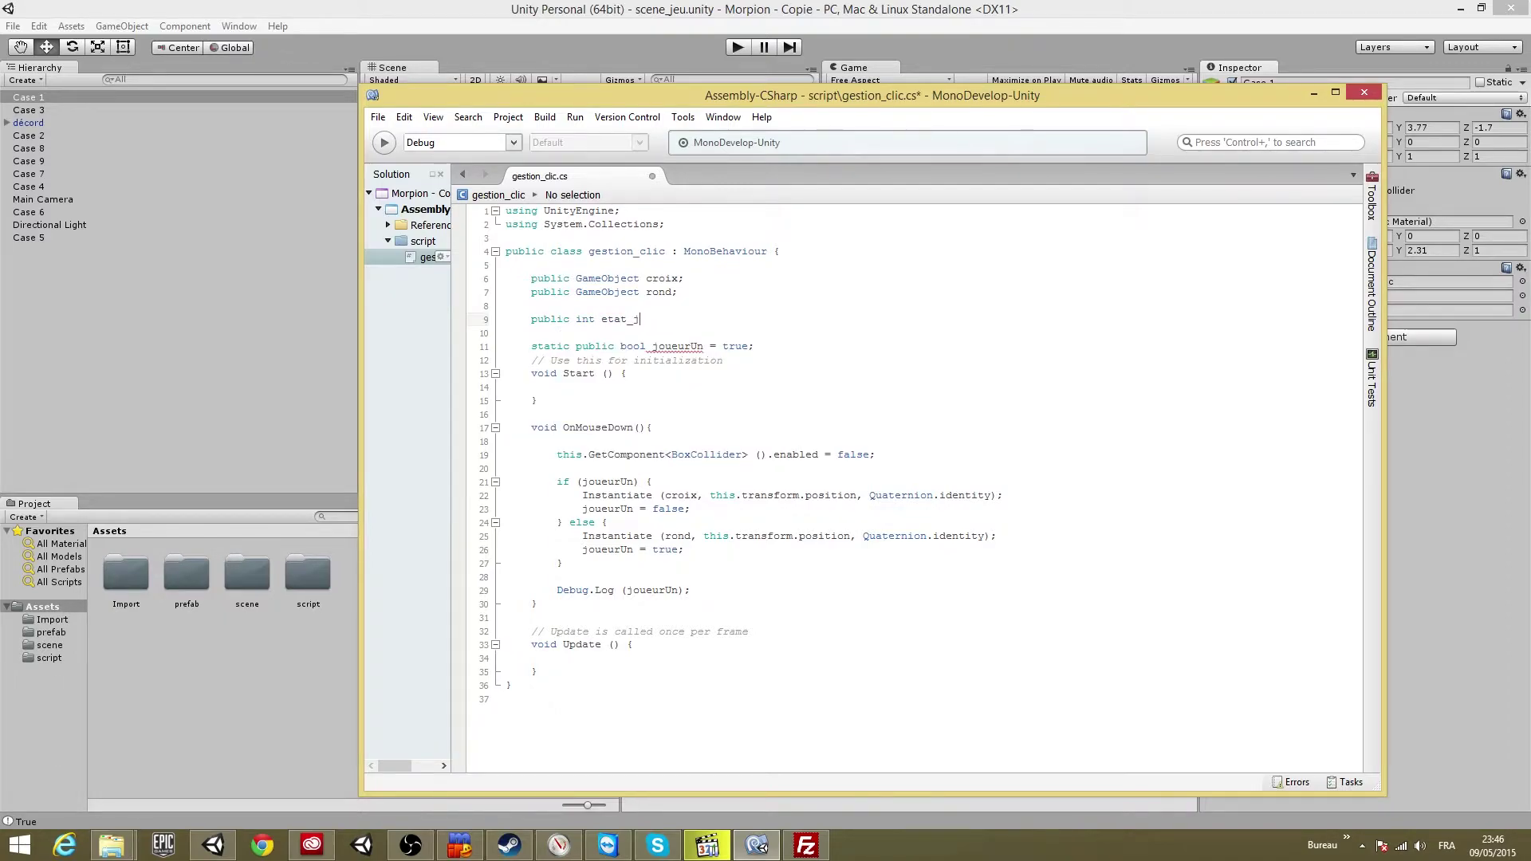
pyautogui.write('oueur =')
pyautogui.write(' 0; ')
pyautogui.write('//')
pyautogui.write(' 0 =')
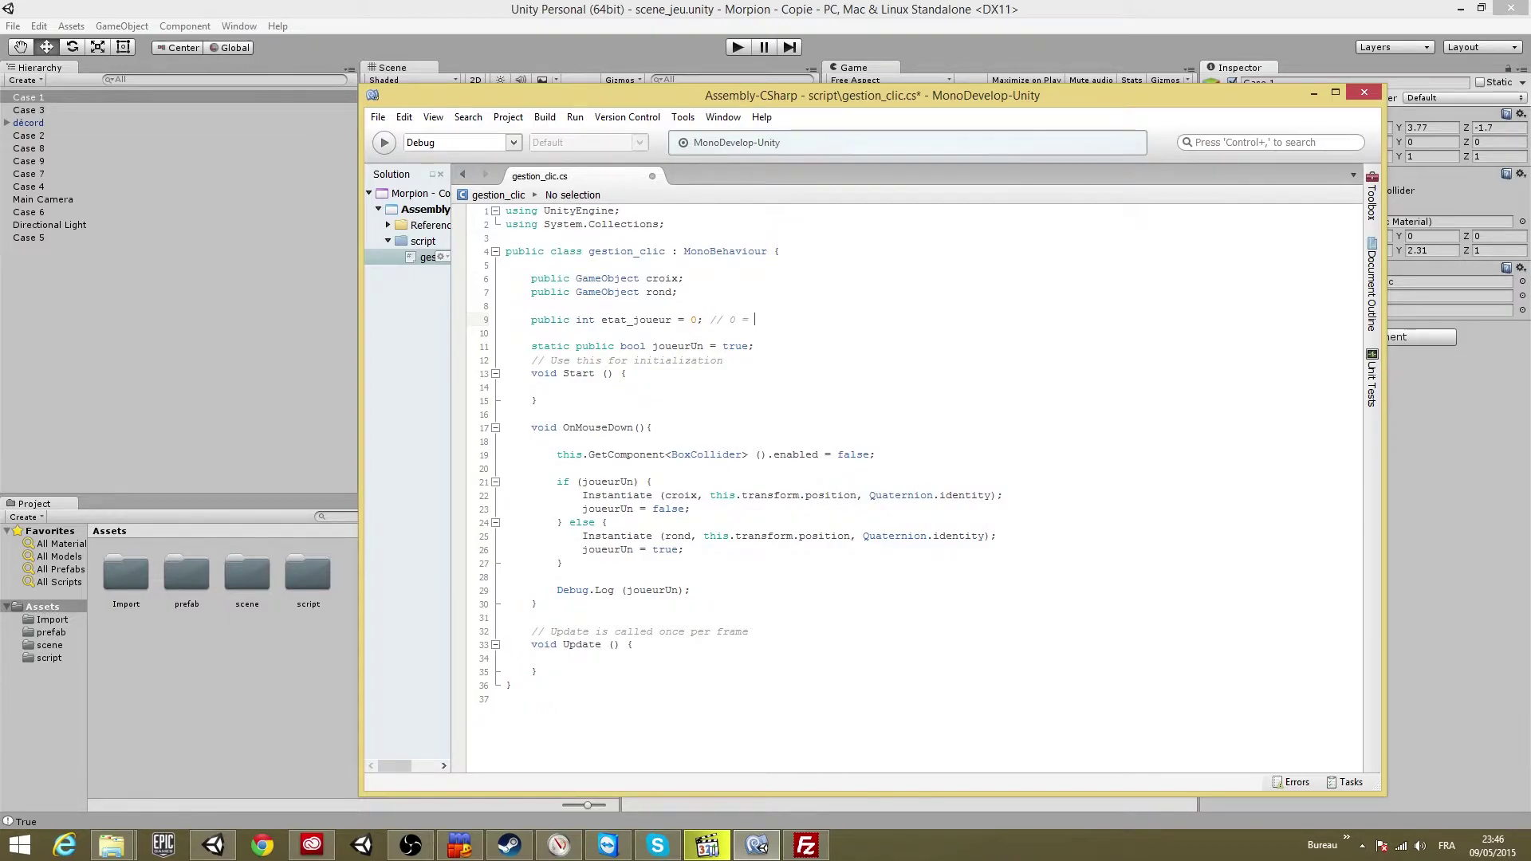
pyautogui.write(' case')
pyautogui.write(' non jouer ')
pyautogui.write('// 1 ')
pyautogui.write('= ')
pyautogui.write('joueur un ')
pyautogui.write('a jouer')
pyautogui.press('BackSpace')
pyautogui.press('BackSpace')
pyautogui.write('é ')
pyautogui.write('c')
pyautogui.press('BackSpace')
pyautogui.press('BackSpace')
pyautogui.press('BackSpace')
pyautogui.press('BackSpace')
pyautogui.press('BackSpace')
pyautogui.press('BackSpace')
pyautogui.press('BackSpace')
pyautogui.press('BackSpace')
pyautogui.write('// 2 ')
pyautogui.write('= joueur deux')
pyautogui.click(7, 297)
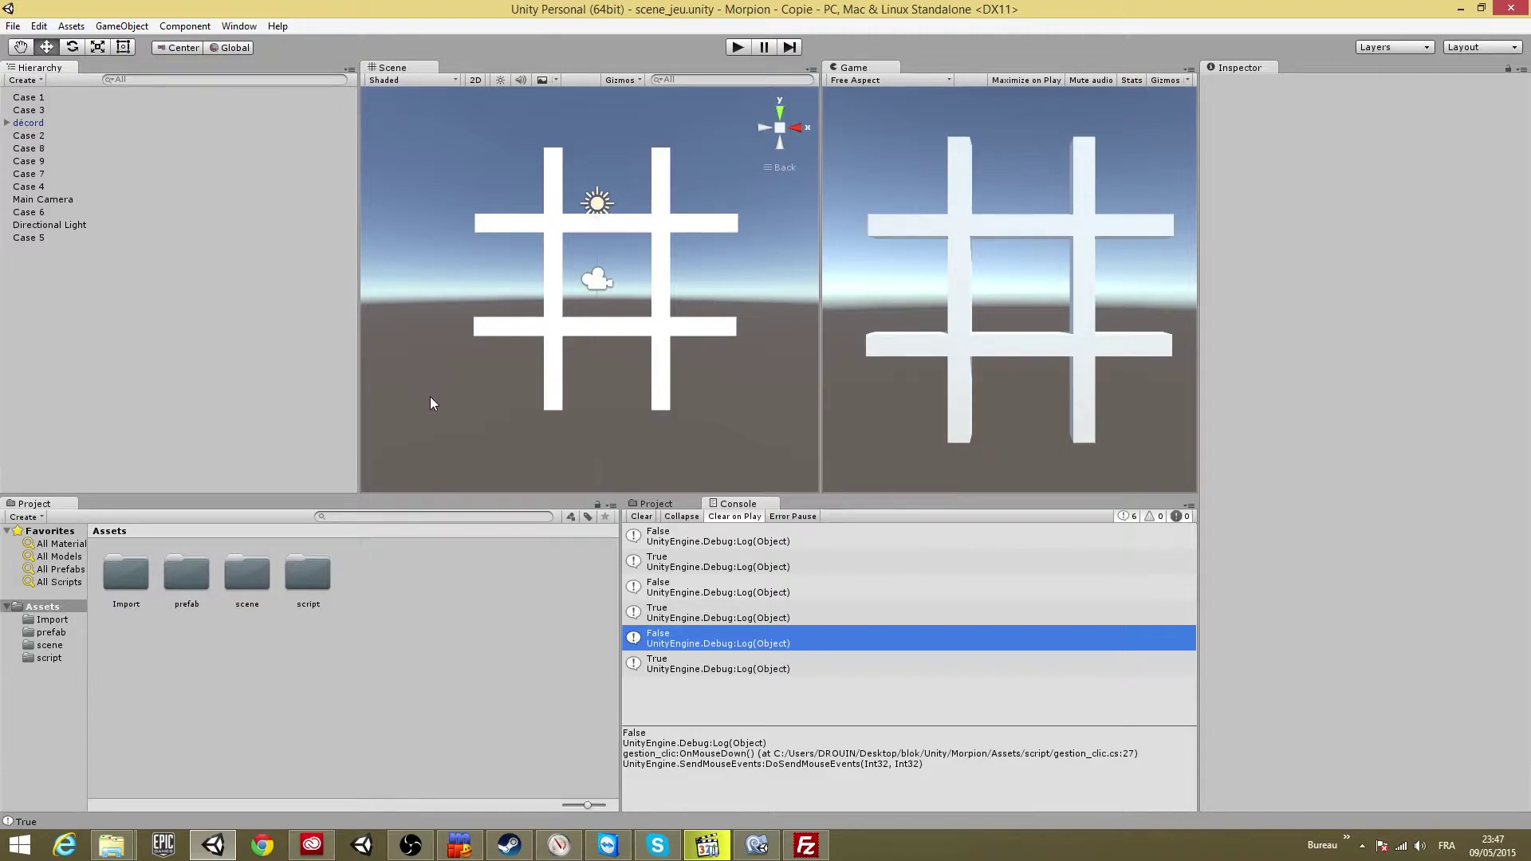
# Open the project's script folder and select the gestion_clic script
pyautogui.click(553, 234)
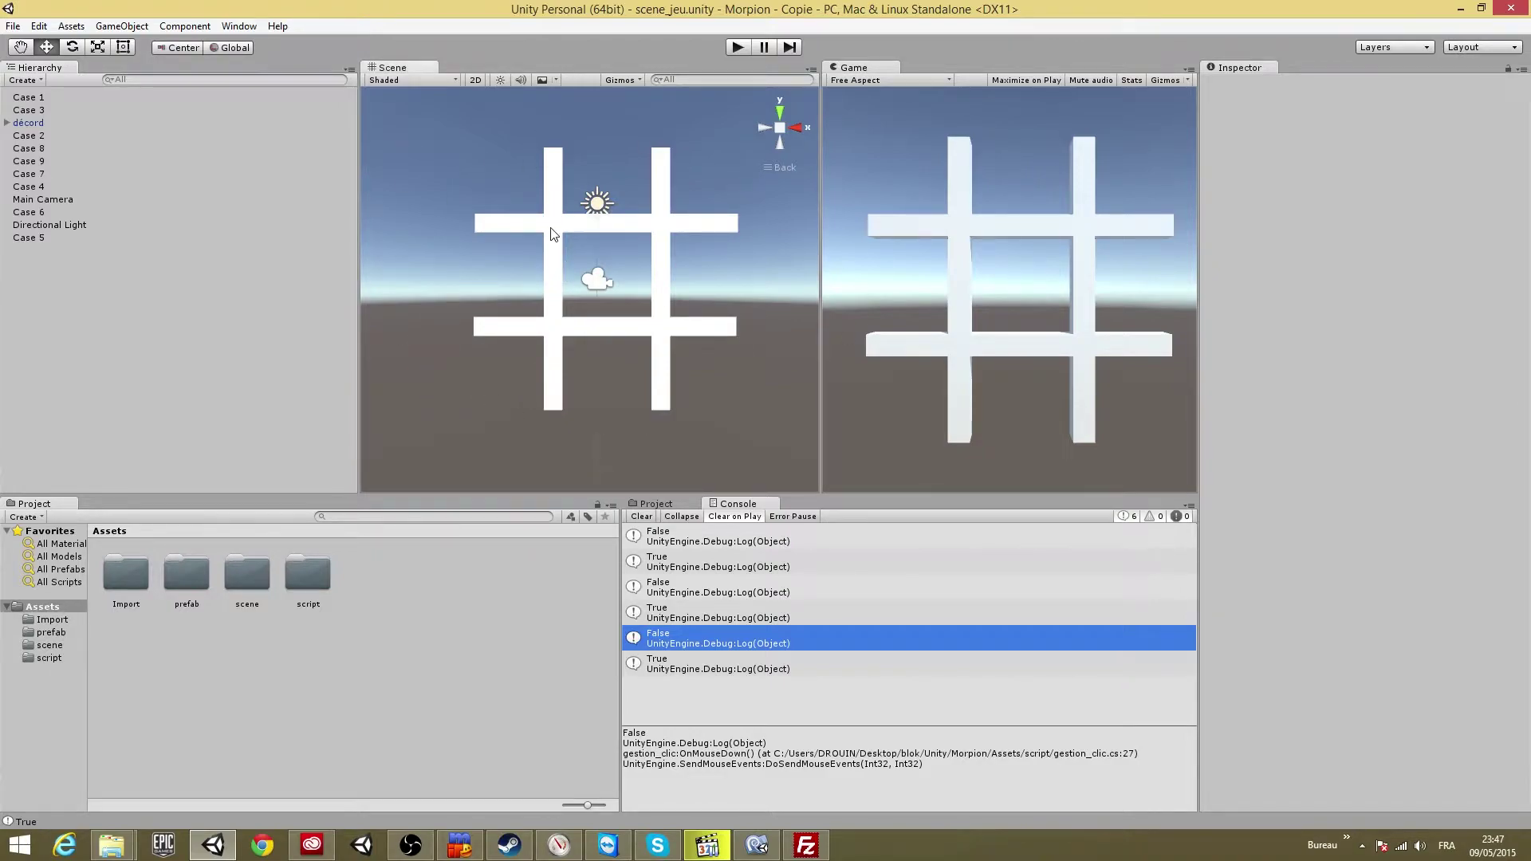
pyautogui.click(461, 267)
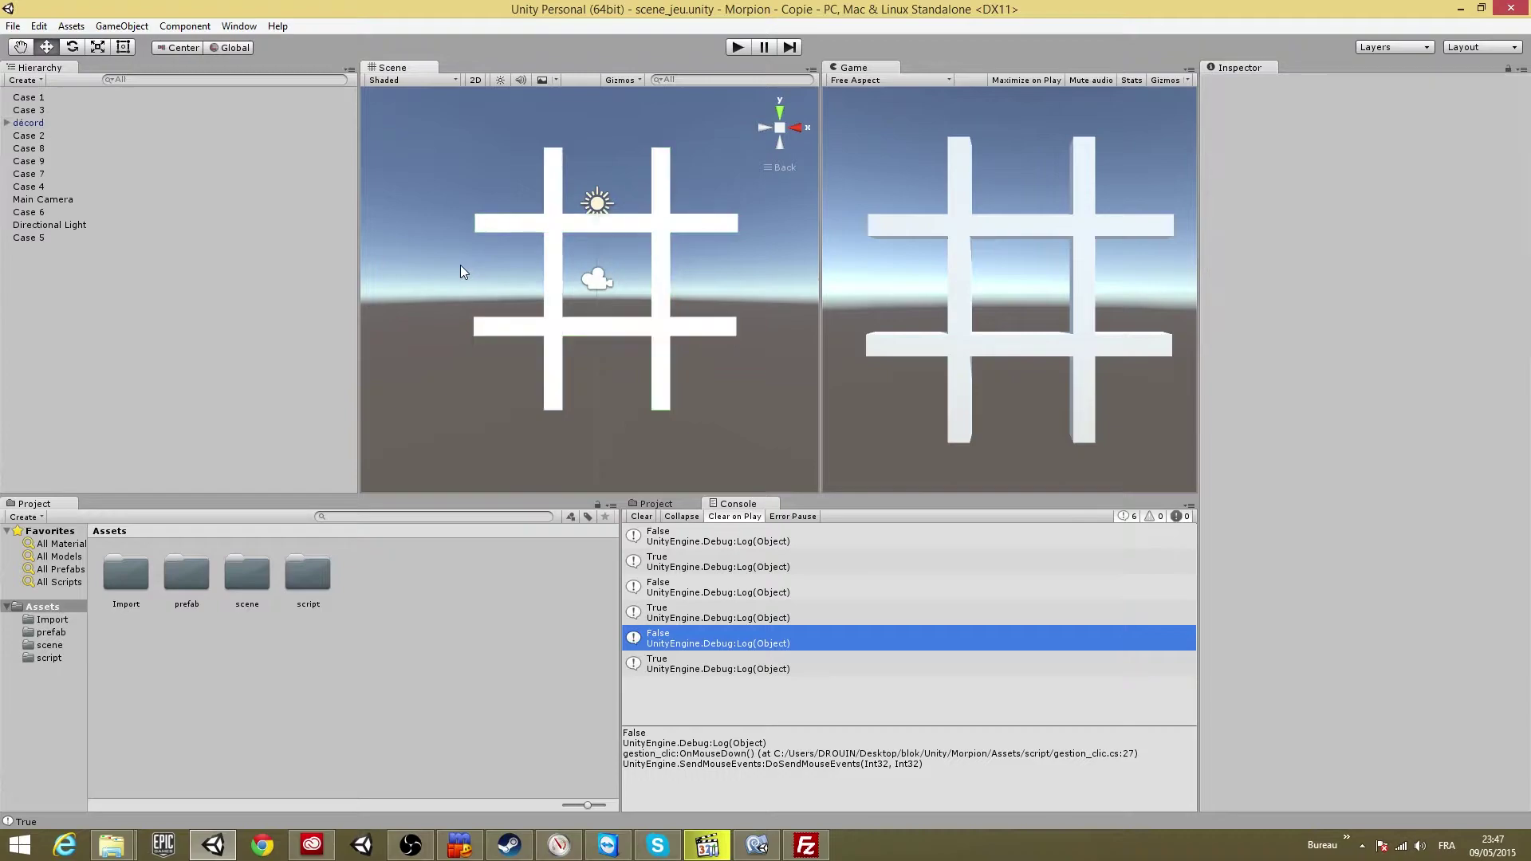
pyautogui.doubleClick(310, 584)
pyautogui.click(116, 573)
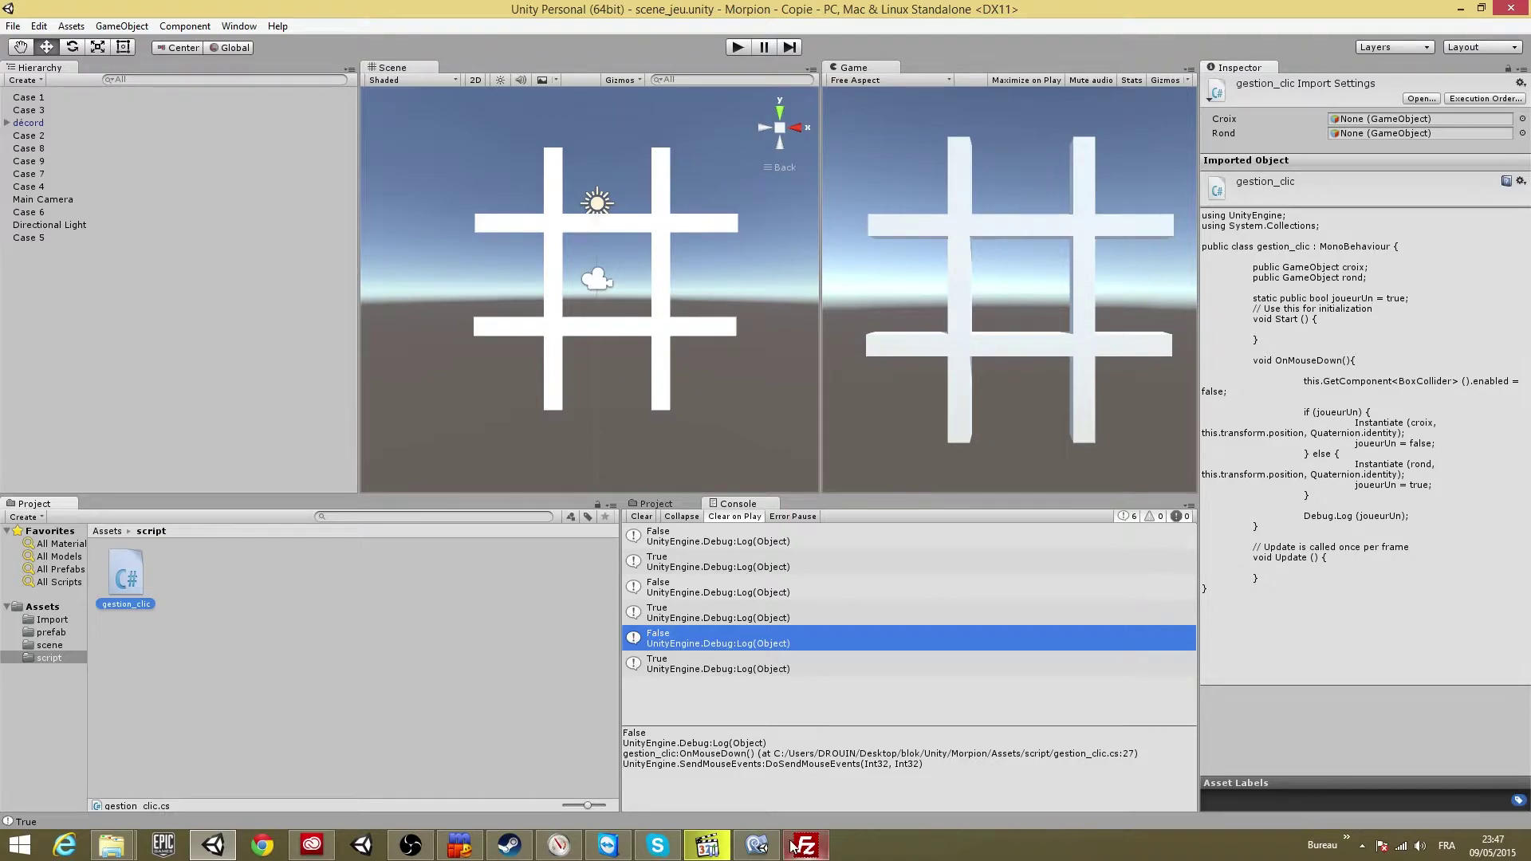
pyautogui.click(760, 847)
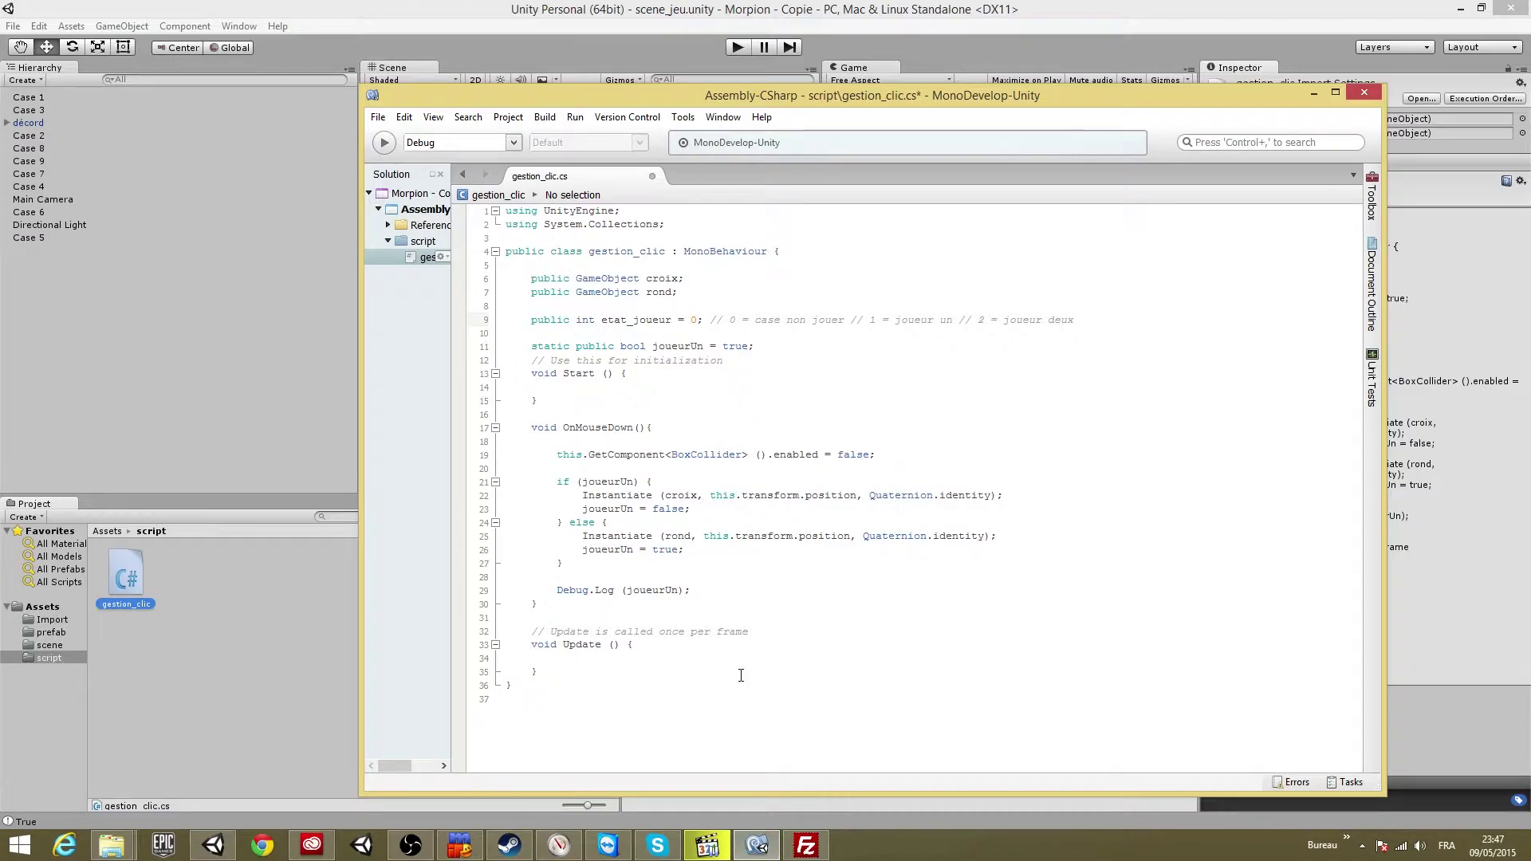
pyautogui.click(174, 723)
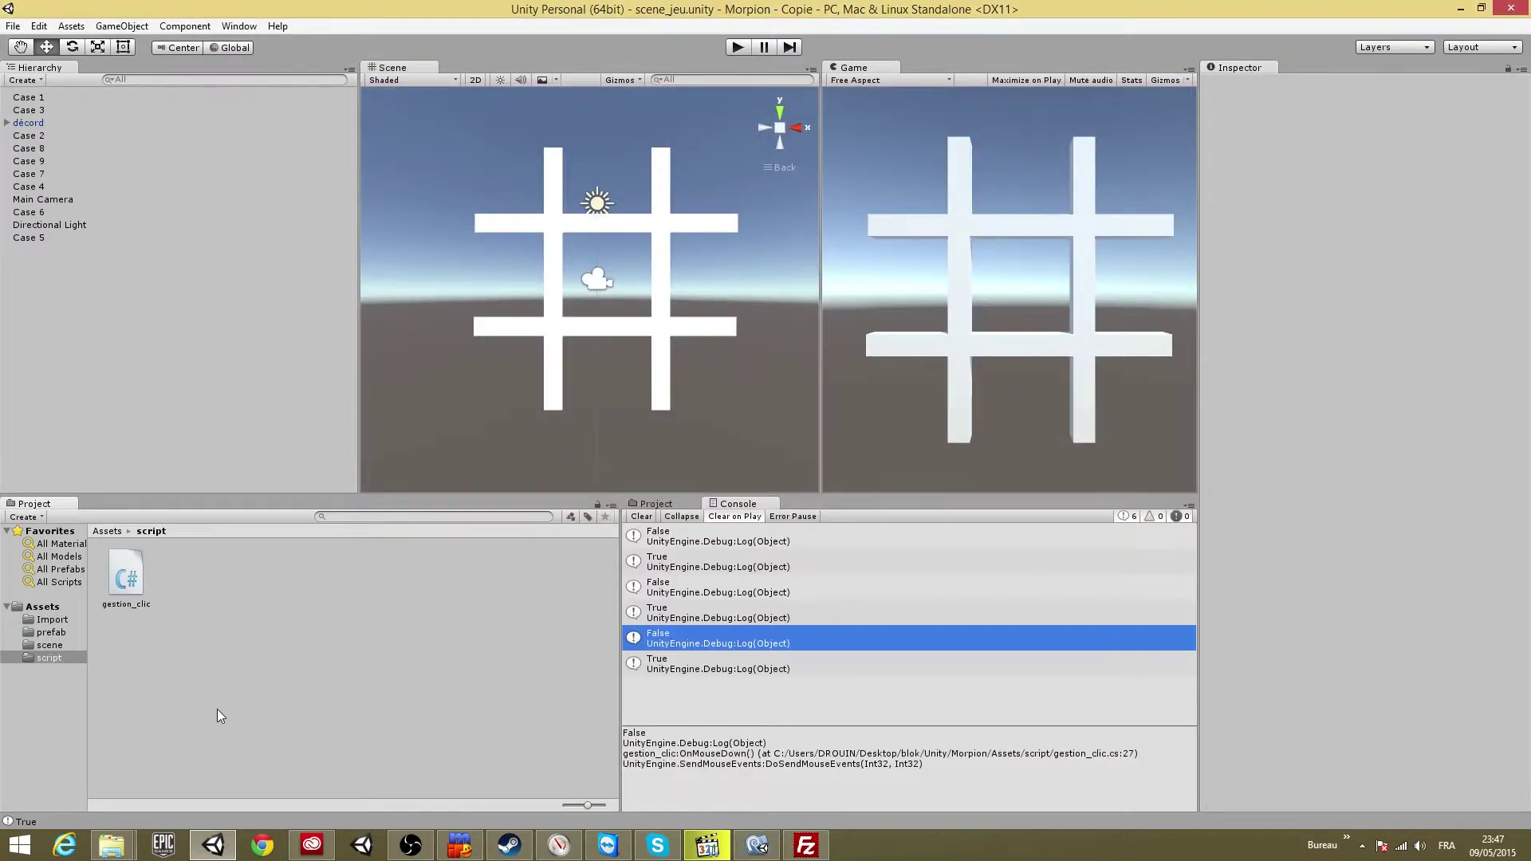
# Create a C# script named cond_victoire in the script folder and open it in MonoDevelop
pyautogui.rightClick(220, 677)
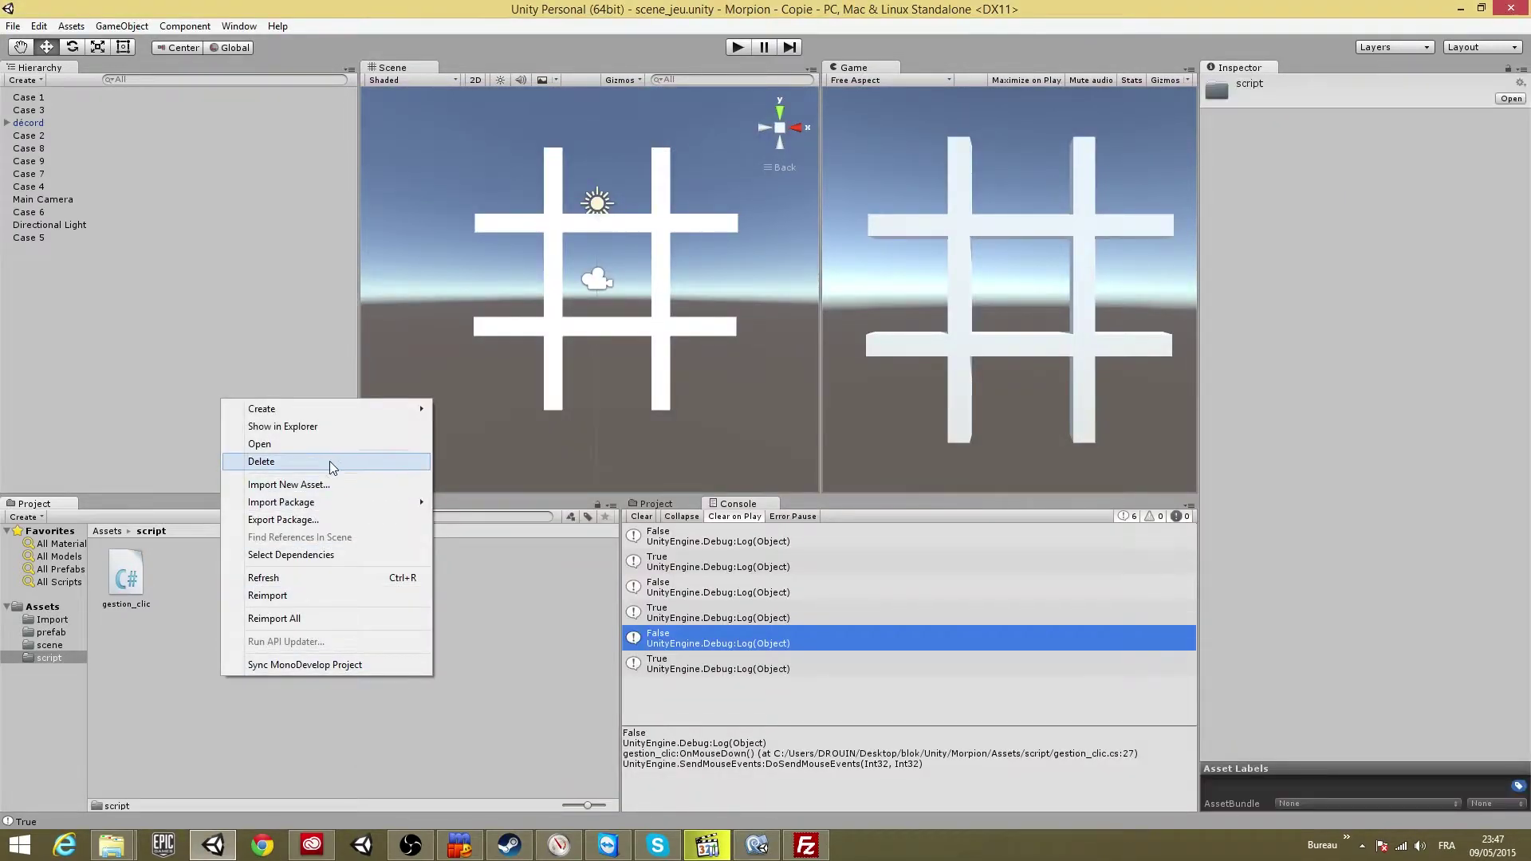
pyautogui.moveTo(337, 414)
pyautogui.click(522, 433)
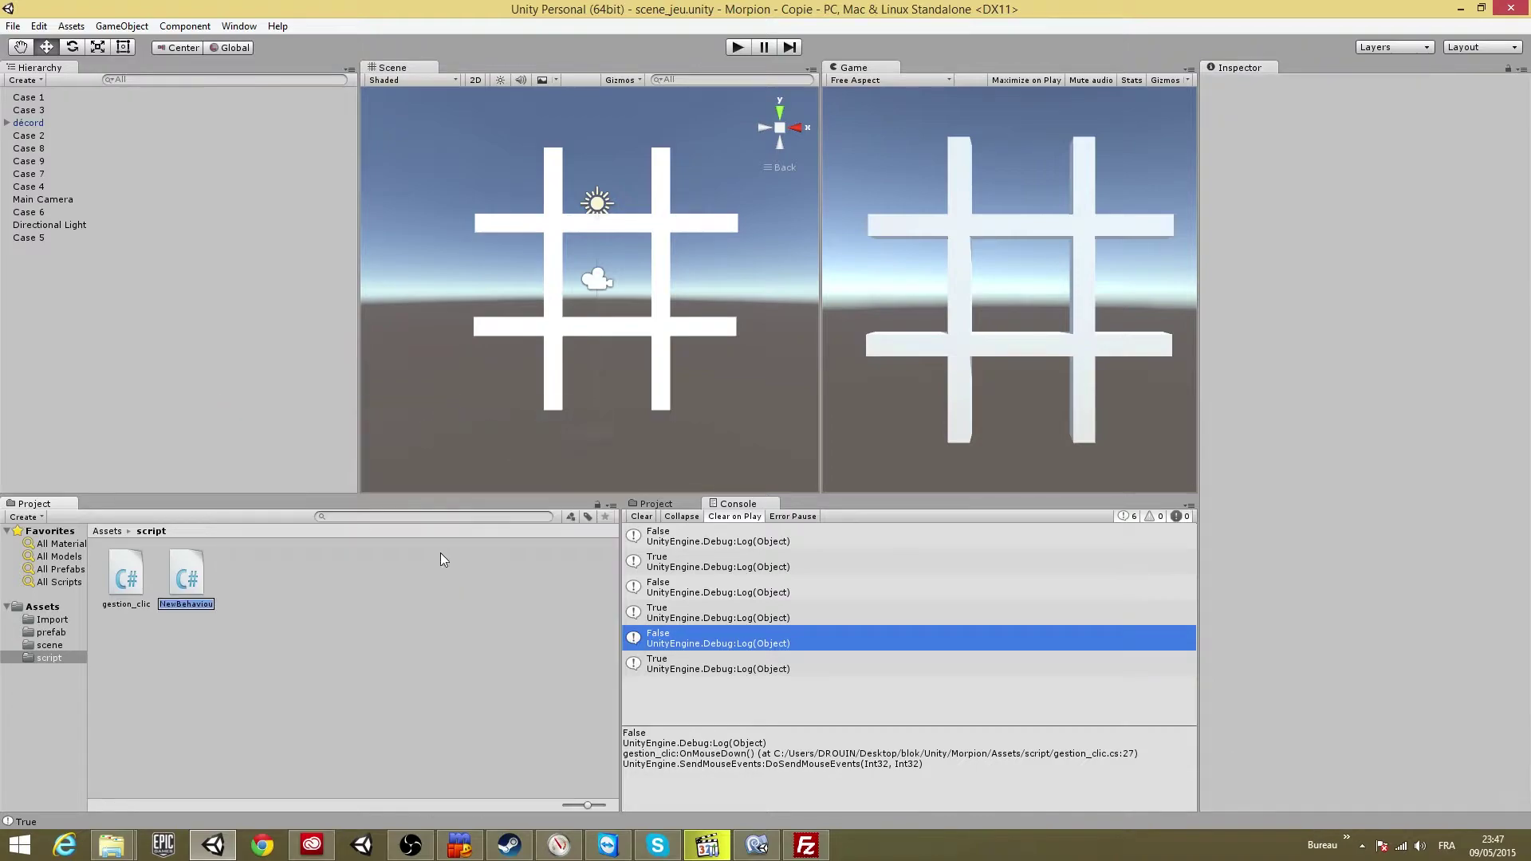
pyautogui.write('cond_vi')
pyautogui.write('ctoire')
pyautogui.press('Return')
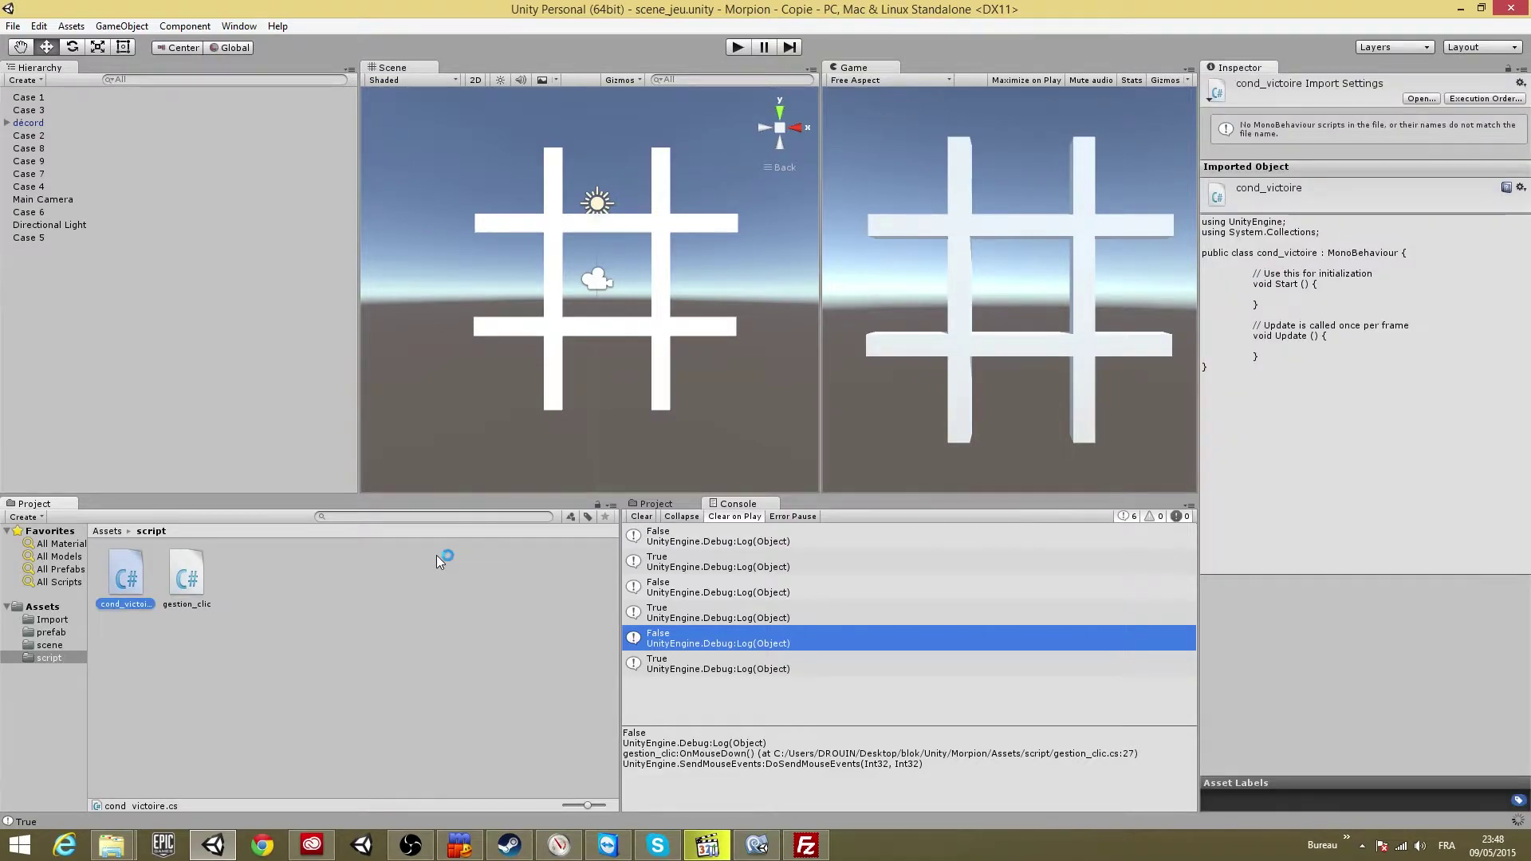
pyautogui.click(754, 848)
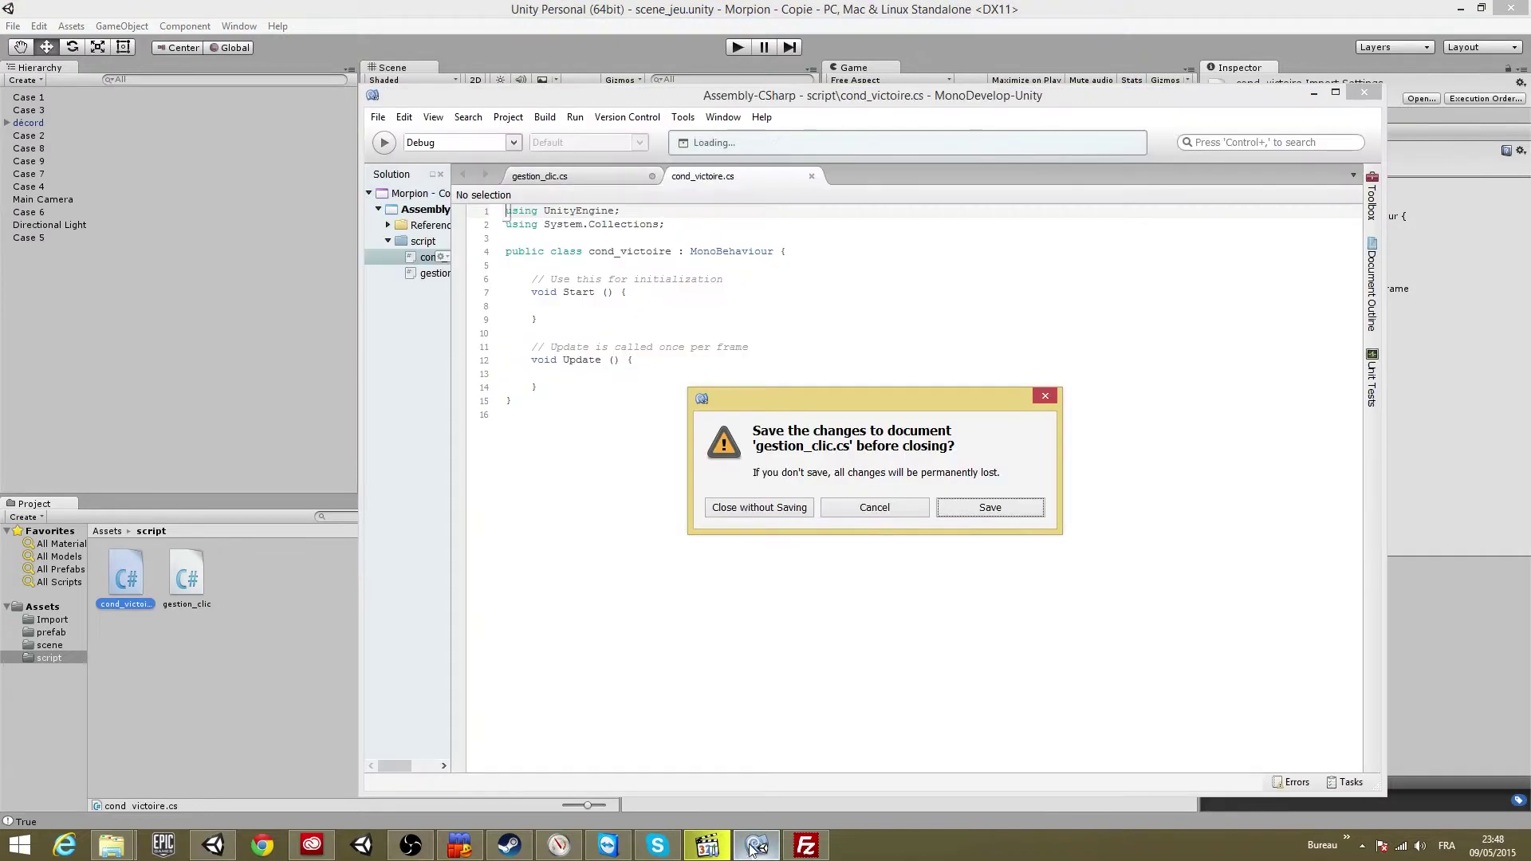
# Cancel the save prompt, then declare 'public int nb_coup = 0;' at the top of cond_victoire
pyautogui.click(875, 507)
pyautogui.moveTo(691, 98); pyautogui.dragTo(850, 89)
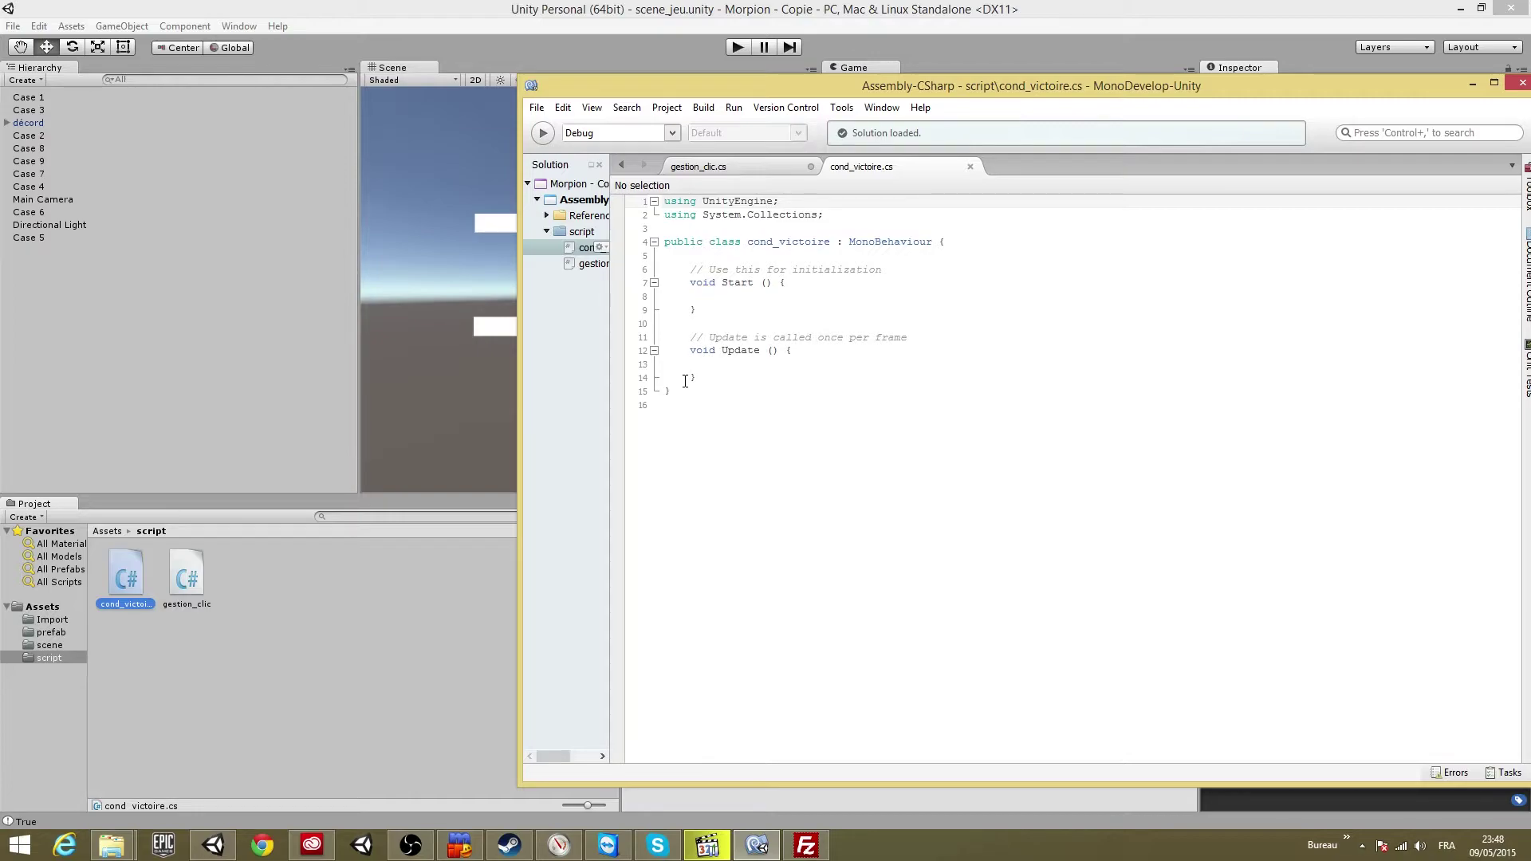
pyautogui.click(791, 260)
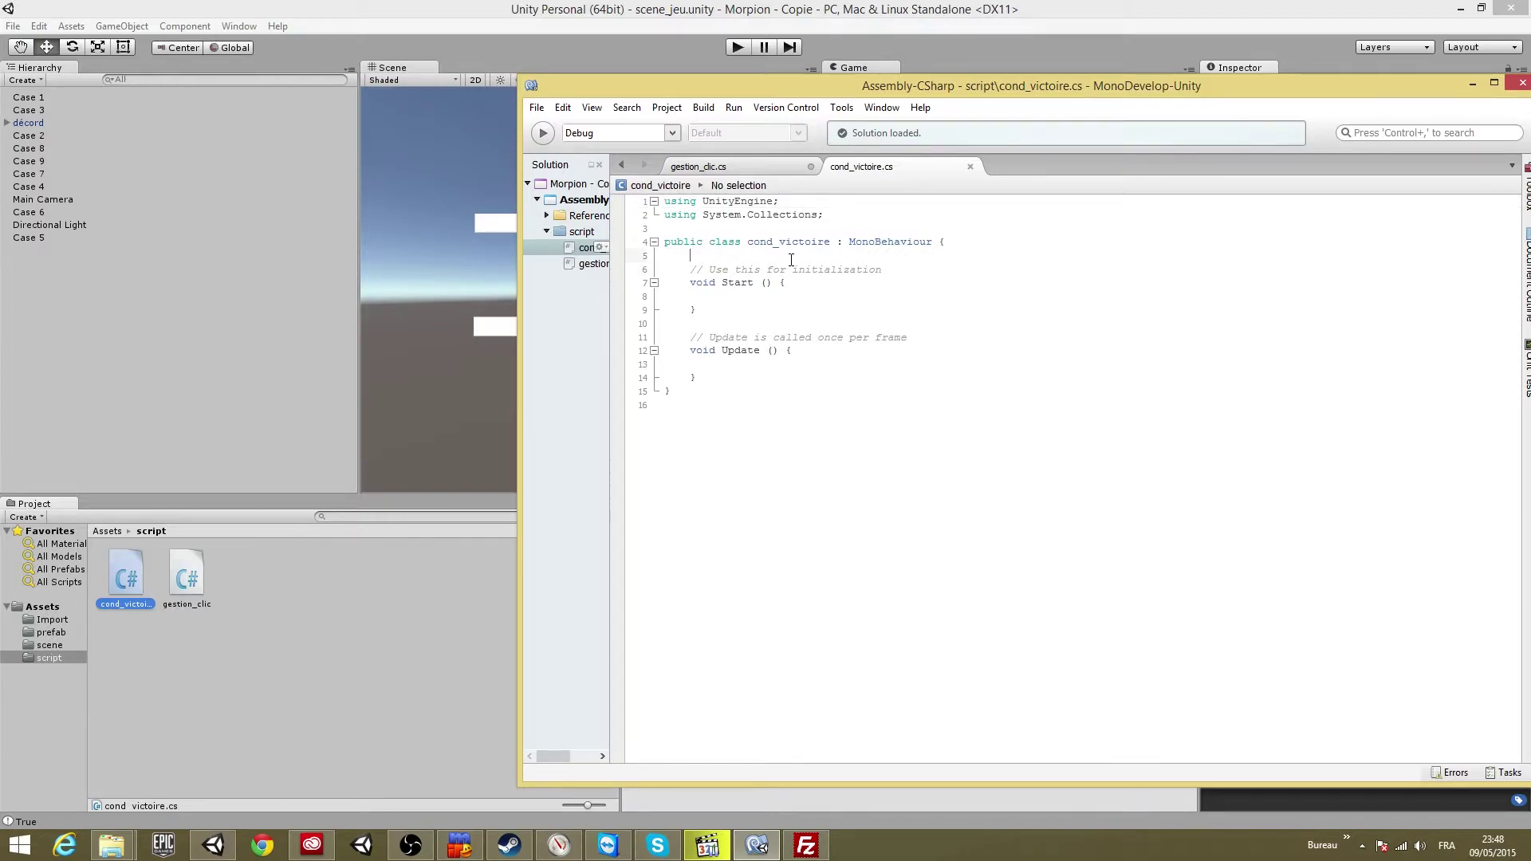
pyautogui.press('Return')
pyautogui.press('Return')
pyautogui.press('Up')
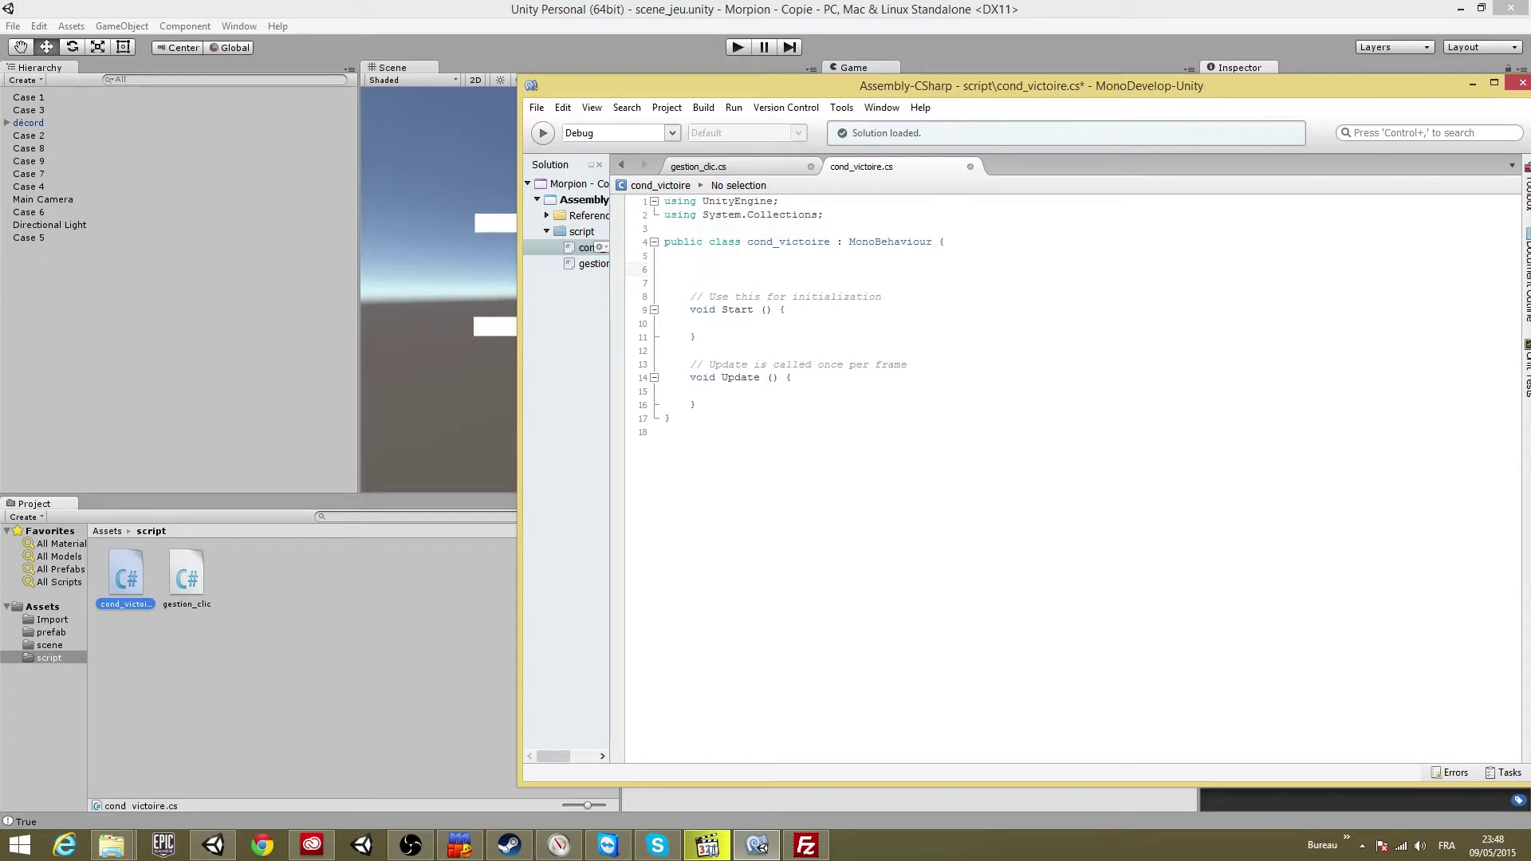
pyautogui.write('pub')
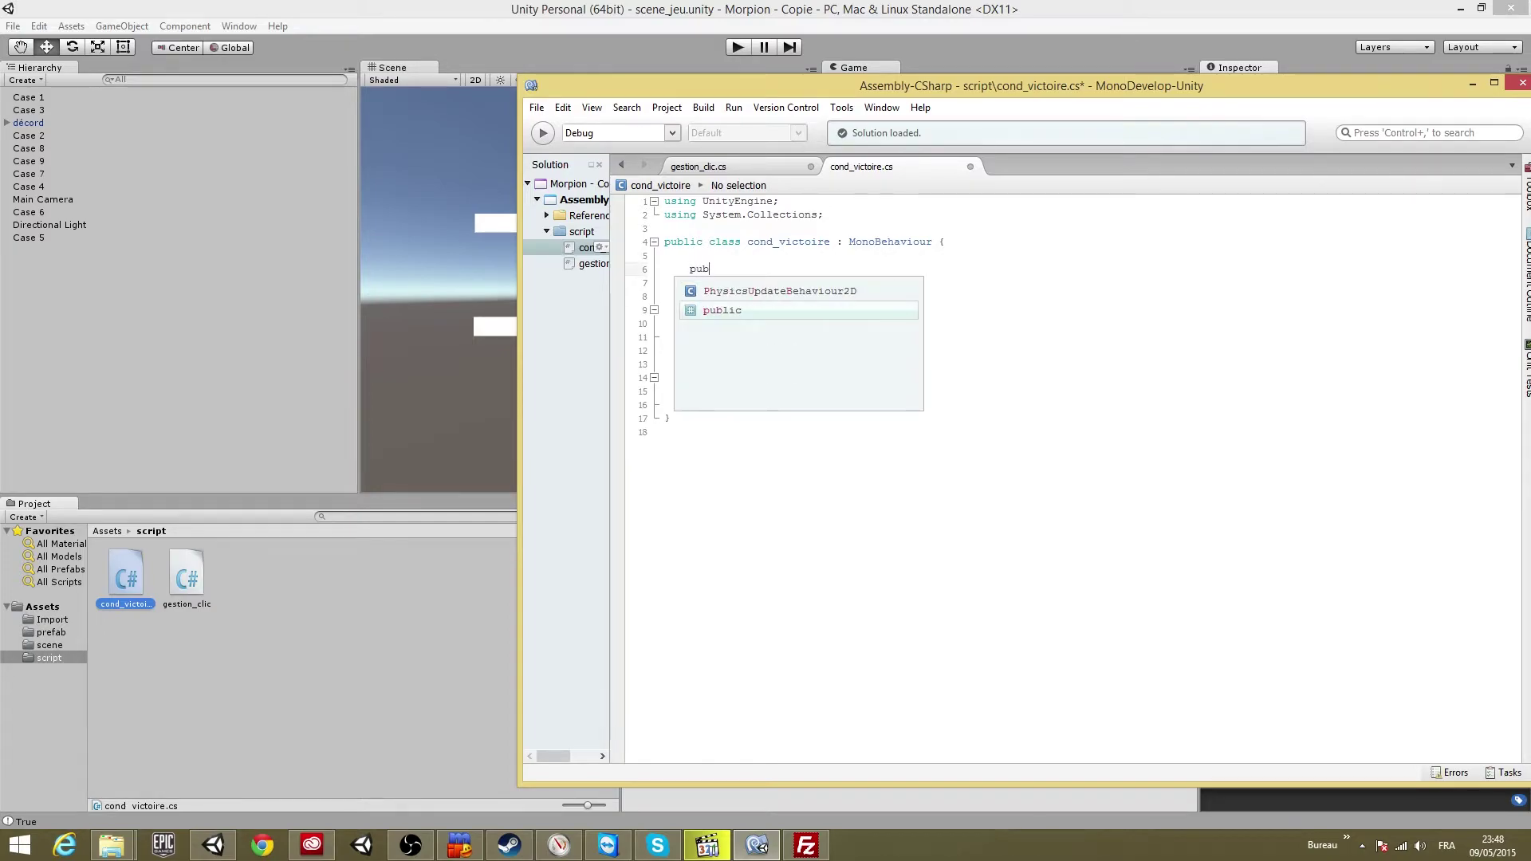
pyautogui.write('lic int ')
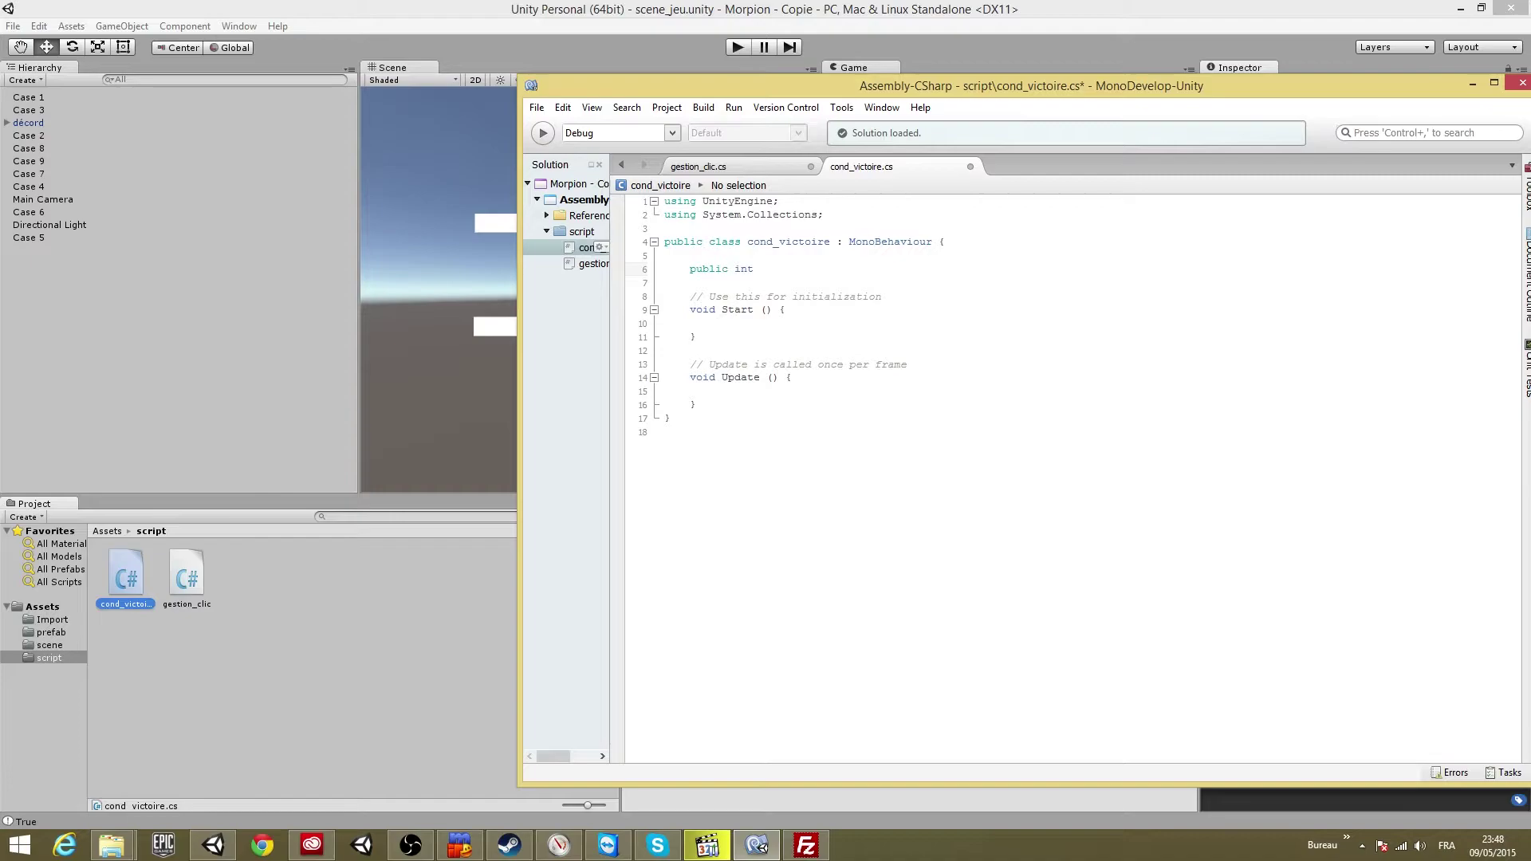
pyautogui.write('nb_coup = ')
pyautogui.write('0,')
pyautogui.press('BackSpace')
pyautogui.write(';')
# In gestion_clic, add 'etat_joueur = 1;' after the croix instantiation on line 22
pyautogui.click(718, 166)
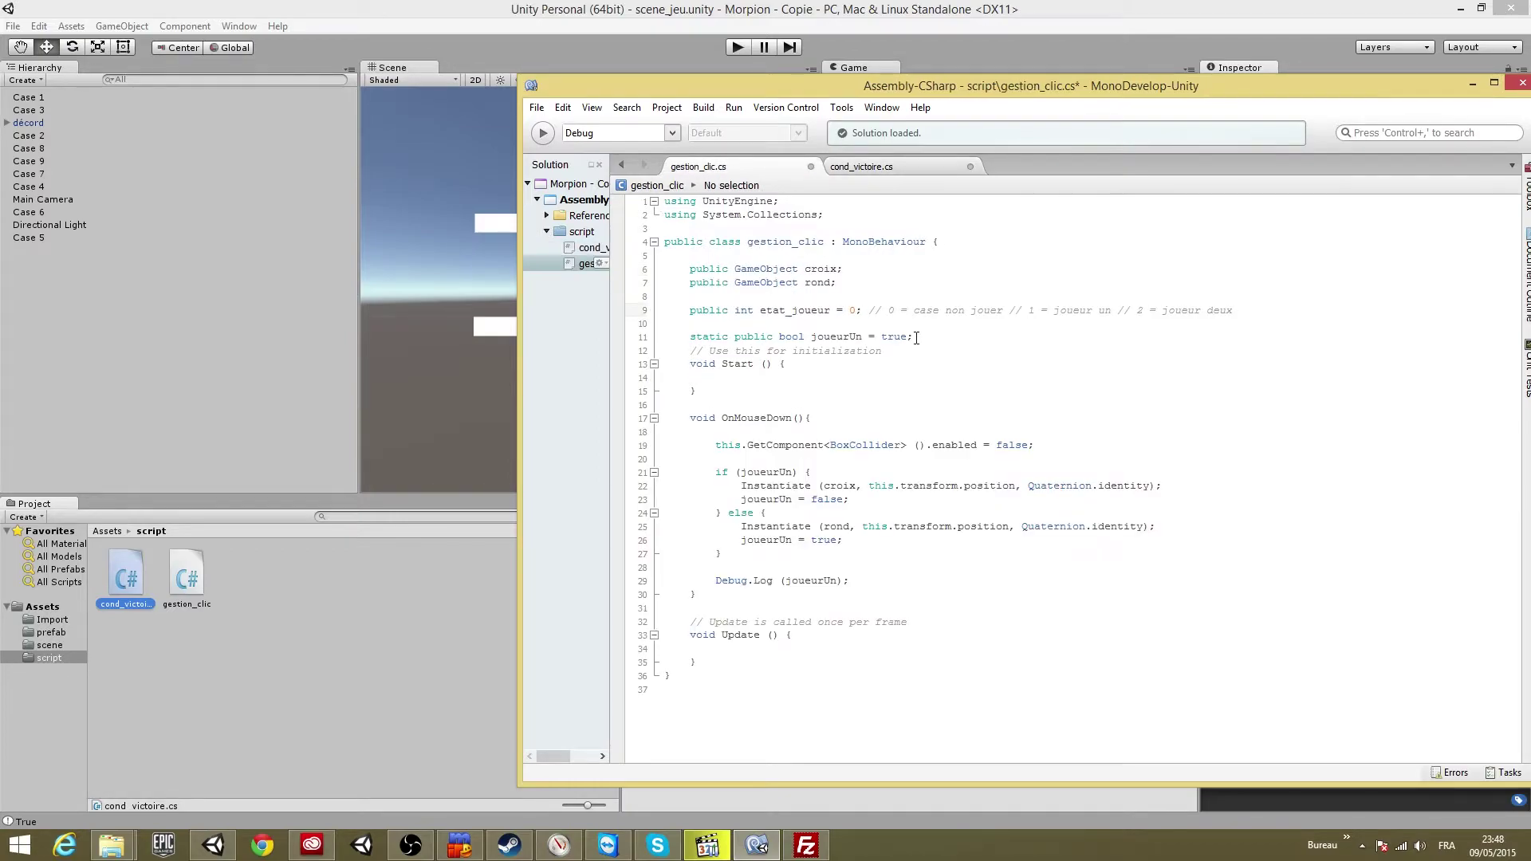
pyautogui.click(875, 166)
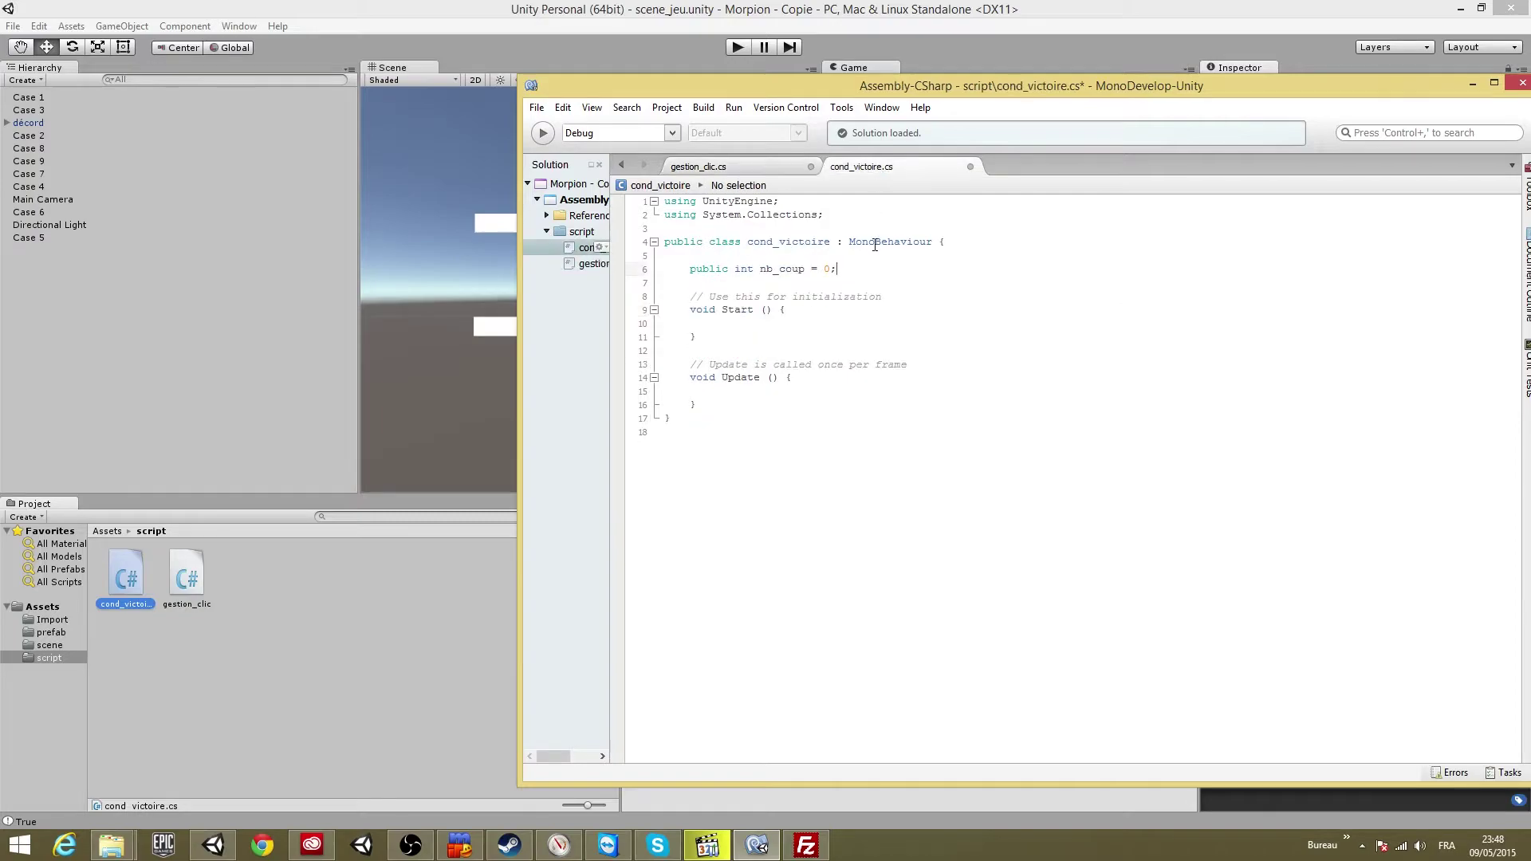
pyautogui.click(746, 166)
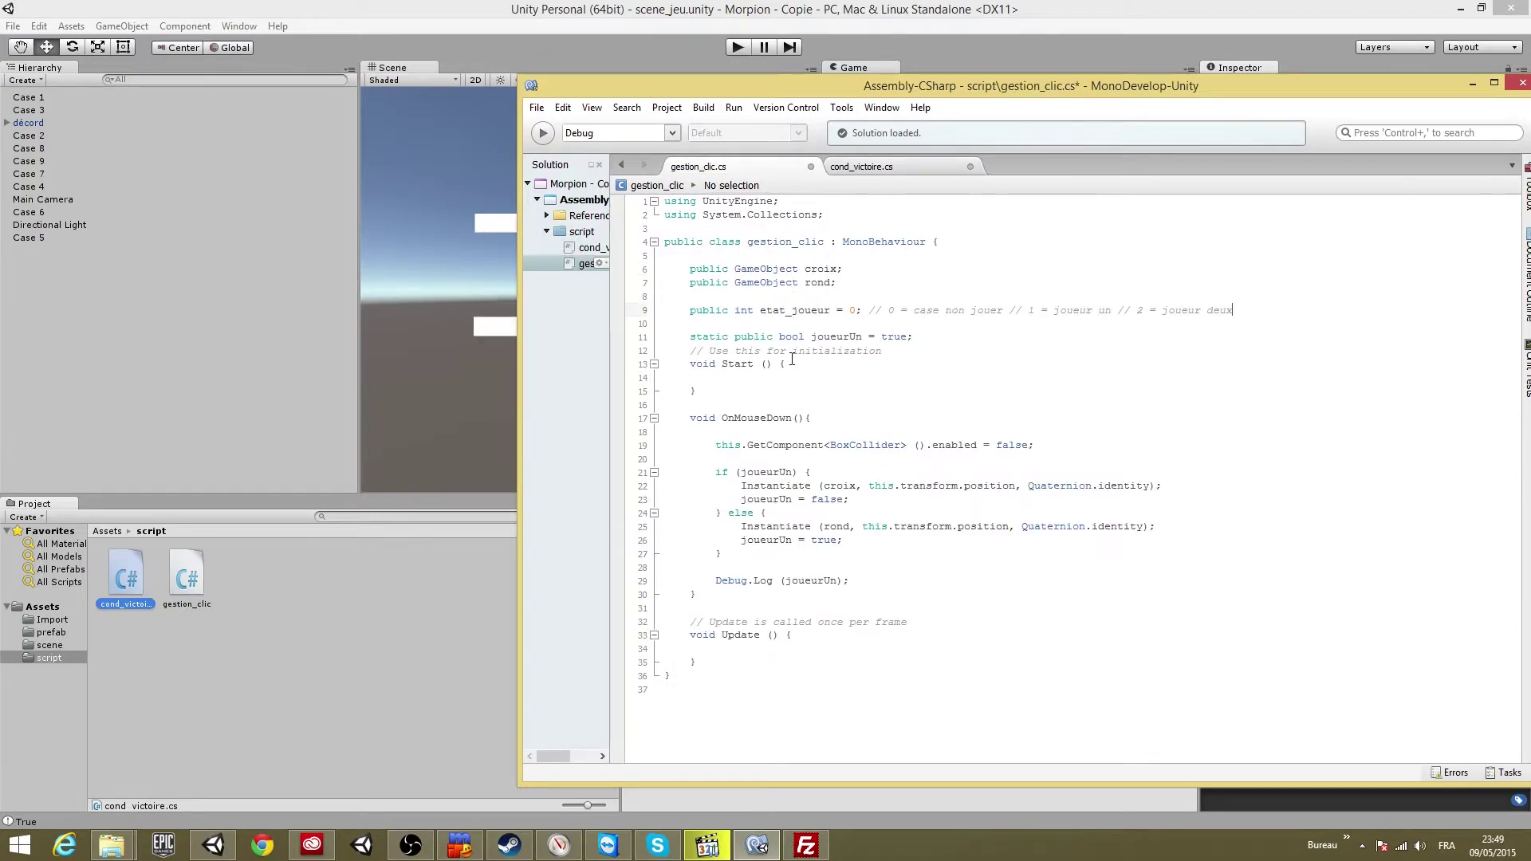
pyautogui.click(1181, 486)
pyautogui.press('Return')
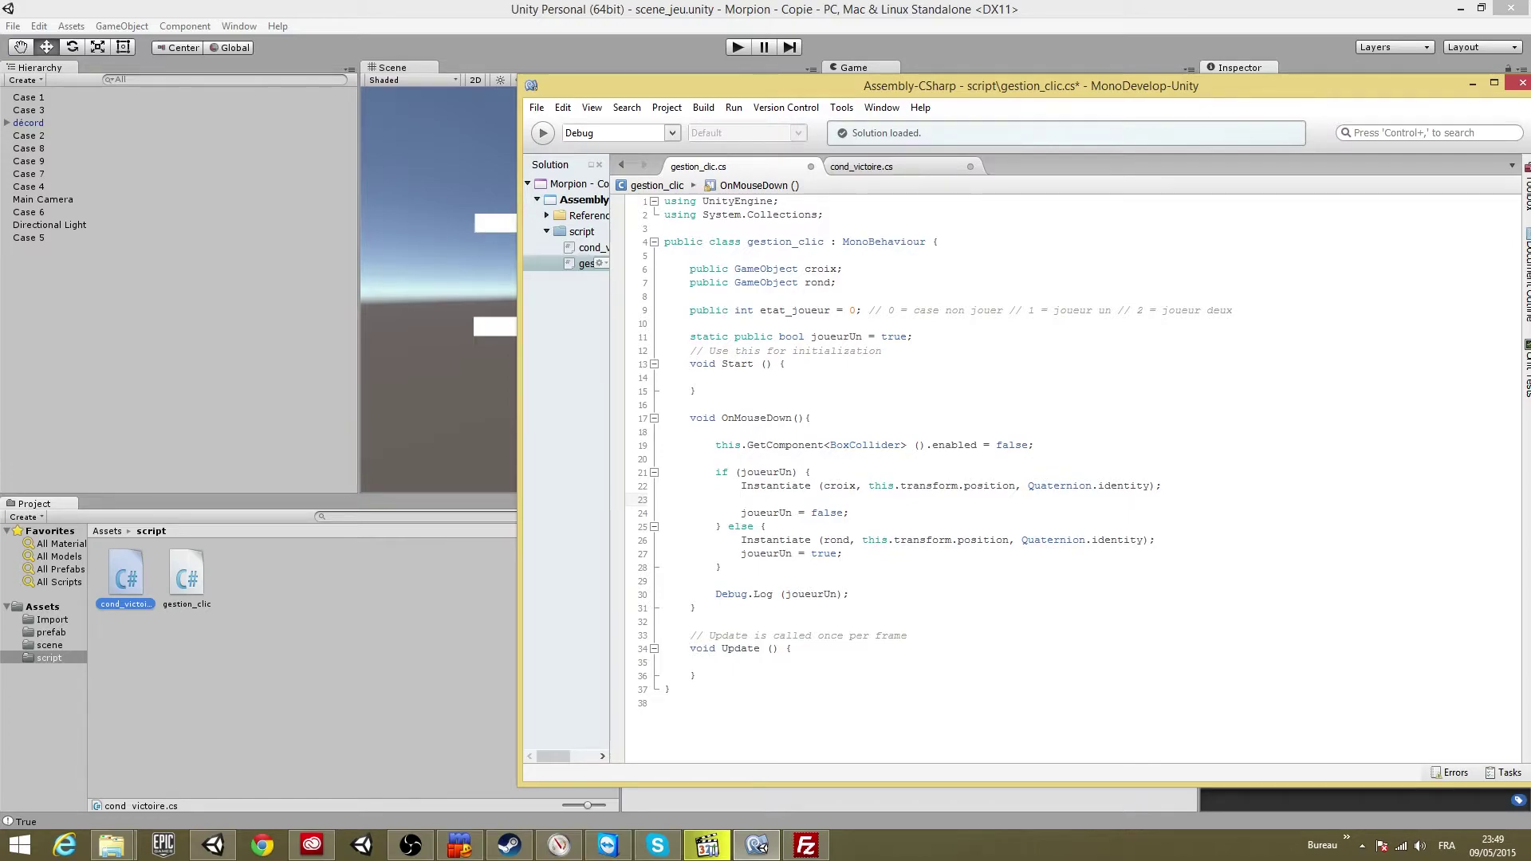
pyautogui.write('at')
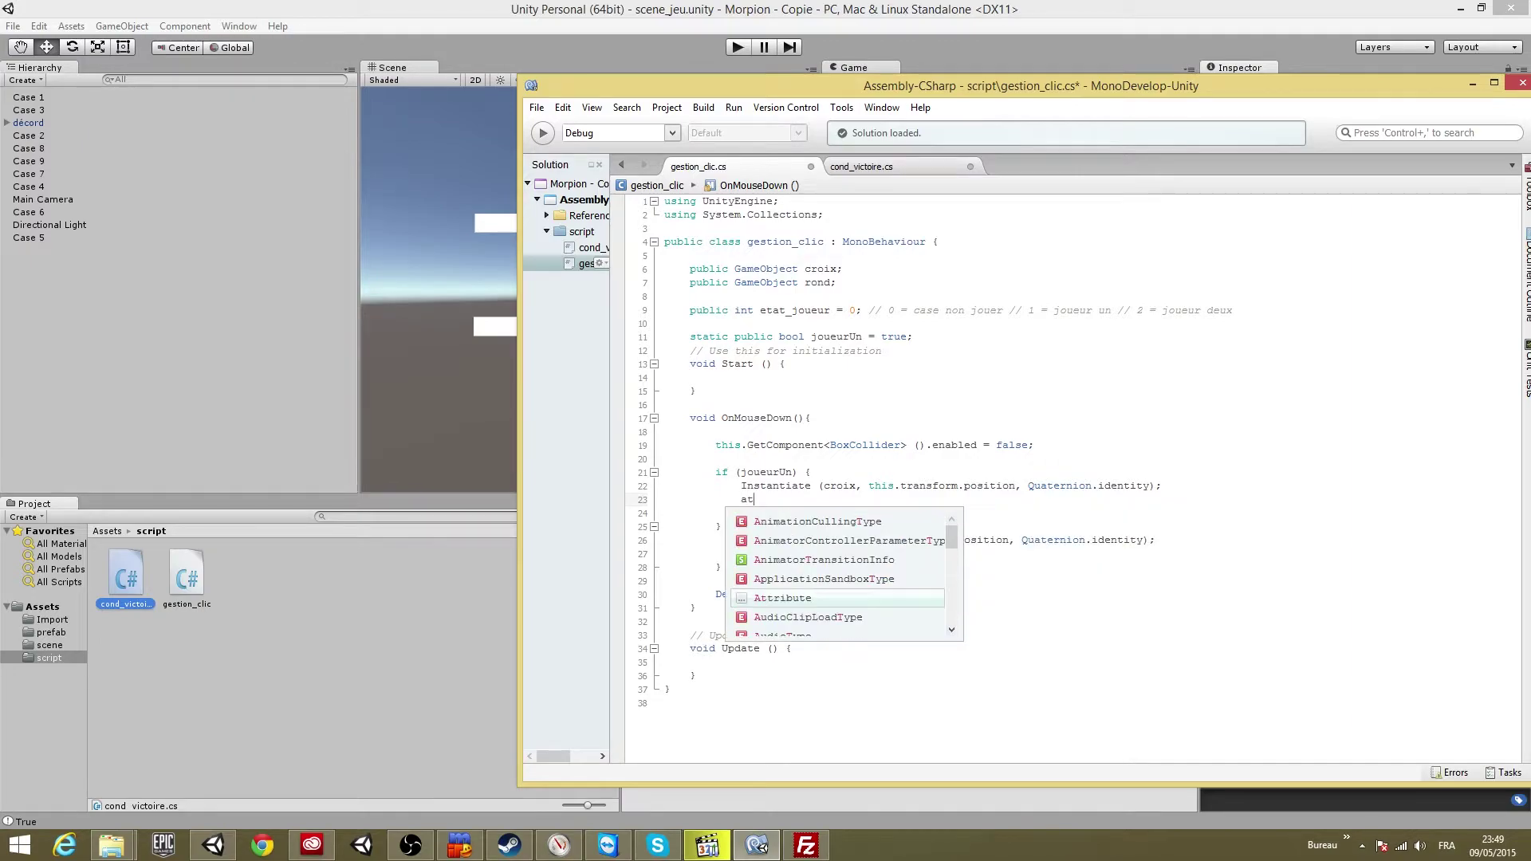
pyautogui.press('BackSpace')
pyautogui.press('BackSpace')
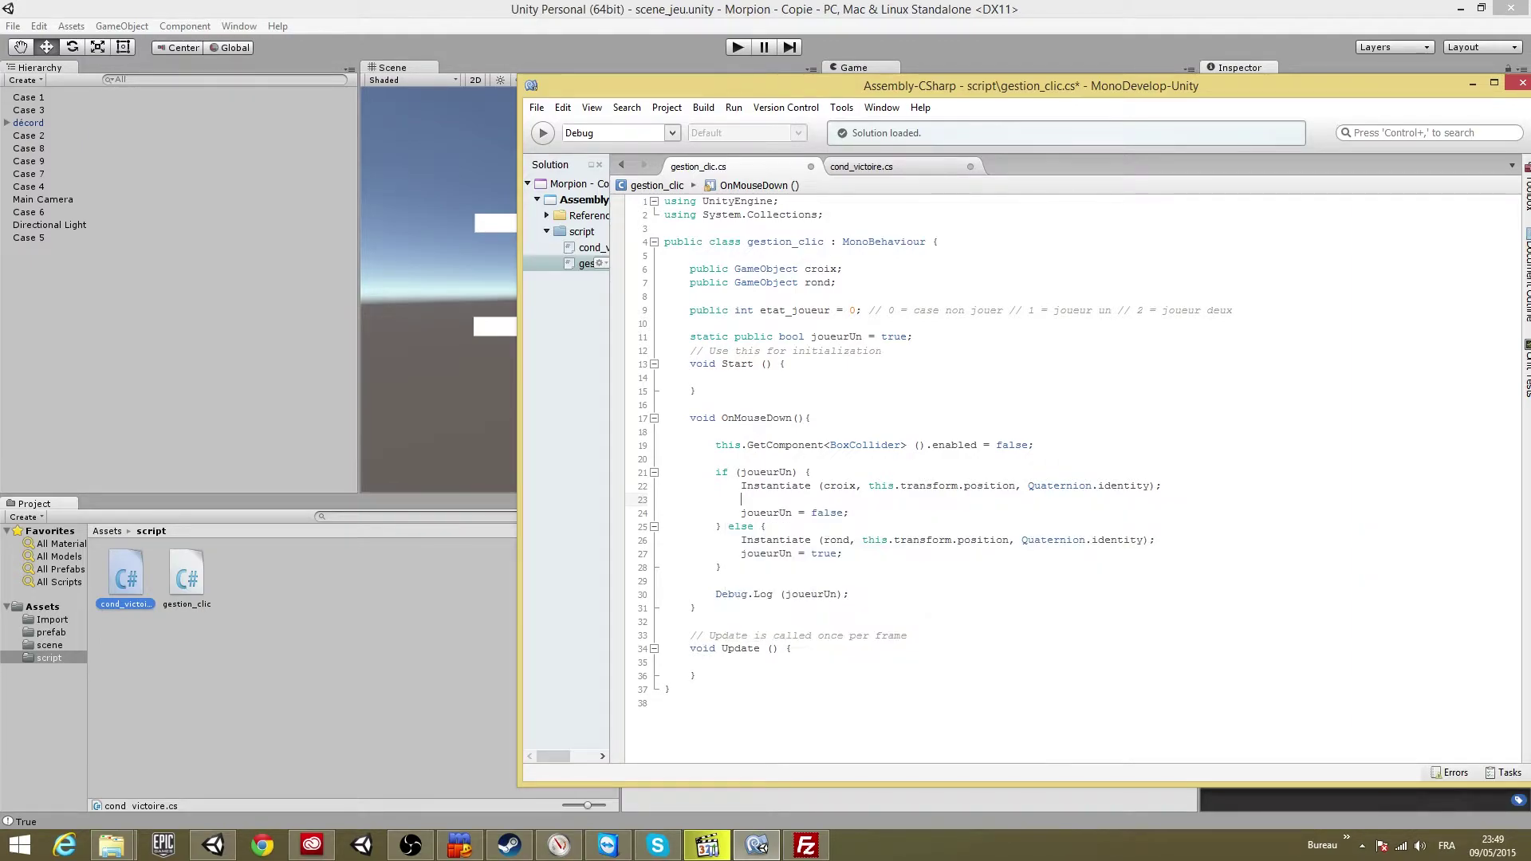
pyautogui.write('eta')
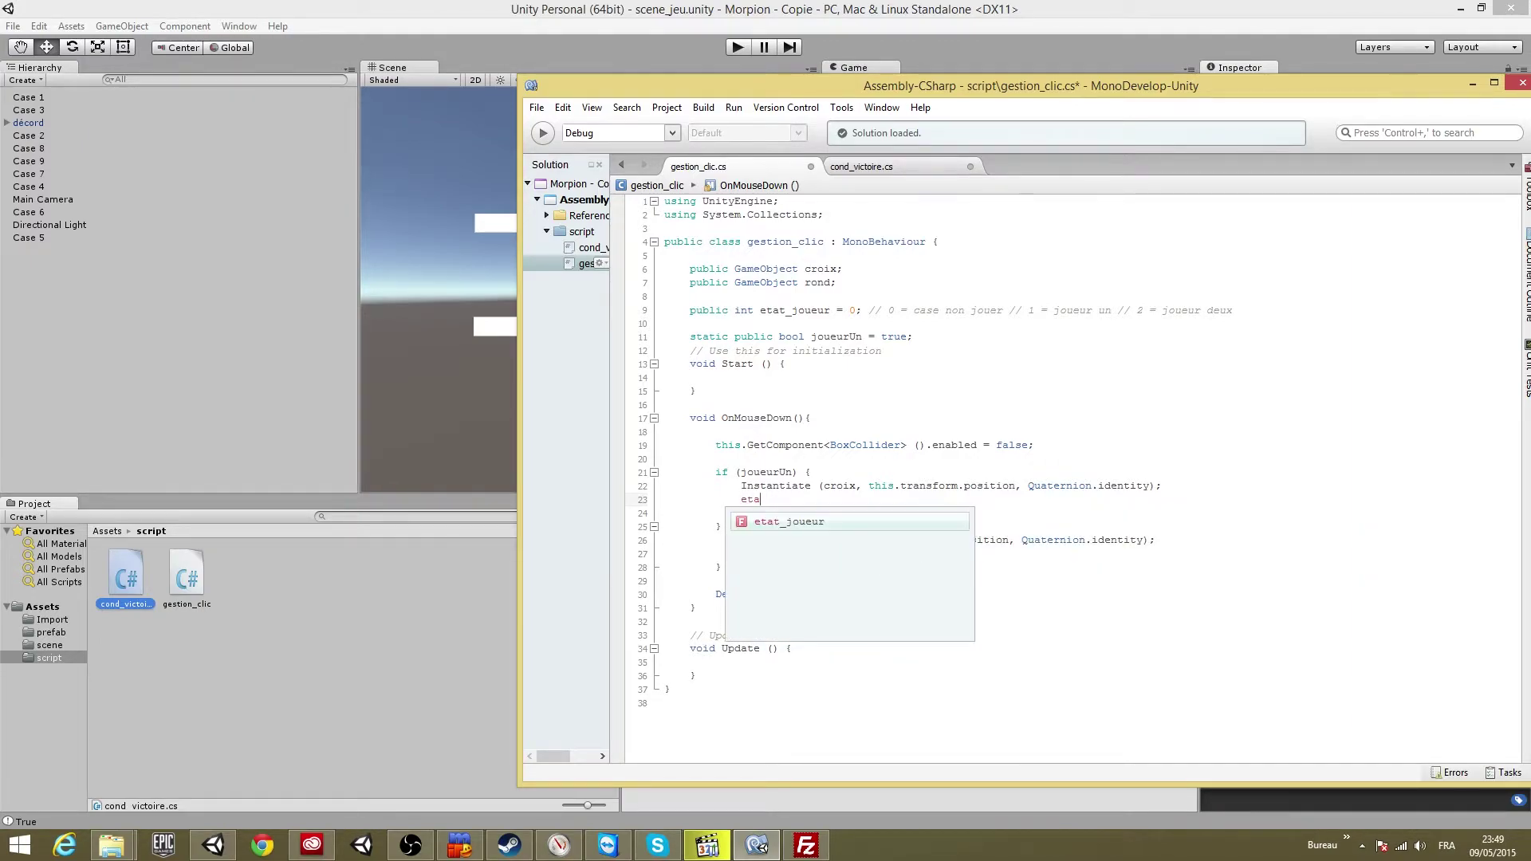
pyautogui.write('t )')
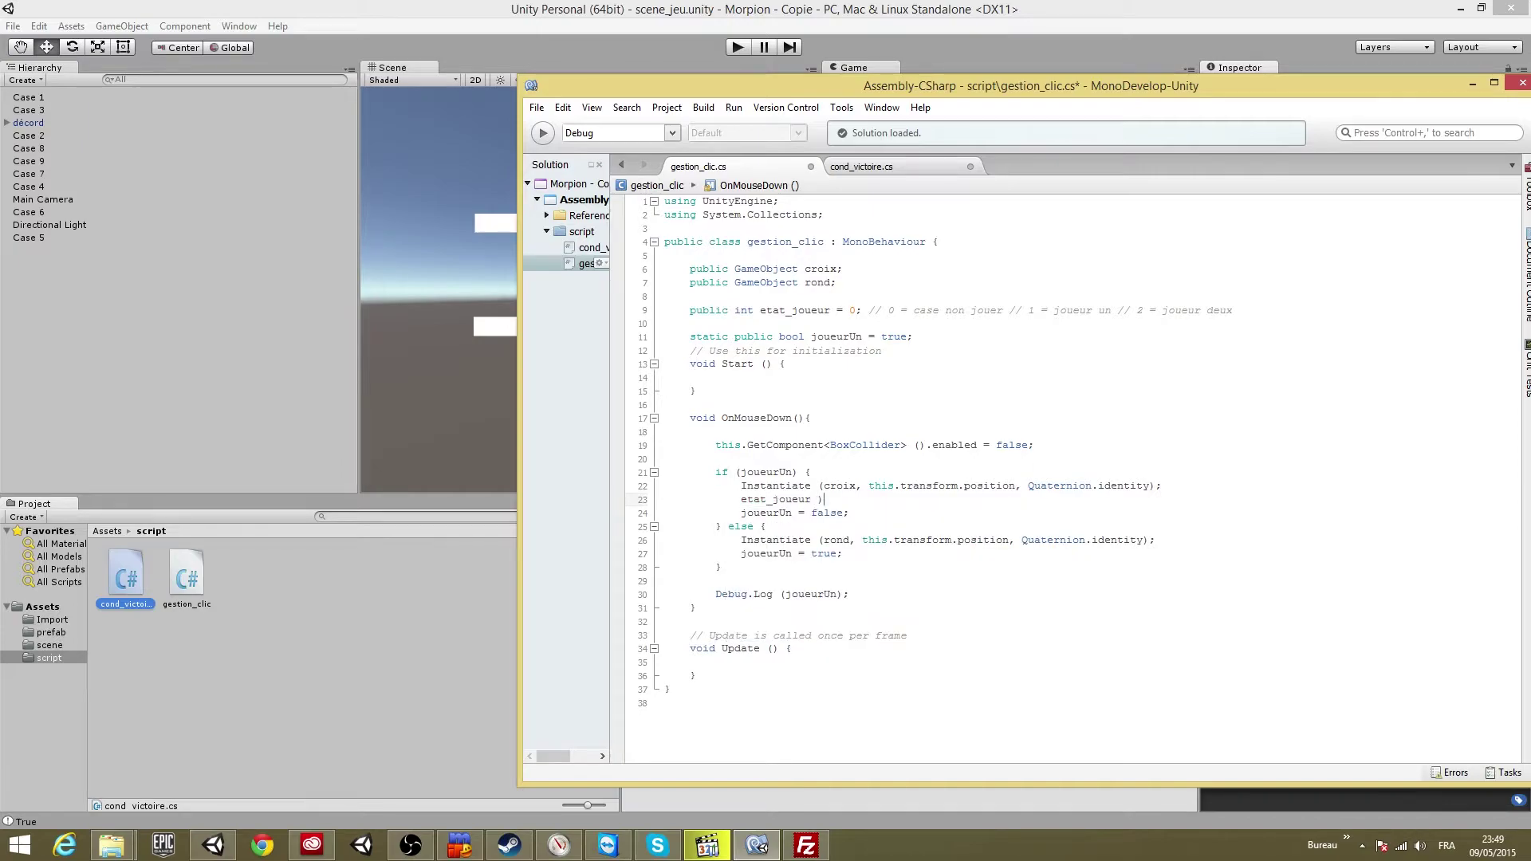
pyautogui.write('1;')
# Add 'etat_joueur = 2;' after the rond instantiation and save gestion_clic.cs
pyautogui.keyDown('shift'); pyautogui.click(742, 513); pyautogui.keyUp('shift')
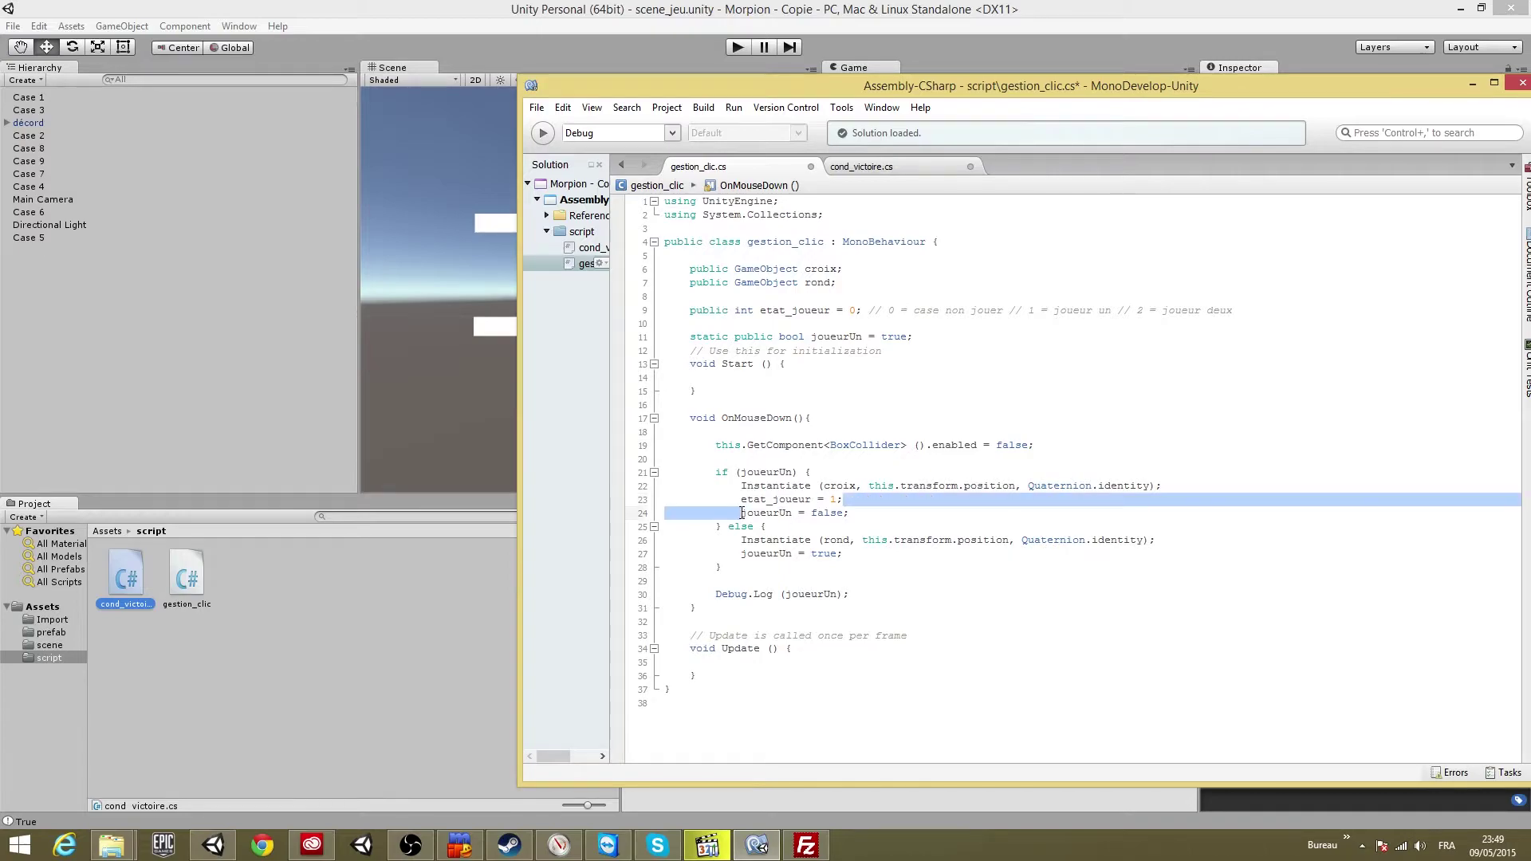
pyautogui.click(1174, 540)
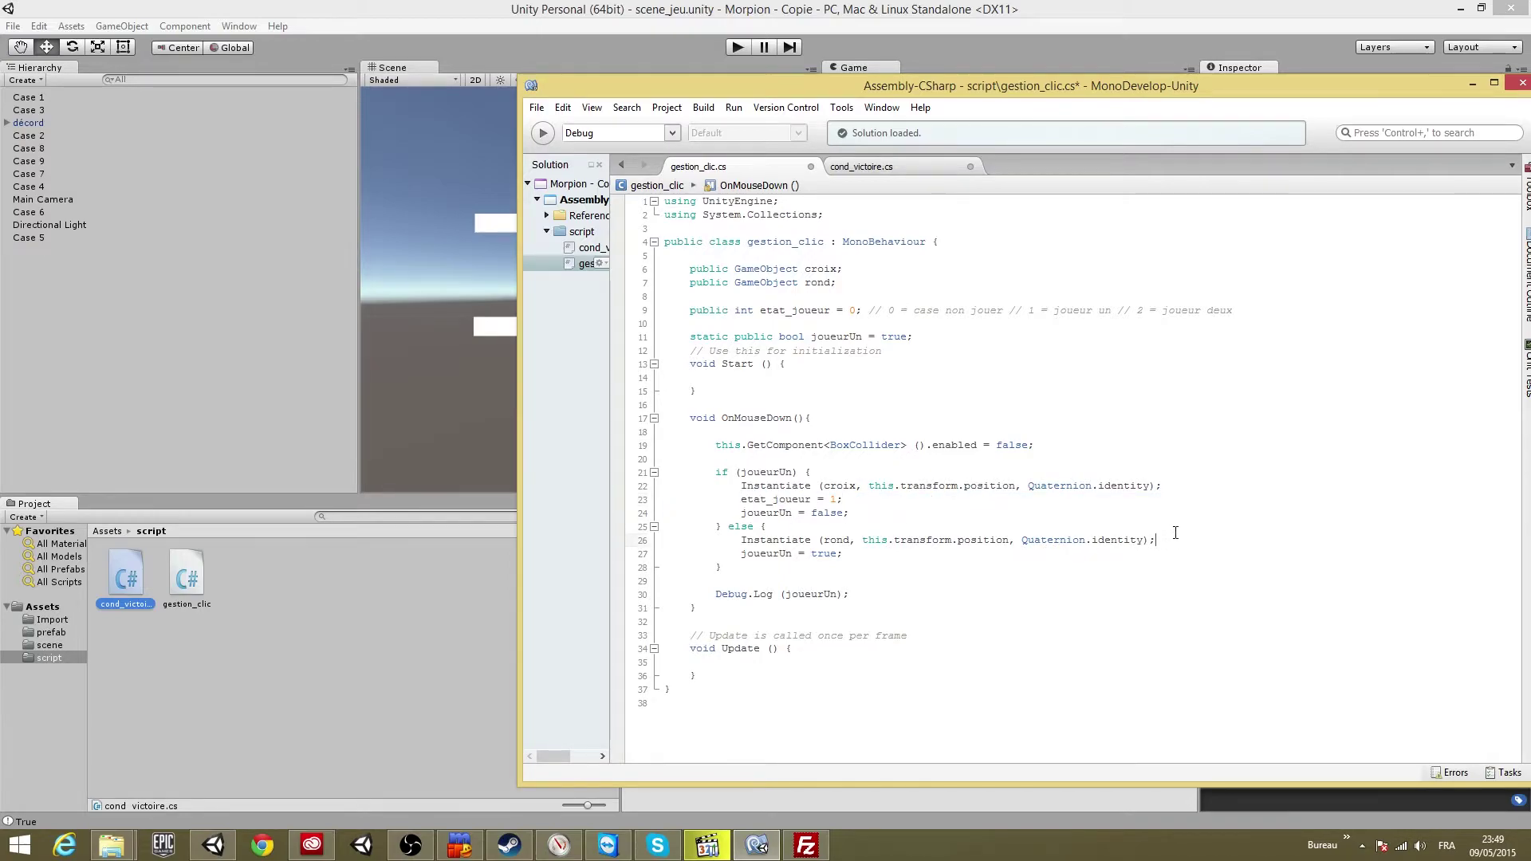
pyautogui.press('Return')
pyautogui.write('etat_joueur = 1;')
pyautogui.press('BackSpace')
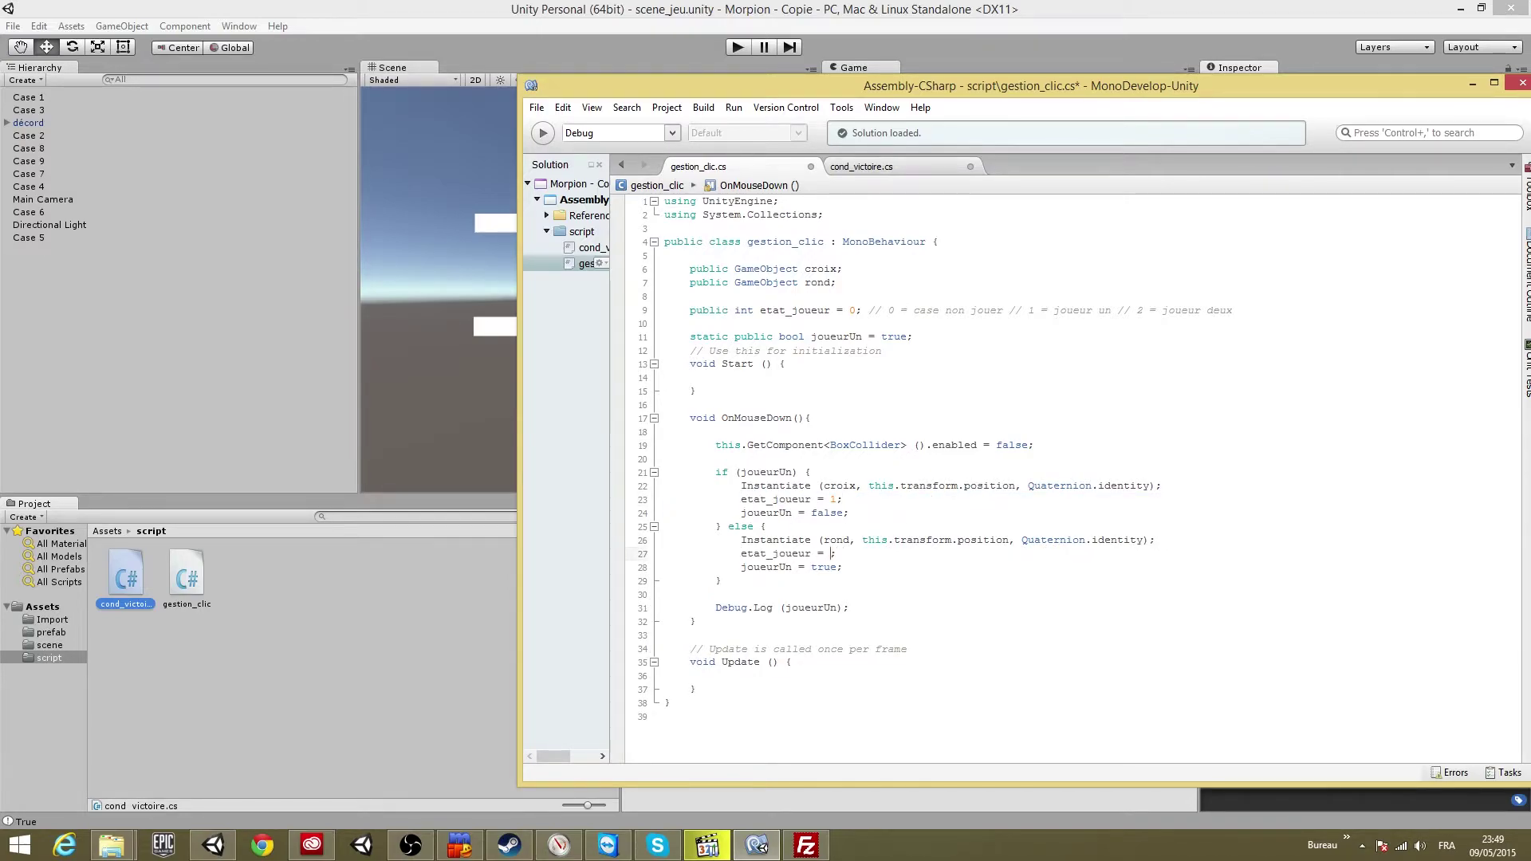
pyautogui.write('2')
pyautogui.hotkey('ctrl', 's')
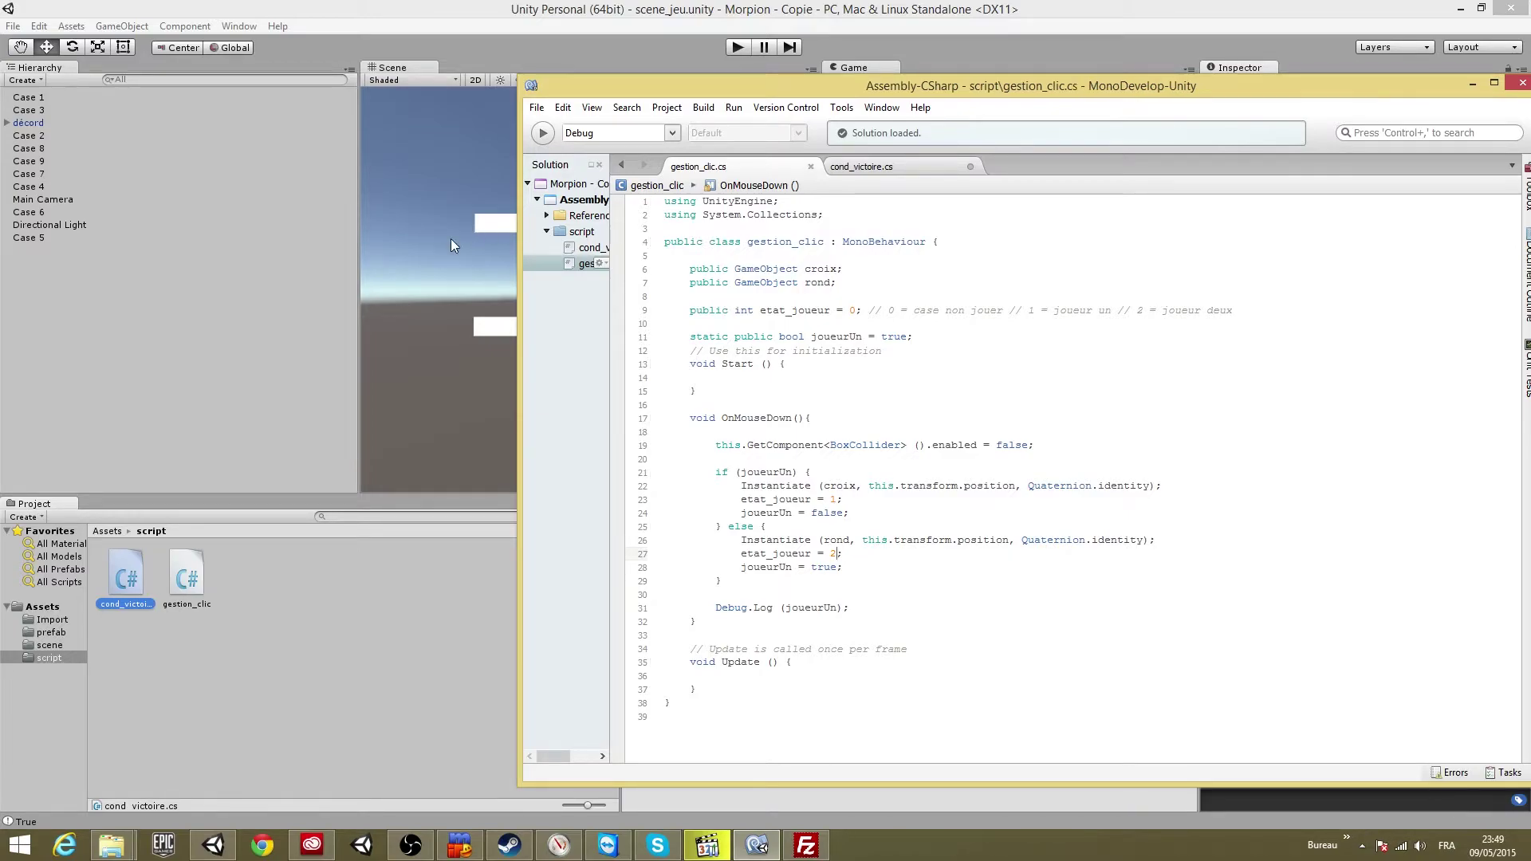
pyautogui.click(452, 238)
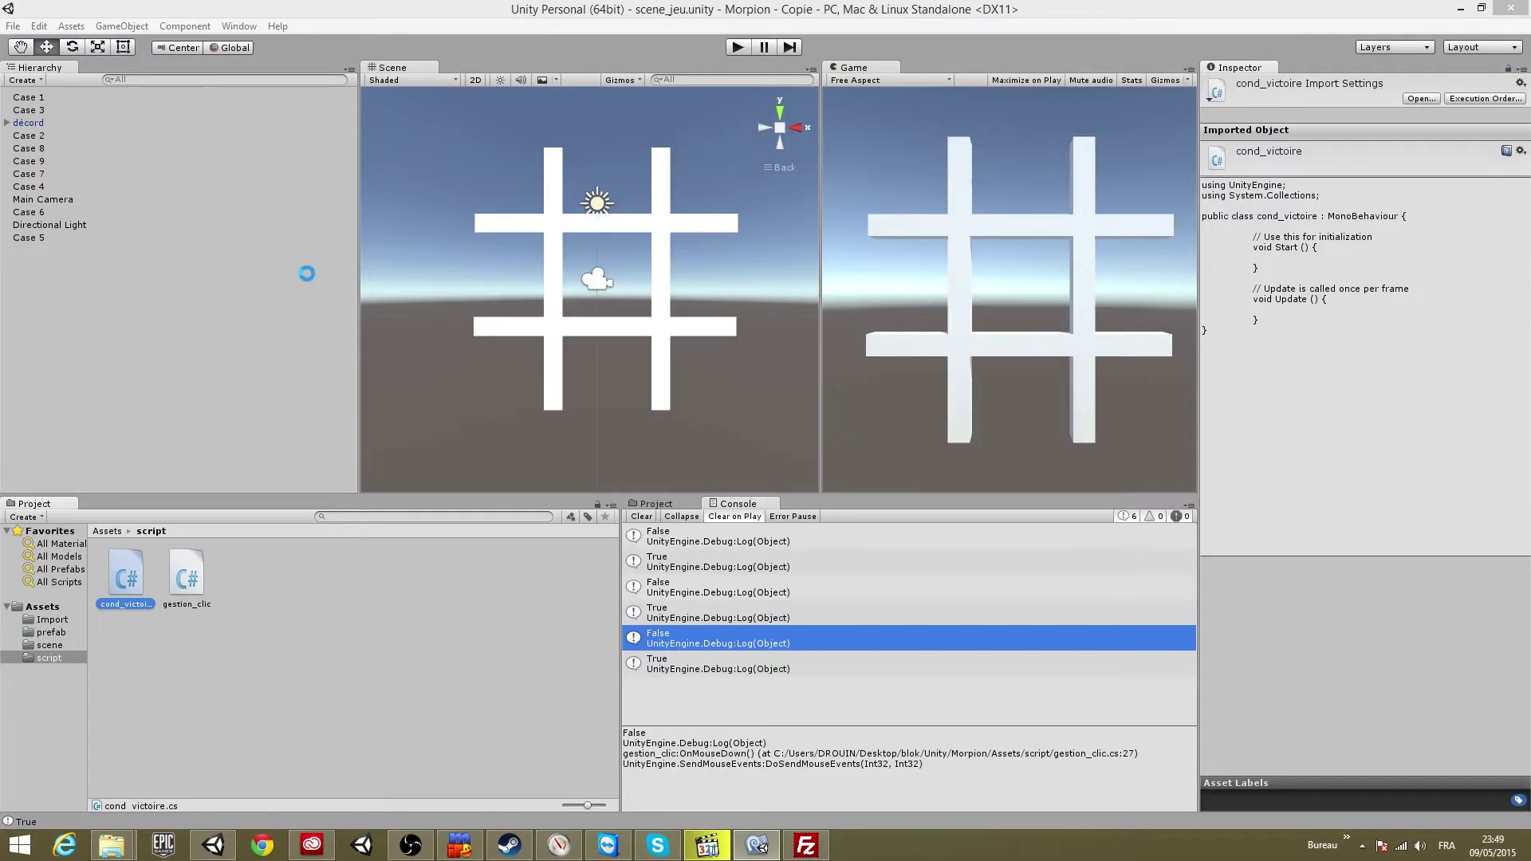
# Enter play mode and fill all nine cells, alternating crosses and circles
pyautogui.click(738, 47)
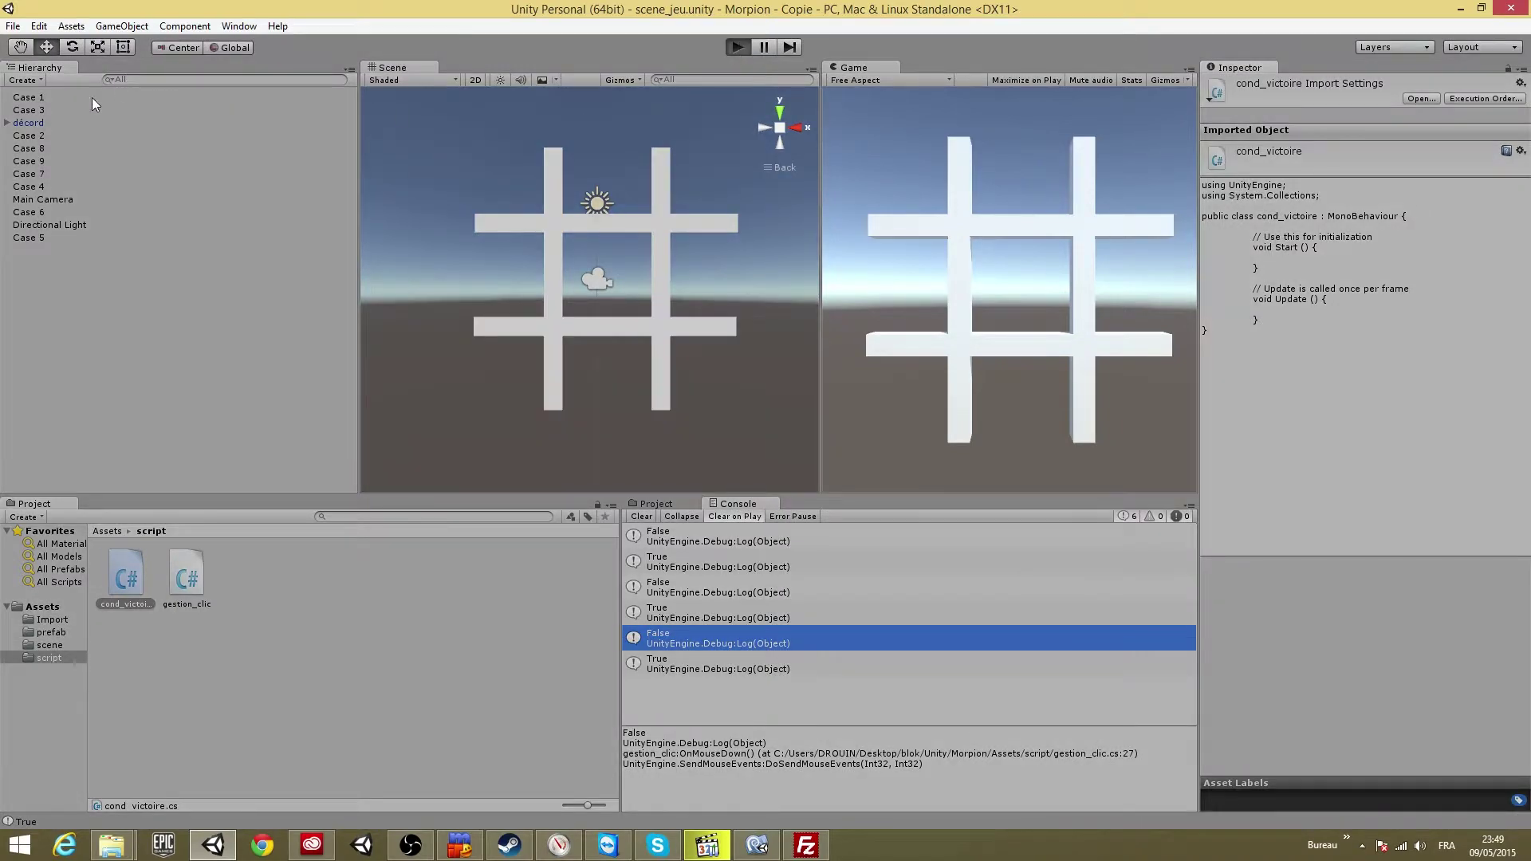
pyautogui.click(24, 98)
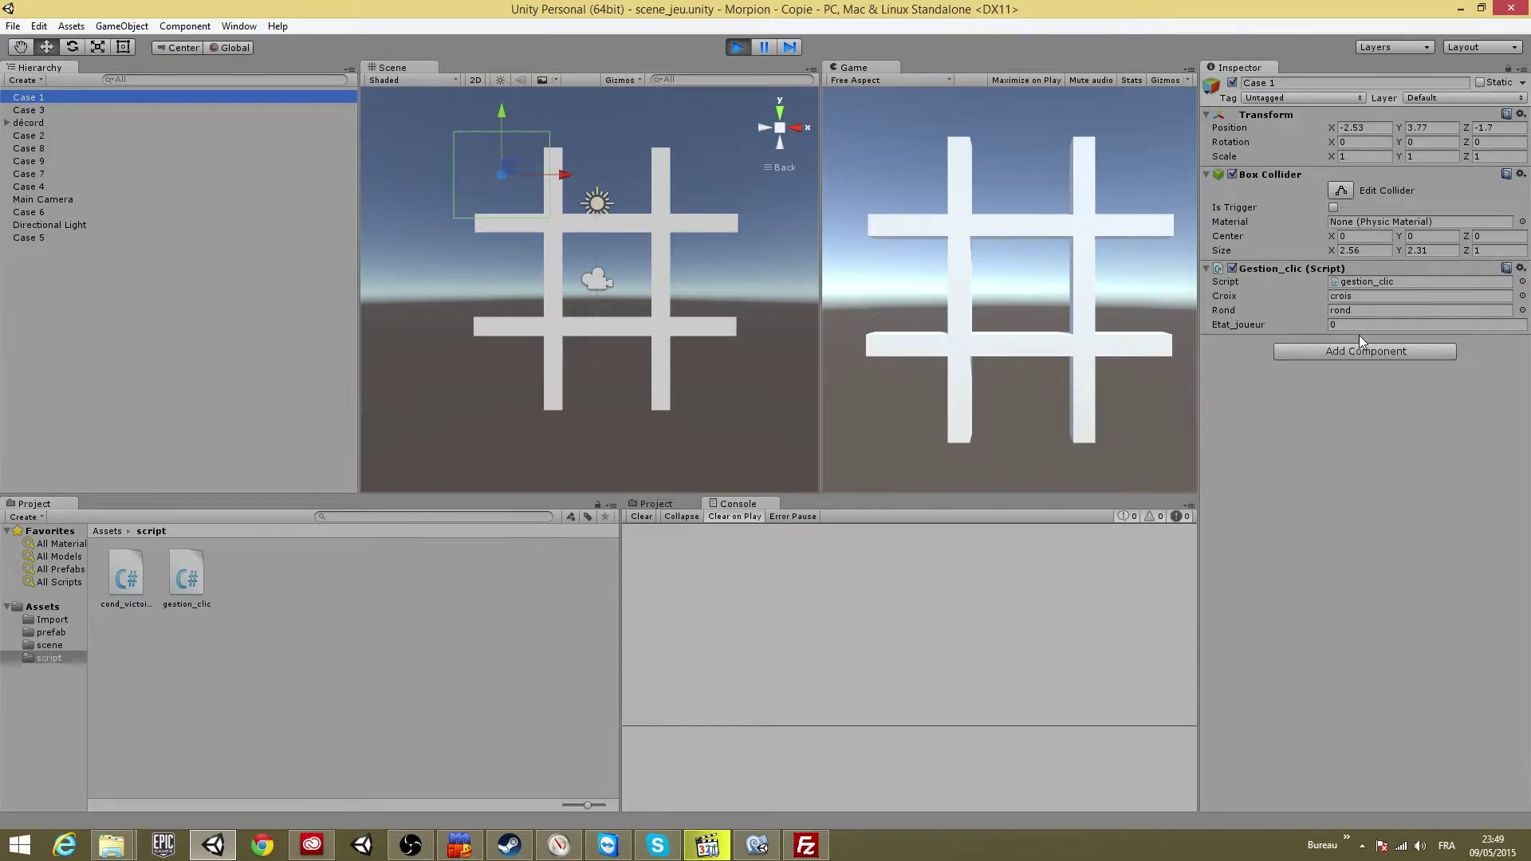
pyautogui.click(921, 162)
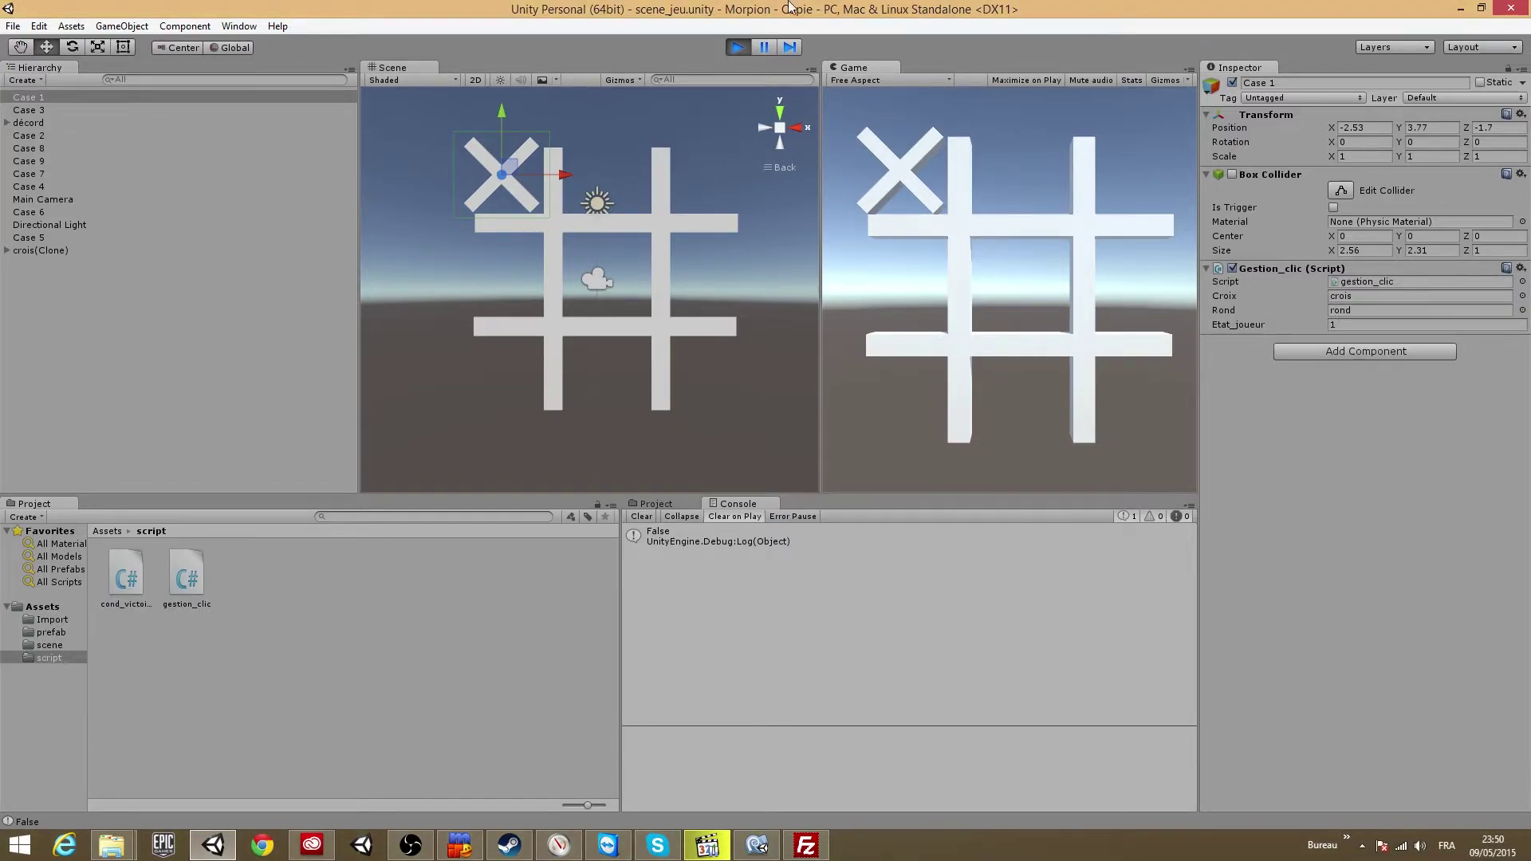
pyautogui.click(26, 136)
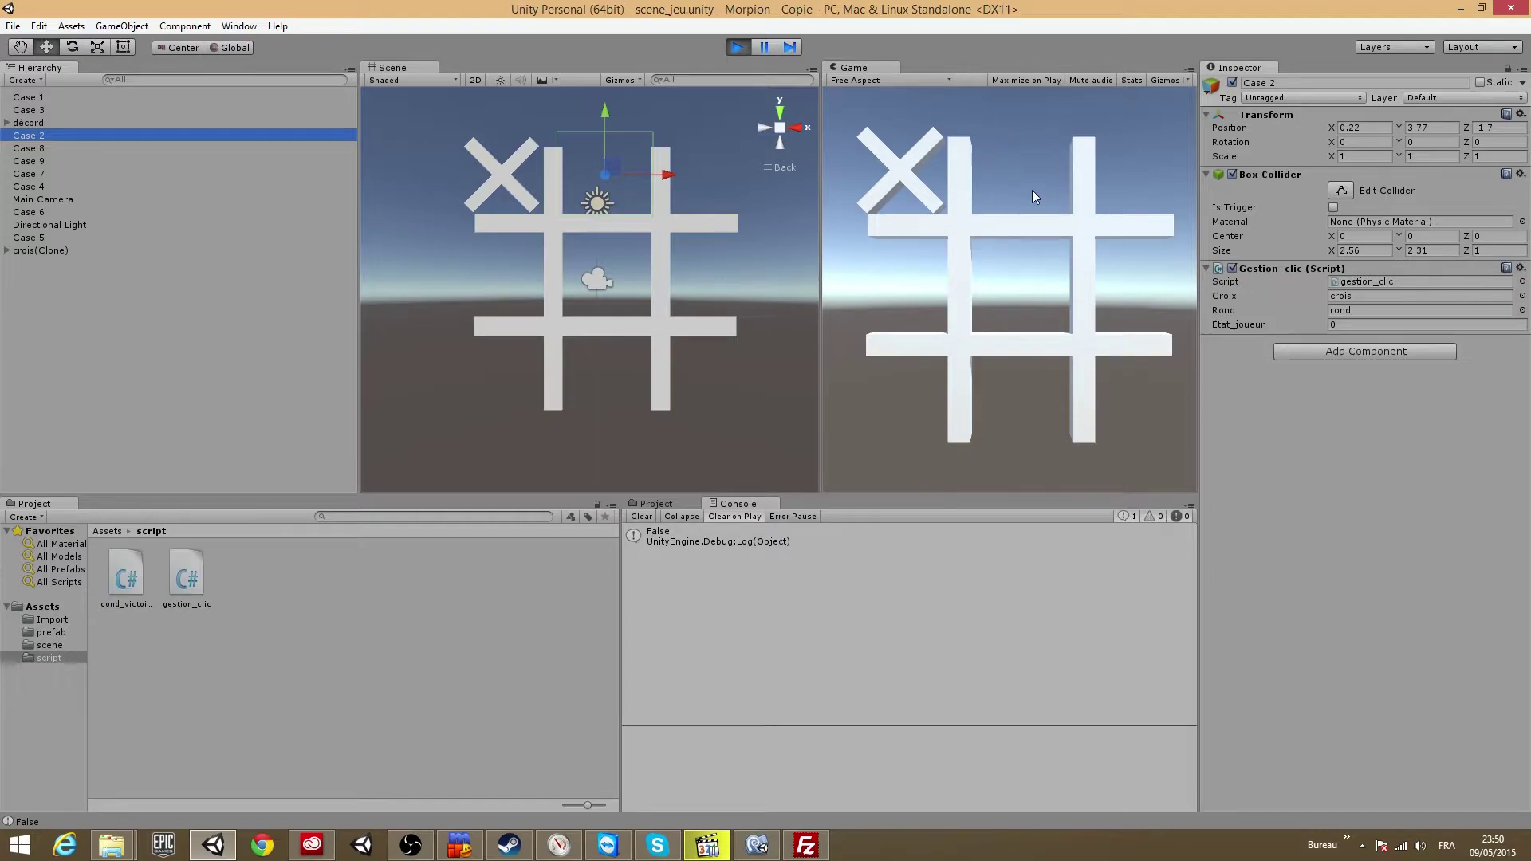
pyautogui.click(1026, 164)
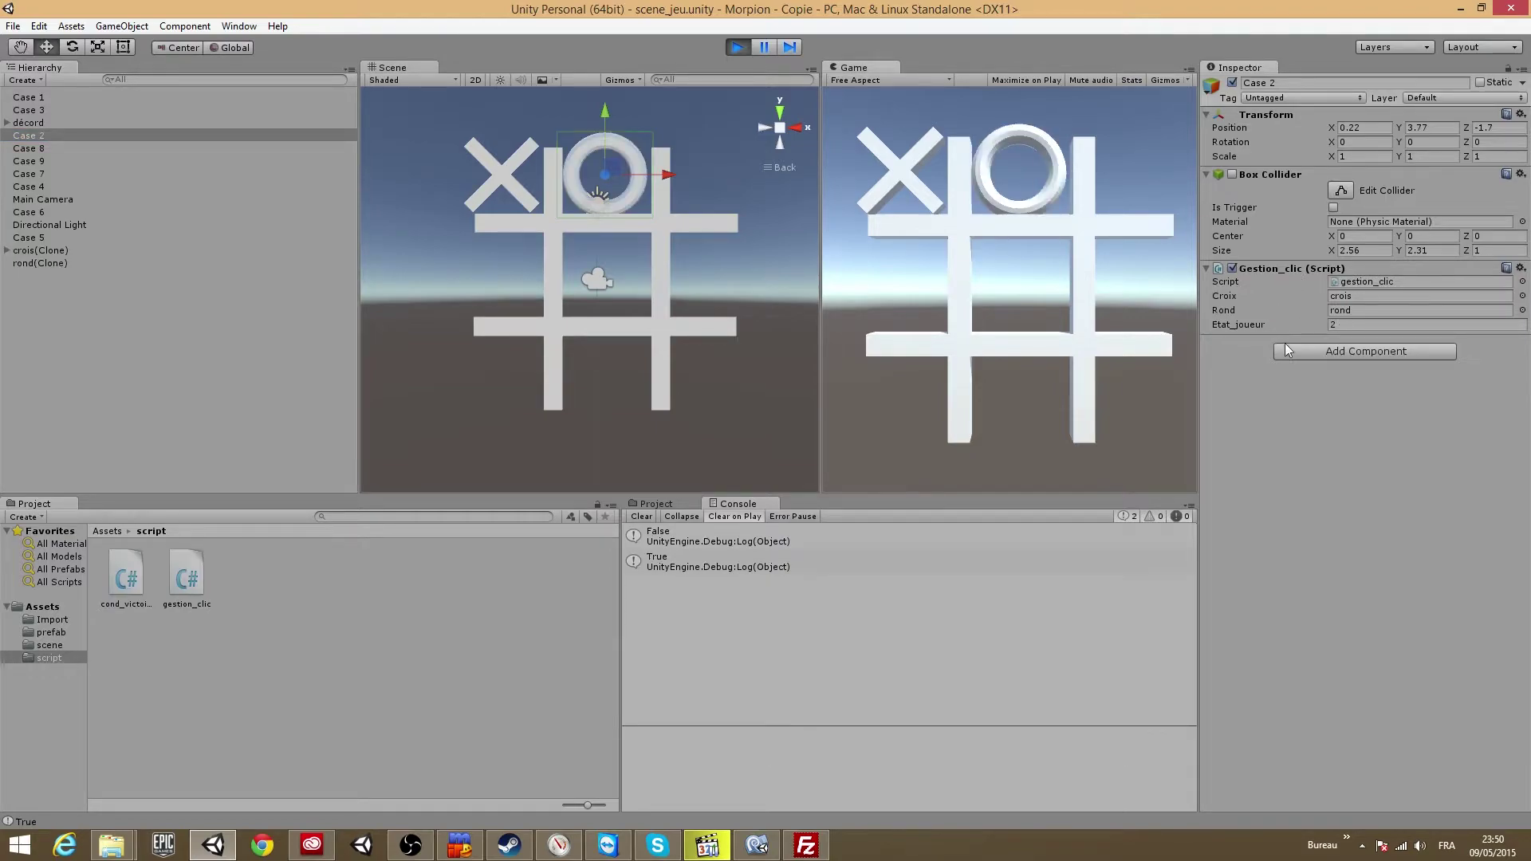
pyautogui.click(1142, 222)
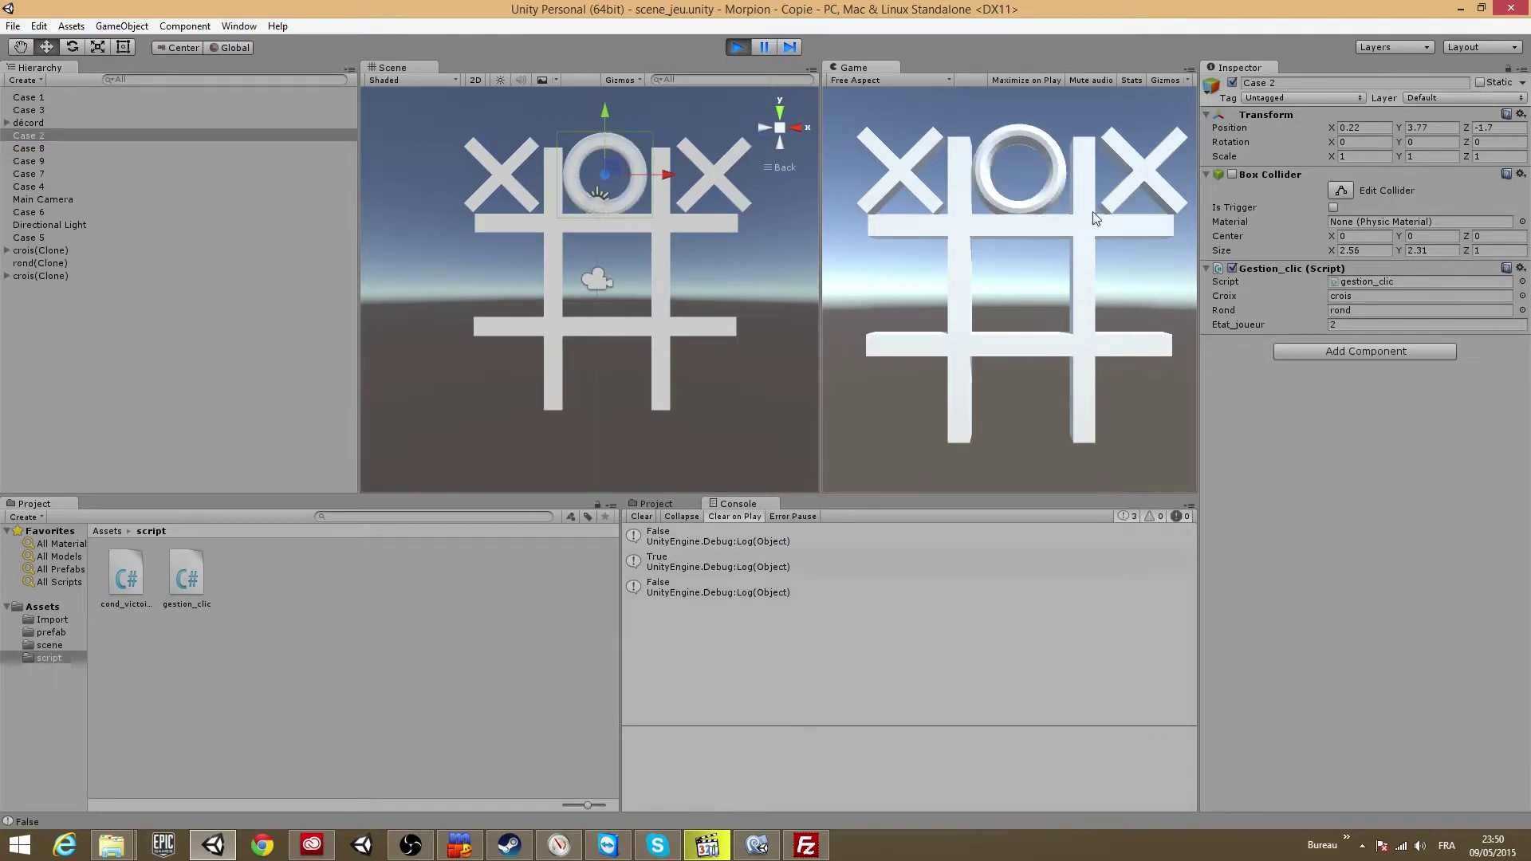
pyautogui.click(1013, 281)
pyautogui.click(869, 270)
pyautogui.click(1132, 284)
pyautogui.click(1112, 391)
pyautogui.click(1017, 395)
pyautogui.click(867, 385)
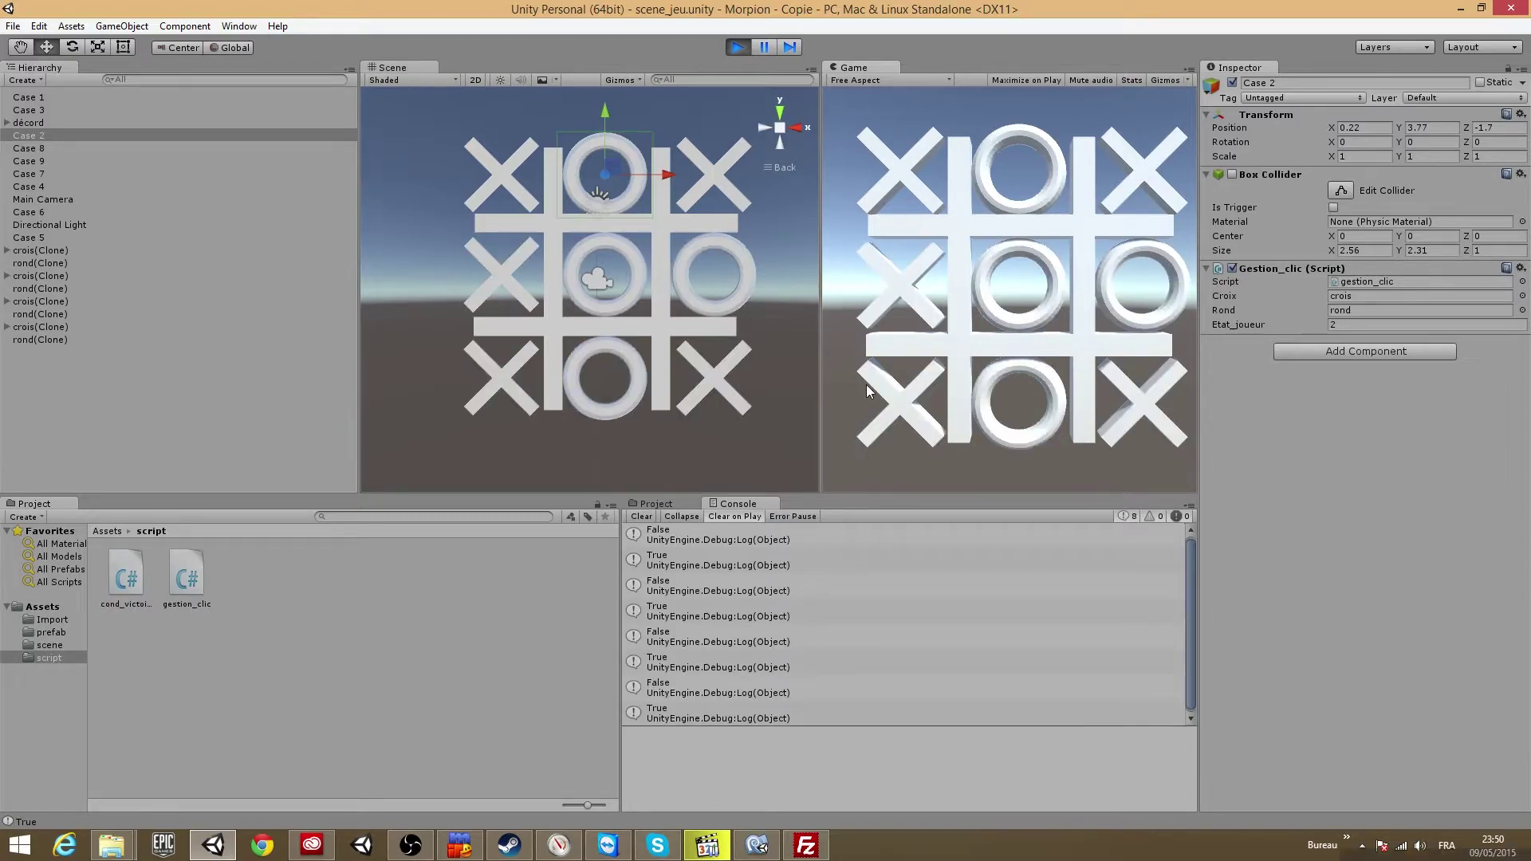
# Inspect Etat_joueur on Cases 1–9 in the Hierarchy, confirming Case 2 stores 2
pyautogui.click(60, 170)
pyautogui.click(45, 213)
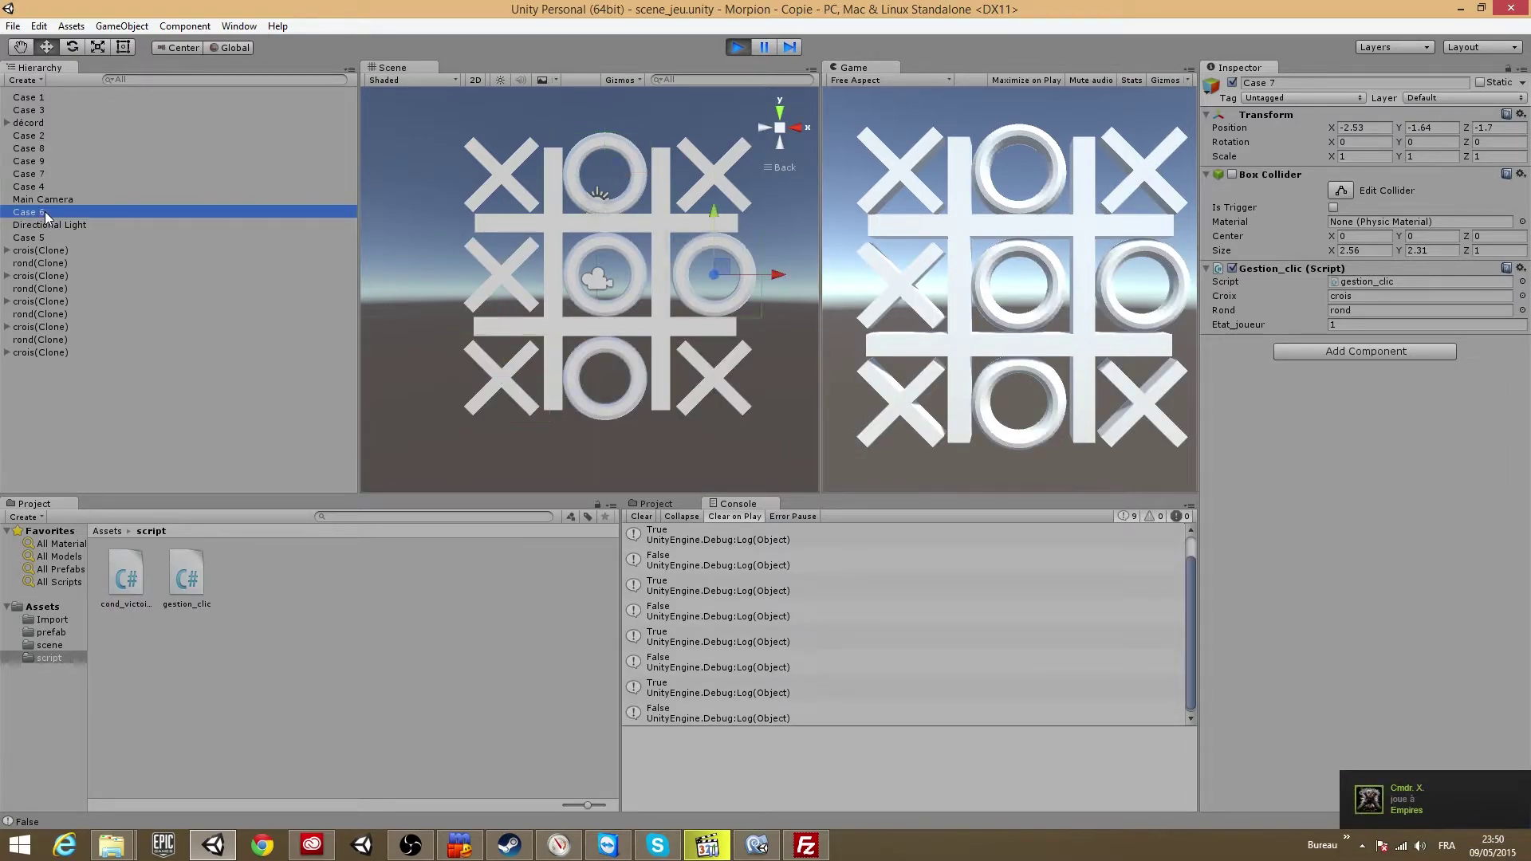
pyautogui.click(59, 98)
pyautogui.click(56, 150)
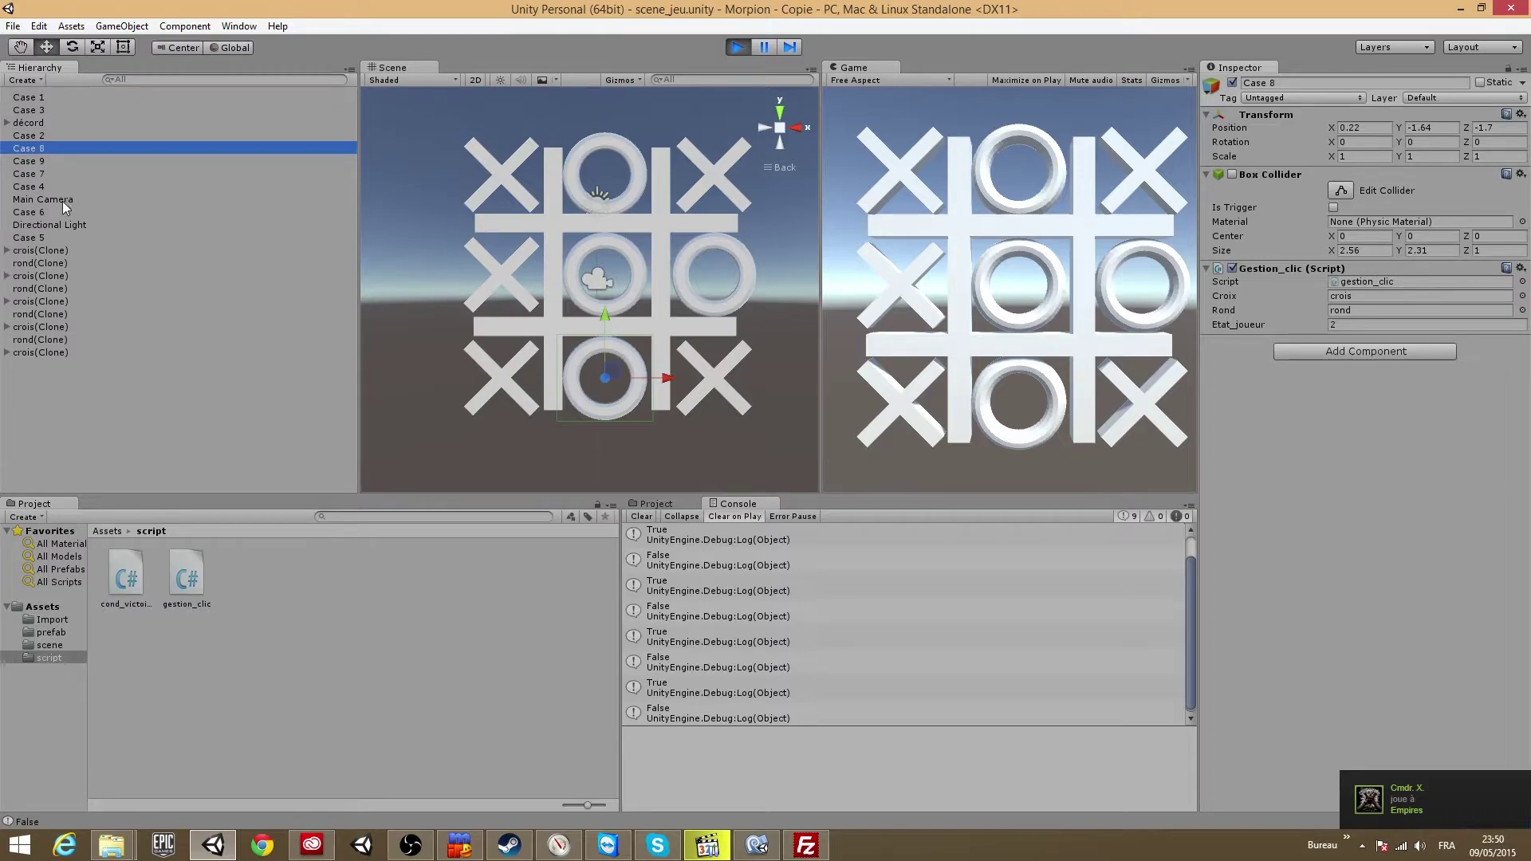
pyautogui.click(46, 238)
pyautogui.click(41, 217)
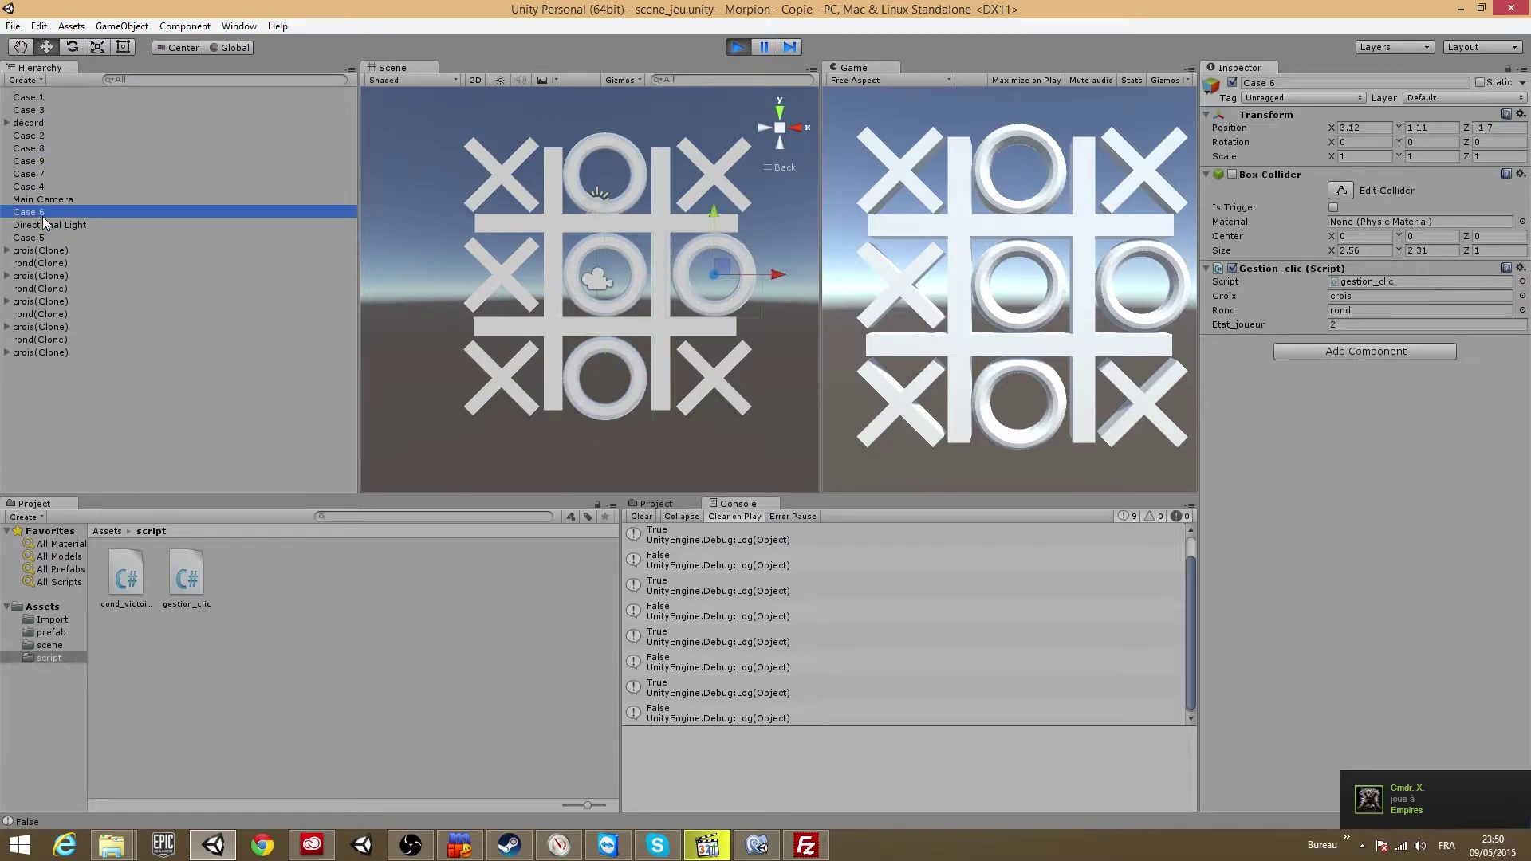
pyautogui.click(32, 170)
pyautogui.click(32, 148)
pyautogui.click(33, 135)
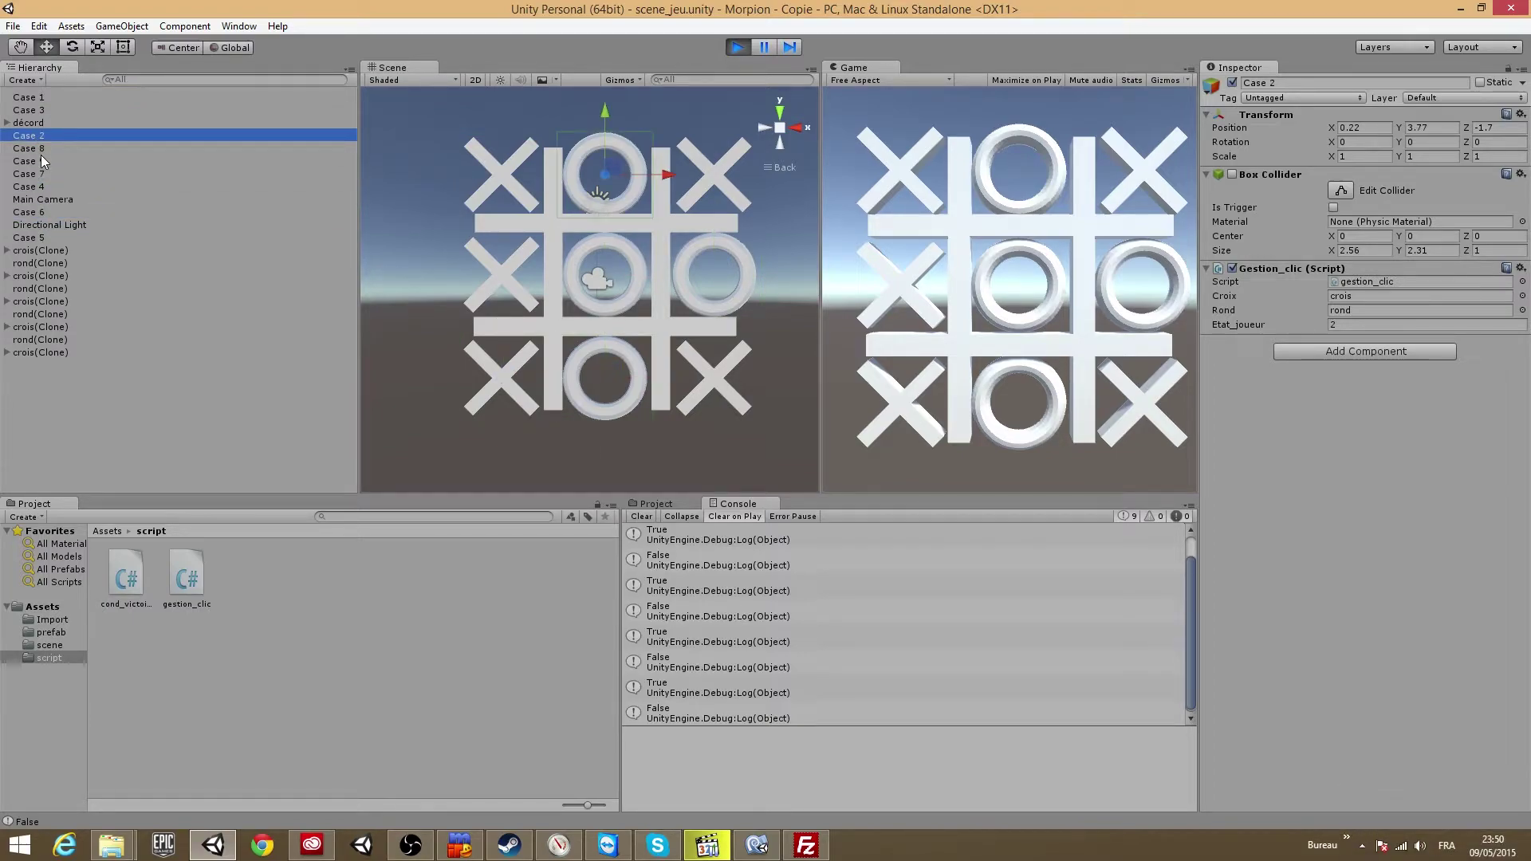
pyautogui.click(42, 160)
pyautogui.click(46, 137)
# Bring up cond_victoire.cs in MonoDevelop and add two blank lines after the nb_coup field
pyautogui.doubleClick(742, 540)
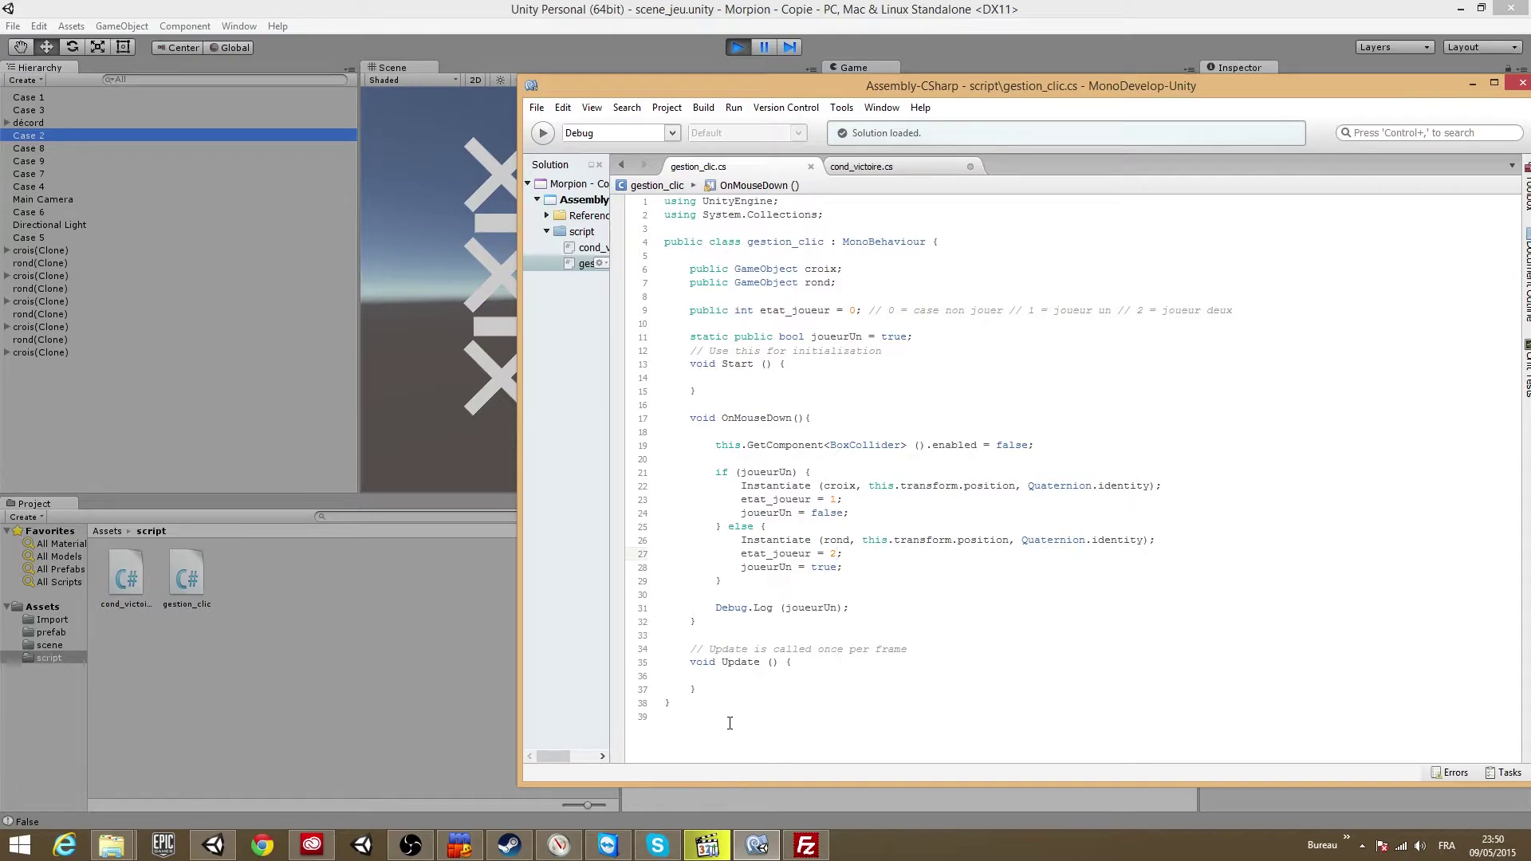
pyautogui.click(857, 169)
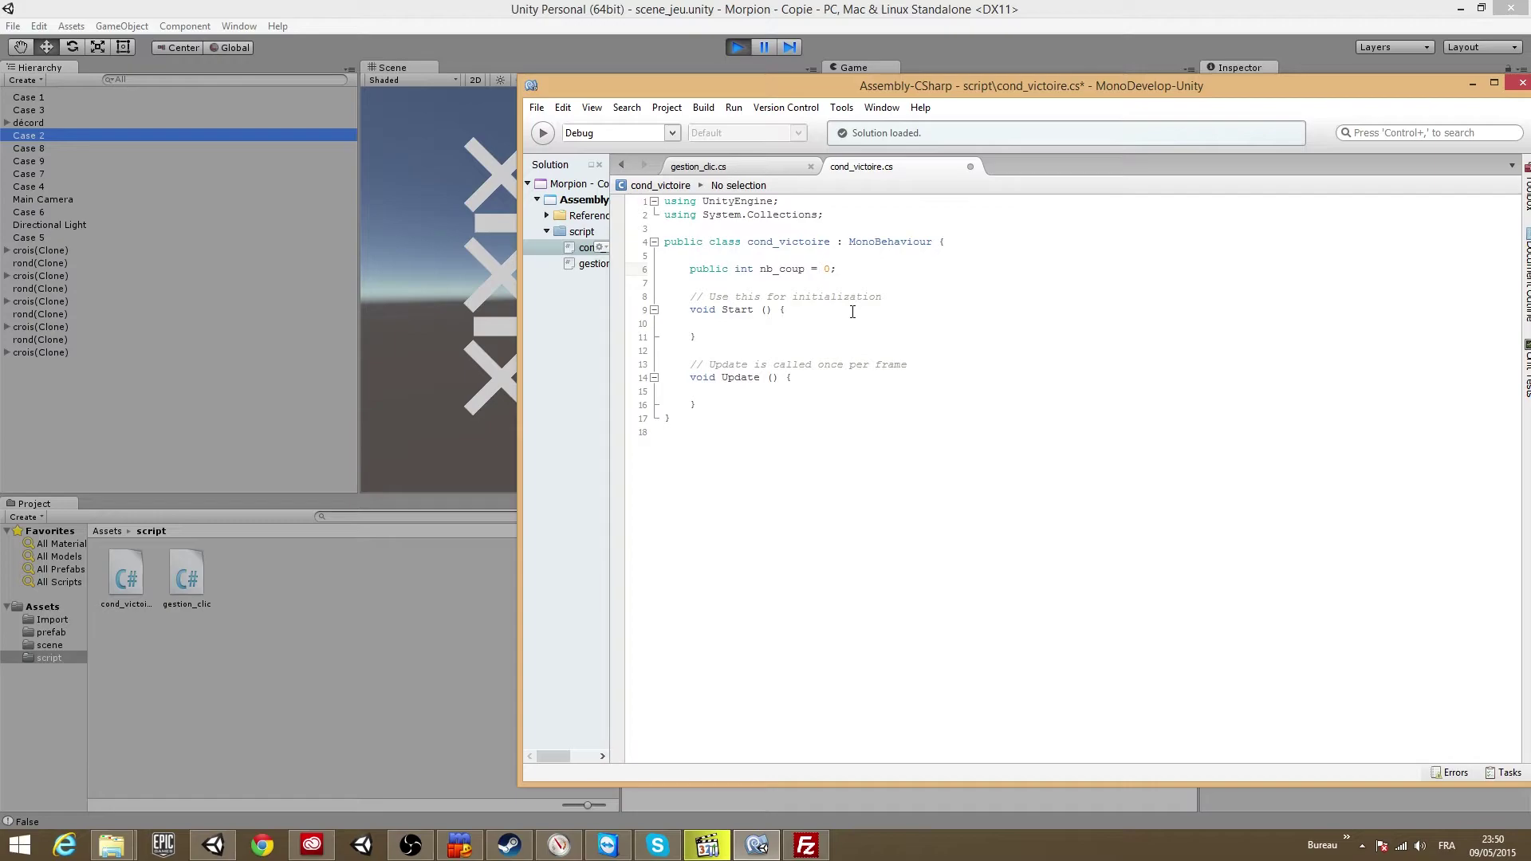
pyautogui.press('Return')
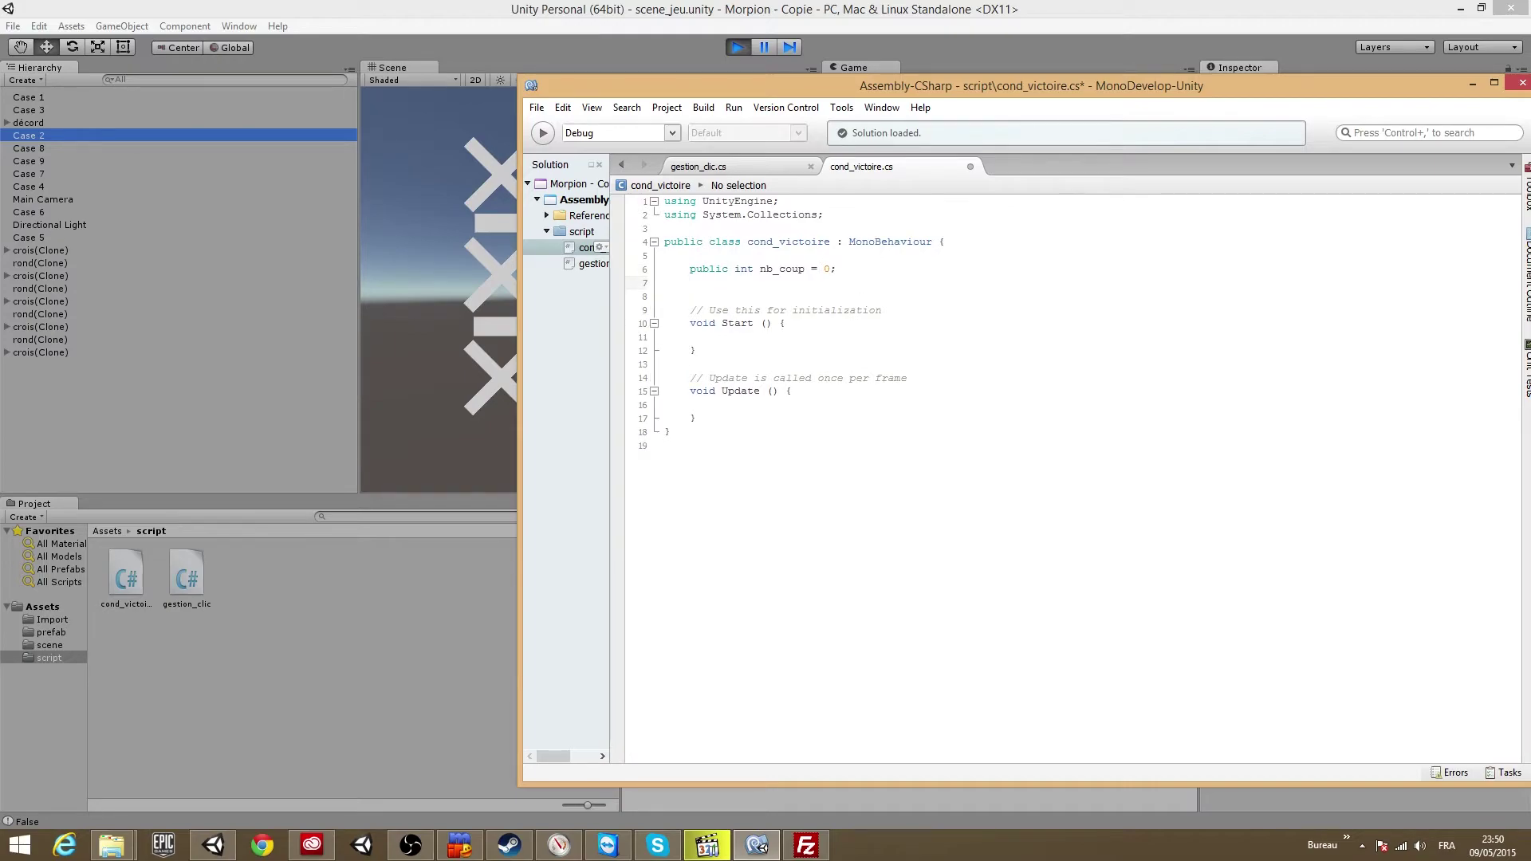
pyautogui.press('Return')
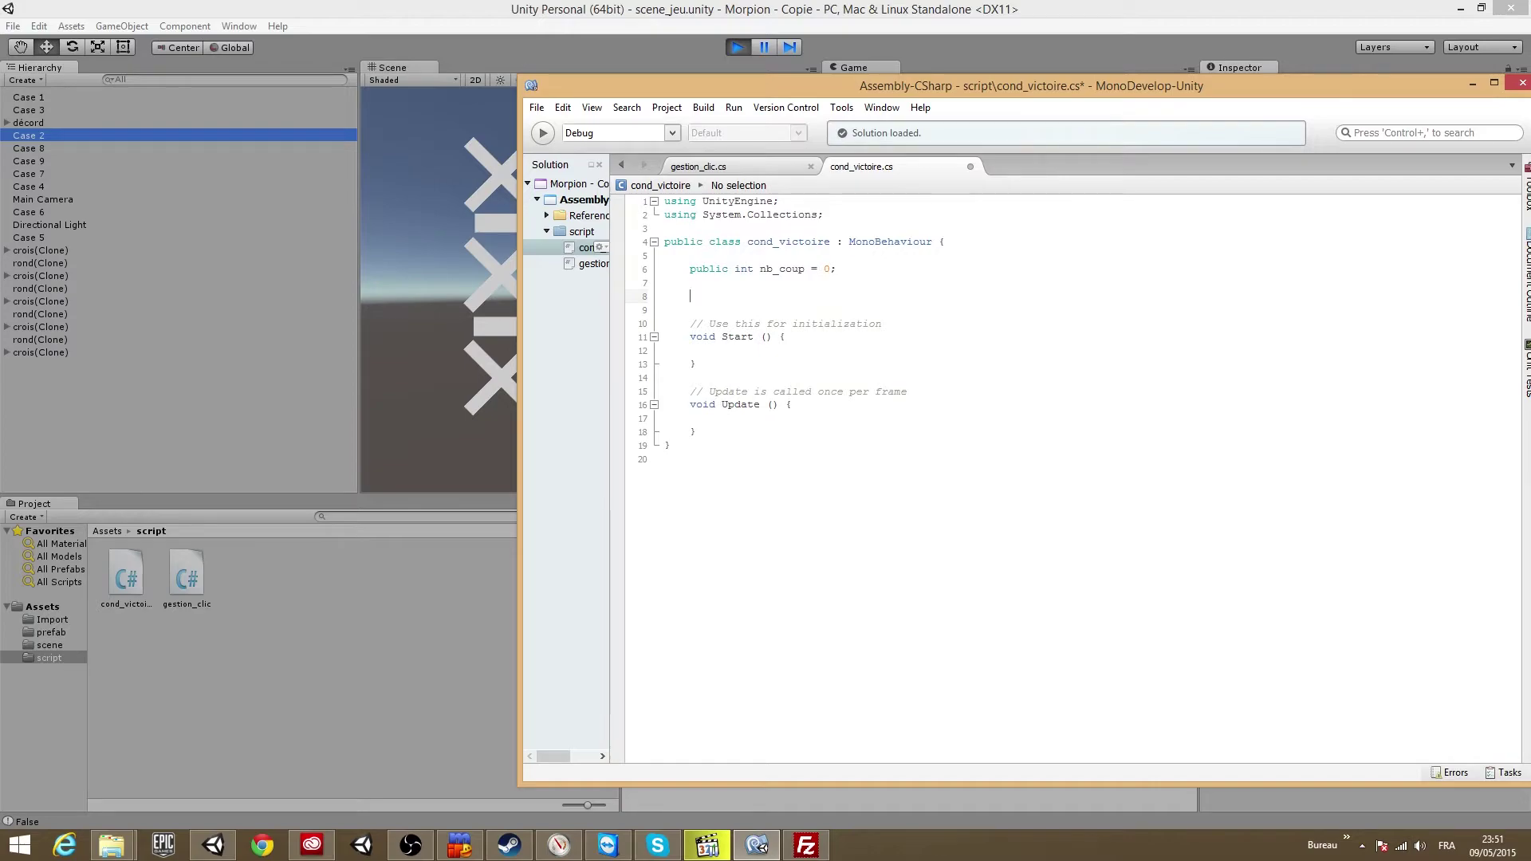
# Declare 'public gestion_clic[] case_morpion = new gestion_clic[9];' below nb_coup
pyautogui.write('public ')
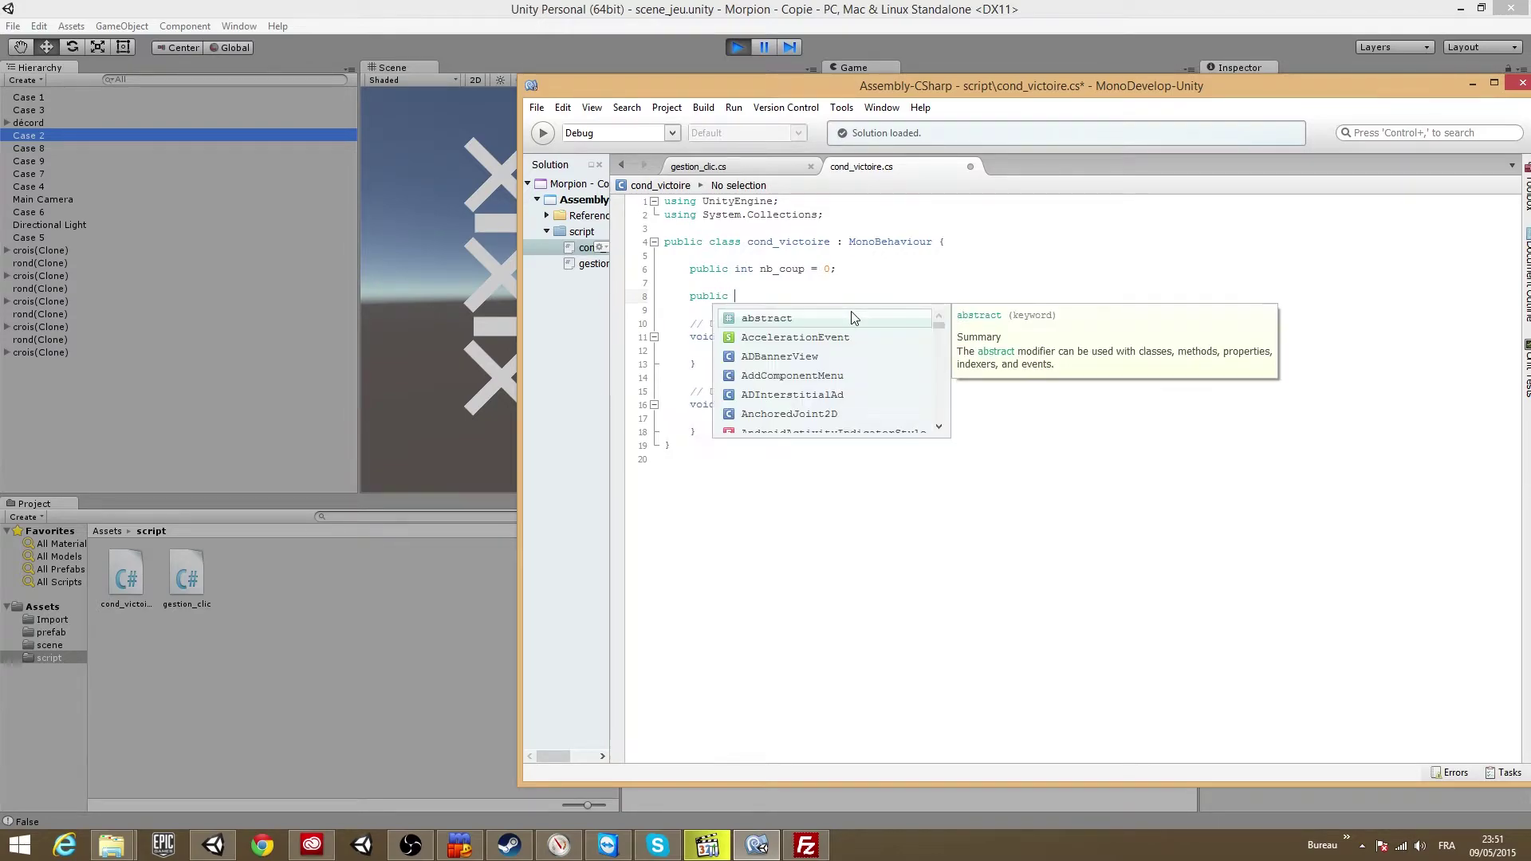
pyautogui.write('ge')
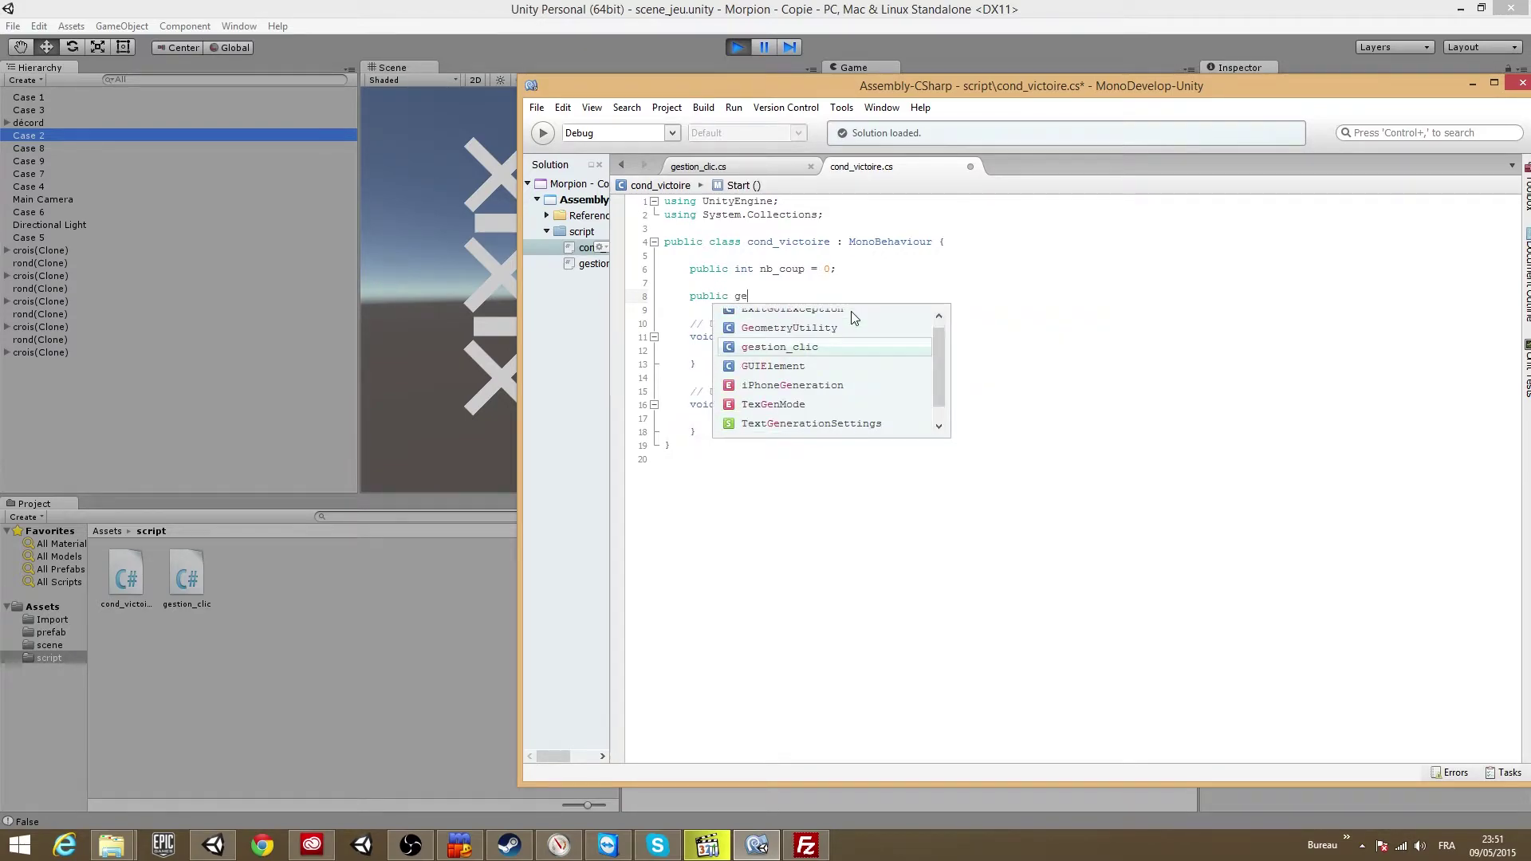
pyautogui.write('sti')
pyautogui.press('Return')
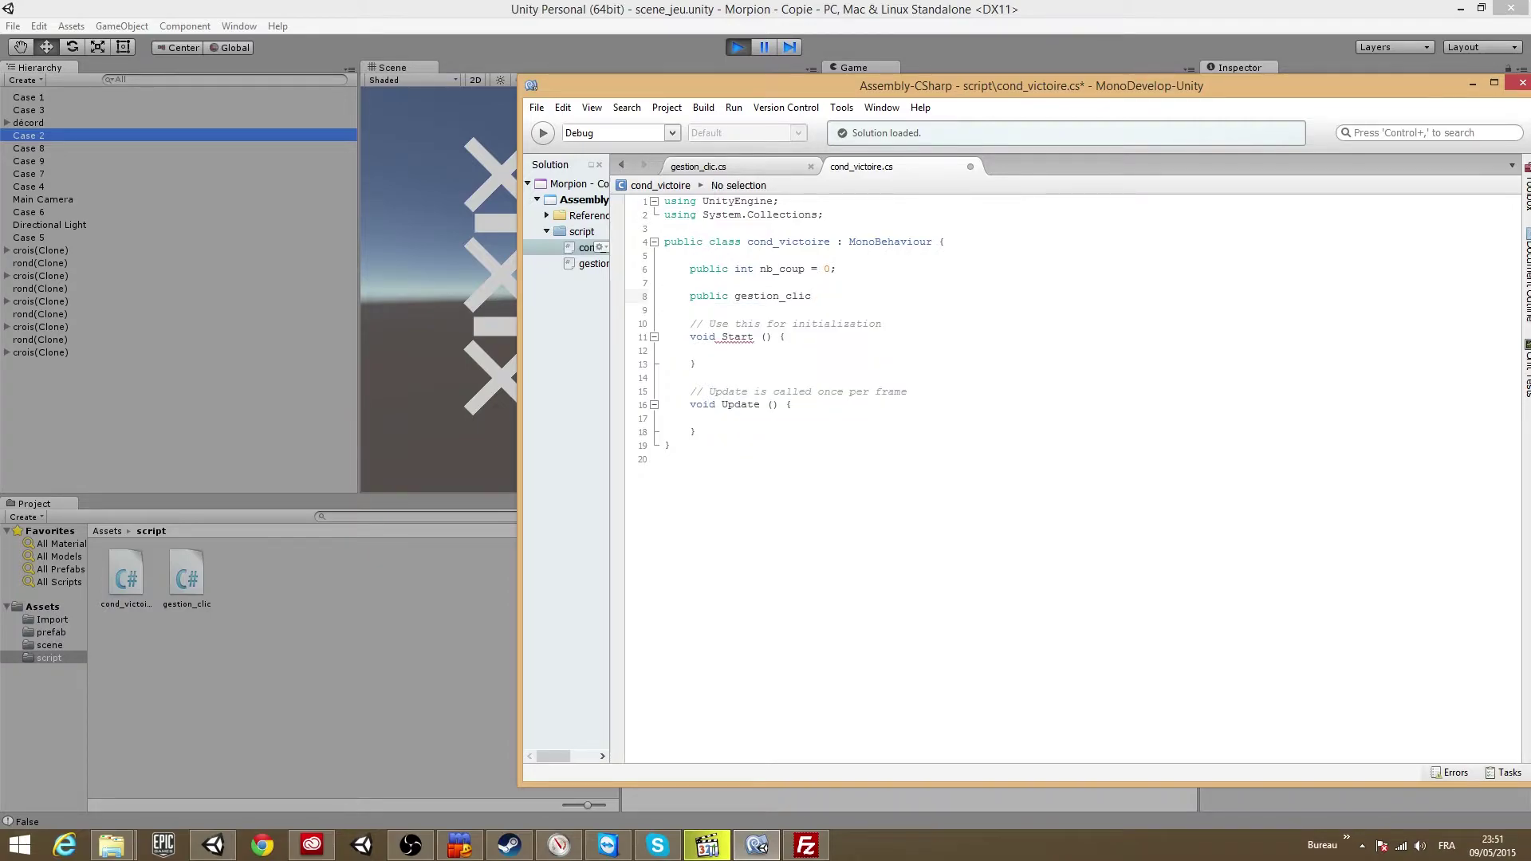
pyautogui.write('[]')
pyautogui.write('=')
pyautogui.press('BackSpace')
pyautogui.press('BackSpace')
pyautogui.write('ase')
pyautogui.write('_')
pyautogui.write('mo')
pyautogui.press('BackSpace')
pyautogui.press('BackSpace')
pyautogui.press('BackSpace')
pyautogui.write('e')
pyautogui.write('_')
pyautogui.write('mo')
pyautogui.write('r')
pyautogui.write('pion = ')
pyautogui.write('new ge')
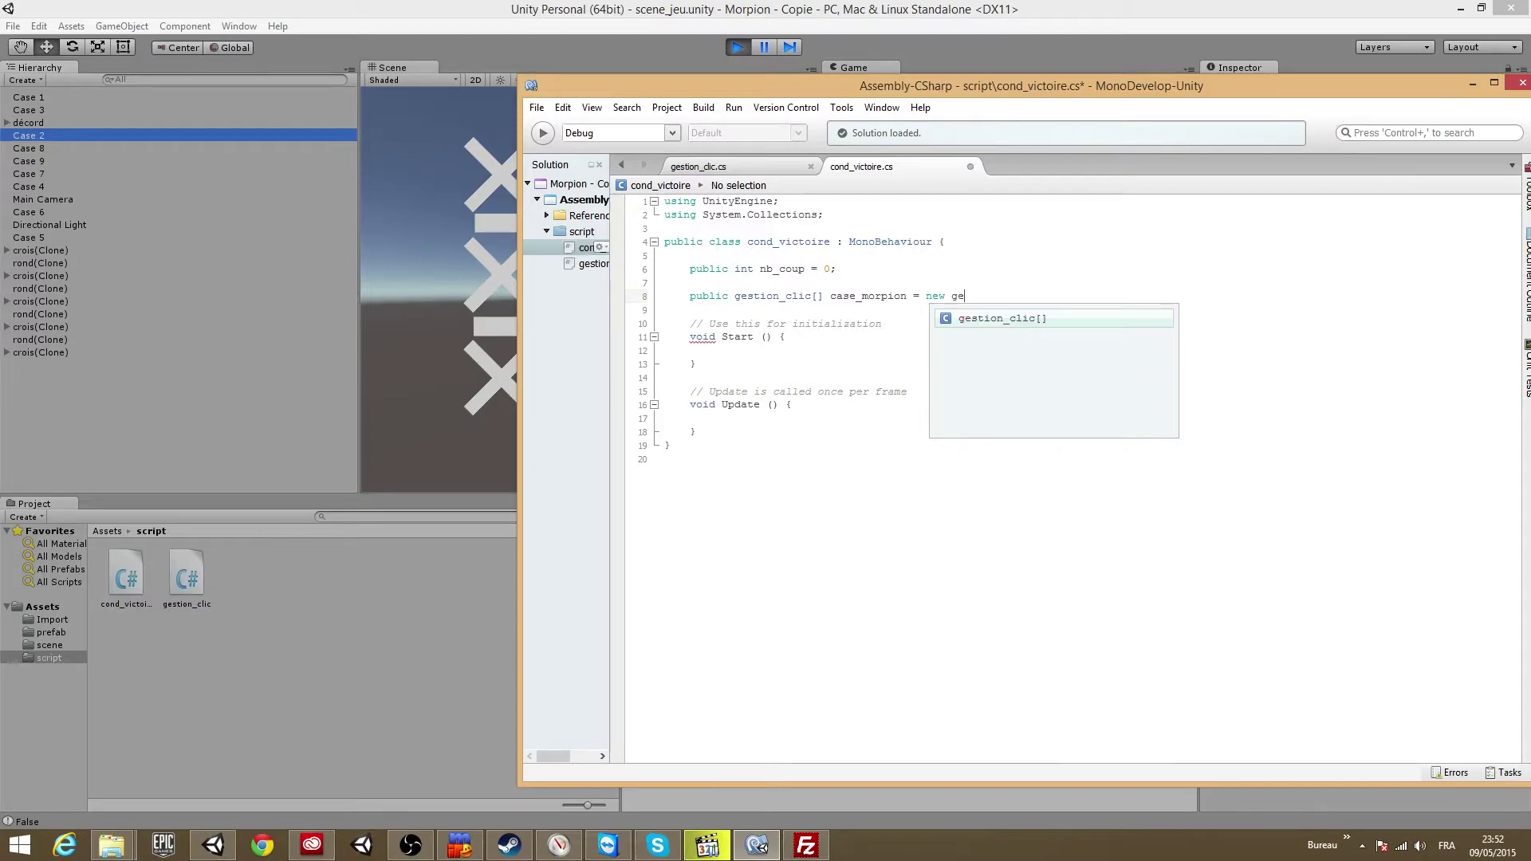
pyautogui.press('Return')
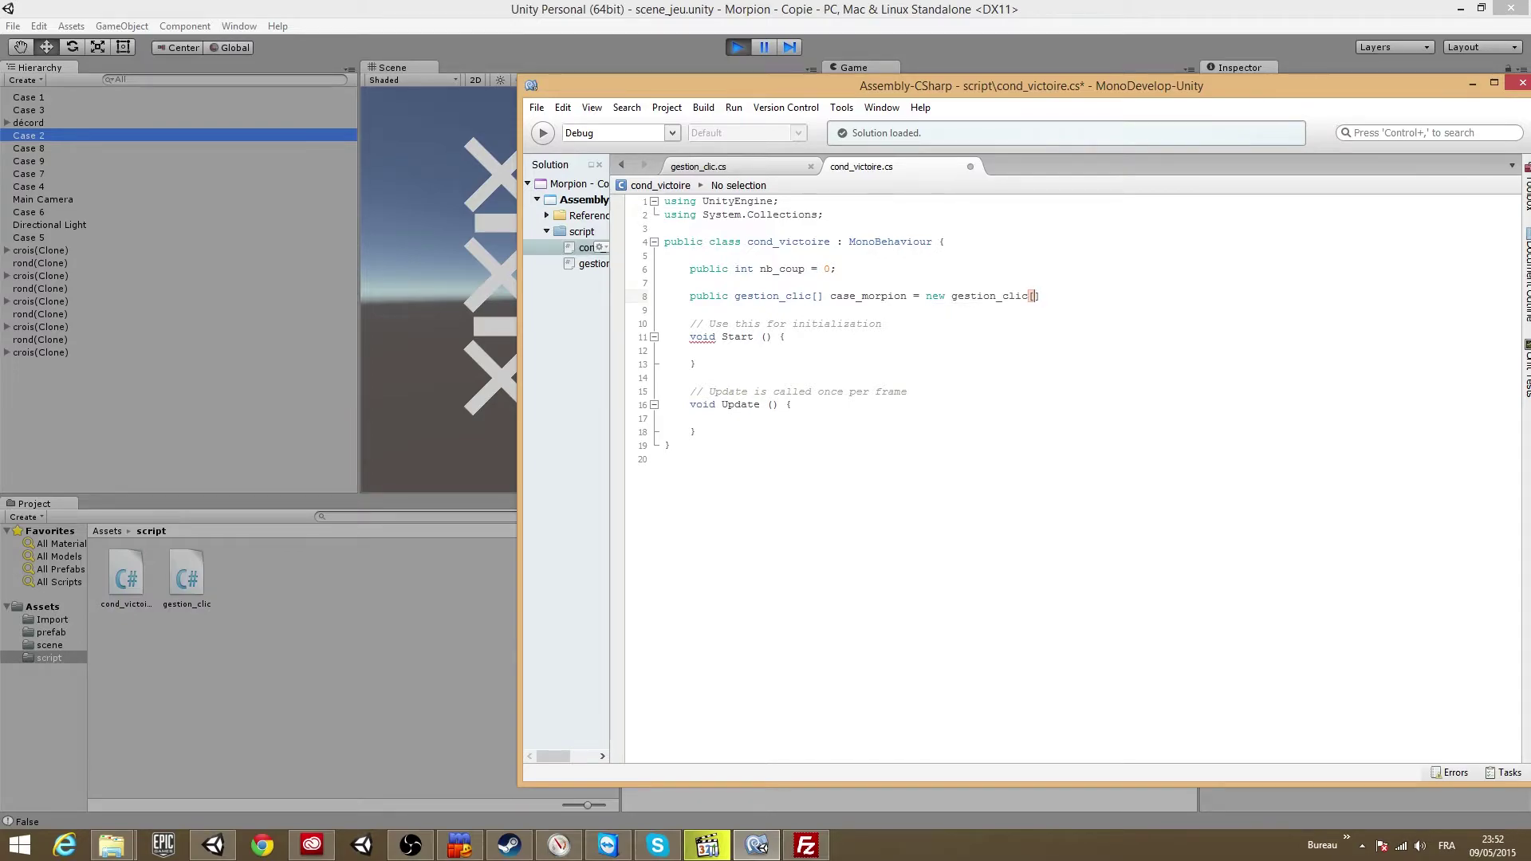
pyautogui.write('9')
pyautogui.write('];')
# Insert two blank lines between the Start and Update methods
pyautogui.press('Down')
pyautogui.press('Down')
pyautogui.press('Down')
pyautogui.press('Down')
pyautogui.click(691, 377)
pyautogui.press('Return')
pyautogui.press('Return')
pyautogui.press('Up')
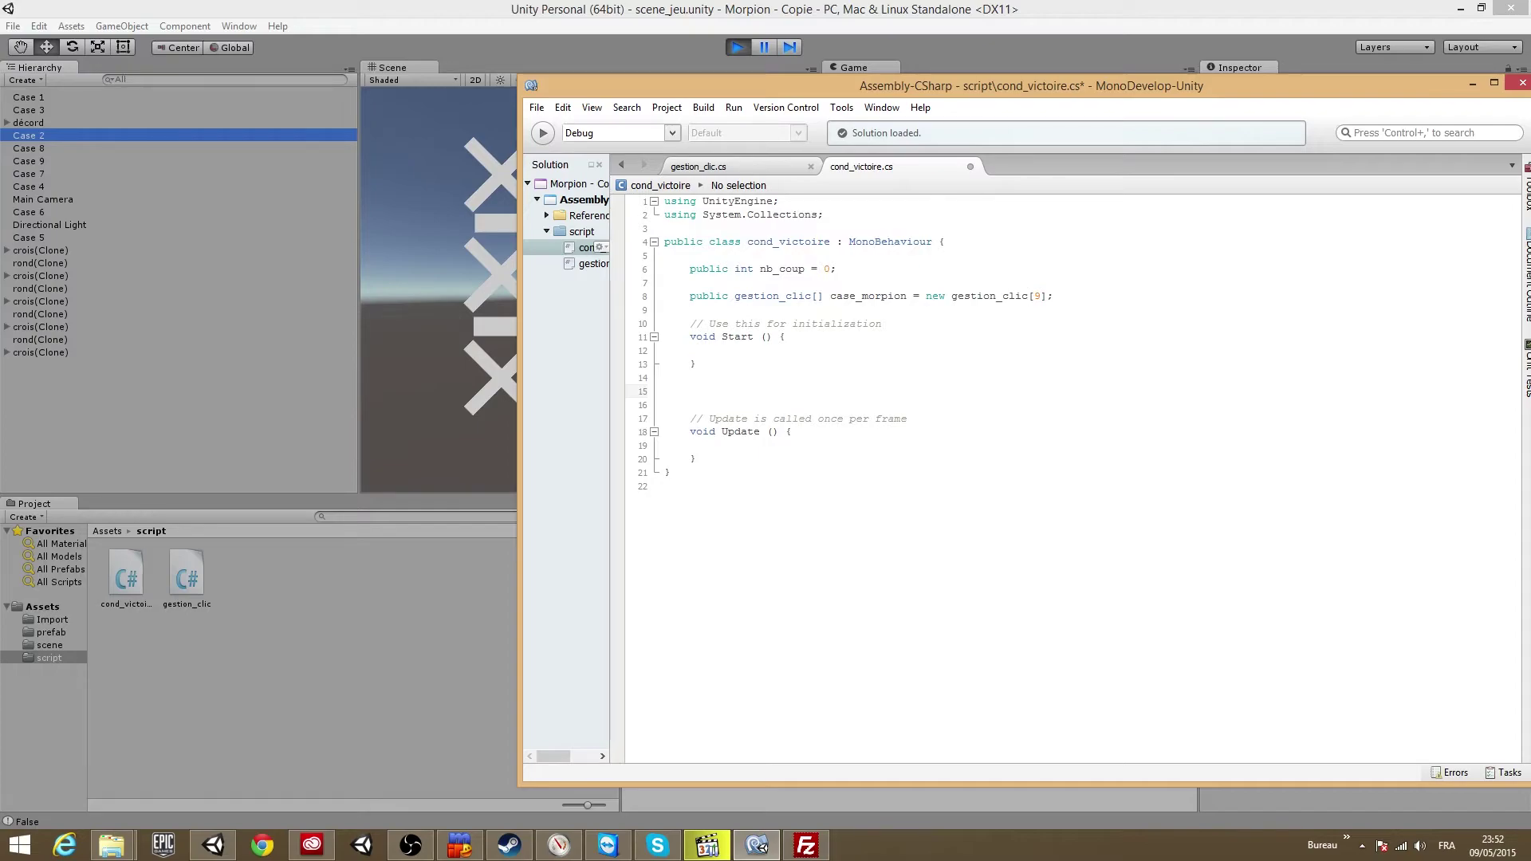
# Add an empty public void verif_victoire() method, correcting the mistyped 'voir' to 'void'
pyautogui.write('pu')
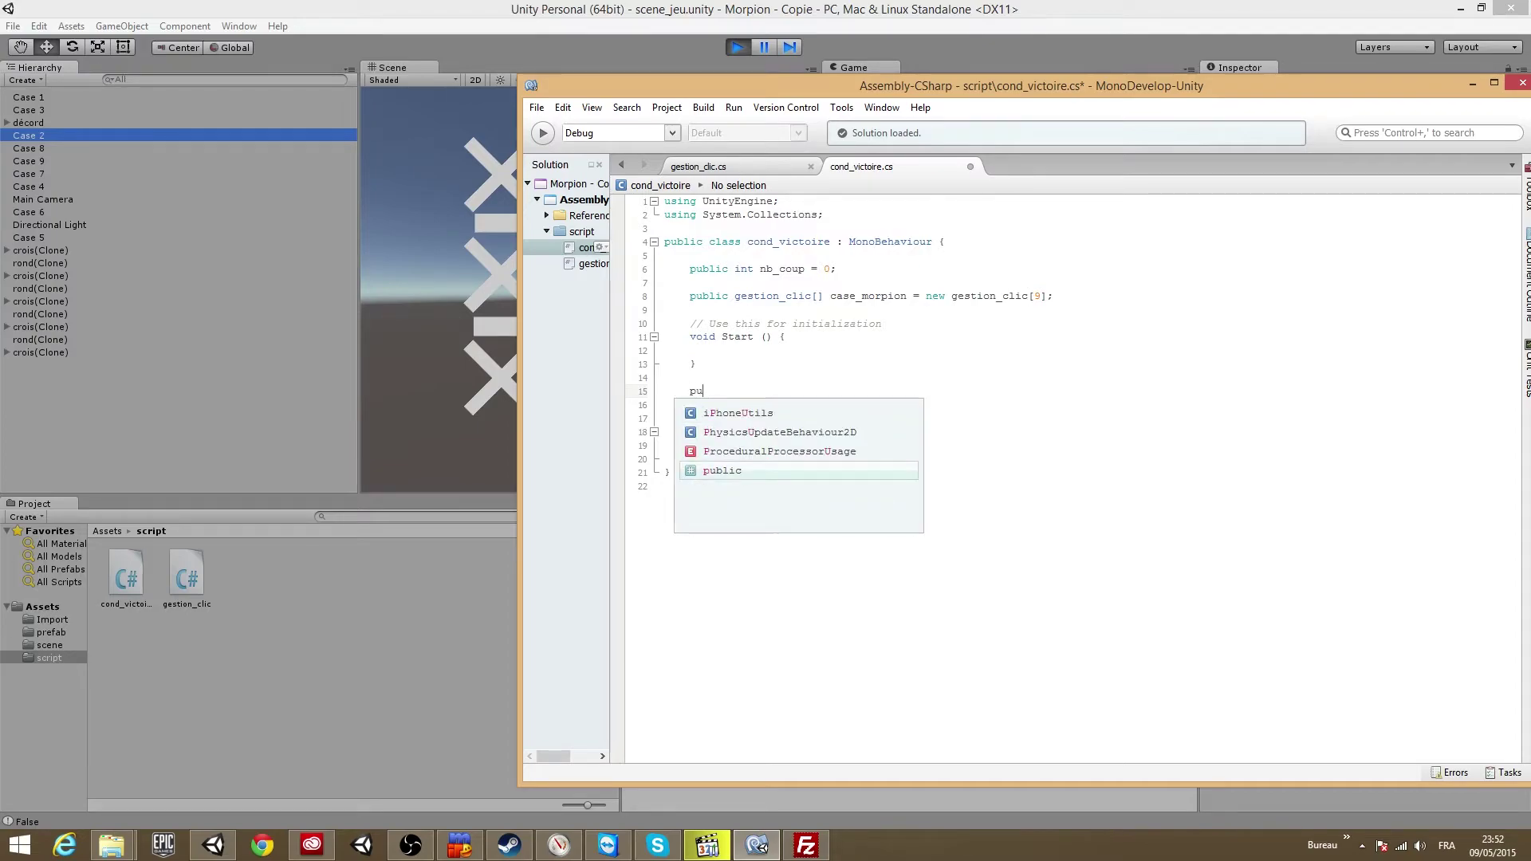
pyautogui.write('blic voir ')
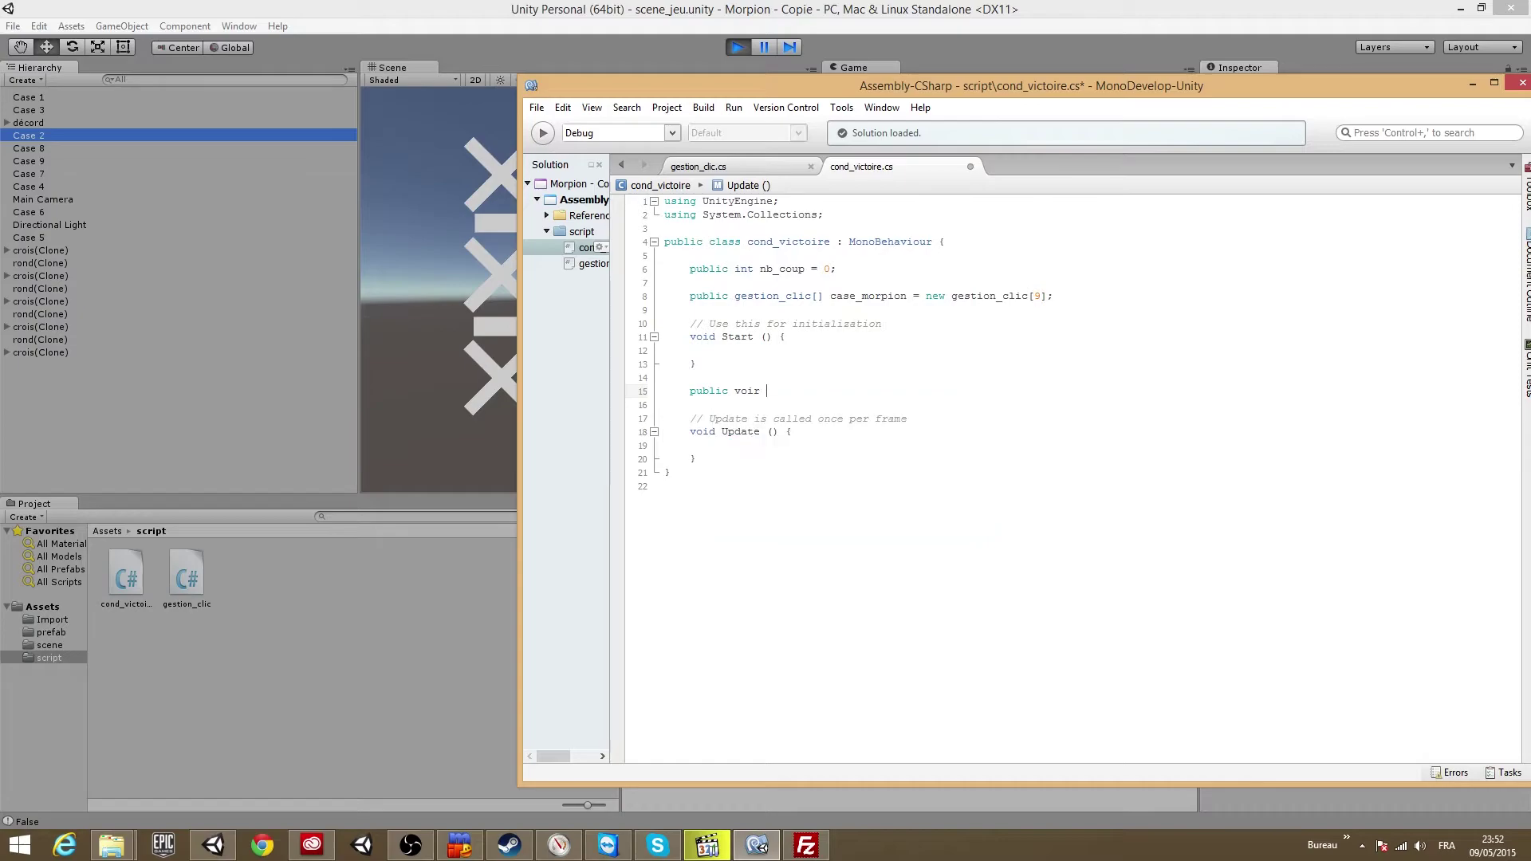
pyautogui.write('verif')
pyautogui.write('_v')
pyautogui.write('ictoire(){')
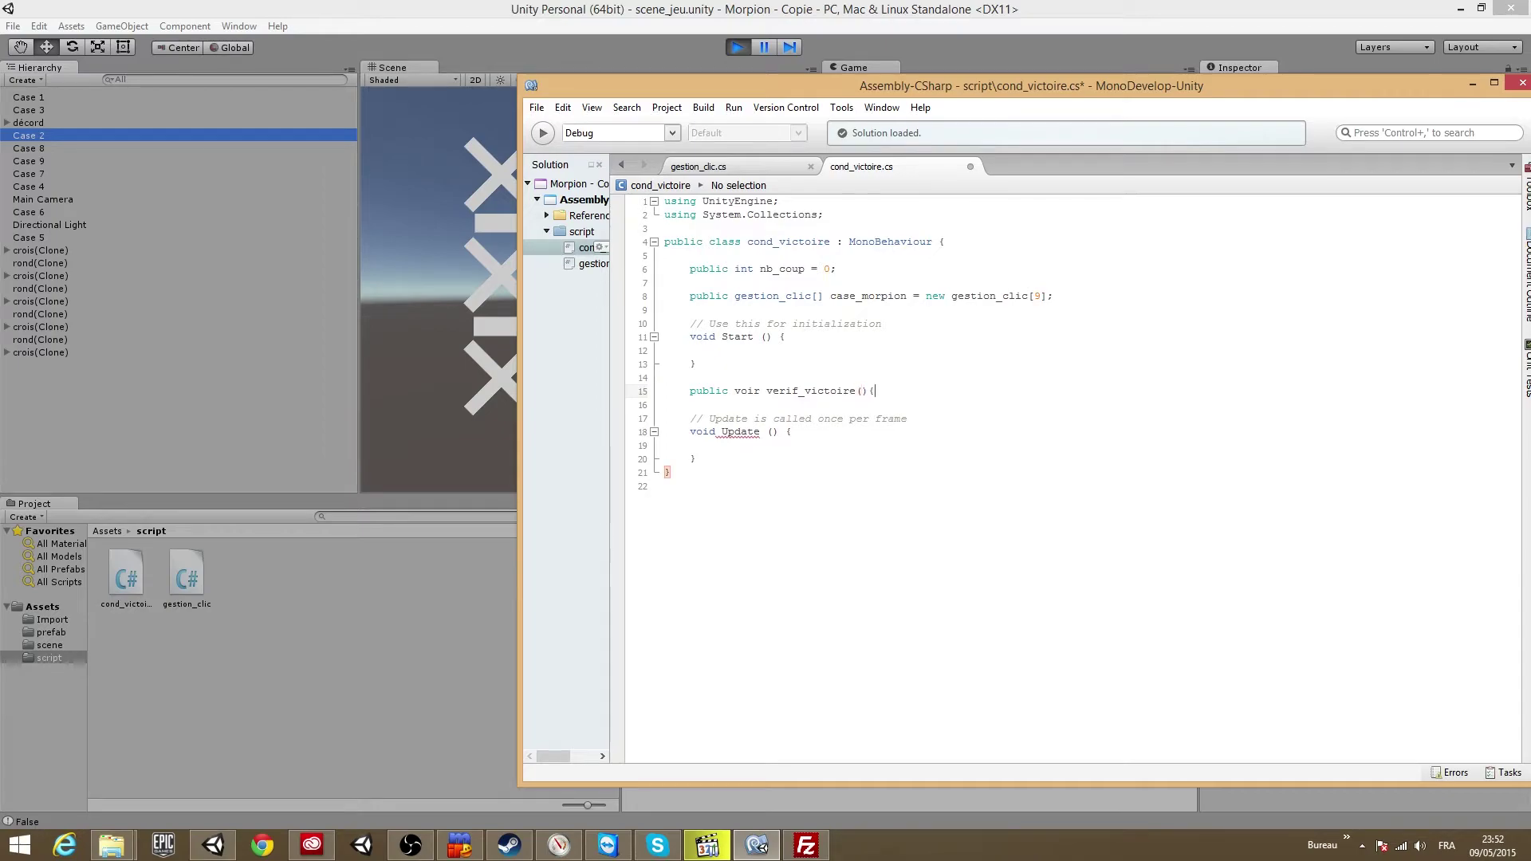
pyautogui.press('Return')
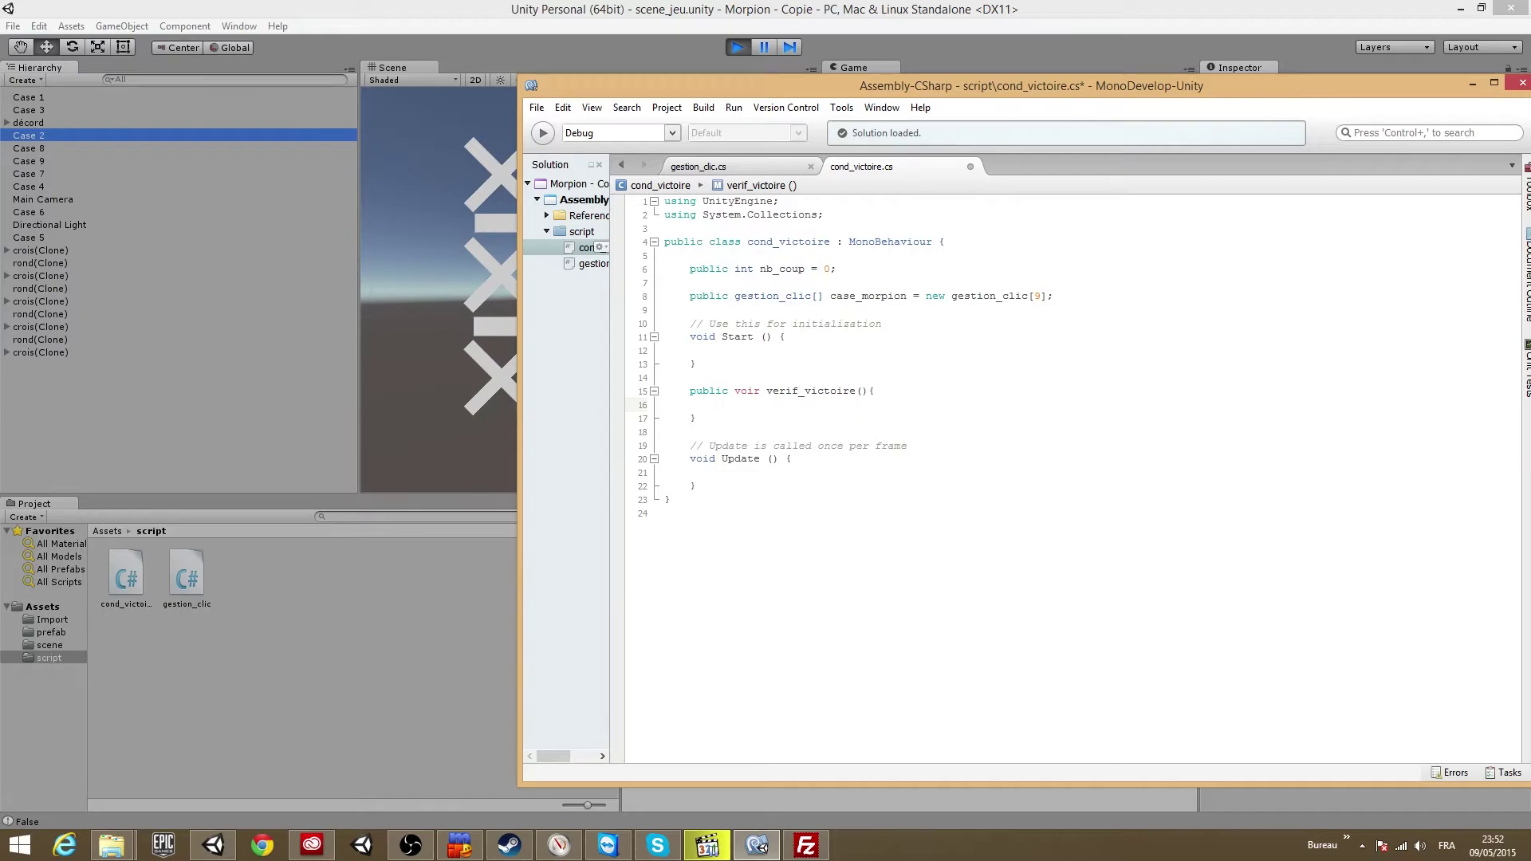
pyautogui.click(710, 391)
pyautogui.click(716, 404)
pyautogui.moveTo(1010, 98)
pyautogui.mouseDown()
pyautogui.moveTo(1284, 275)
pyautogui.moveTo(1295, 396)
pyautogui.mouseUp()
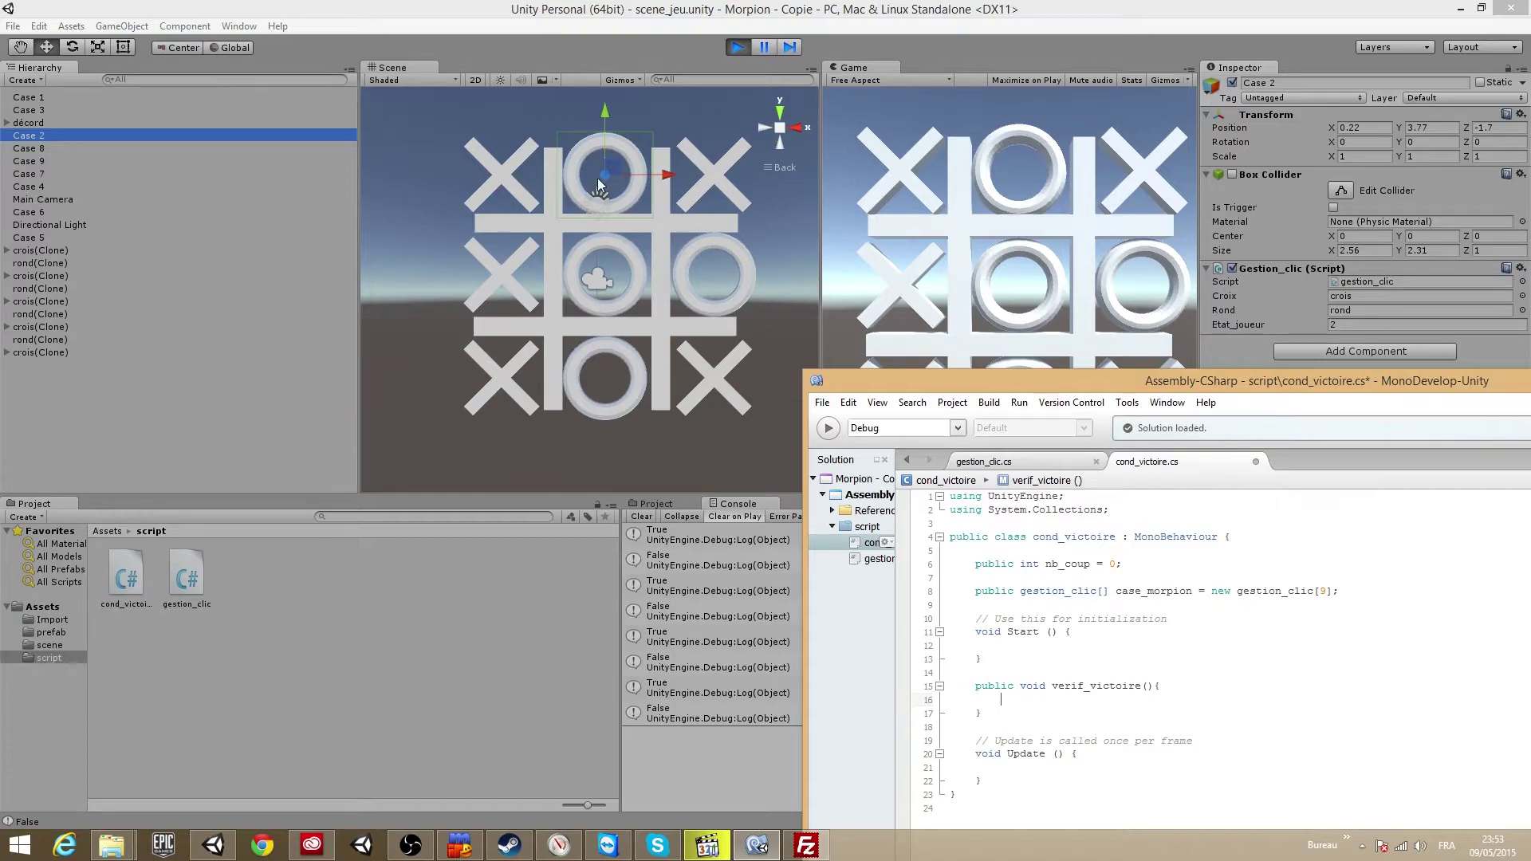
pyautogui.moveTo(984, 385); pyautogui.dragTo(594, 133)
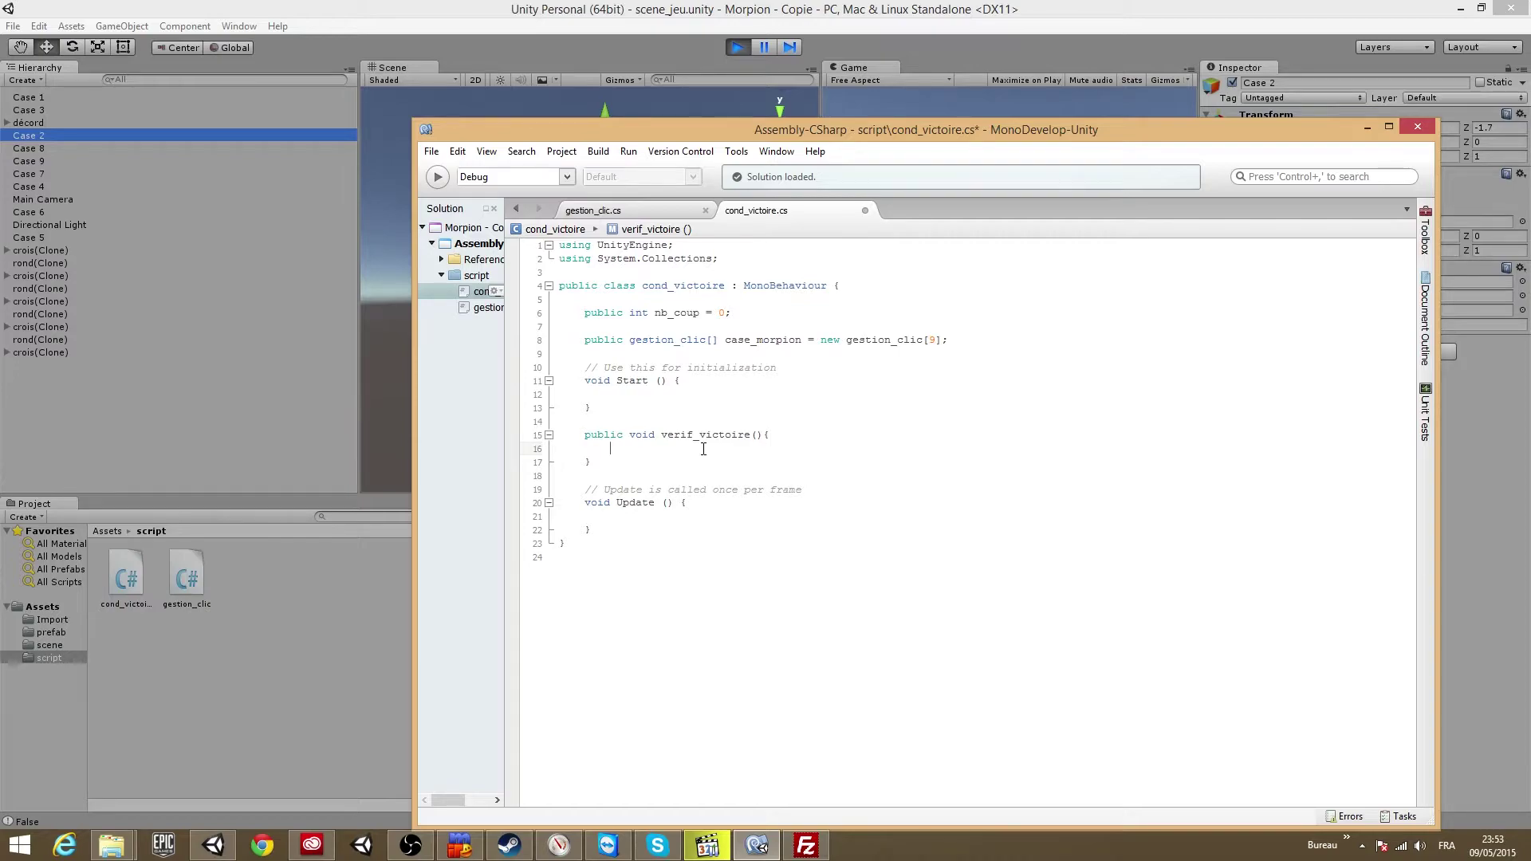
# Write an if block in verif_victoire with its condition started as case_morpion[0]
pyautogui.write('if(')
pyautogui.write('){')
pyautogui.press('Return')
pyautogui.press('Up')
pyautogui.press('Up')
pyautogui.press('Up')
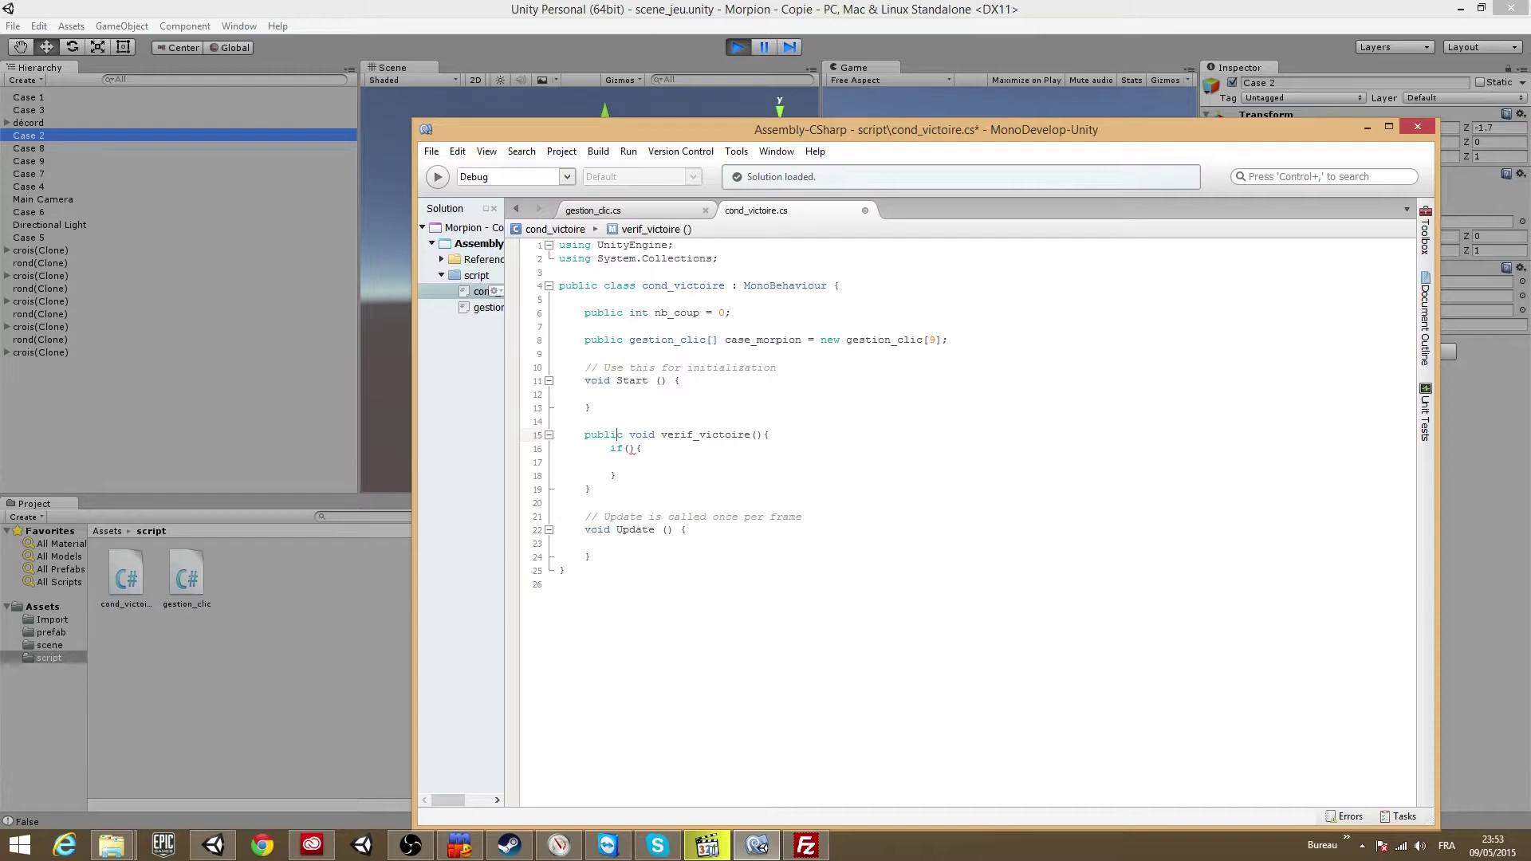
pyautogui.press('Down')
pyautogui.press('Right')
pyautogui.press('Right')
pyautogui.write('case')
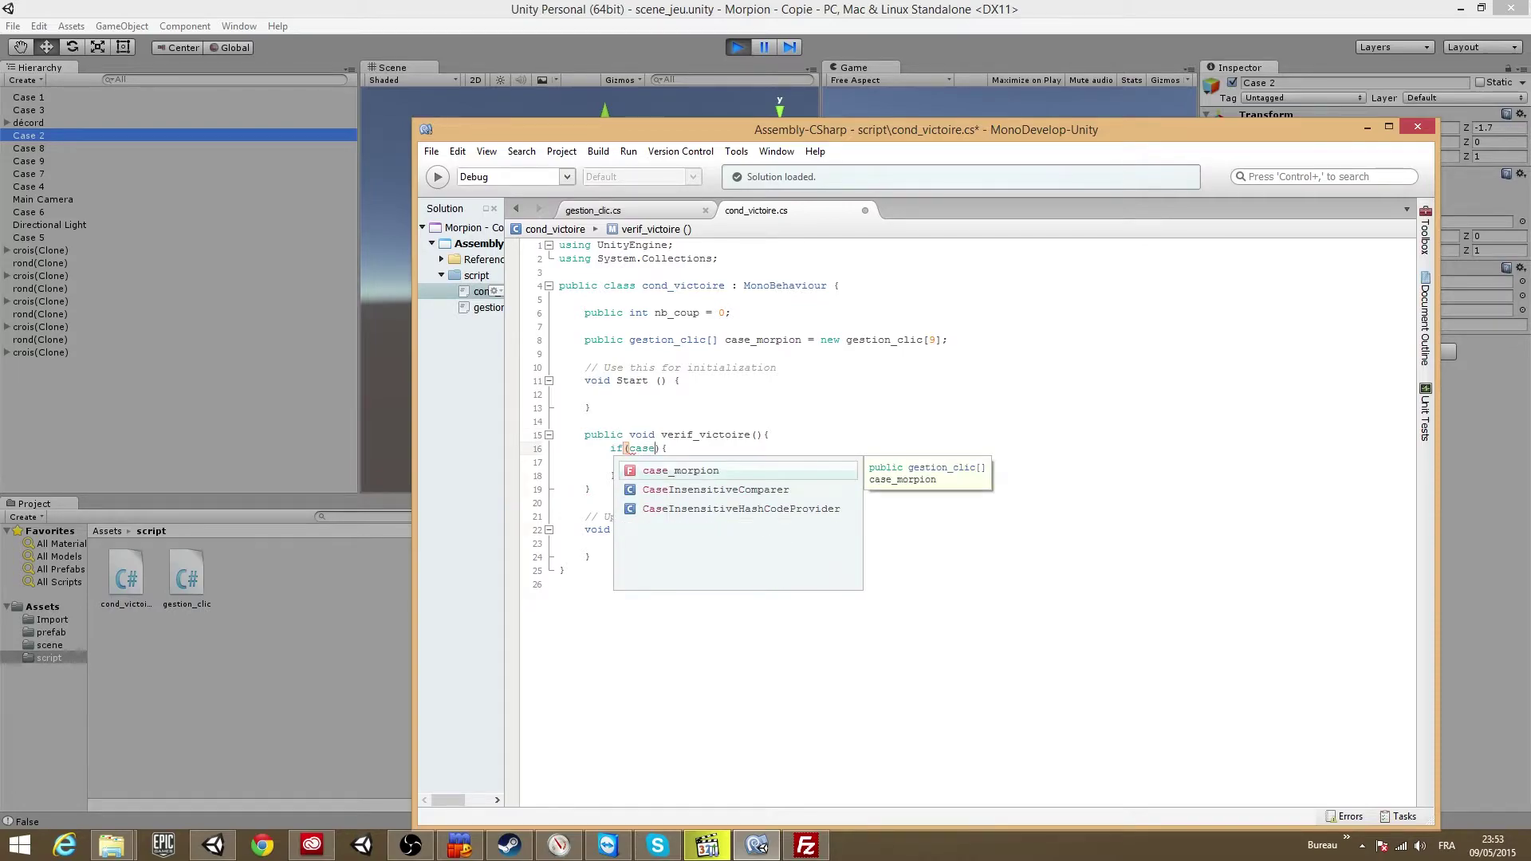
pyautogui.press('Return')
pyautogui.write('[')
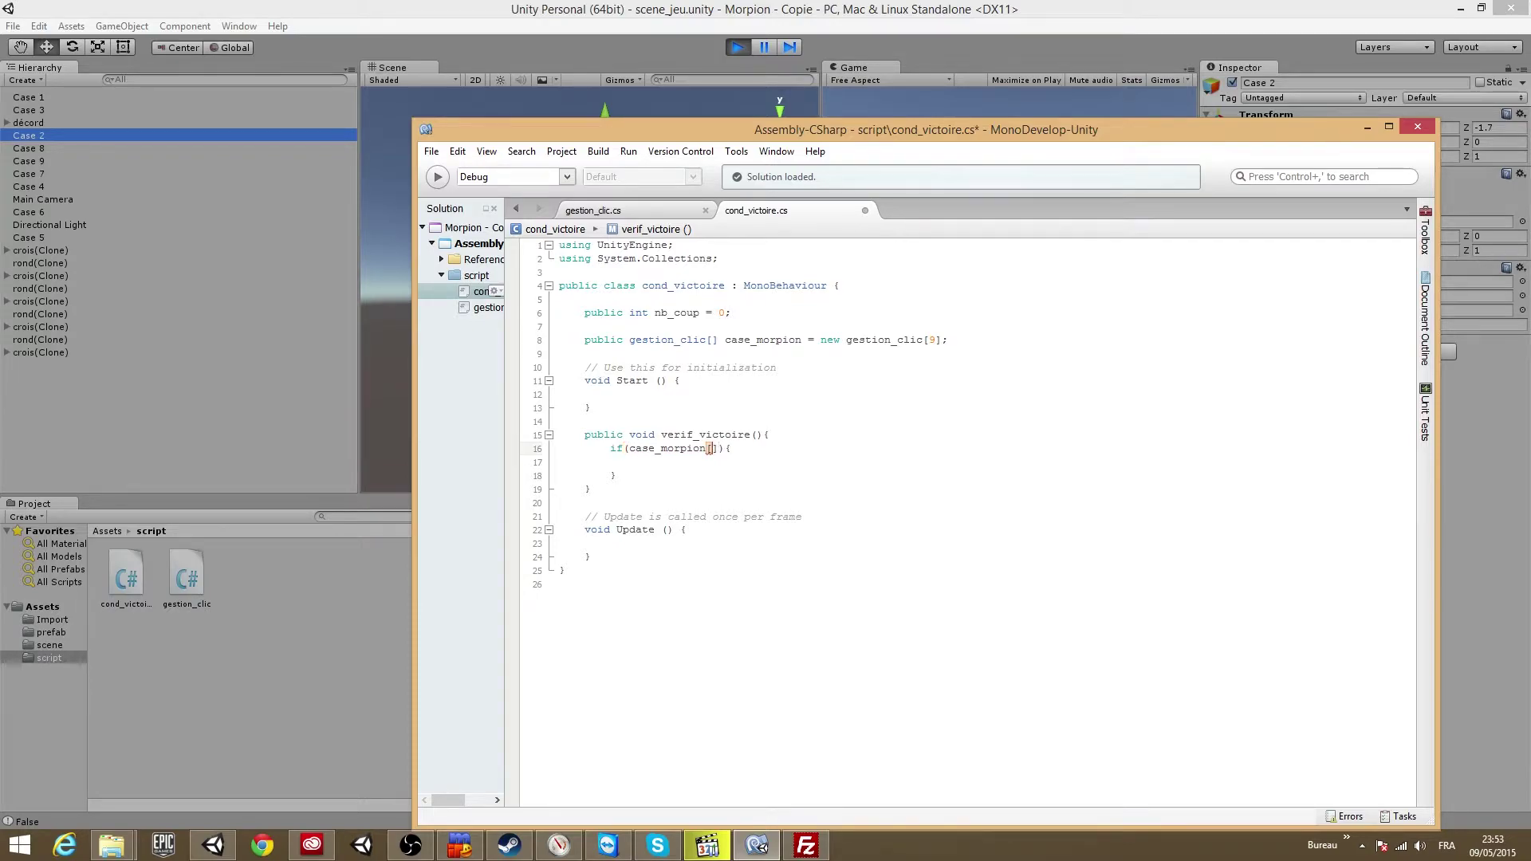
pyautogui.write('0')
pyautogui.moveTo(852, 135); pyautogui.dragTo(1266, 160)
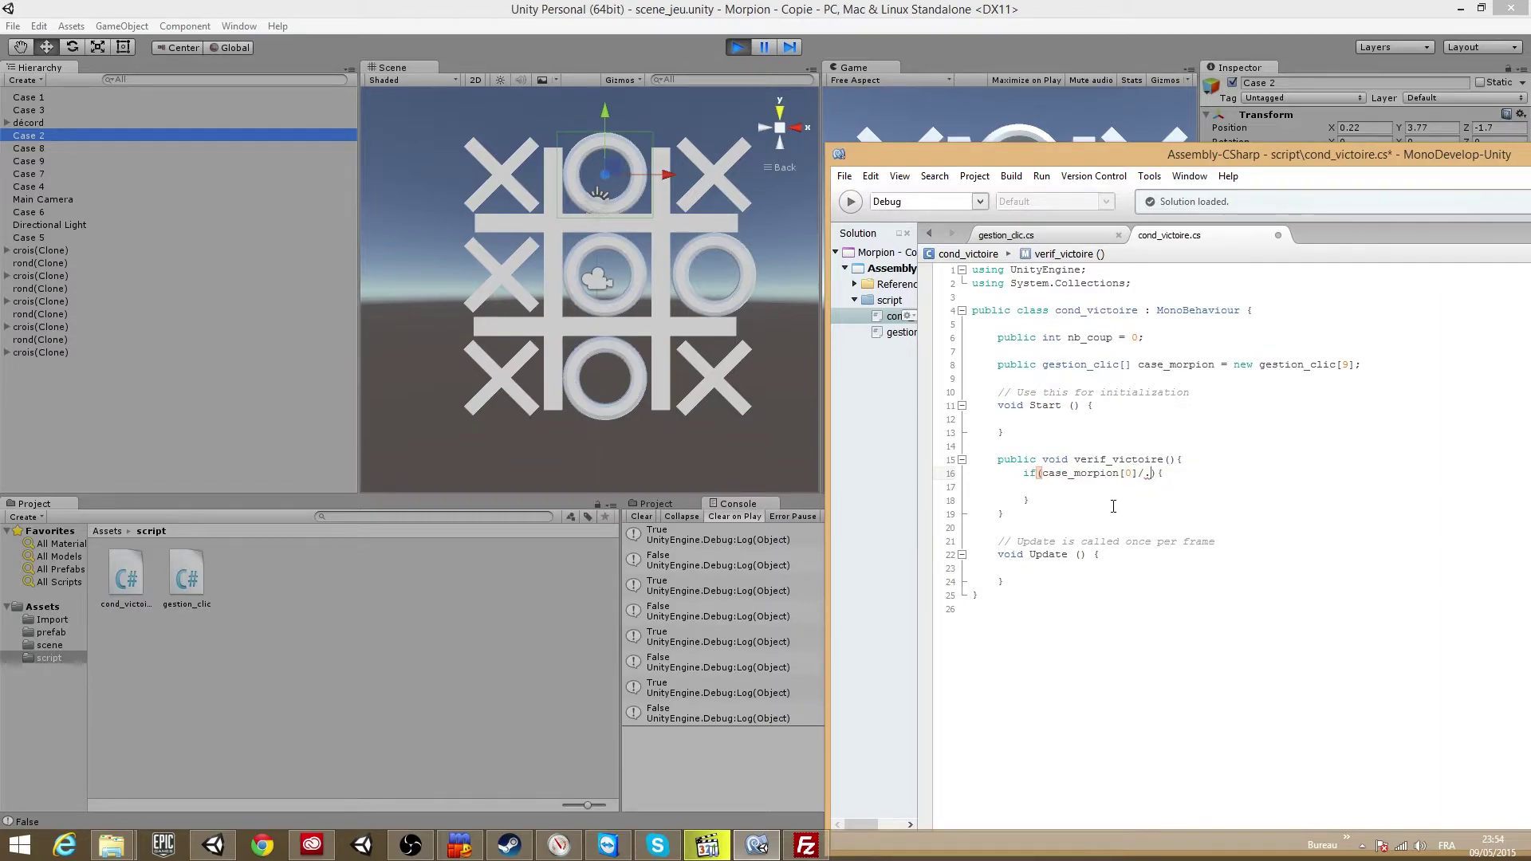
# Write the first comparison case_morpion[0].etat_joueur == case_morpion[1].etat_joueur in the if condition
pyautogui.press('BackSpace')
pyautogui.press('BackSpace')
pyautogui.write('.eta')
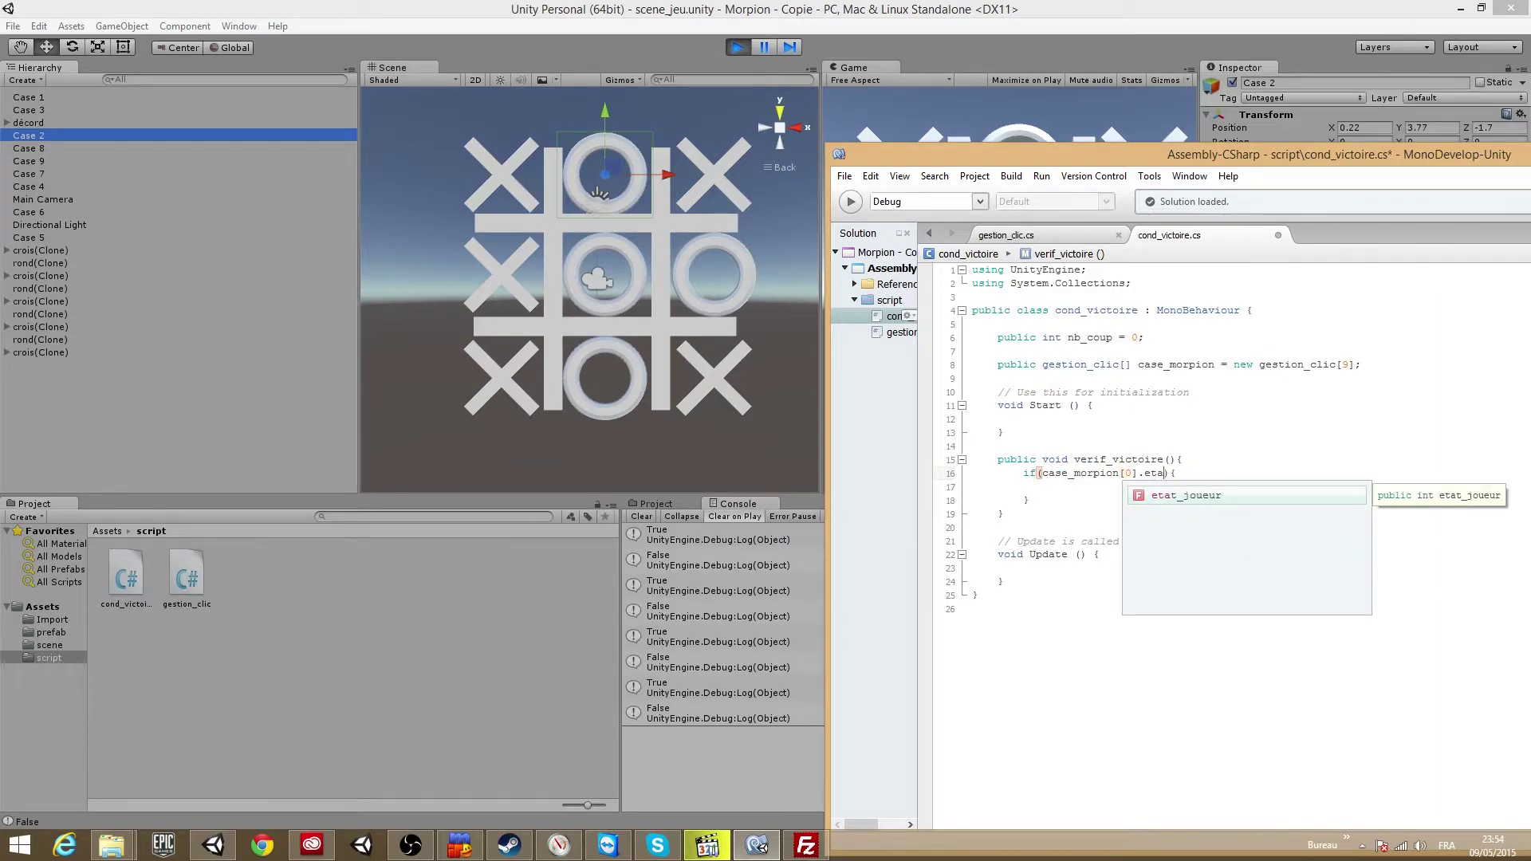
pyautogui.press('Return')
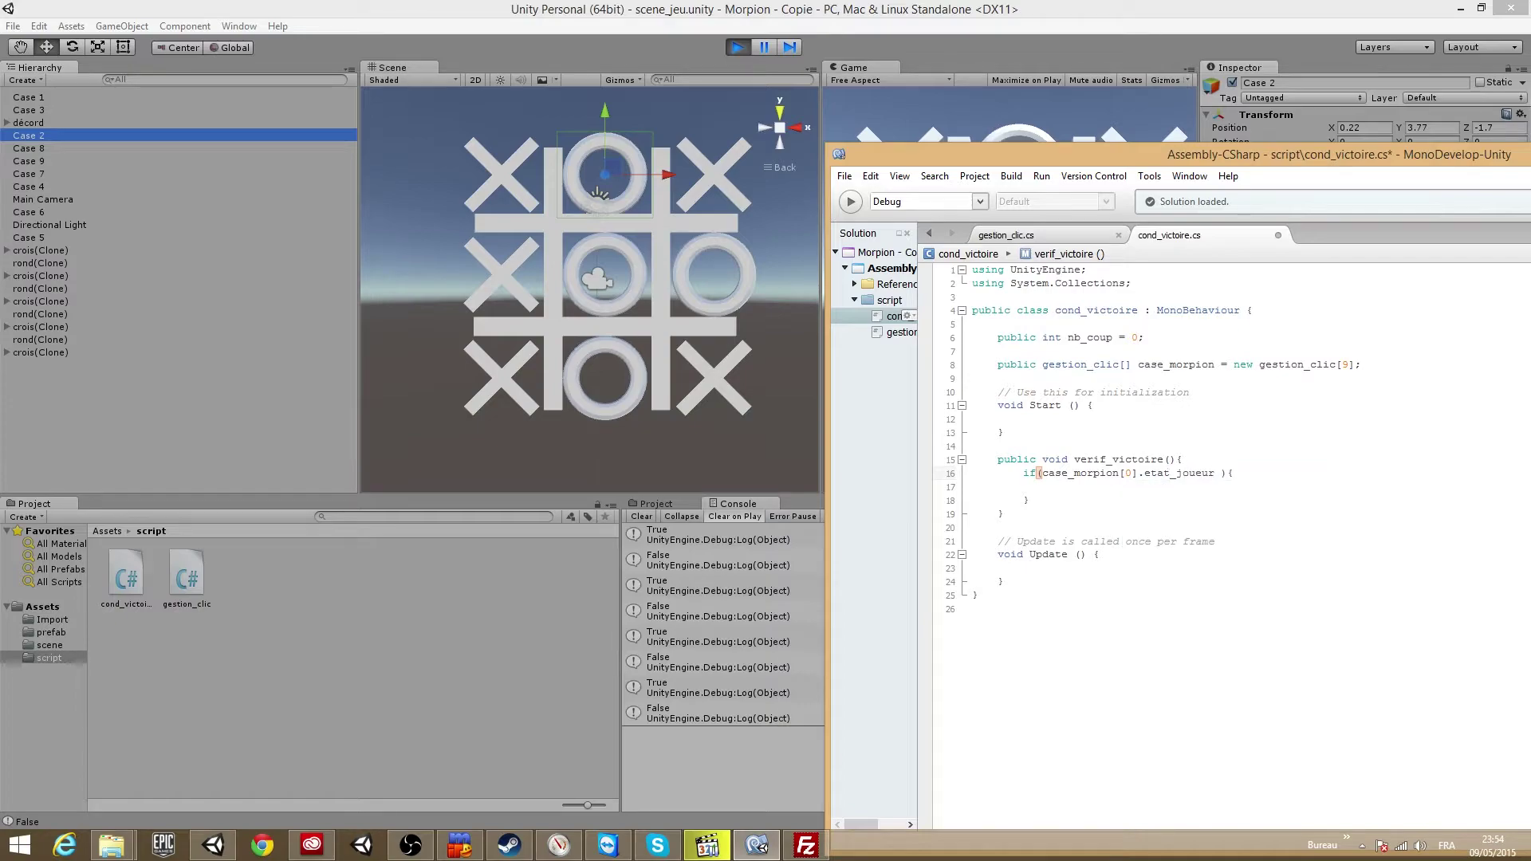
pyautogui.write('==')
pyautogui.press('Left')
pyautogui.press('Left')
pyautogui.press('Left')
pyautogui.hotkey('shift', 'Left')
pyautogui.hotkey('shift', 'Left')
pyautogui.hotkey('shift', 'Left')
pyautogui.hotkey('shift', 'Left')
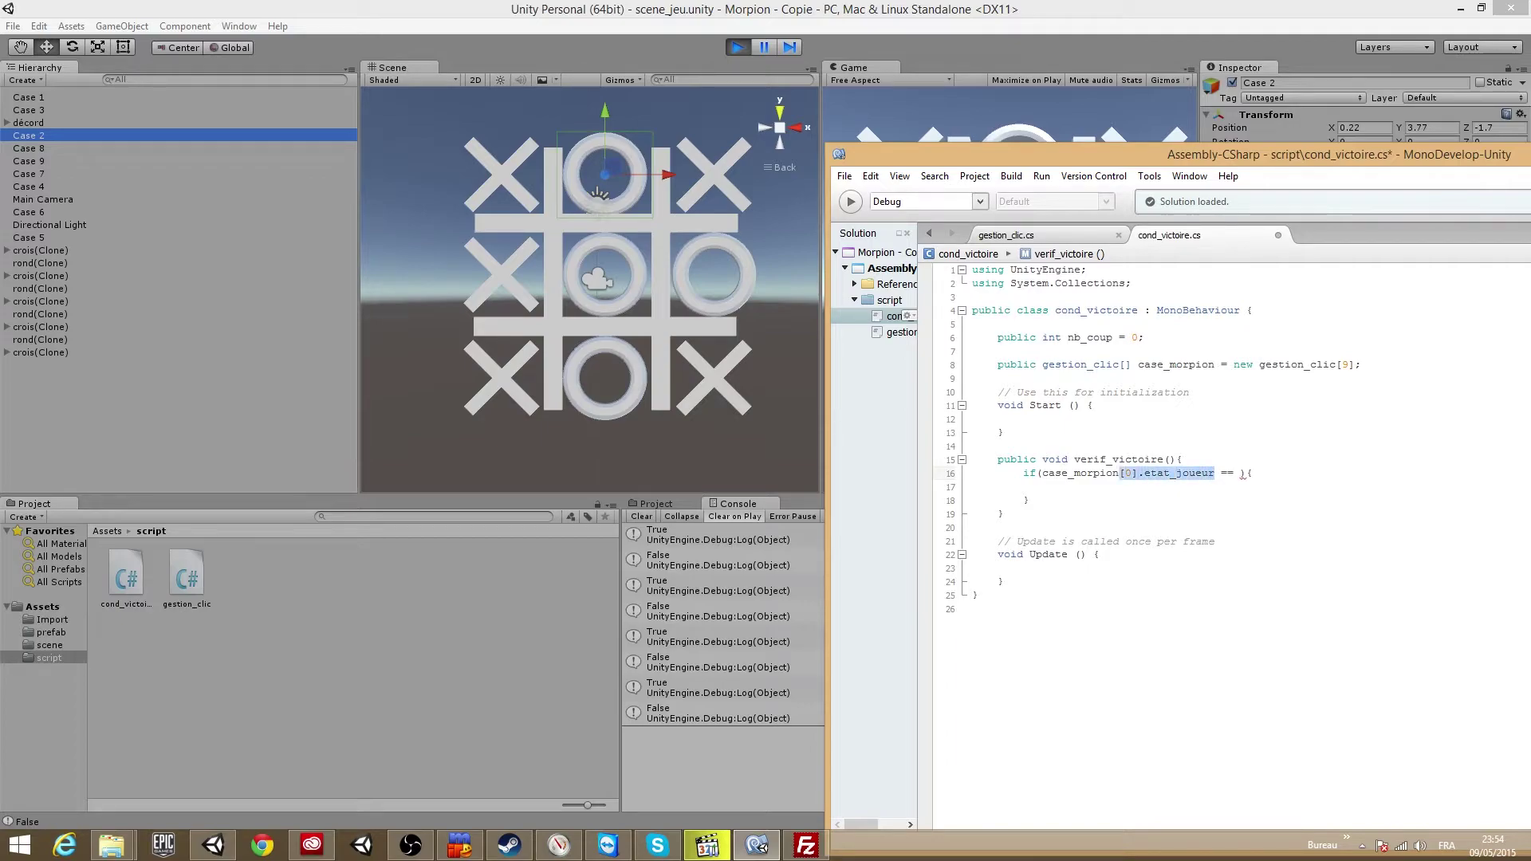
pyautogui.hotkey('shift', 'Left')
pyautogui.hotkey('shift', 'Left')
pyautogui.hotkey('shift', 'Left')
pyautogui.hotkey('shift', 'Left')
pyautogui.hotkey('shift', 'Left')
pyautogui.hotkey('ctrl', 'c')
pyautogui.press('Right')
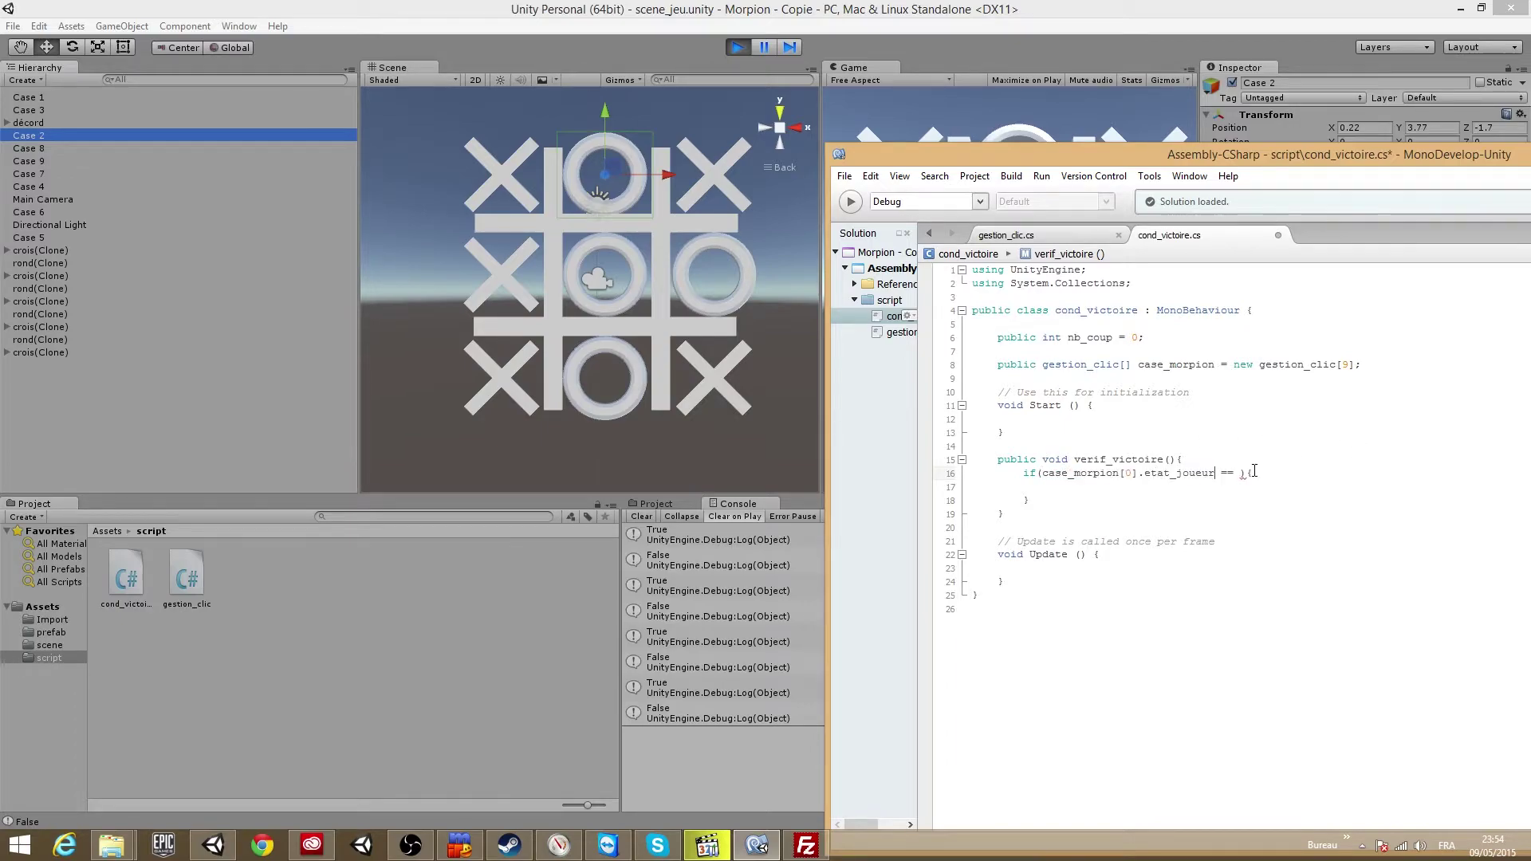
pyautogui.click(1243, 473)
pyautogui.hotkey('ctrl', 'v')
pyautogui.click(1329, 473)
pyautogui.press('Right')
pyautogui.press('BackSpace')
pyautogui.write('1')
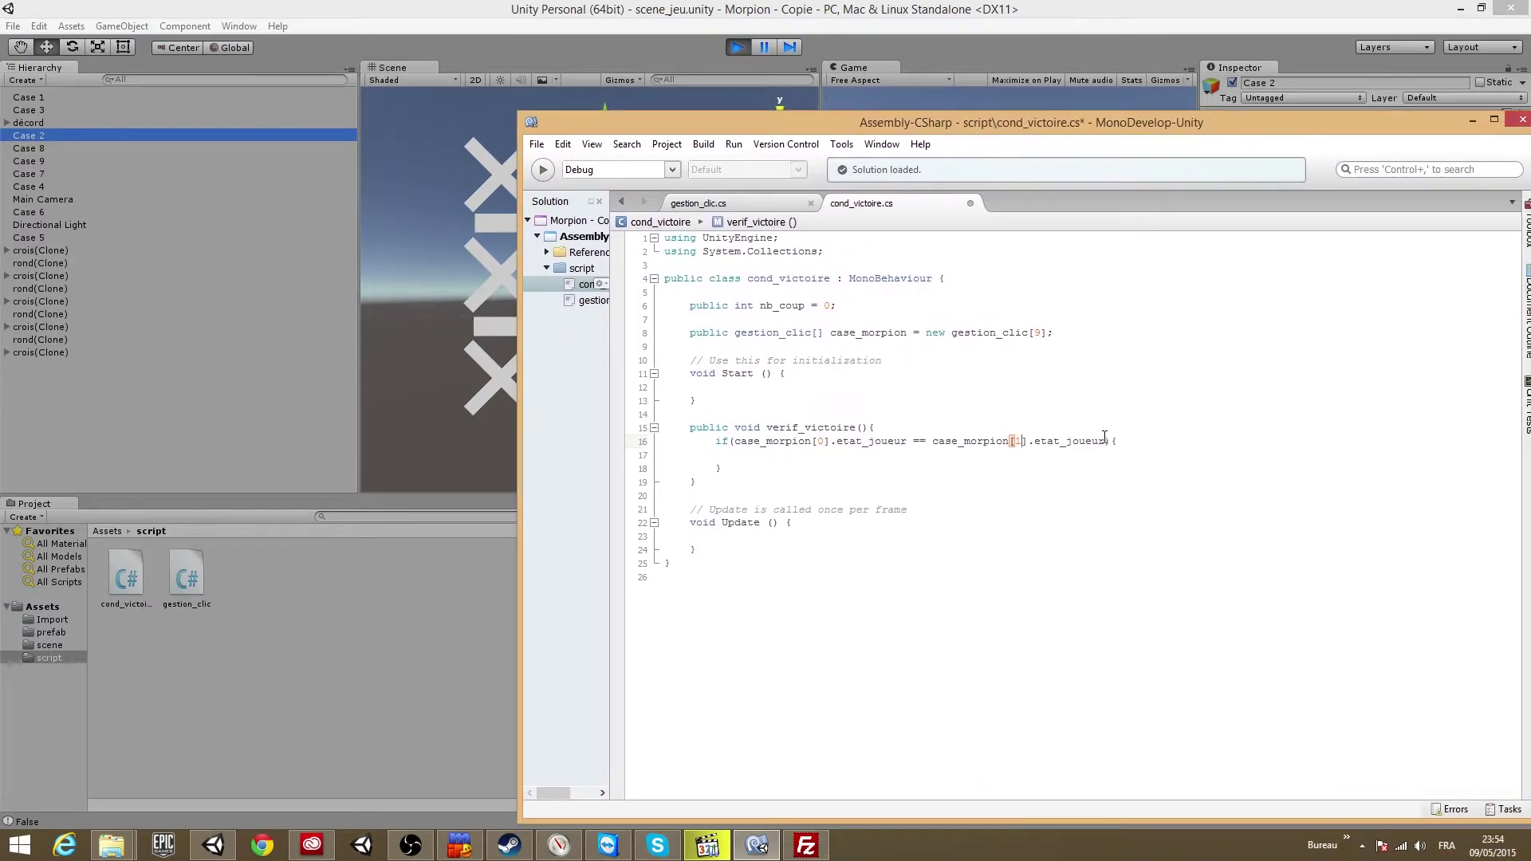
pyautogui.write(')')
# Add && and a second comparison of case_morpion[0].etat_joueur with case_morpion[2].etat_joueur
pyautogui.moveTo(1135, 136); pyautogui.dragTo(933, 106)
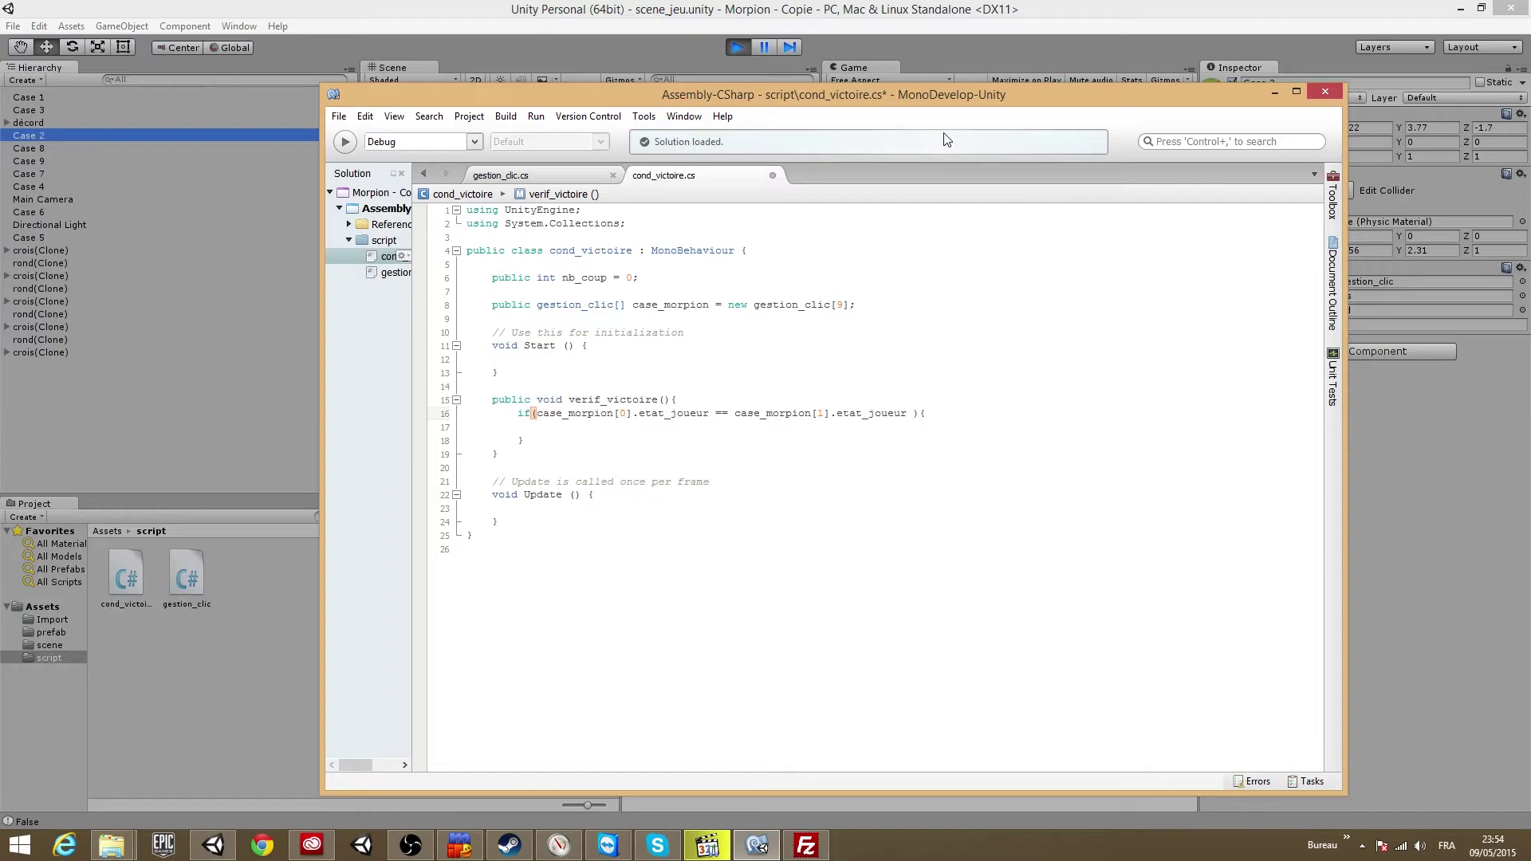
pyautogui.write('&&')
pyautogui.moveTo(536, 413); pyautogui.dragTo(912, 413)
pyautogui.hotkey('ctrl', 'c')
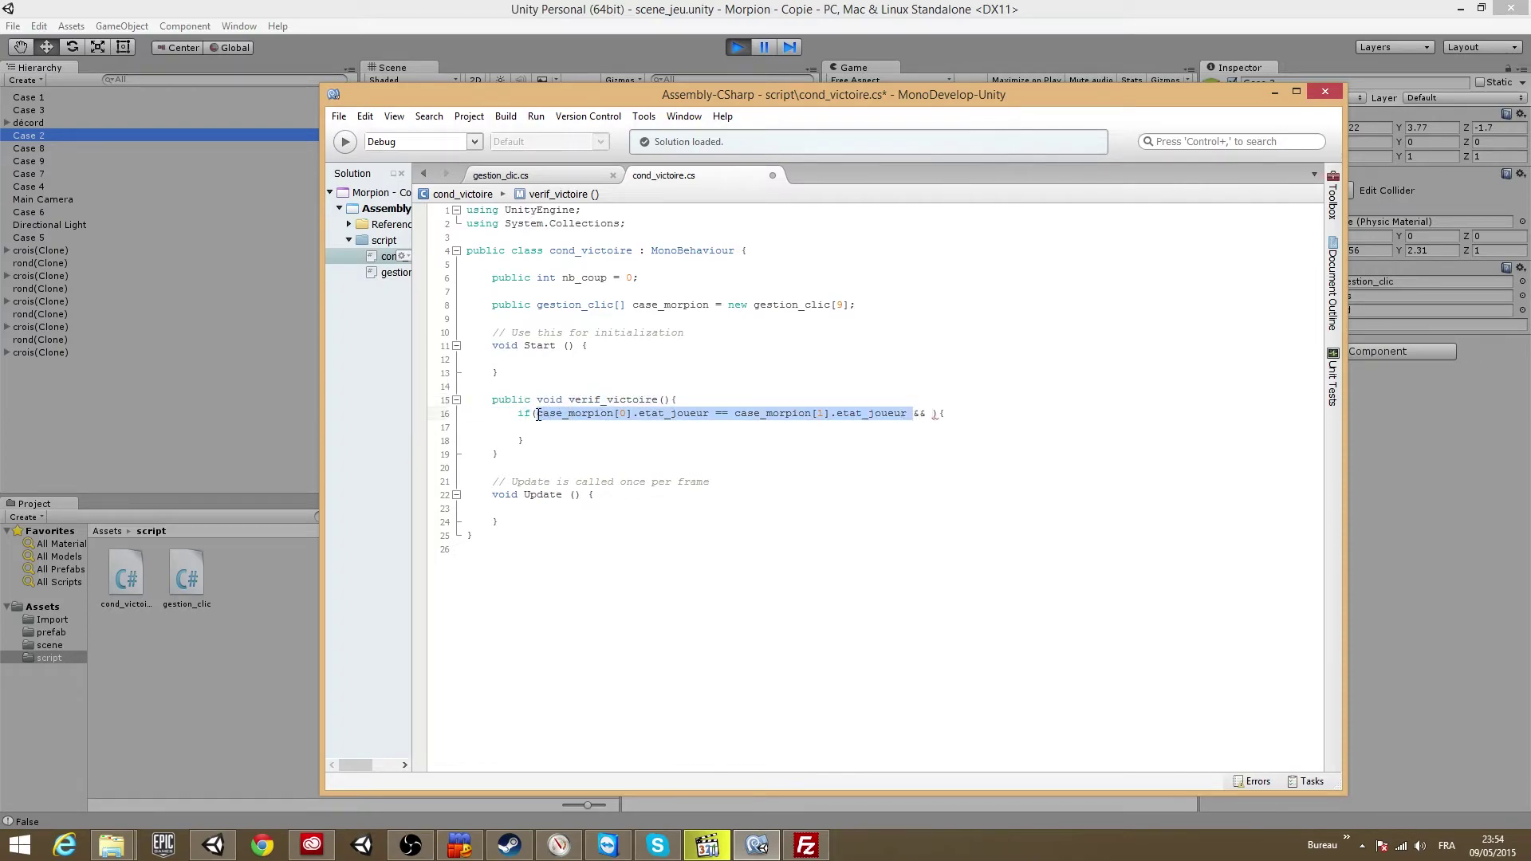
pyautogui.press('BackSpace')
pyautogui.hotkey('ctrl', 'v')
pyautogui.click(931, 413)
pyautogui.hotkey('ctrl', 'v')
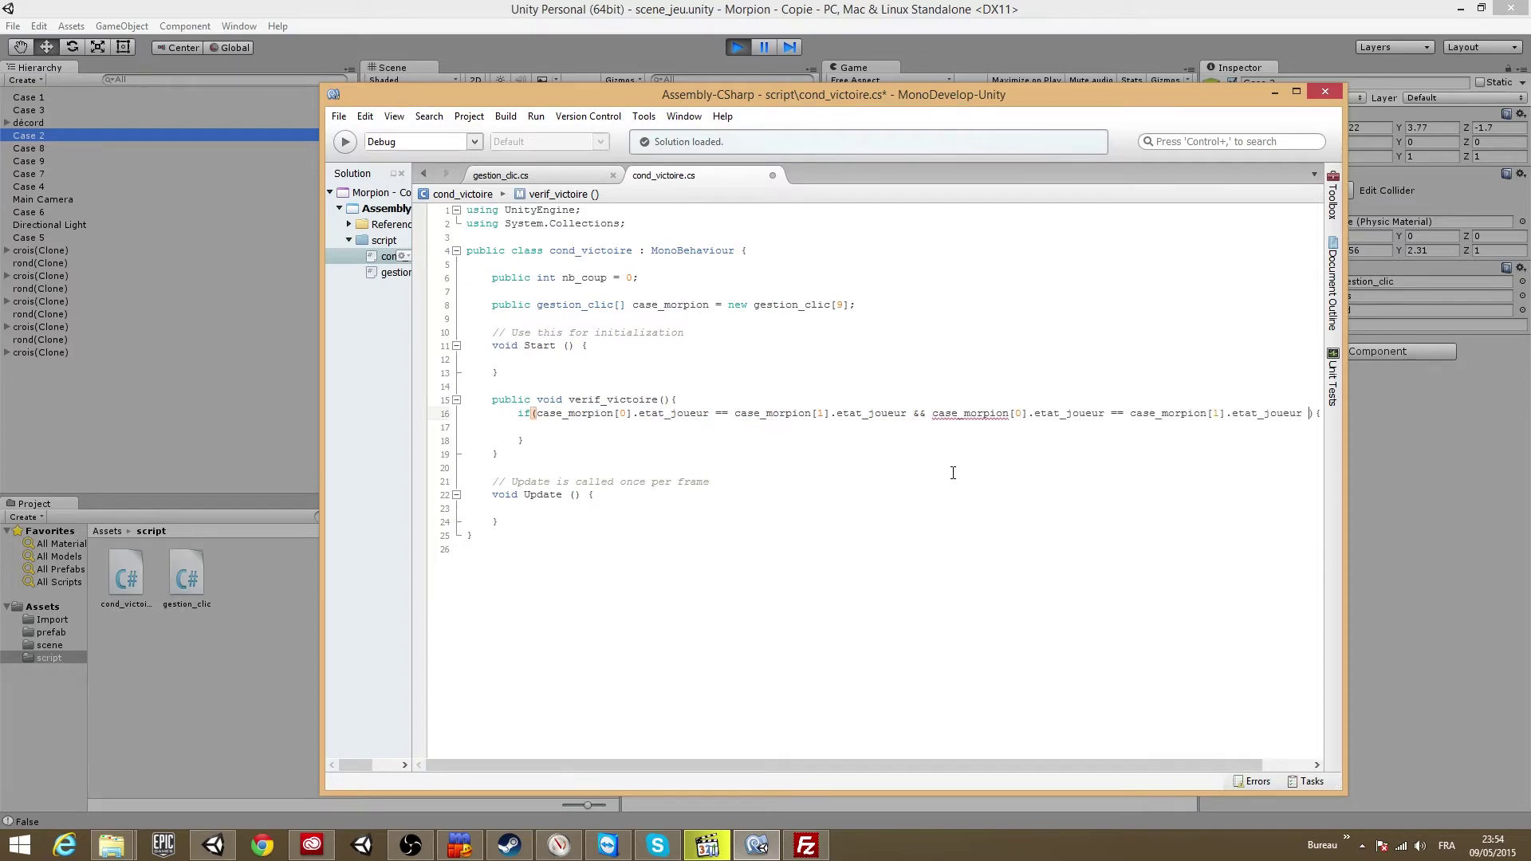
pyautogui.moveTo(926, 765); pyautogui.dragTo(980, 768)
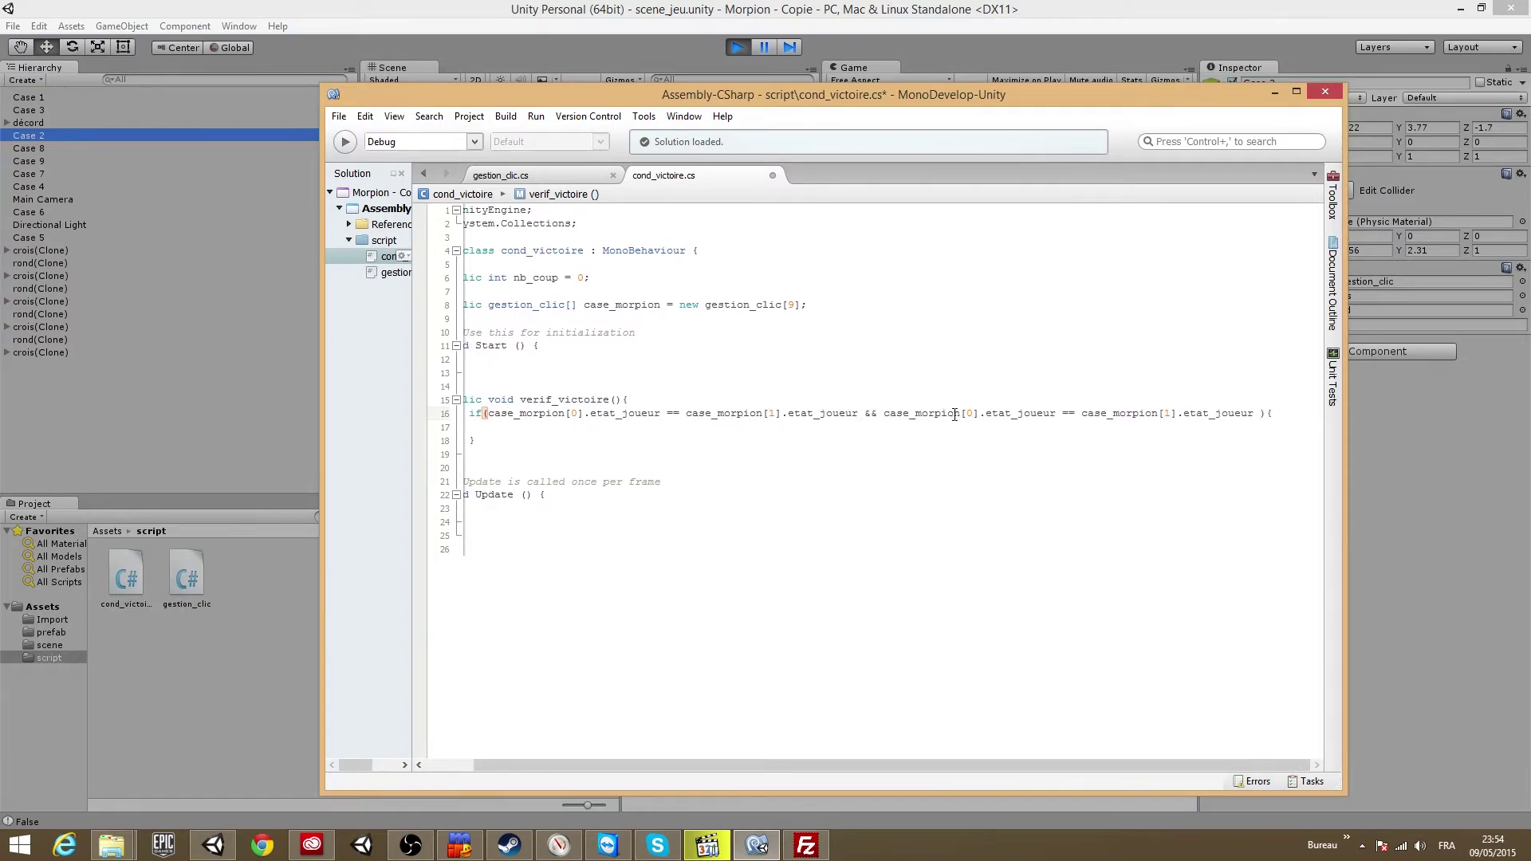
pyautogui.moveTo(834, 95); pyautogui.dragTo(841, 262)
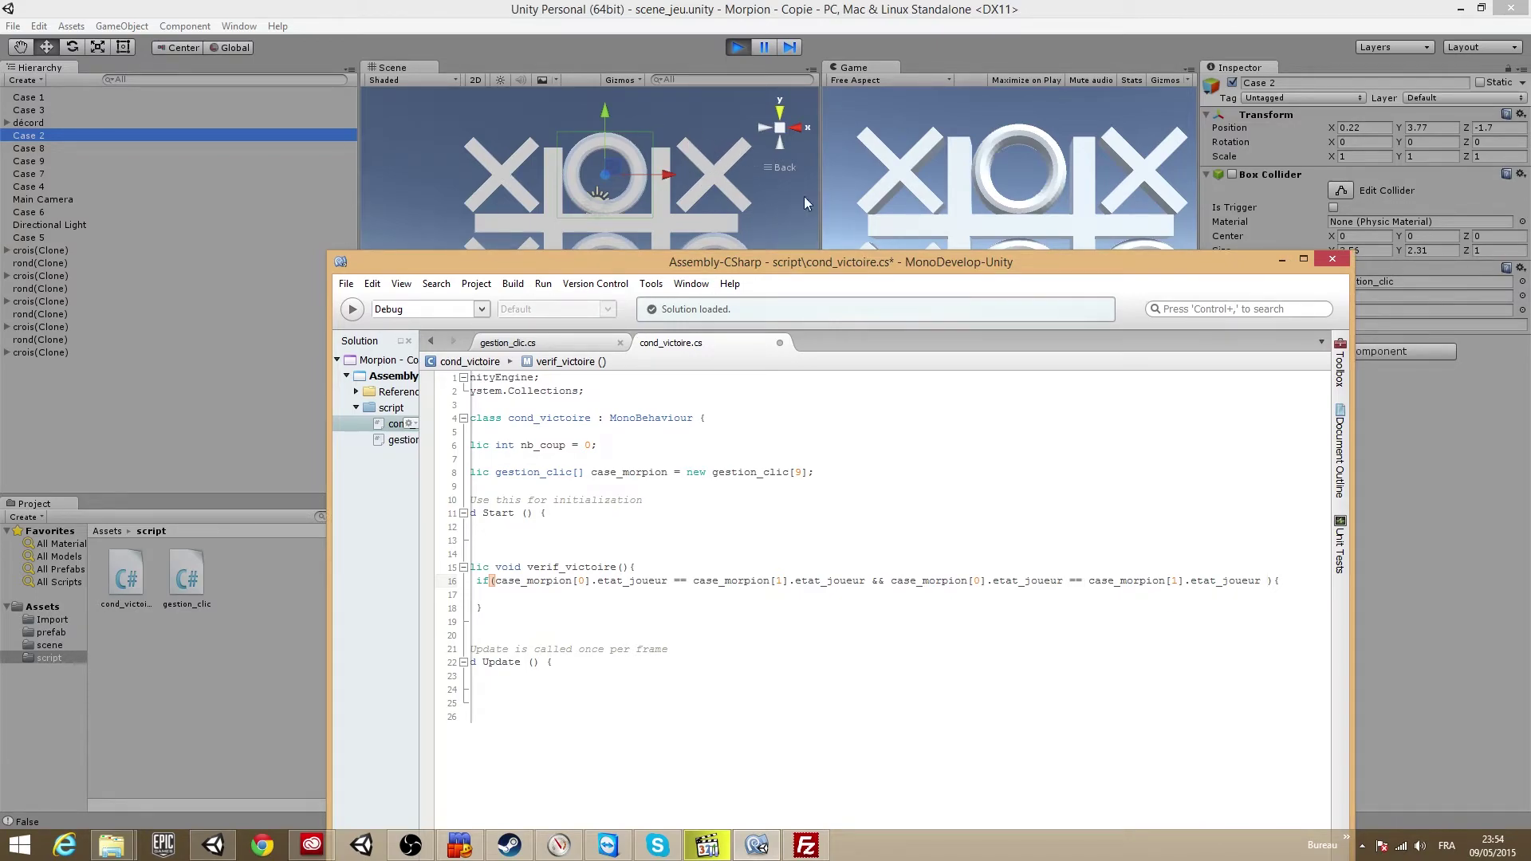
pyautogui.click(1217, 582)
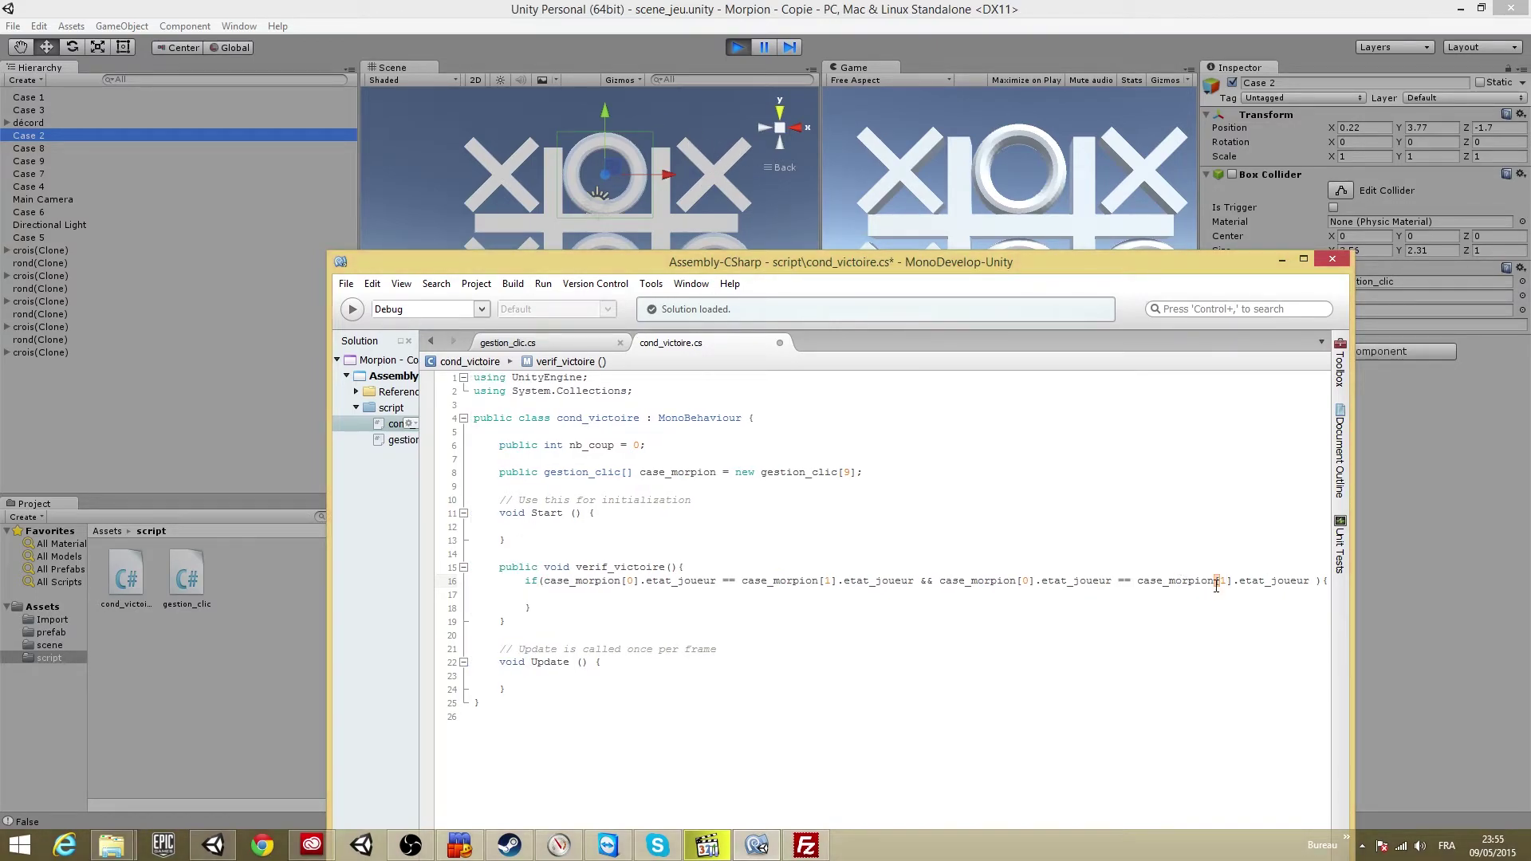
pyautogui.press('Delete')
pyautogui.write('2')
# Append a third comparison checking case_morpion[0].etat_joueur against 0
pyautogui.moveTo(1037, 262); pyautogui.dragTo(871, 156)
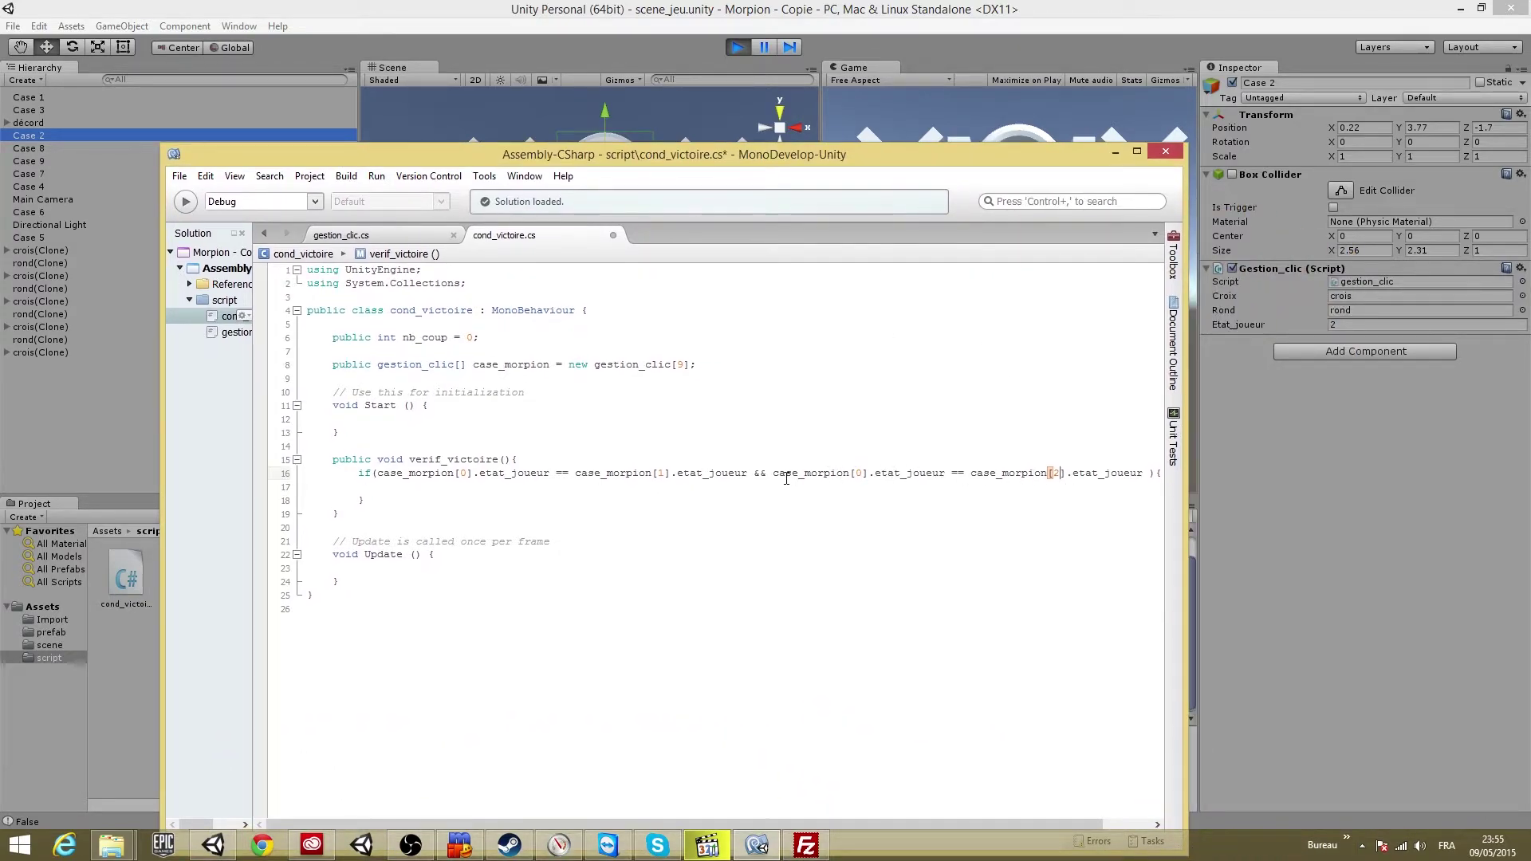
pyautogui.moveTo(784, 168); pyautogui.dragTo(735, 269)
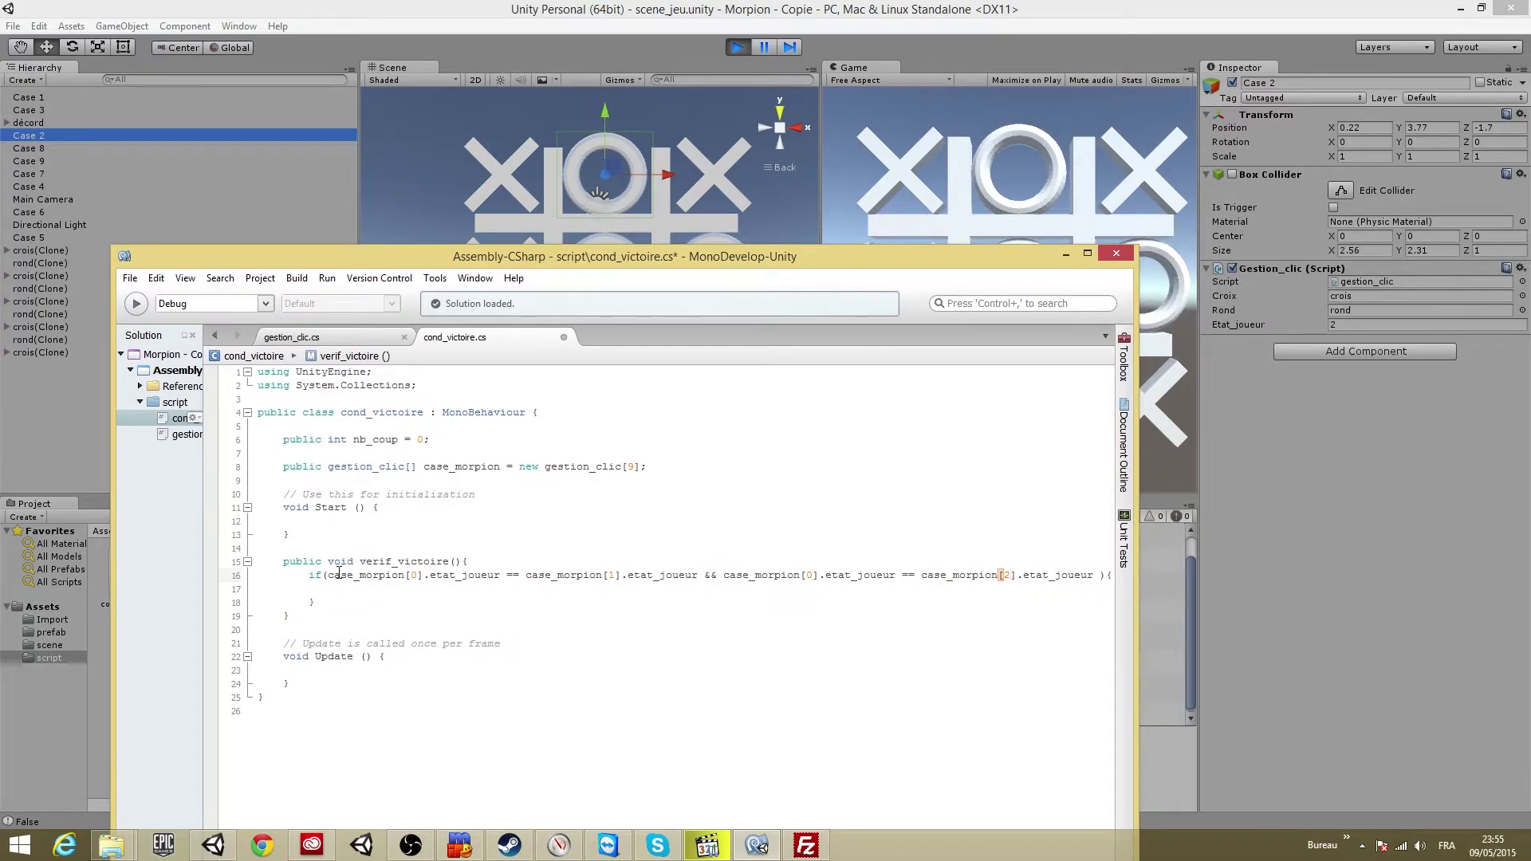
pyautogui.moveTo(327, 575); pyautogui.dragTo(1101, 577)
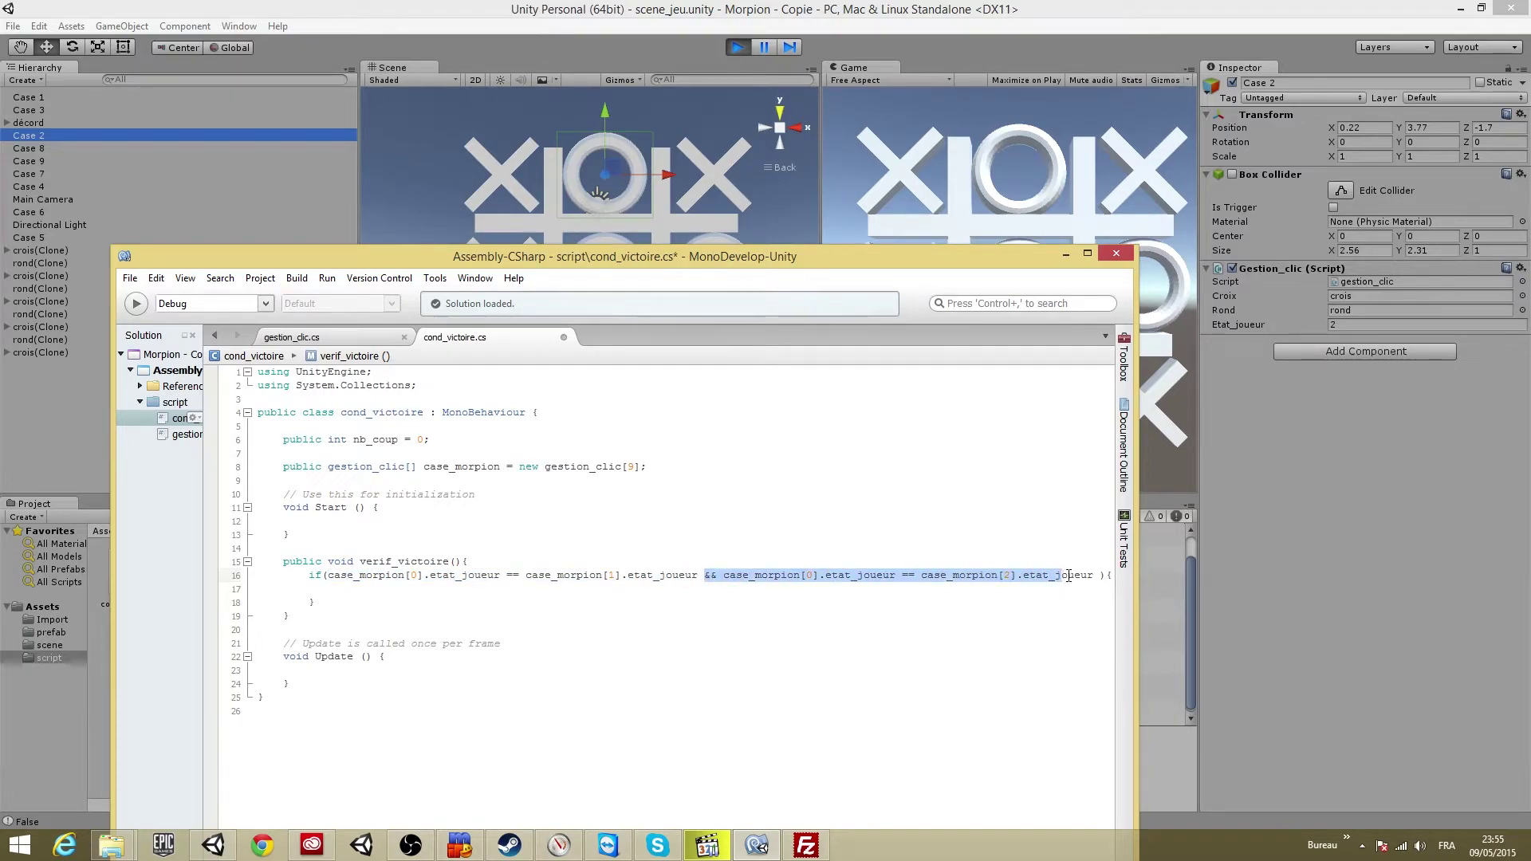
pyautogui.hotkey('ctrl', 'c')
pyautogui.press('Right')
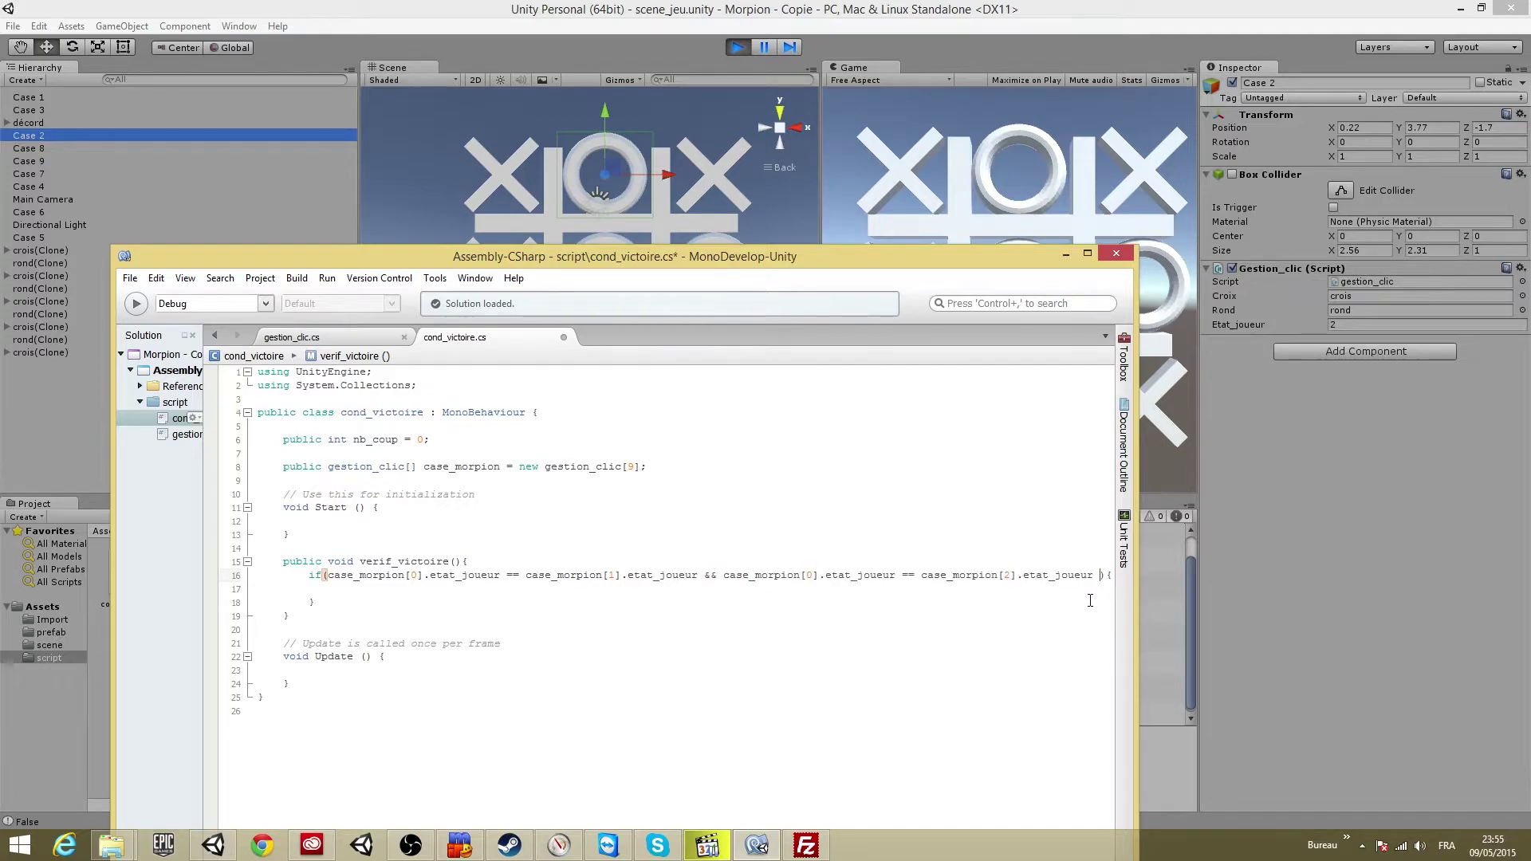
pyautogui.hotkey('ctrl', 'v')
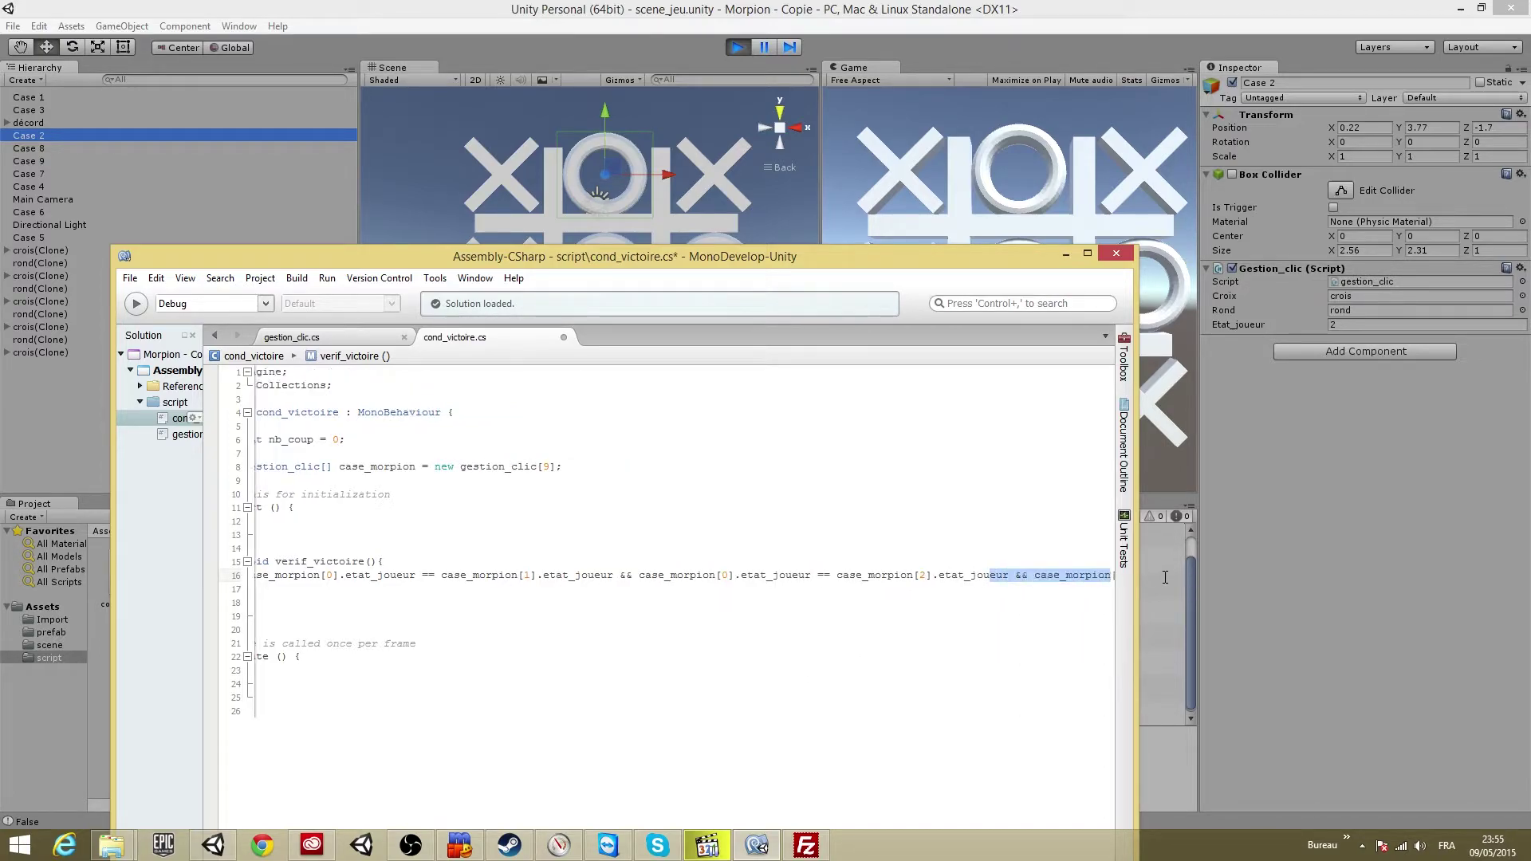
pyautogui.moveTo(983, 575); pyautogui.dragTo(674, 575)
pyautogui.click(774, 575)
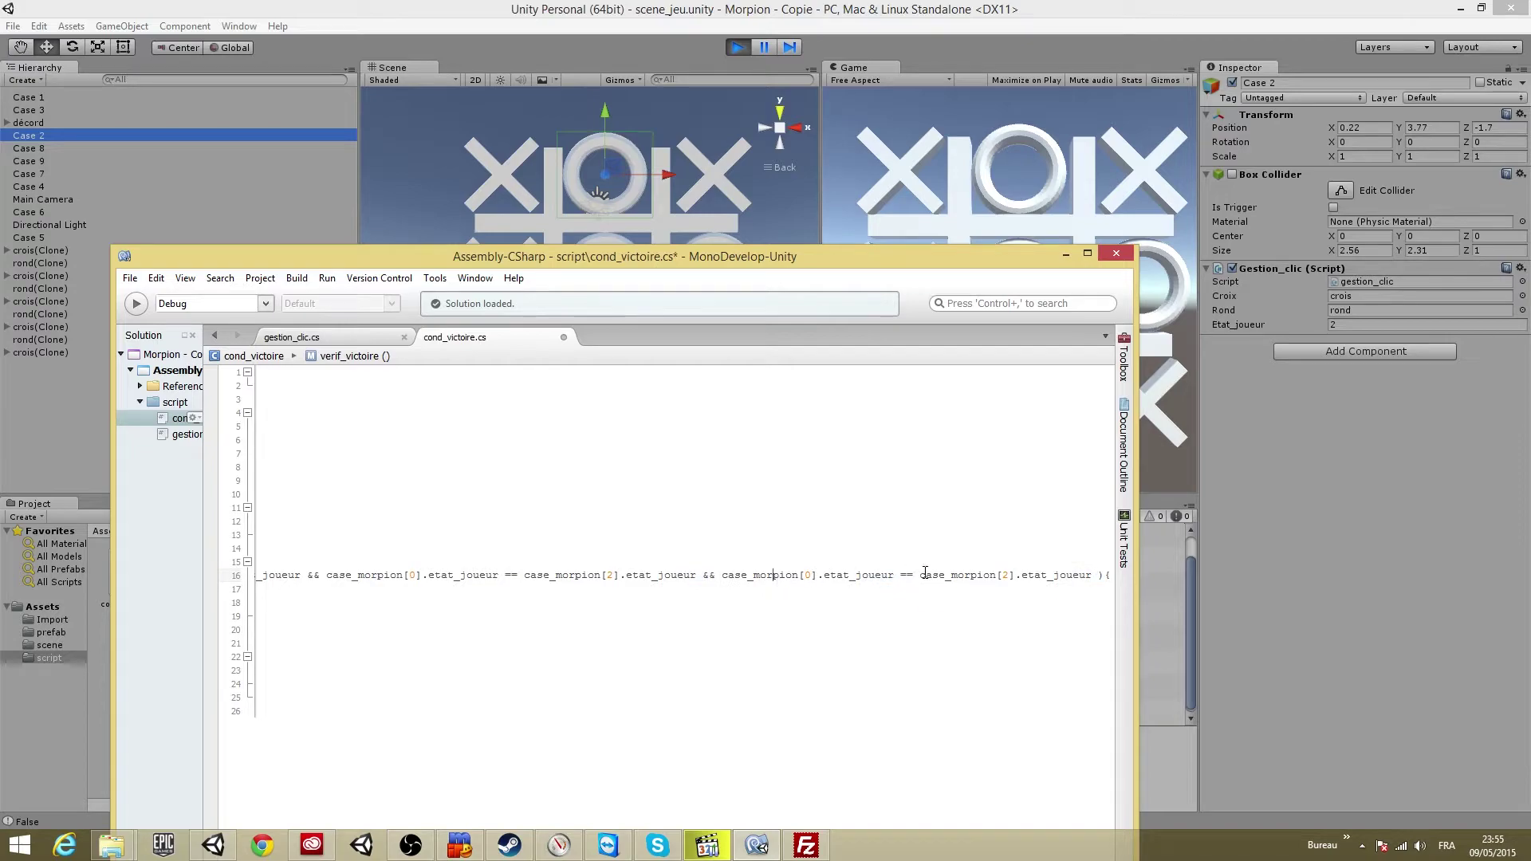
pyautogui.moveTo(922, 575); pyautogui.dragTo(1093, 575)
pyautogui.write('0')
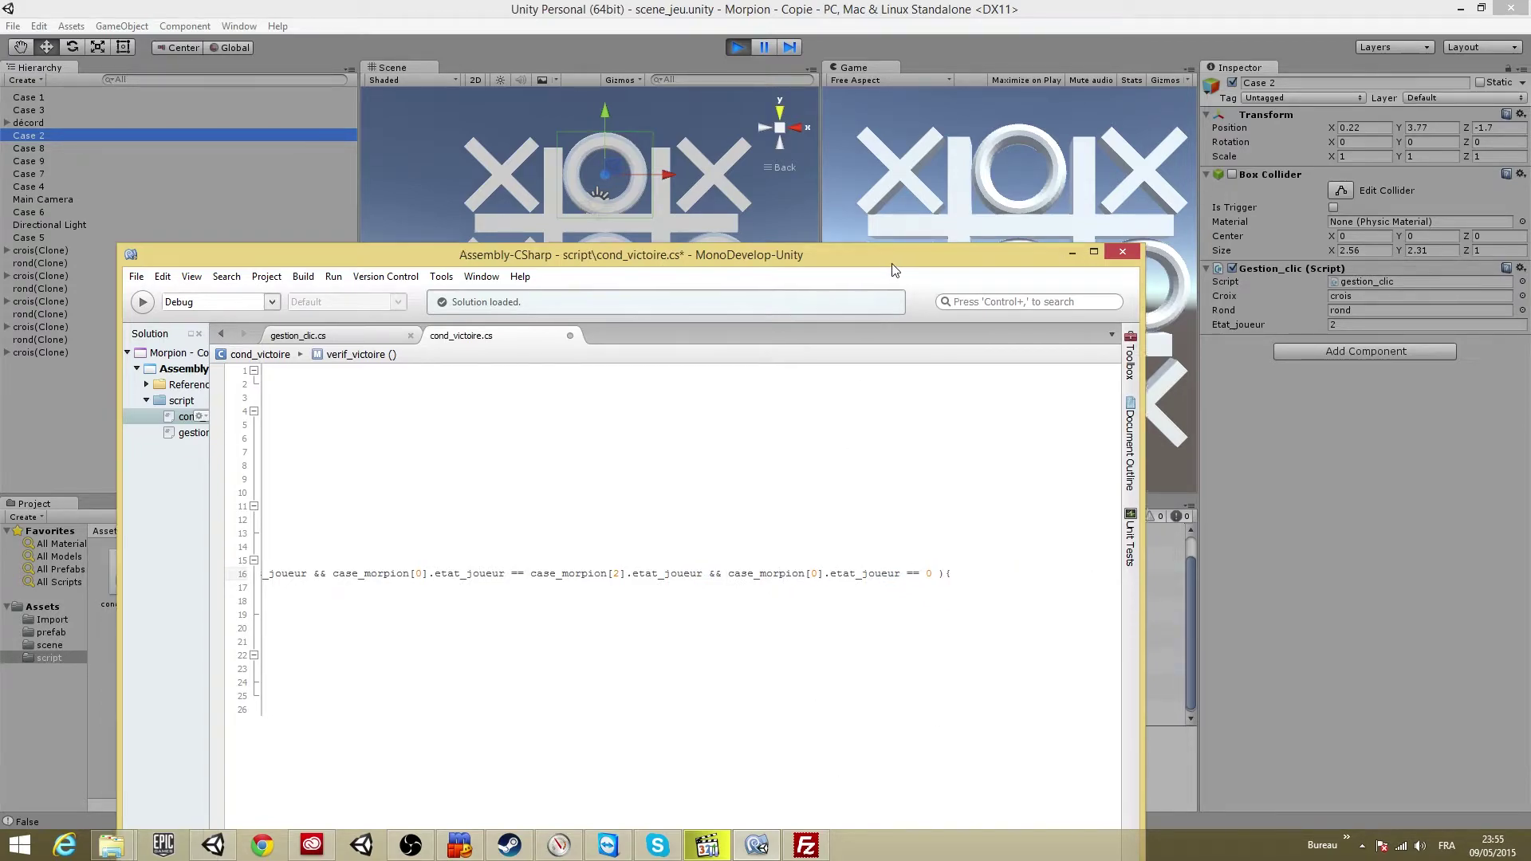
pyautogui.moveTo(864, 256); pyautogui.dragTo(1105, 115)
pyautogui.click(676, 788)
pyautogui.moveTo(677, 788); pyautogui.dragTo(481, 788)
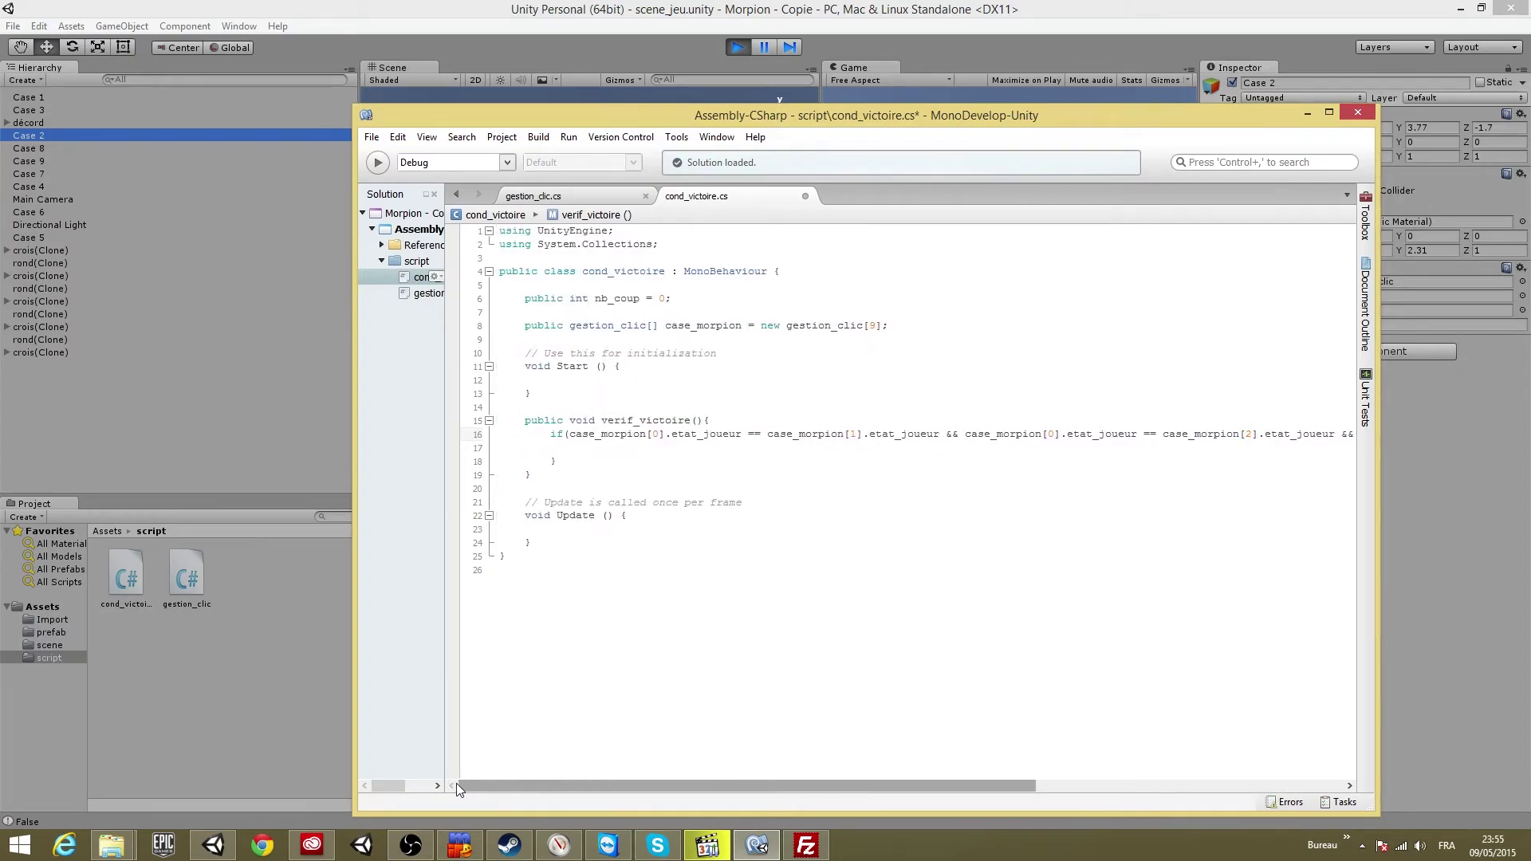
pyautogui.click(580, 469)
# Add 'else if' below the if block and paste the first if's cells [0], [1], [2] condition
pyautogui.click(570, 459)
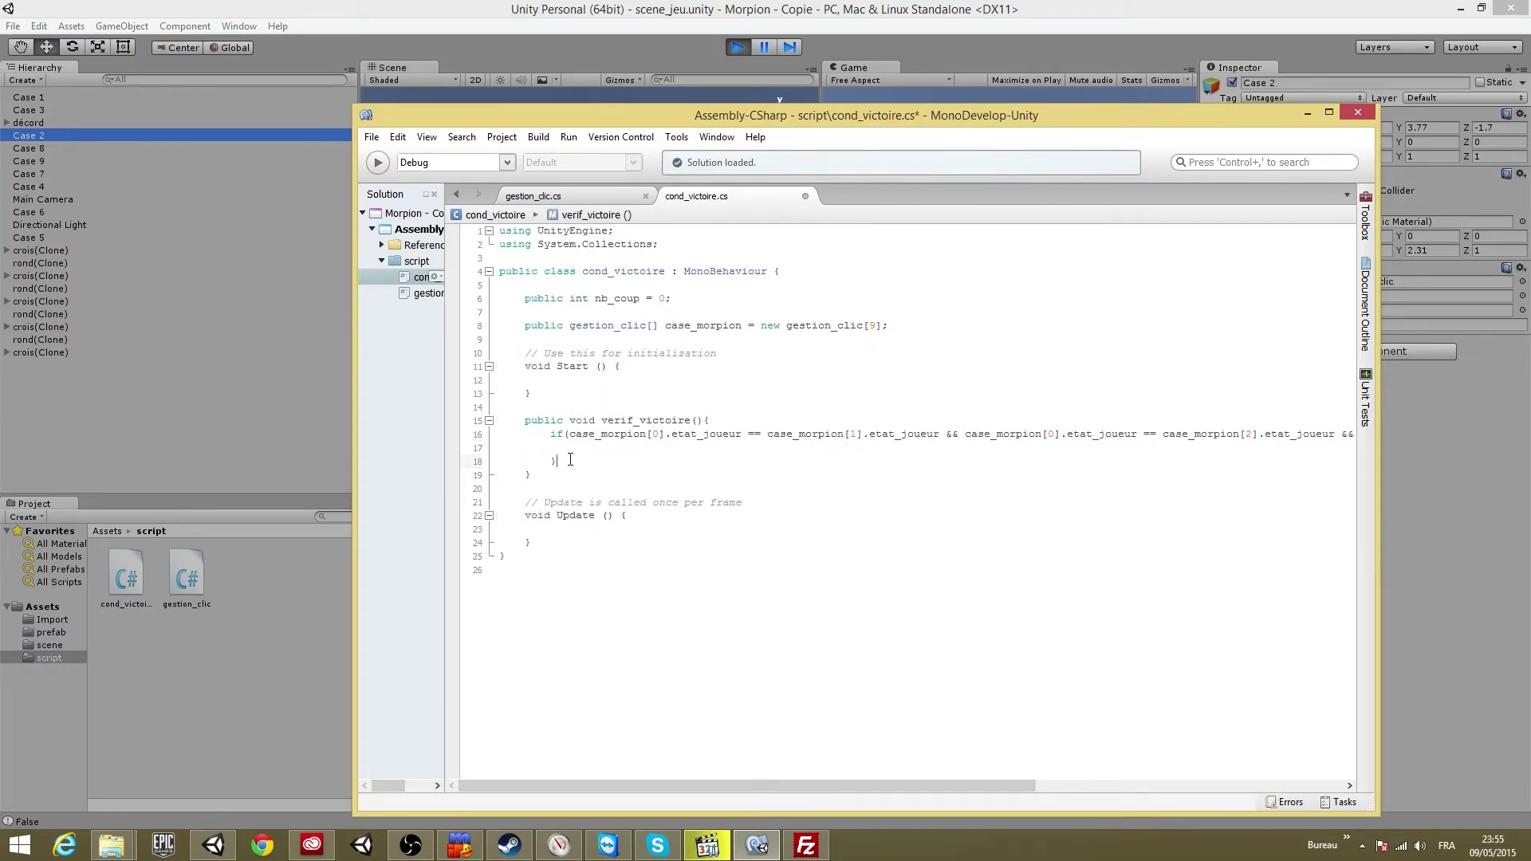
pyautogui.press('Return')
pyautogui.write('elseif')
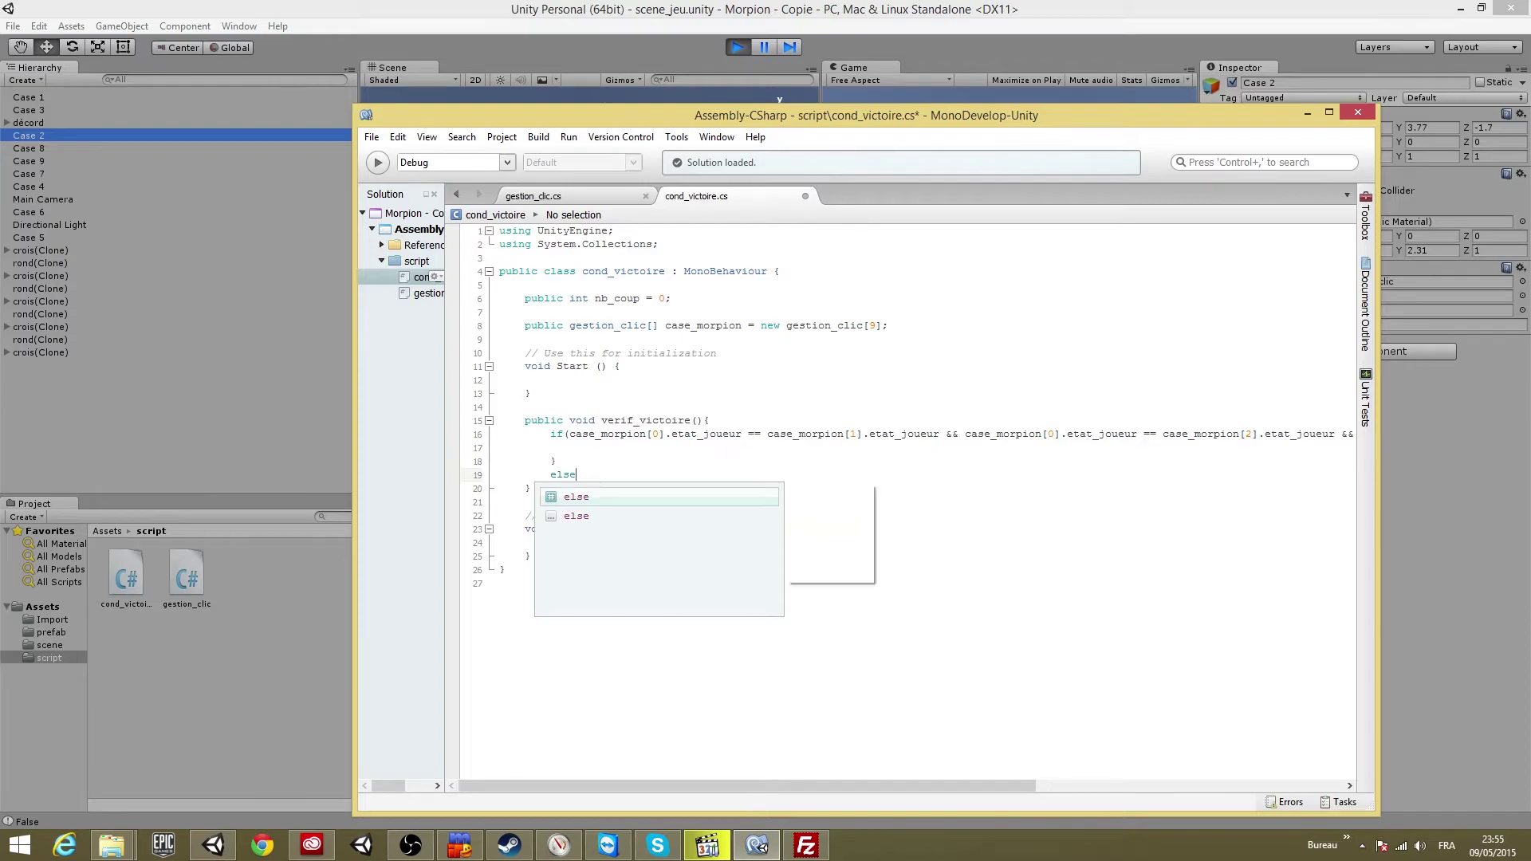
pyautogui.click(576, 474)
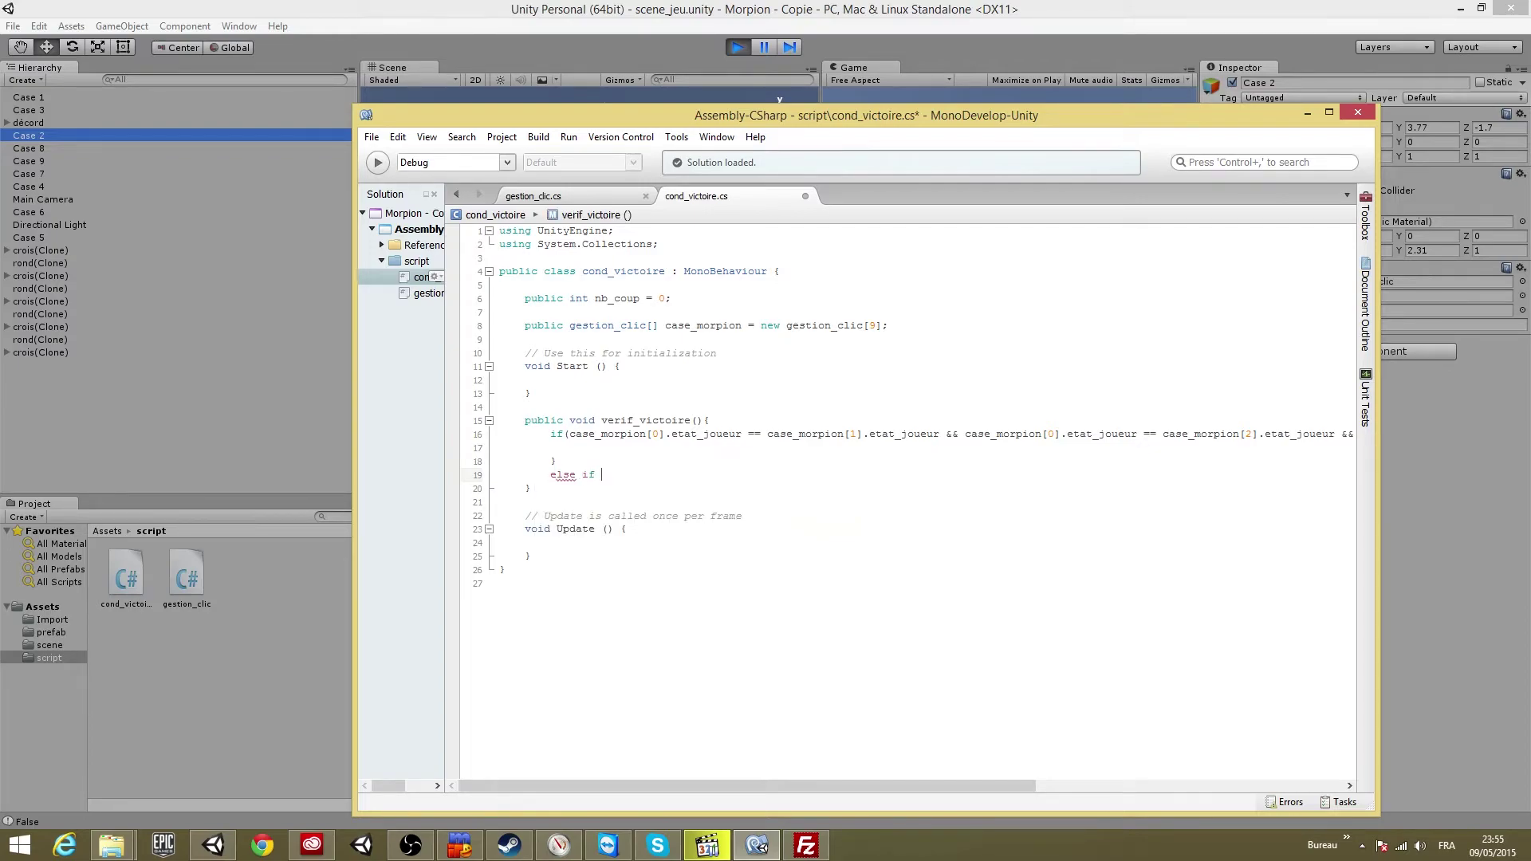
pyautogui.click(568, 434)
pyautogui.press('End')
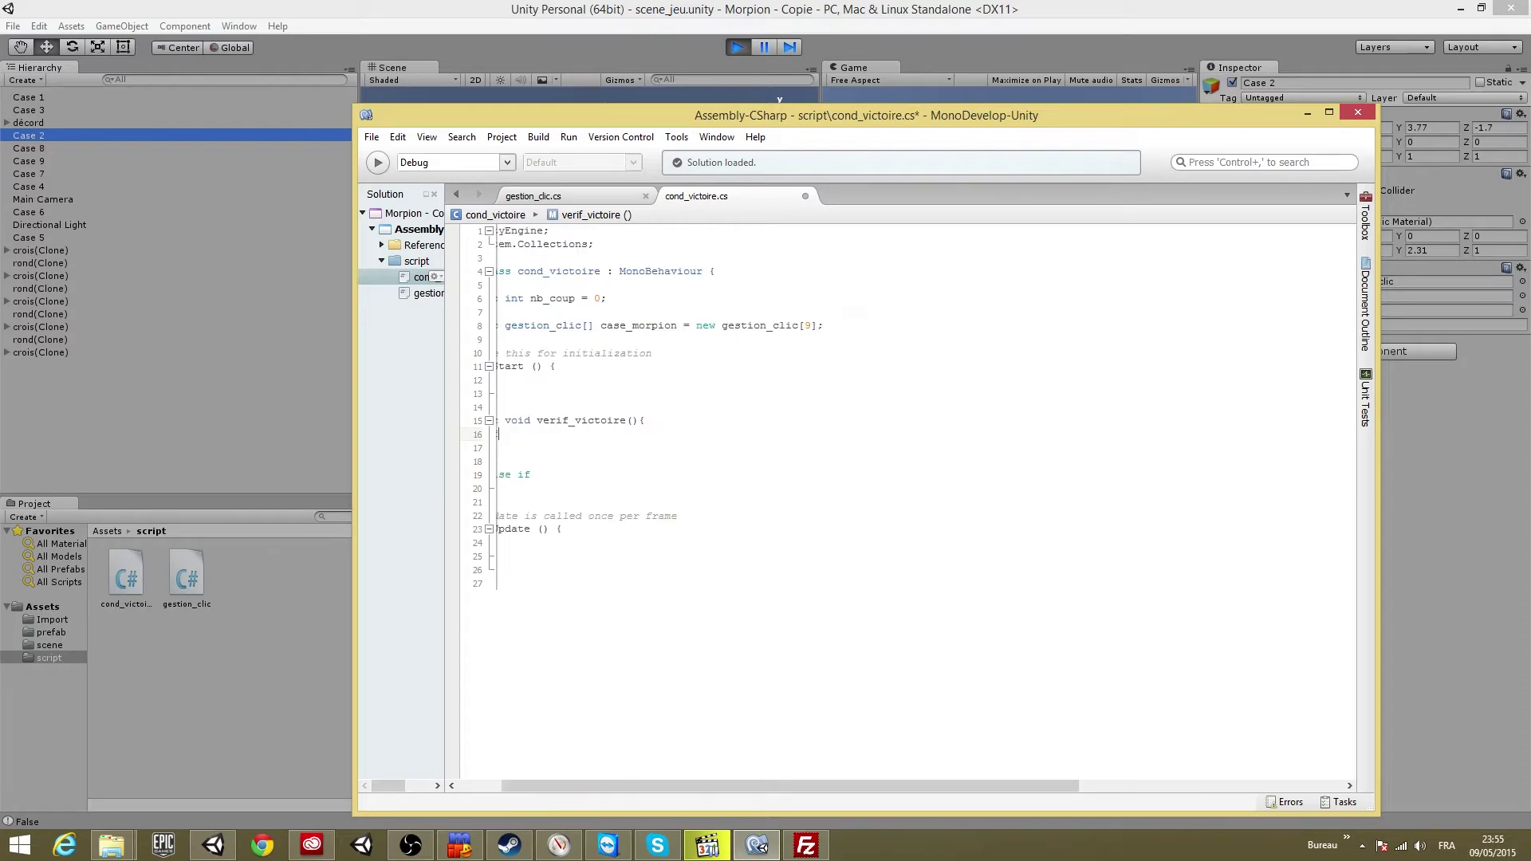
pyautogui.click(543, 475)
pyautogui.write('(case_morpion[0].etat_joueur == case_morpion[1].etat_joueur && case_morpion[0].etat_joueur == case_morpion[2].etat_joueur && case_morpion[0].etat_joueur == 0 ){')
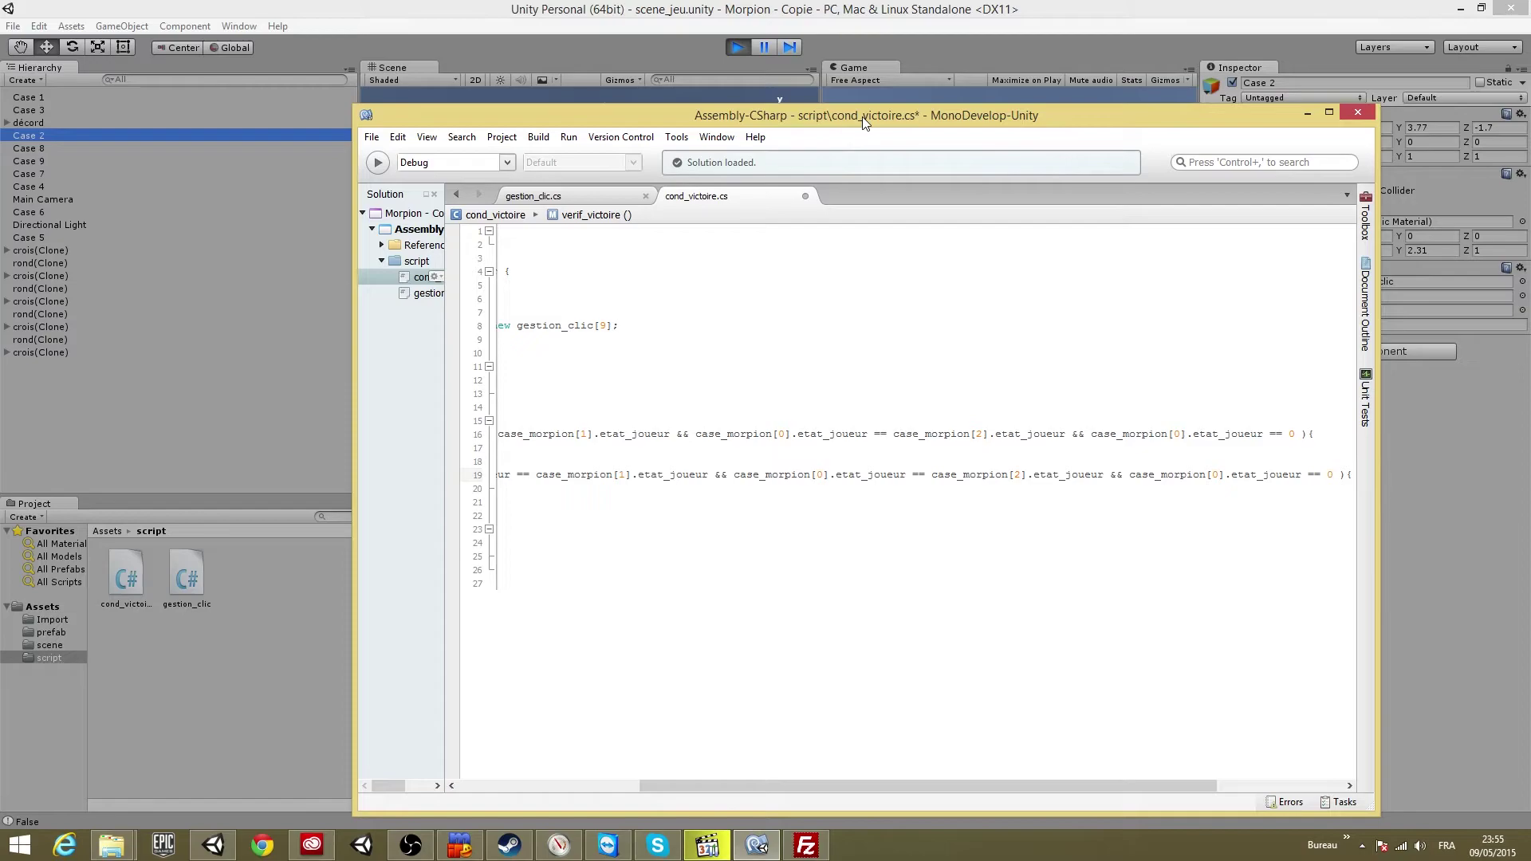
pyautogui.moveTo(864, 122)
pyautogui.mouseDown()
pyautogui.moveTo(937, 335)
pyautogui.moveTo(1252, 196)
pyautogui.mouseUp()
pyautogui.moveTo(1118, 657)
pyautogui.mouseDown()
pyautogui.moveTo(871, 652)
pyautogui.moveTo(992, 644)
pyautogui.mouseUp()
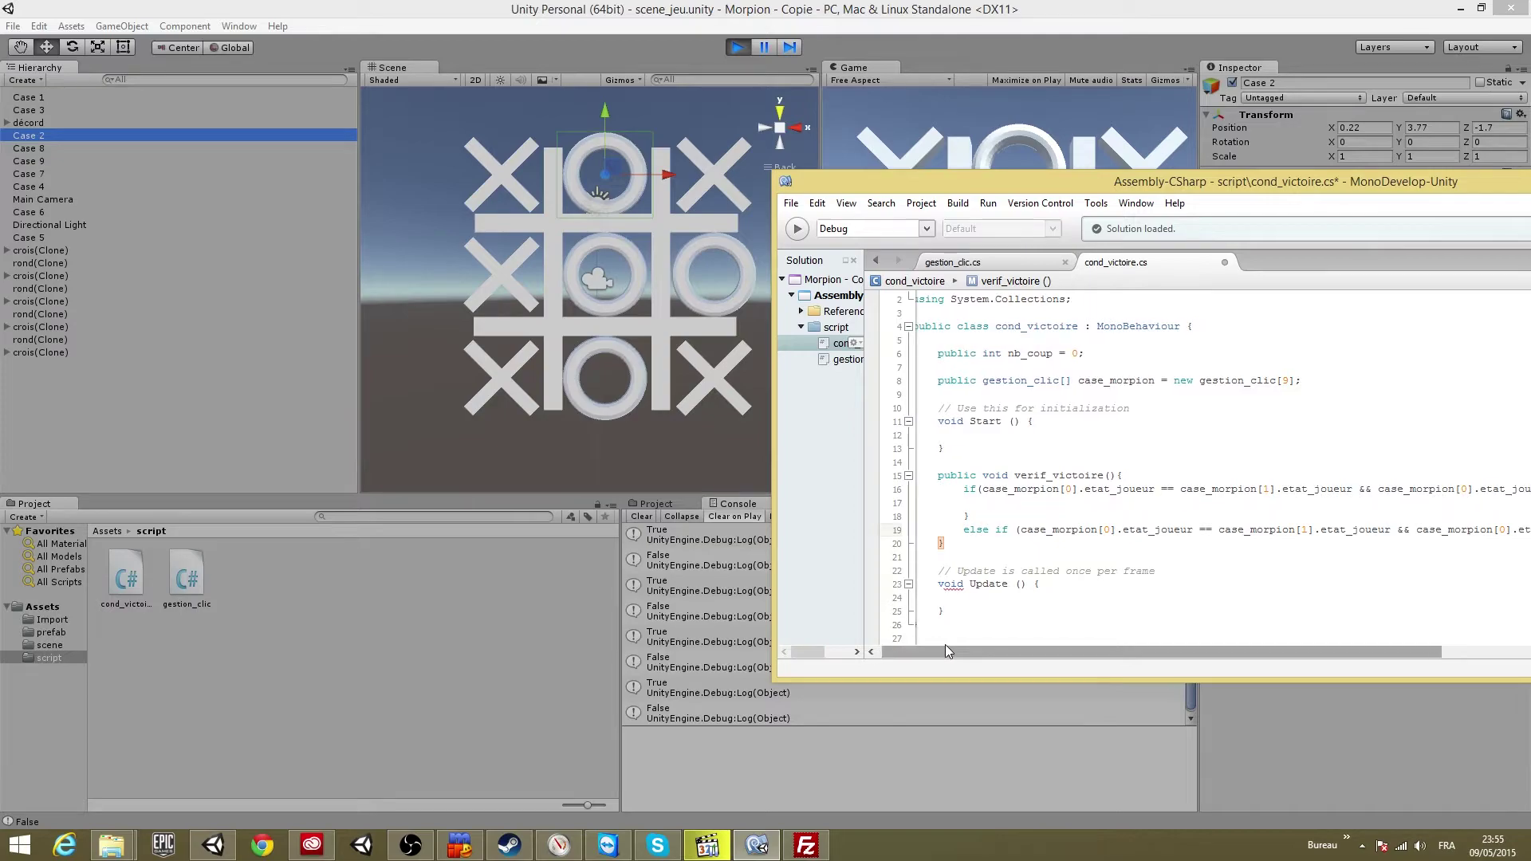
# Change the first three case_morpion indices on line 19 to [3], [4] and [3]
pyautogui.click(1031, 539)
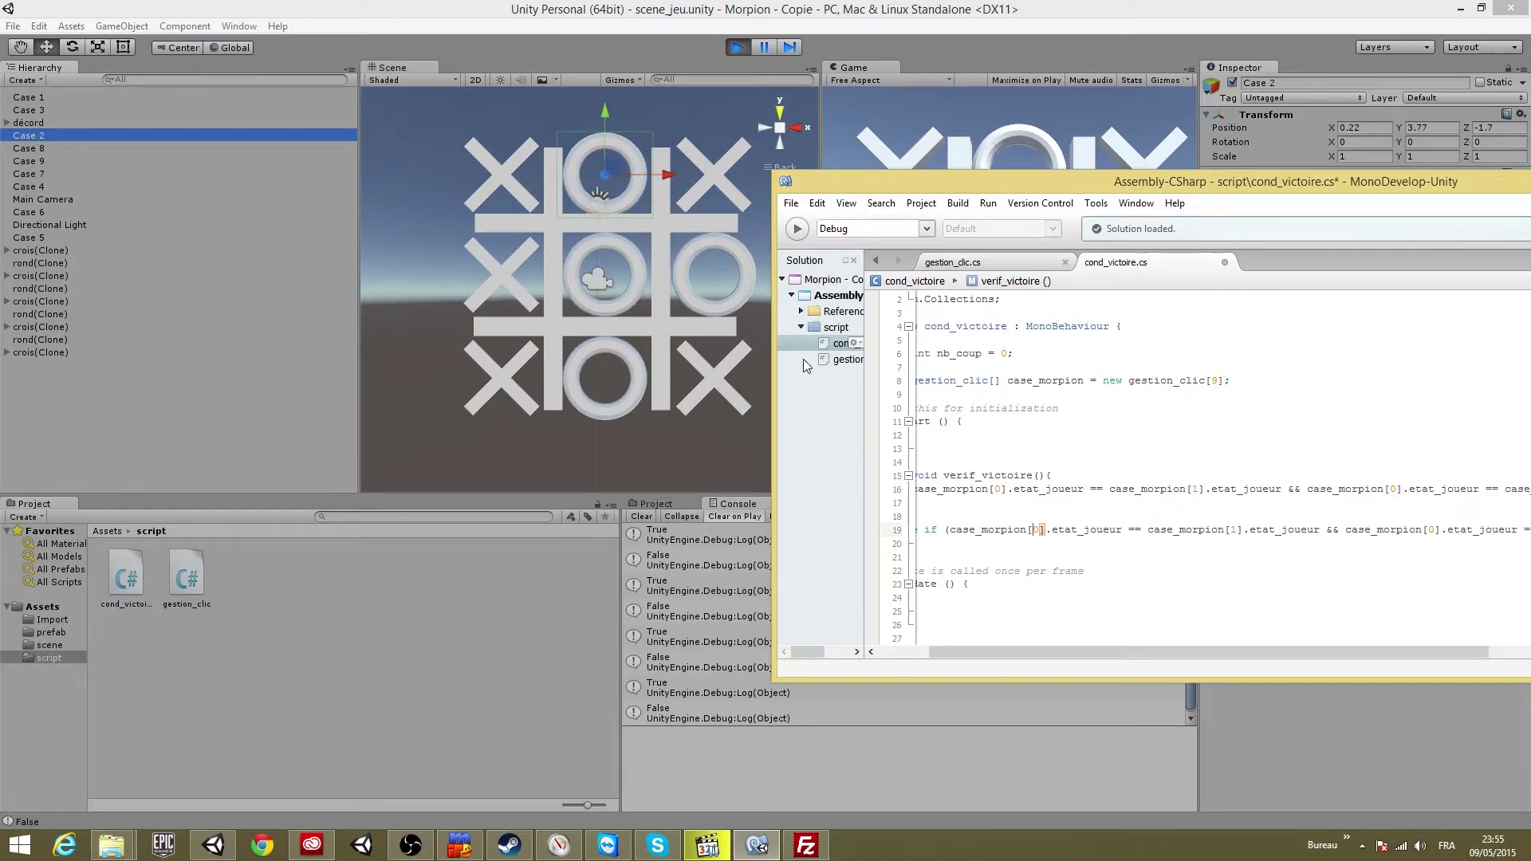
pyautogui.press('BackSpace')
pyautogui.write('3')
pyautogui.click(1240, 532)
pyautogui.press('BackSpace')
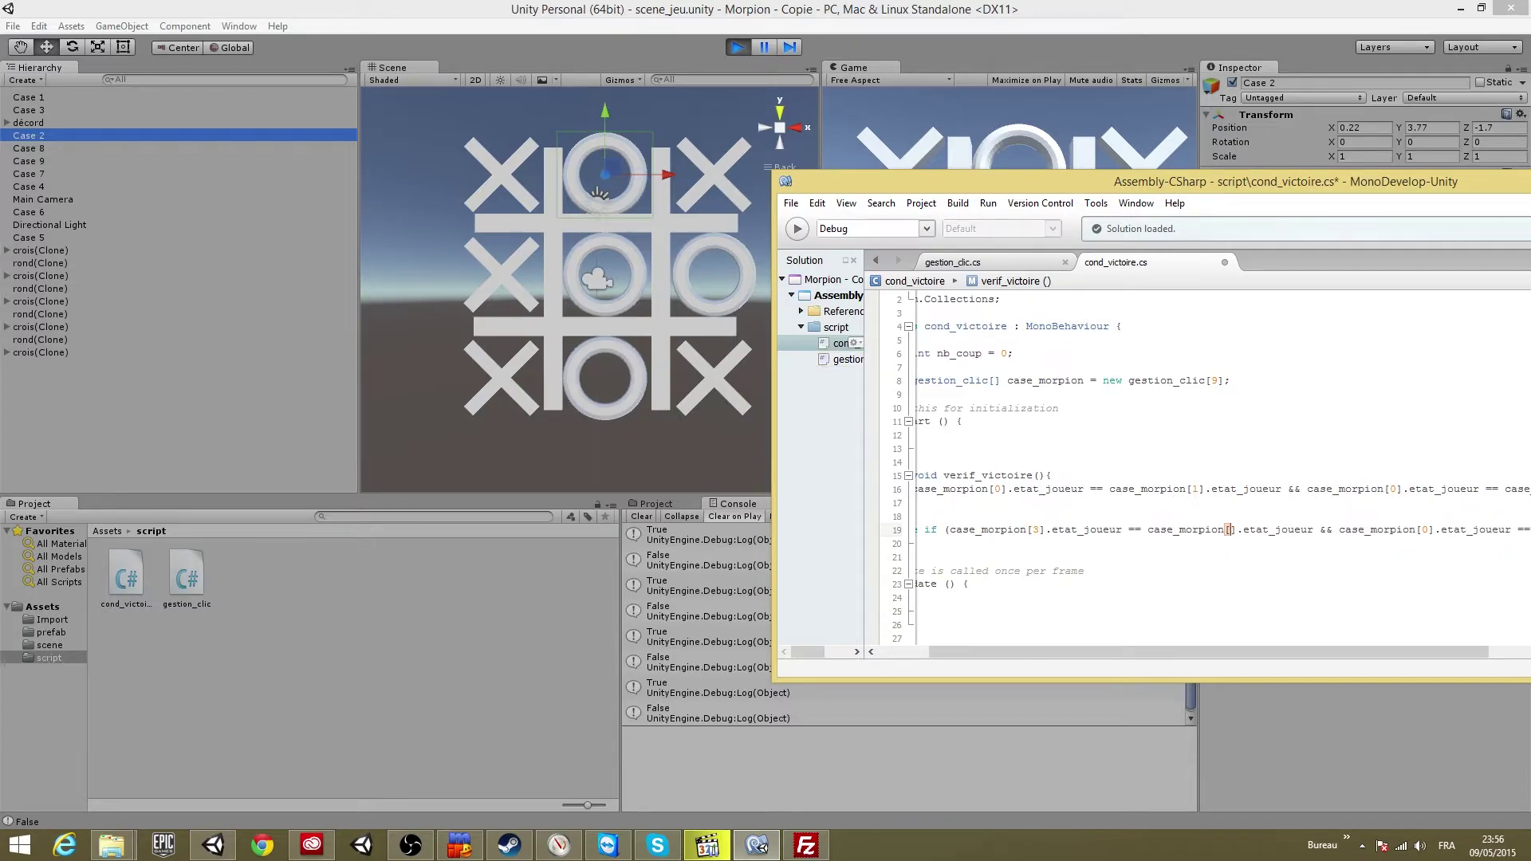
pyautogui.write('4')
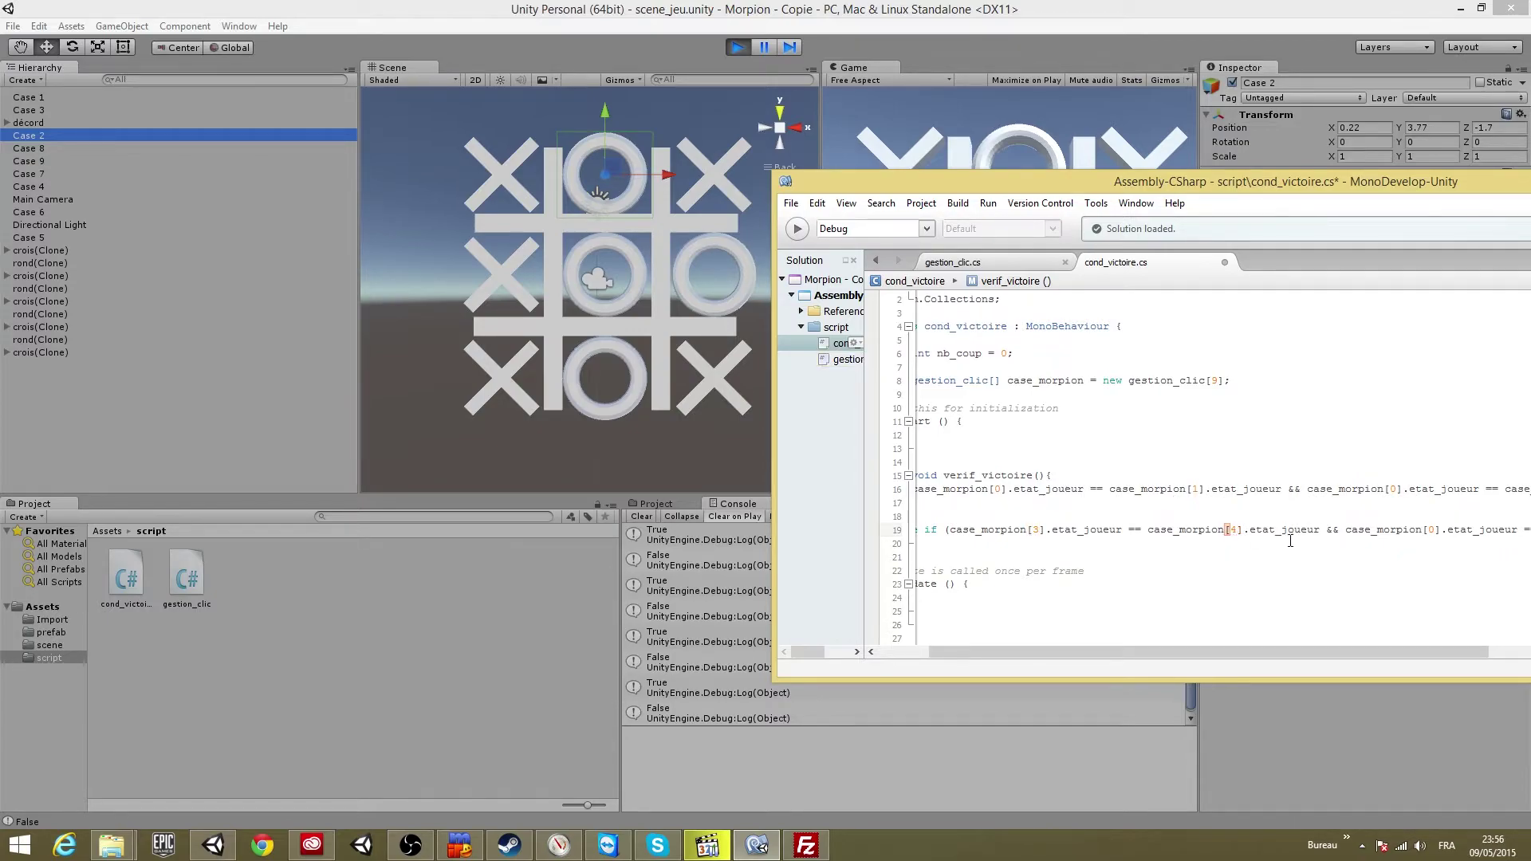
pyautogui.click(1430, 530)
pyautogui.press('BackSpace')
pyautogui.write('3')
pyautogui.moveTo(1377, 182); pyautogui.dragTo(1036, 204)
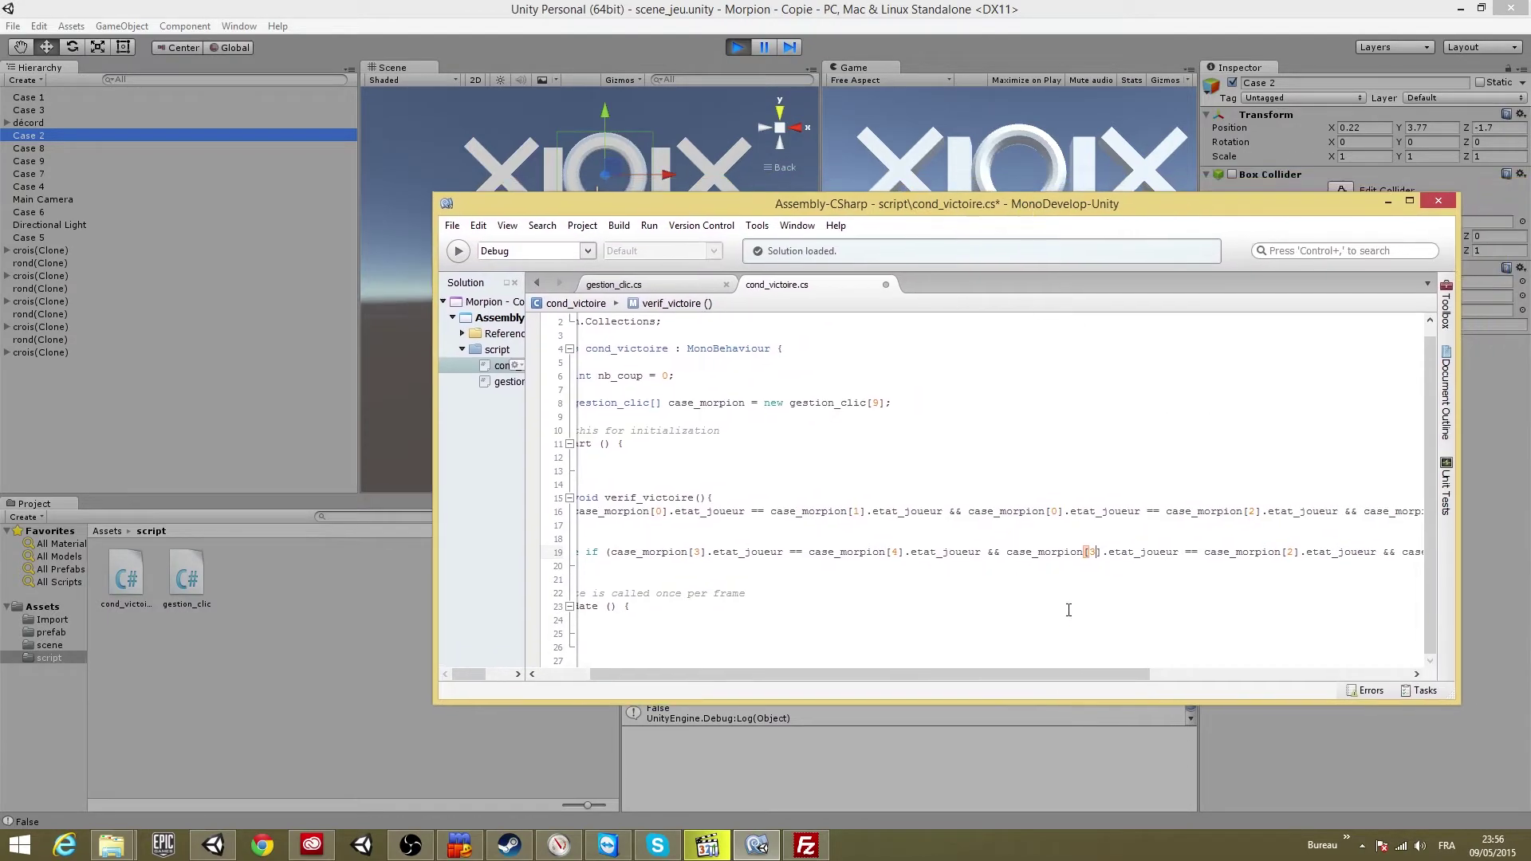
# Change the last two indices on line 19 to [5] and [5]
pyautogui.hscroll(2, 1099, 682)
pyautogui.click(1213, 552)
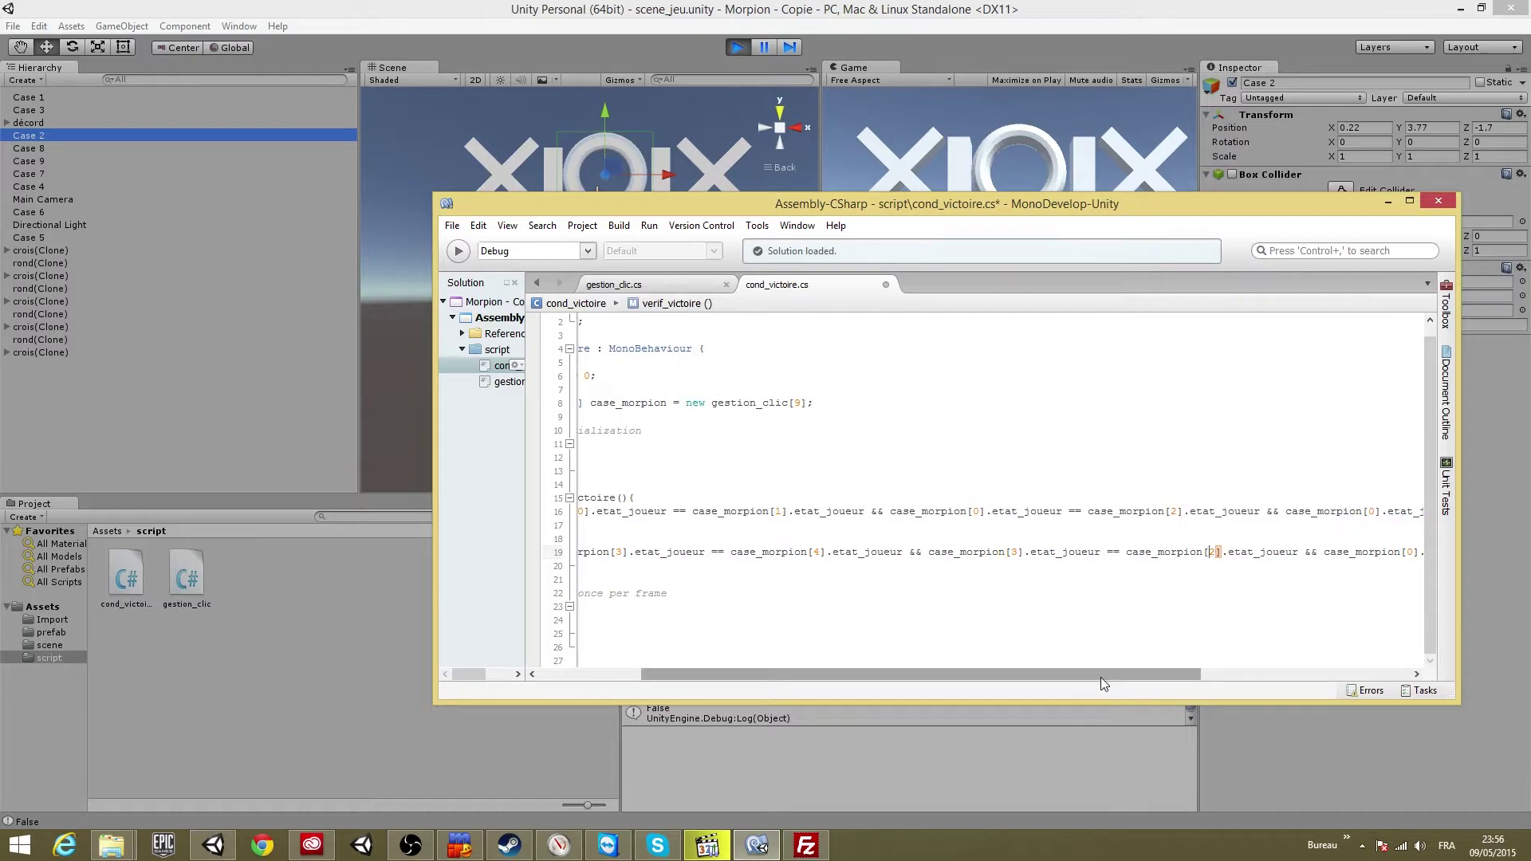
pyautogui.press('BackSpace')
pyautogui.write('5')
pyautogui.moveTo(1071, 208); pyautogui.dragTo(959, 233)
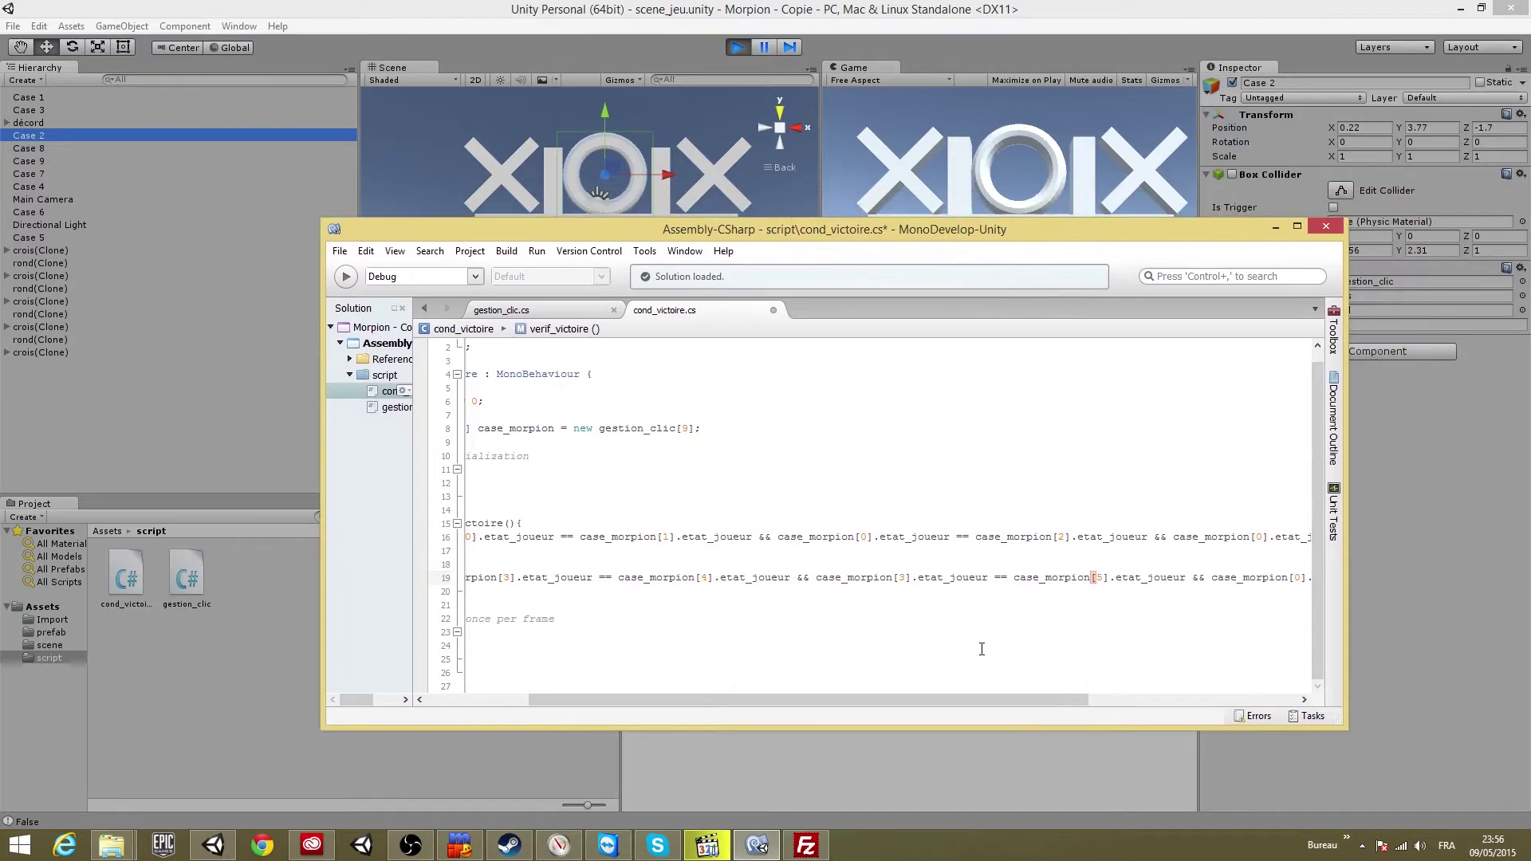
pyautogui.moveTo(996, 699); pyautogui.dragTo(1131, 700)
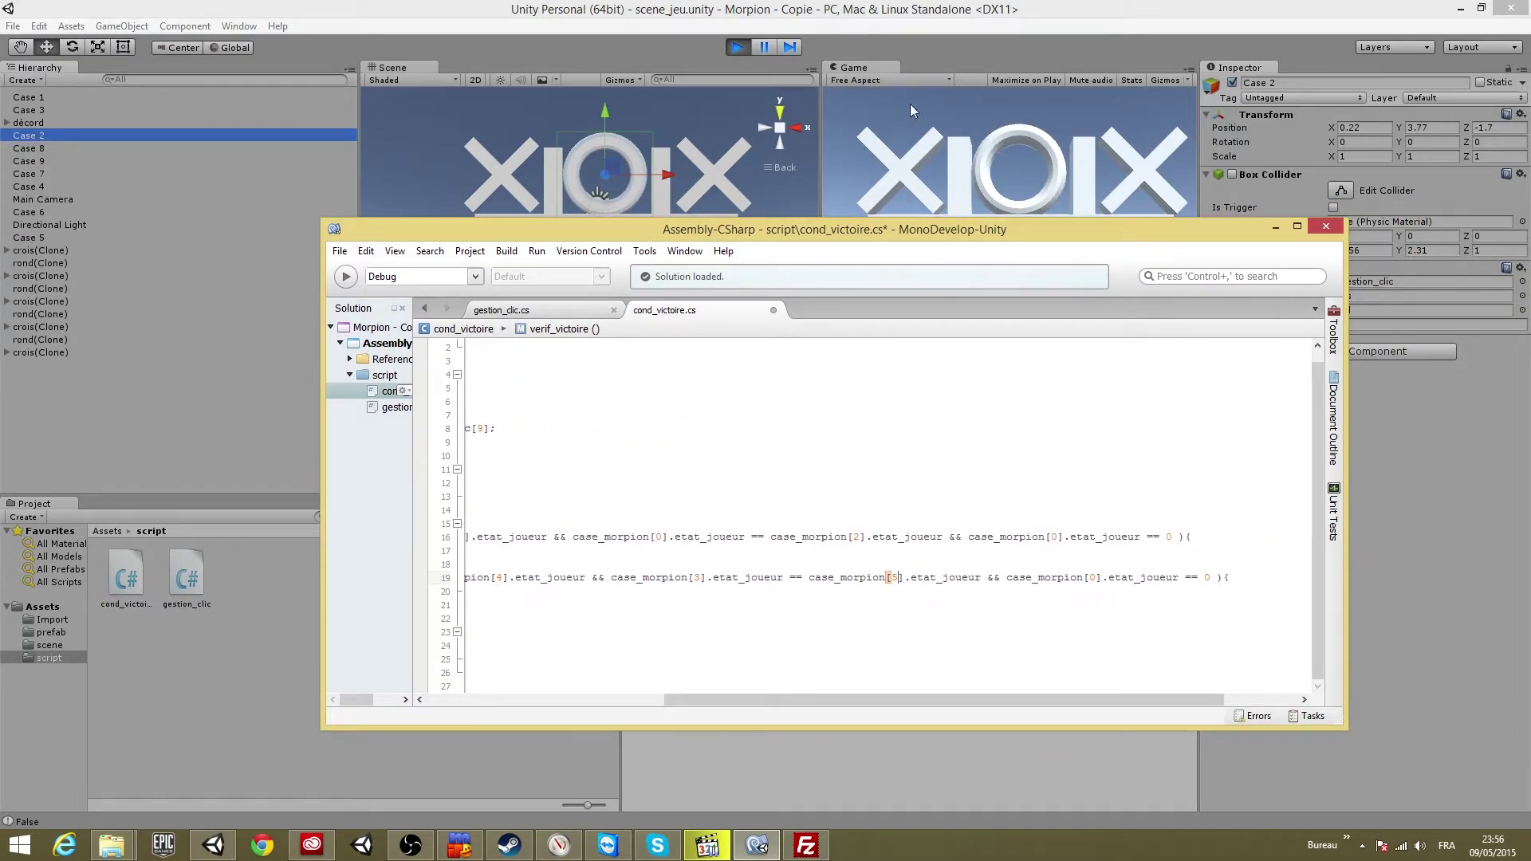
pyautogui.click(1096, 578)
pyautogui.press('BackSpace')
pyautogui.write('5')
pyautogui.moveTo(883, 701); pyautogui.dragTo(645, 701)
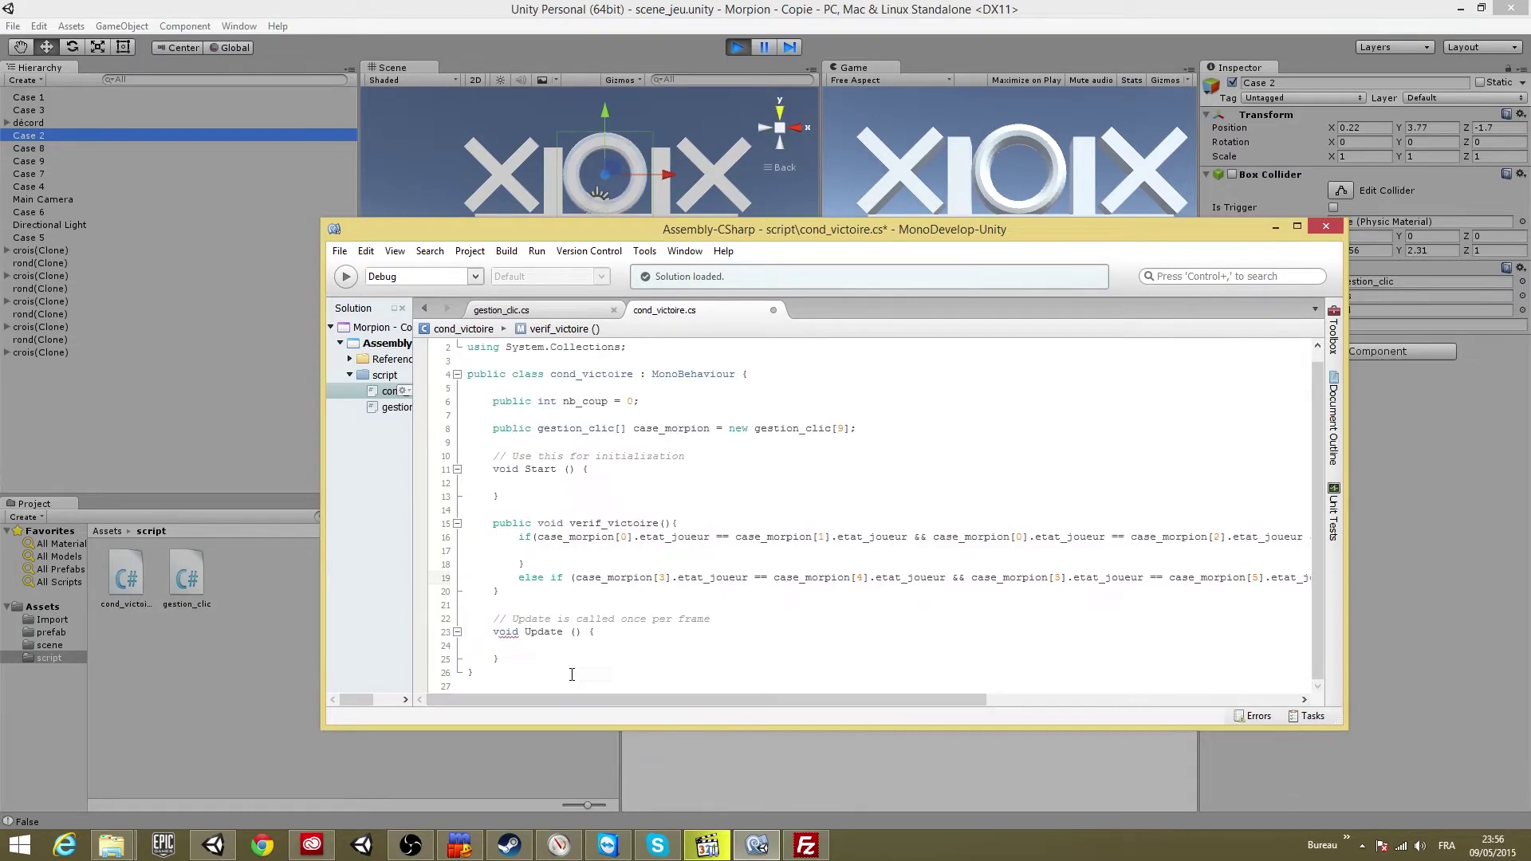
pyautogui.moveTo(920, 234); pyautogui.dragTo(1084, 227)
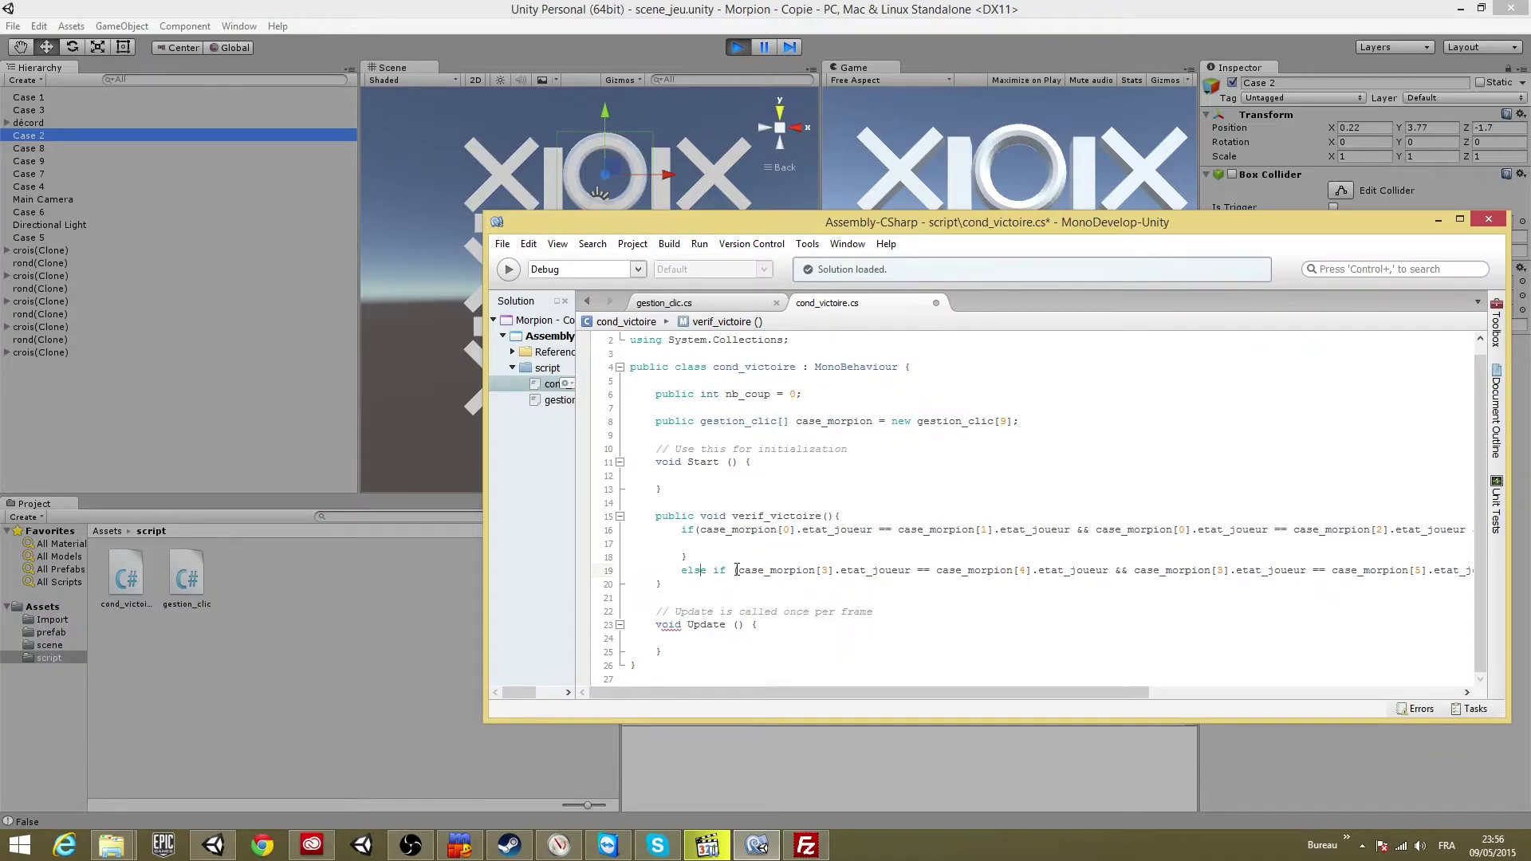
# Close the else-if block with a brace, copy the clause, and paste it repeatedly below
pyautogui.press('End')
pyautogui.press('Return')
pyautogui.press('Return')
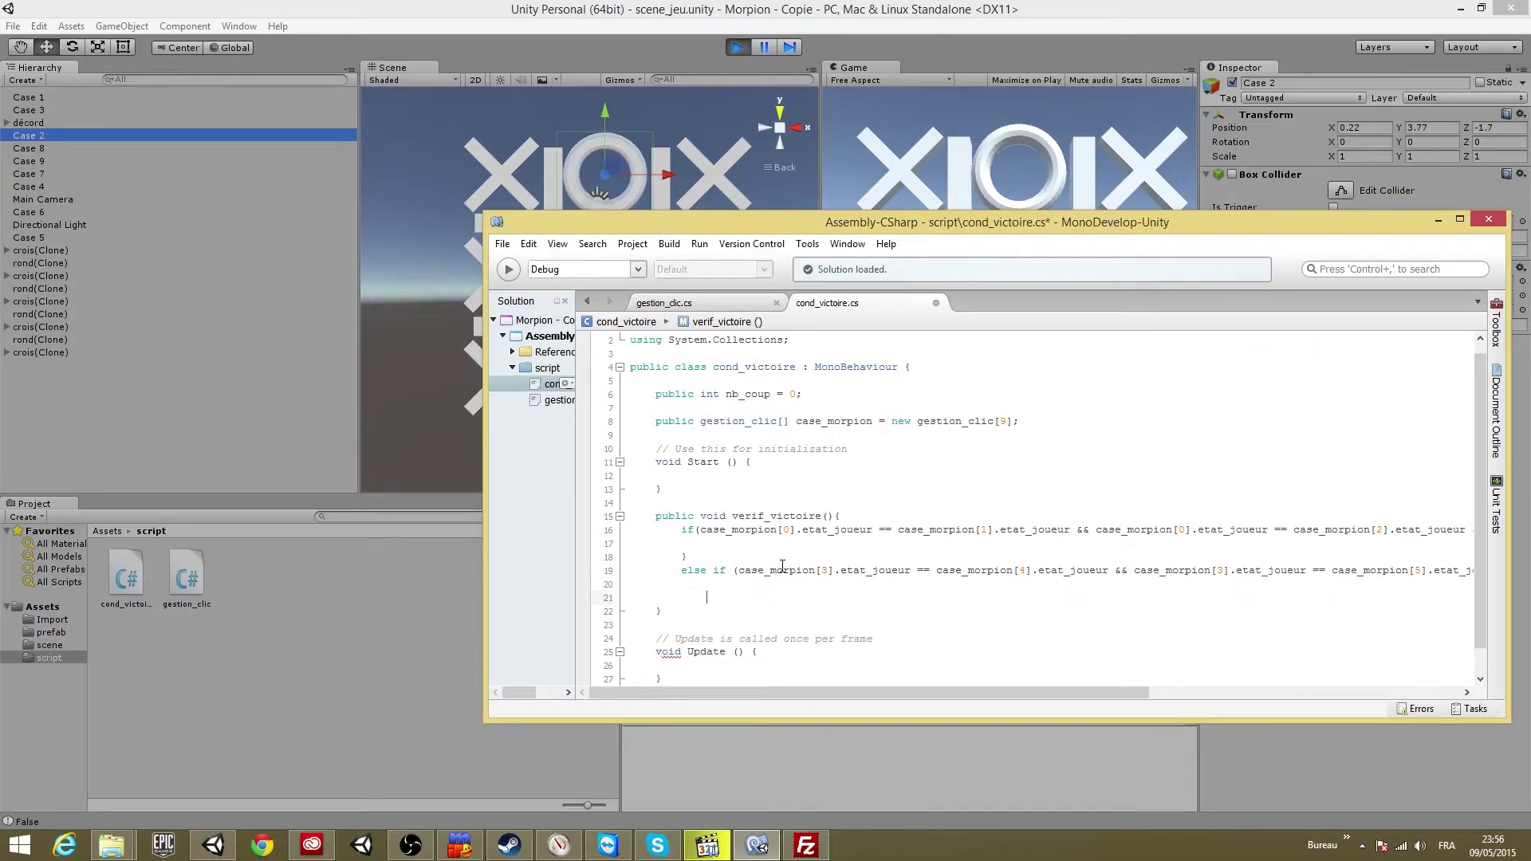
pyautogui.write('}')
pyautogui.hotkey('shift', 'Up')
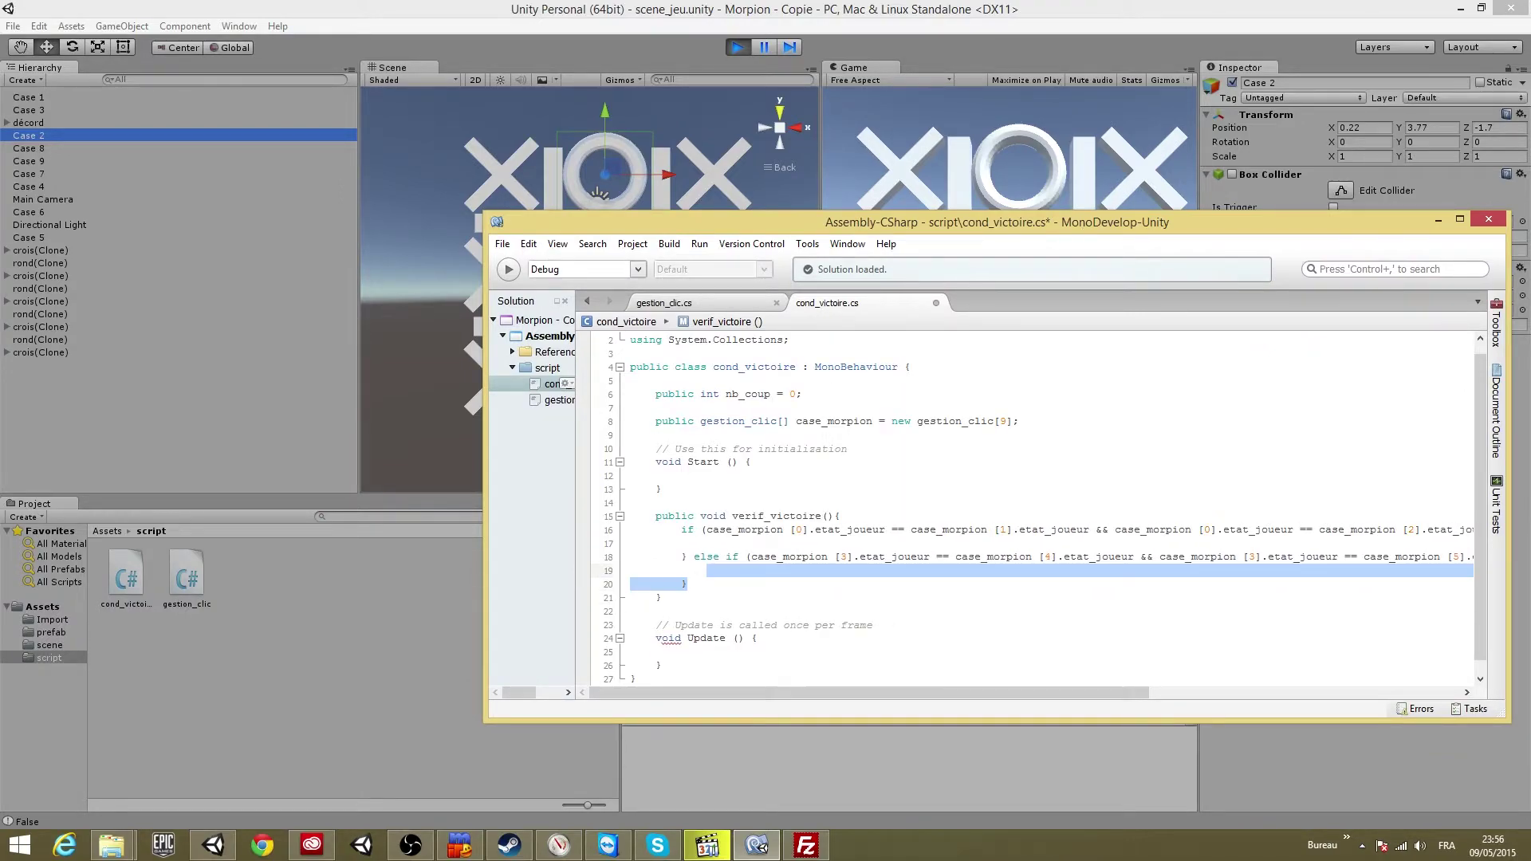
pyautogui.hotkey('shift', 'Up')
pyautogui.hotkey('ctrl', 'c')
pyautogui.hotkey('shift', 'Down')
pyautogui.hotkey('shift', 'Down')
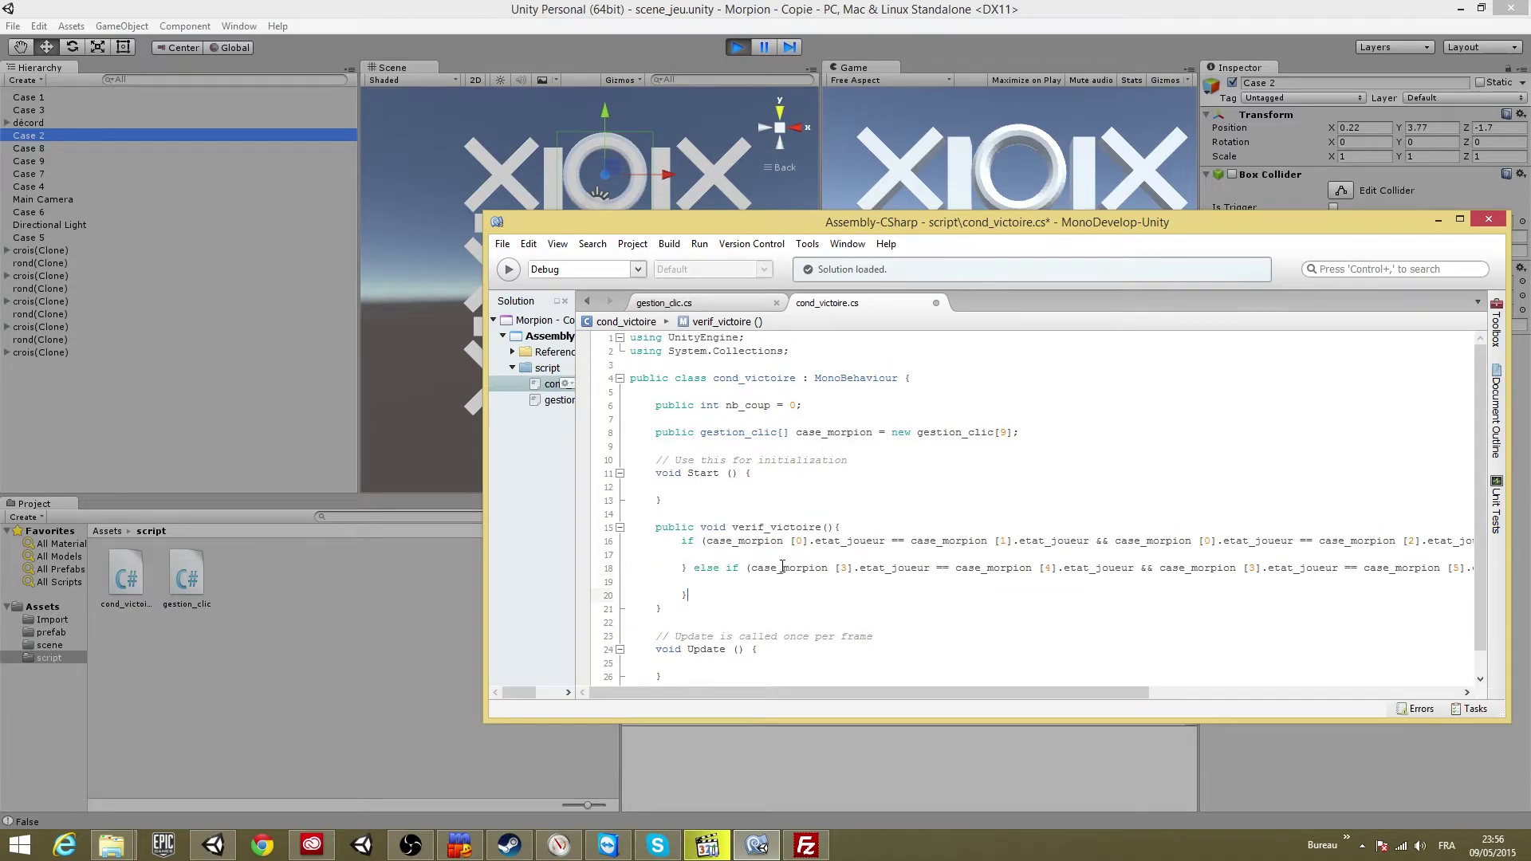
pyautogui.hotkey('ctrl', 'v')
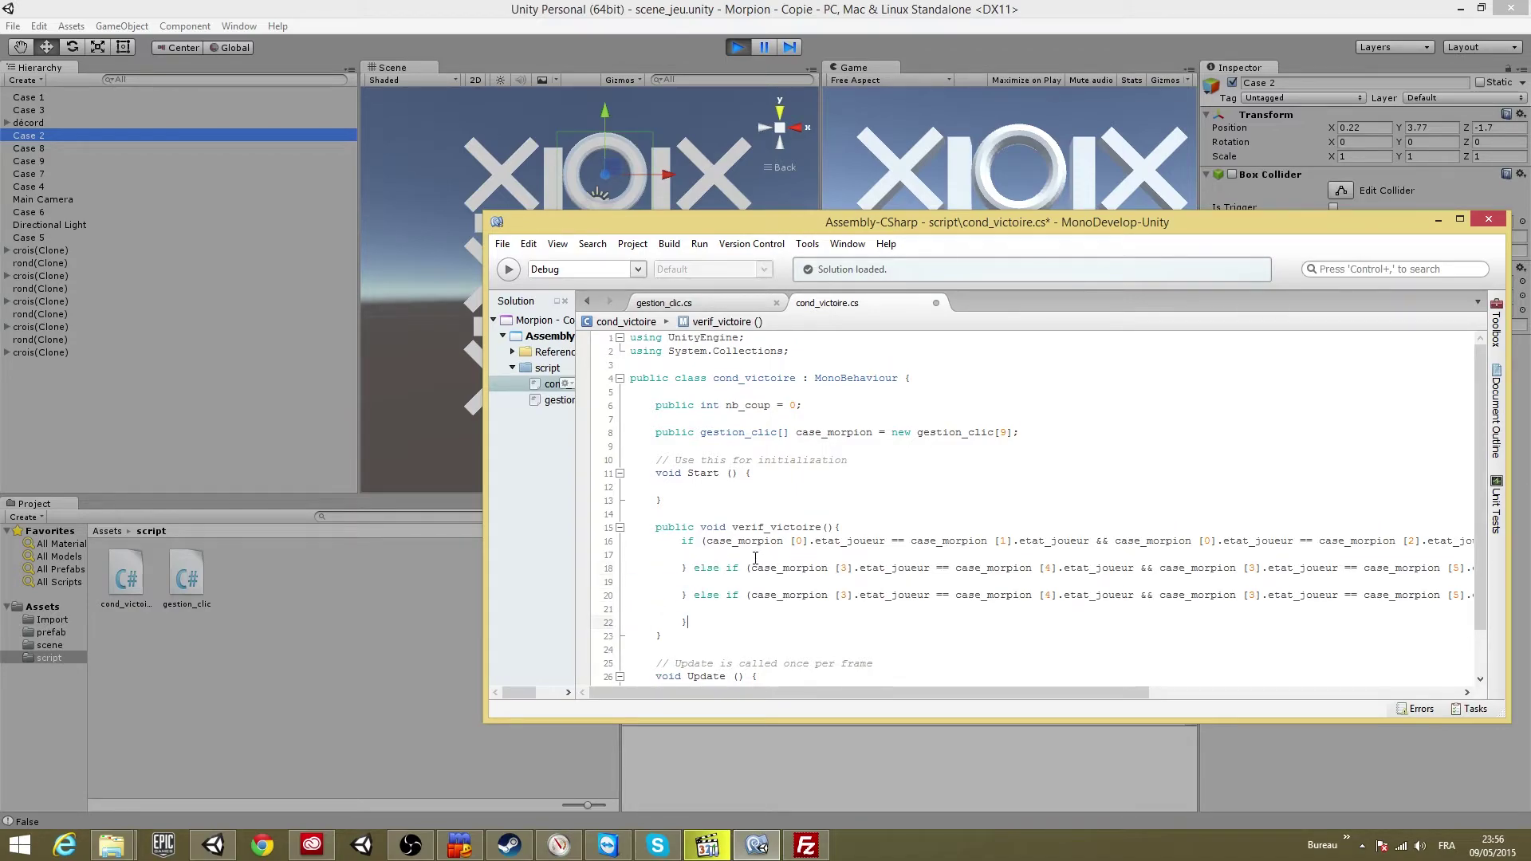
pyautogui.hotkey('ctrl', 'v')
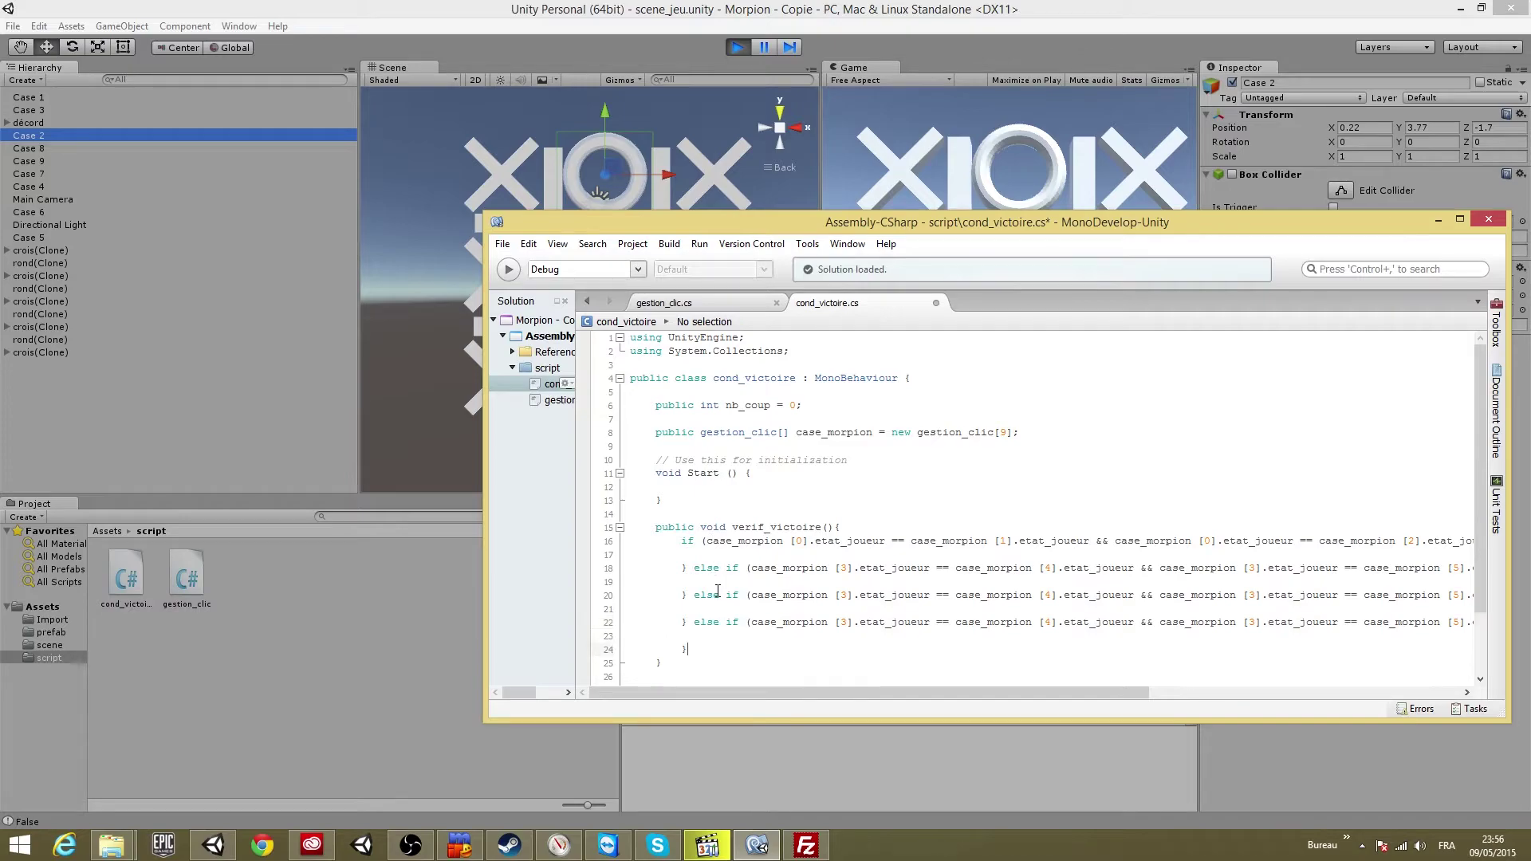
pyautogui.hotkey('ctrl', 'v')
pyautogui.hotkey('ctrl', 'v')
pyautogui.hotkey('ctrl', 'v')
pyautogui.hotkey('ctrl', 'v')
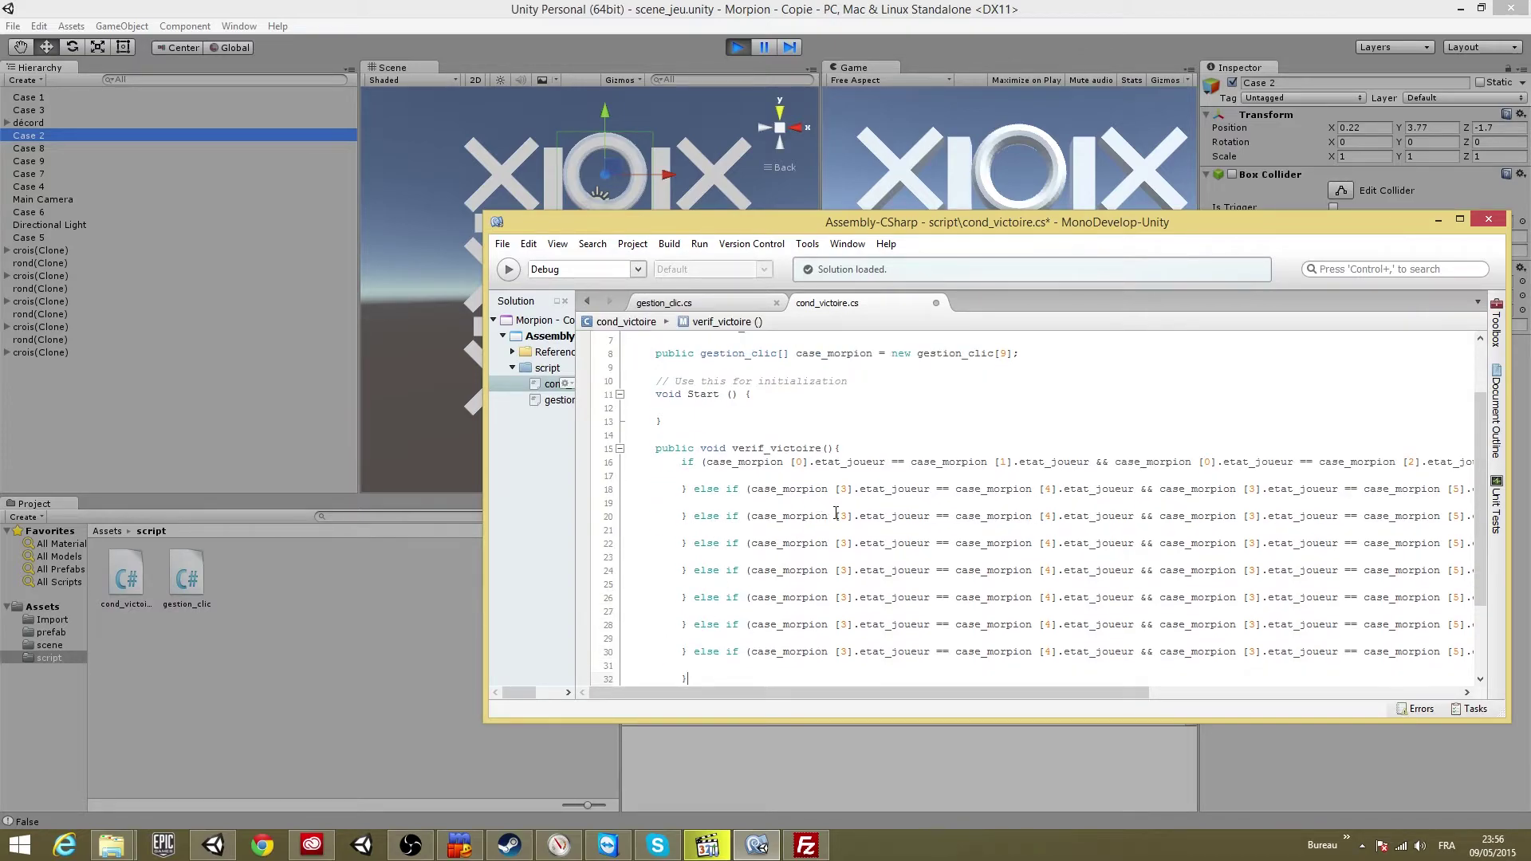
pyautogui.click(847, 516)
# Change line 20's indices to 6, 7, 6, 8, 8 for the bottom row
pyautogui.moveTo(702, 232); pyautogui.dragTo(593, 369)
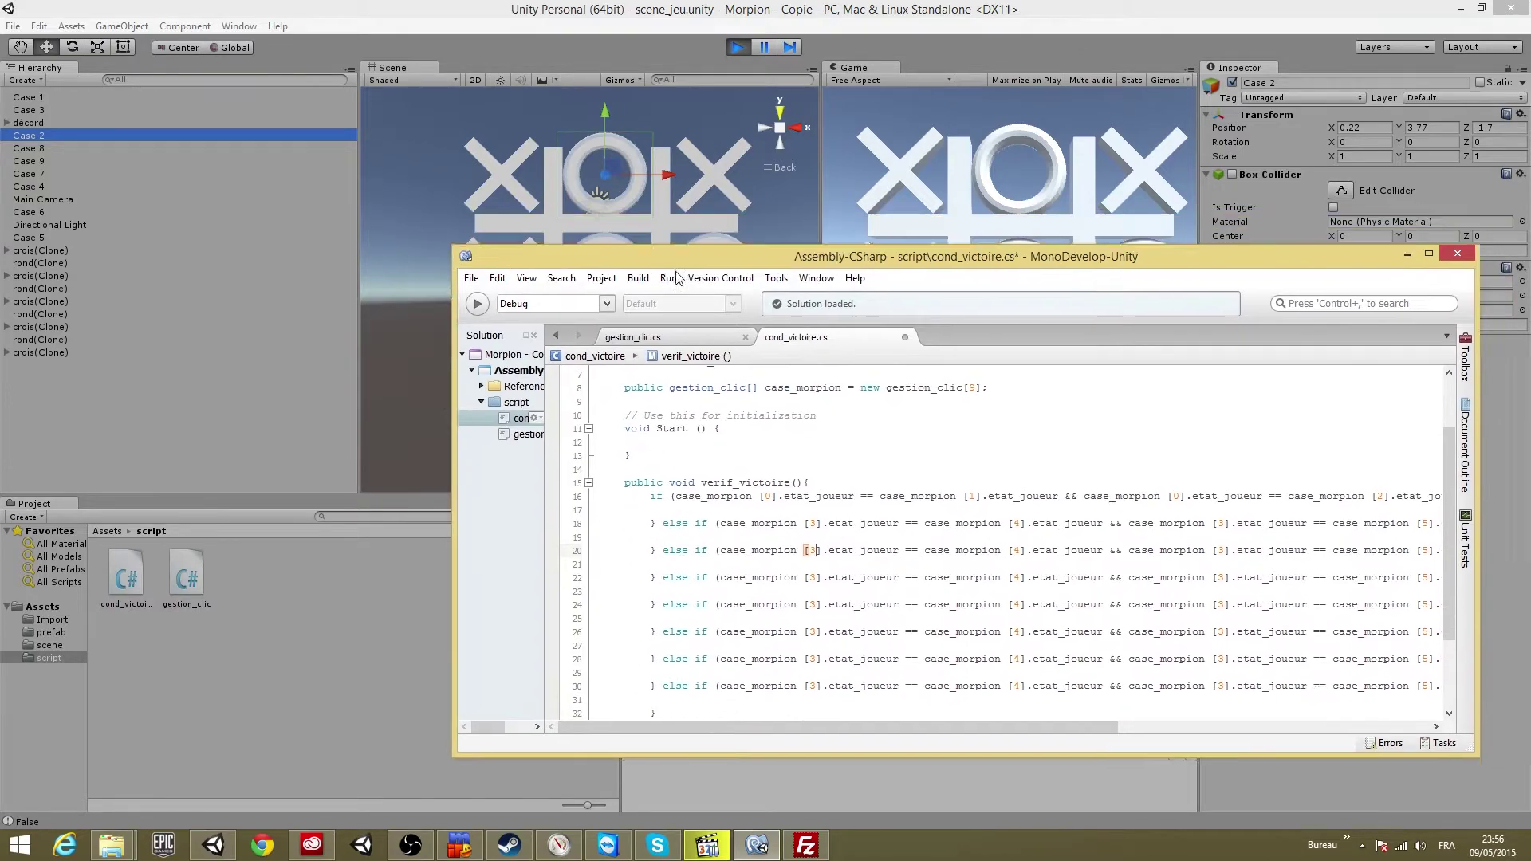
pyautogui.press('Delete')
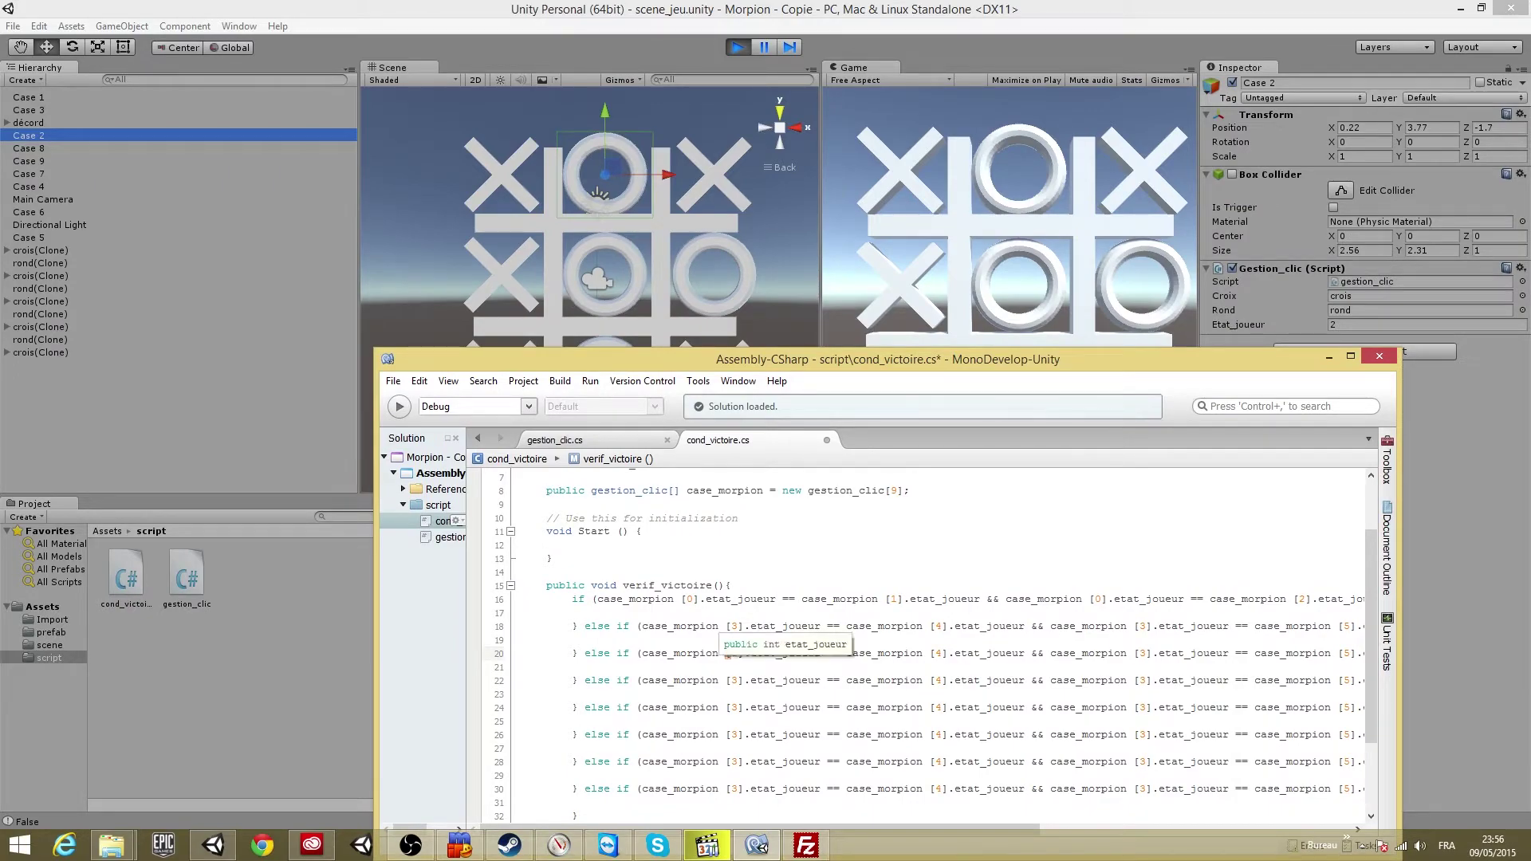
pyautogui.write('6')
pyautogui.click(948, 654)
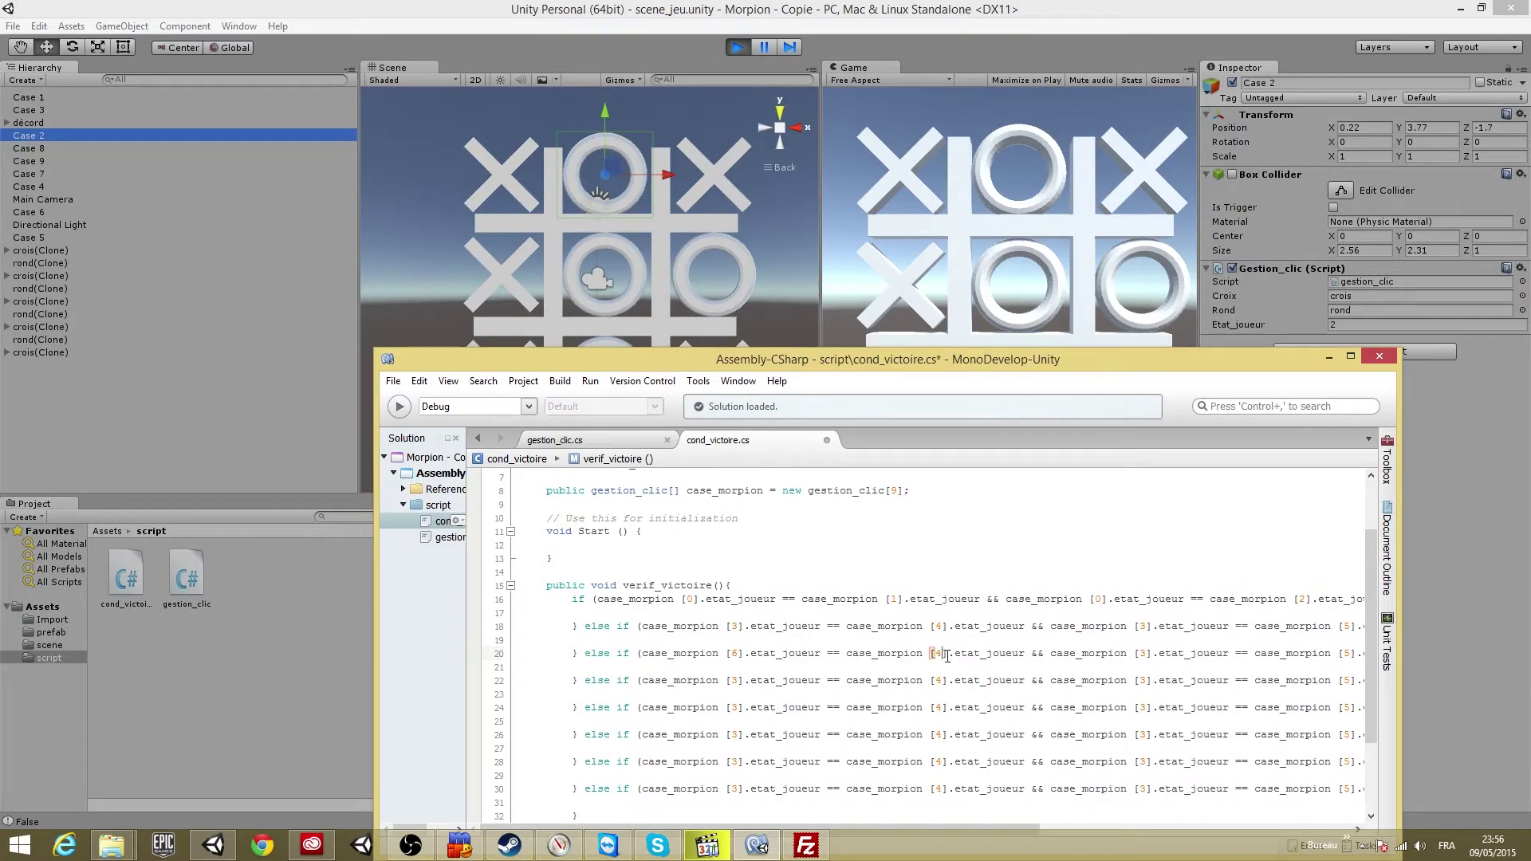
pyautogui.press('Delete')
pyautogui.write('7')
pyautogui.click(1141, 654)
pyautogui.press('Delete')
pyautogui.write('6')
pyautogui.click(1347, 653)
pyautogui.moveTo(1395, 668)
pyautogui.press('Right')
pyautogui.press('Right')
pyautogui.press('Right')
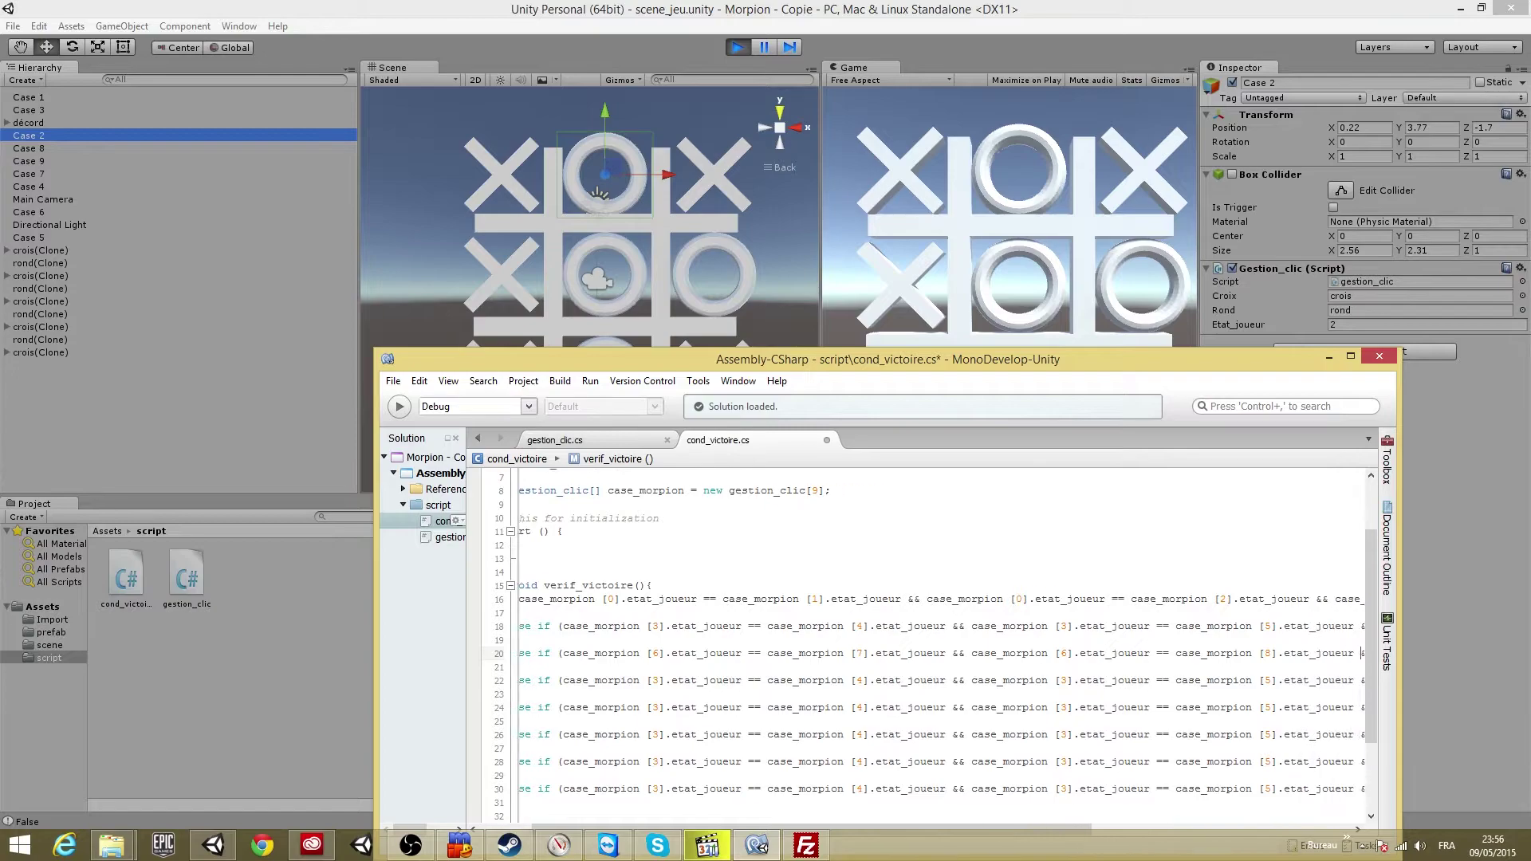
pyautogui.press('Right')
pyautogui.press('Right')
pyautogui.press('Delete')
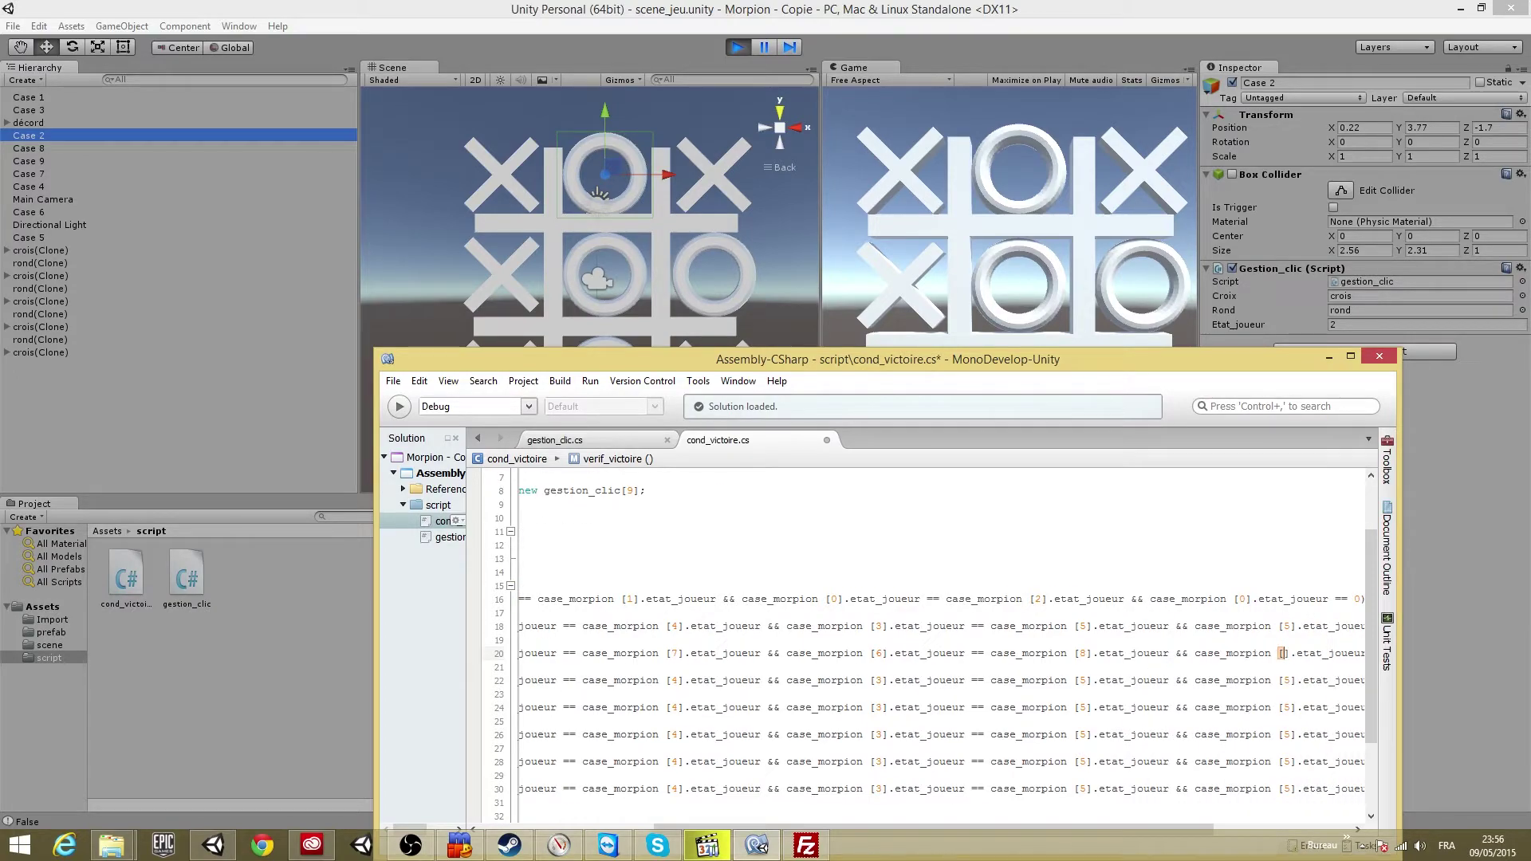
pyautogui.write('8')
pyautogui.hscroll(-5, 877, 654)
pyautogui.click(588, 680)
pyautogui.press('Up')
pyautogui.press('Up')
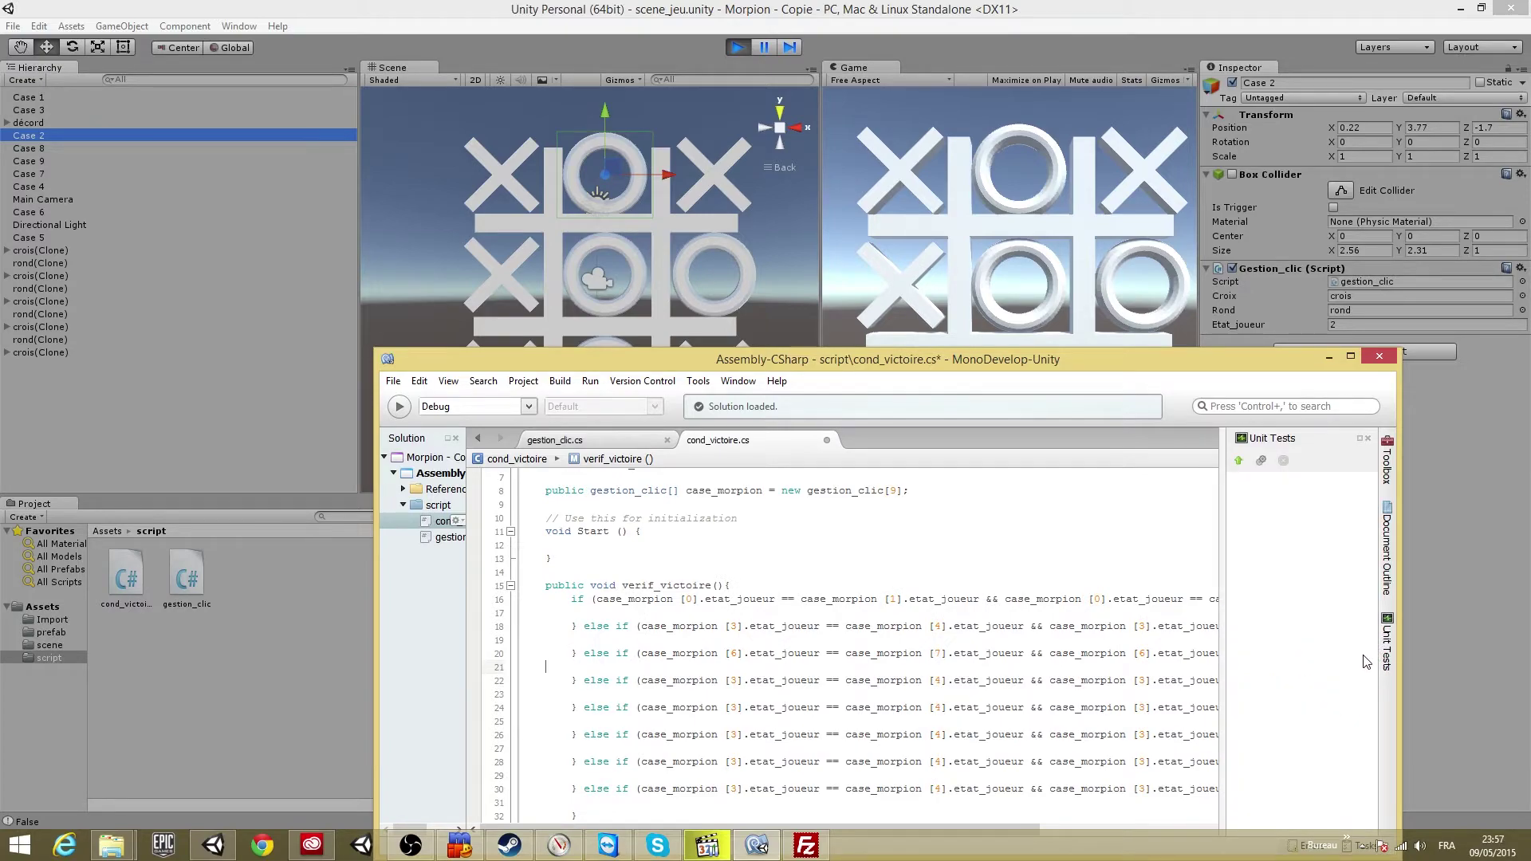
pyautogui.hscroll(5, 878, 654)
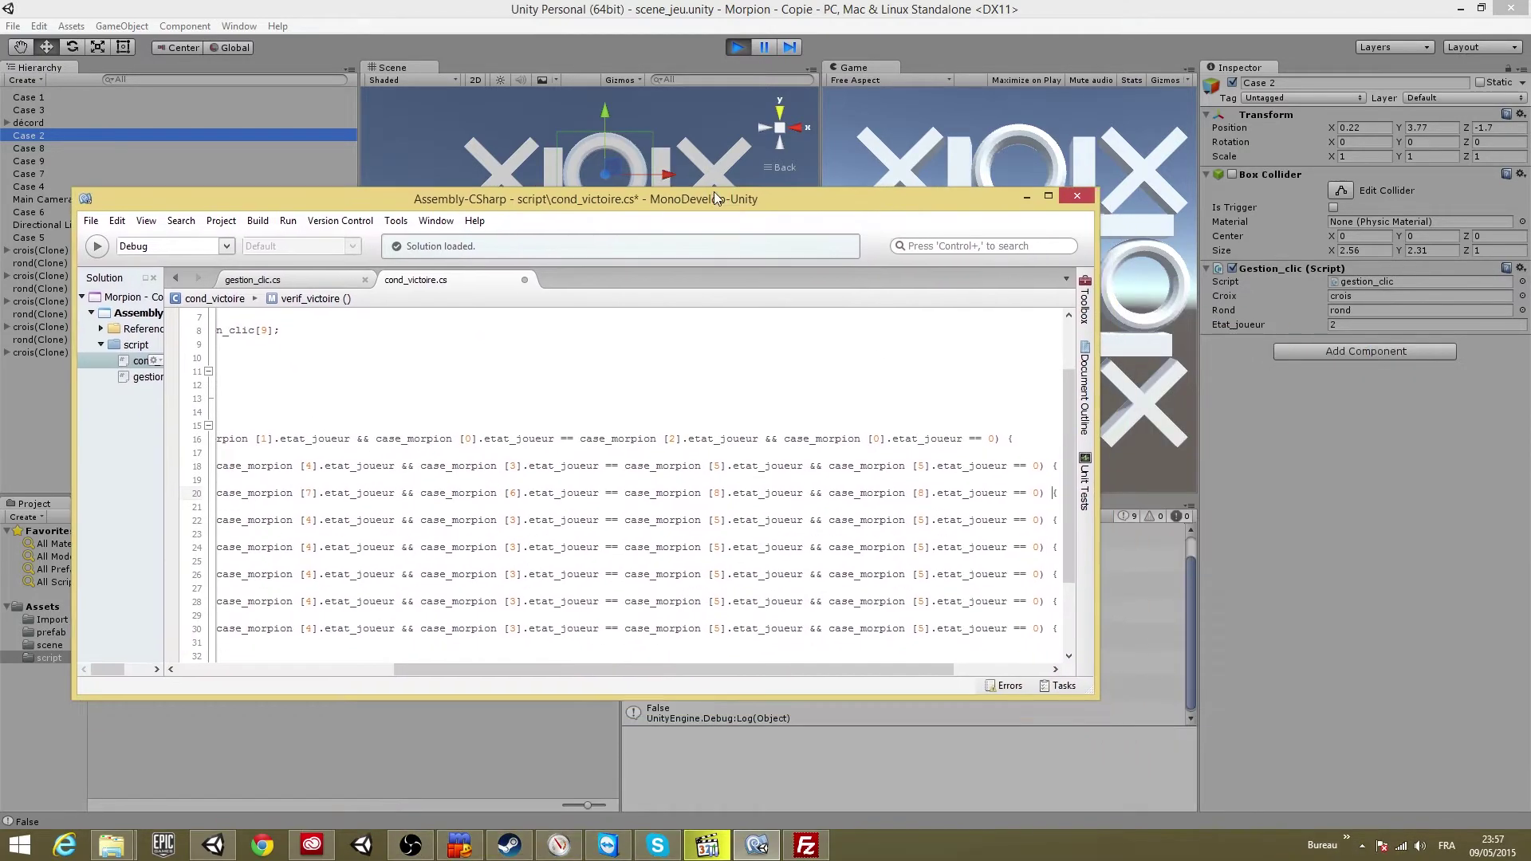
pyautogui.moveTo(1029, 361); pyautogui.dragTo(683, 180)
pyautogui.moveTo(1103, 490); pyautogui.dragTo(1449, 490)
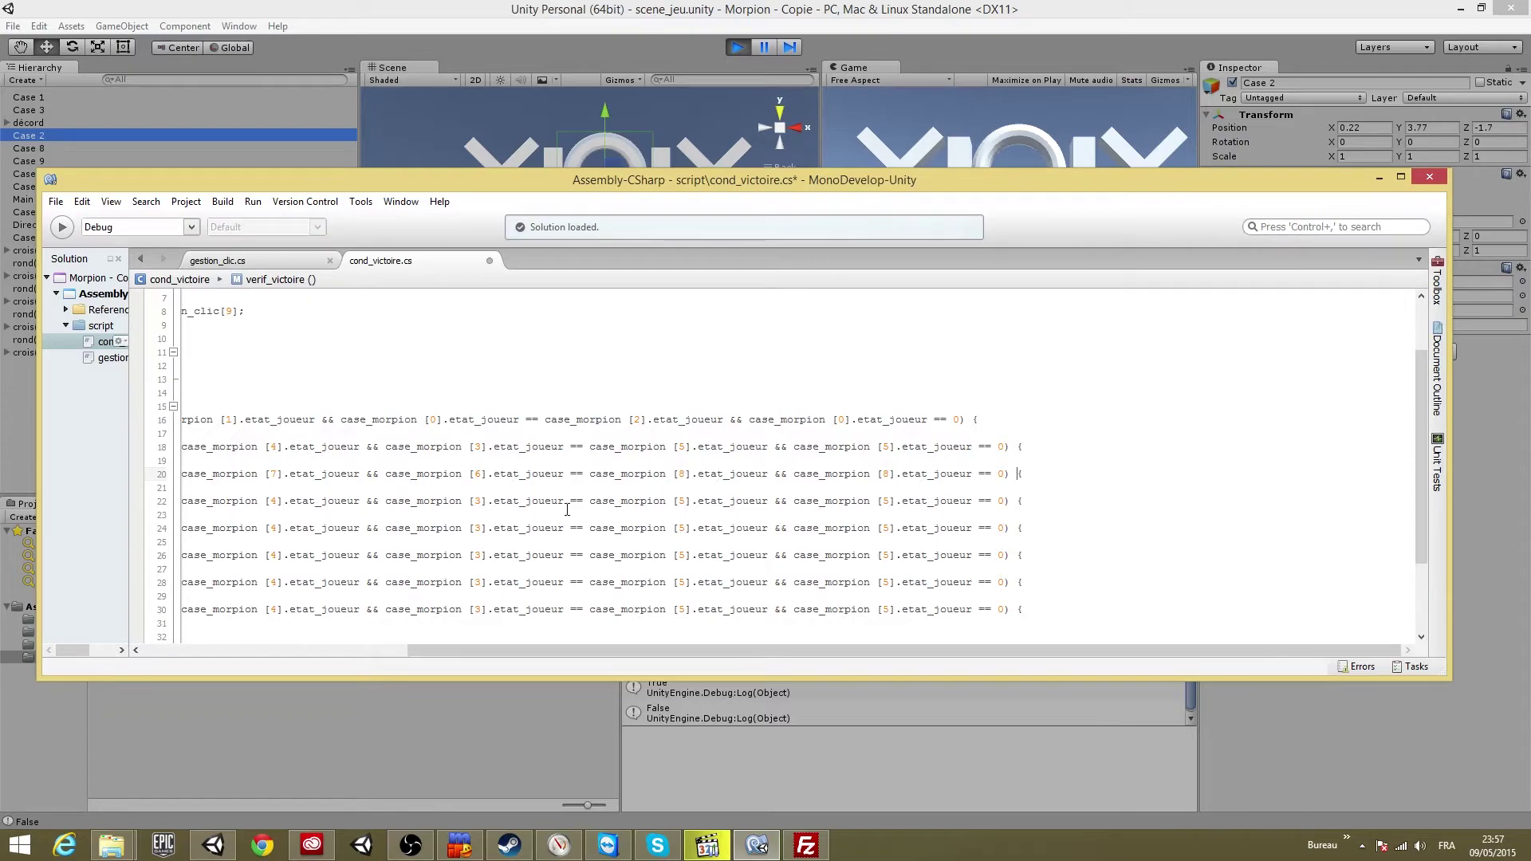
pyautogui.moveTo(587, 650); pyautogui.dragTo(477, 650)
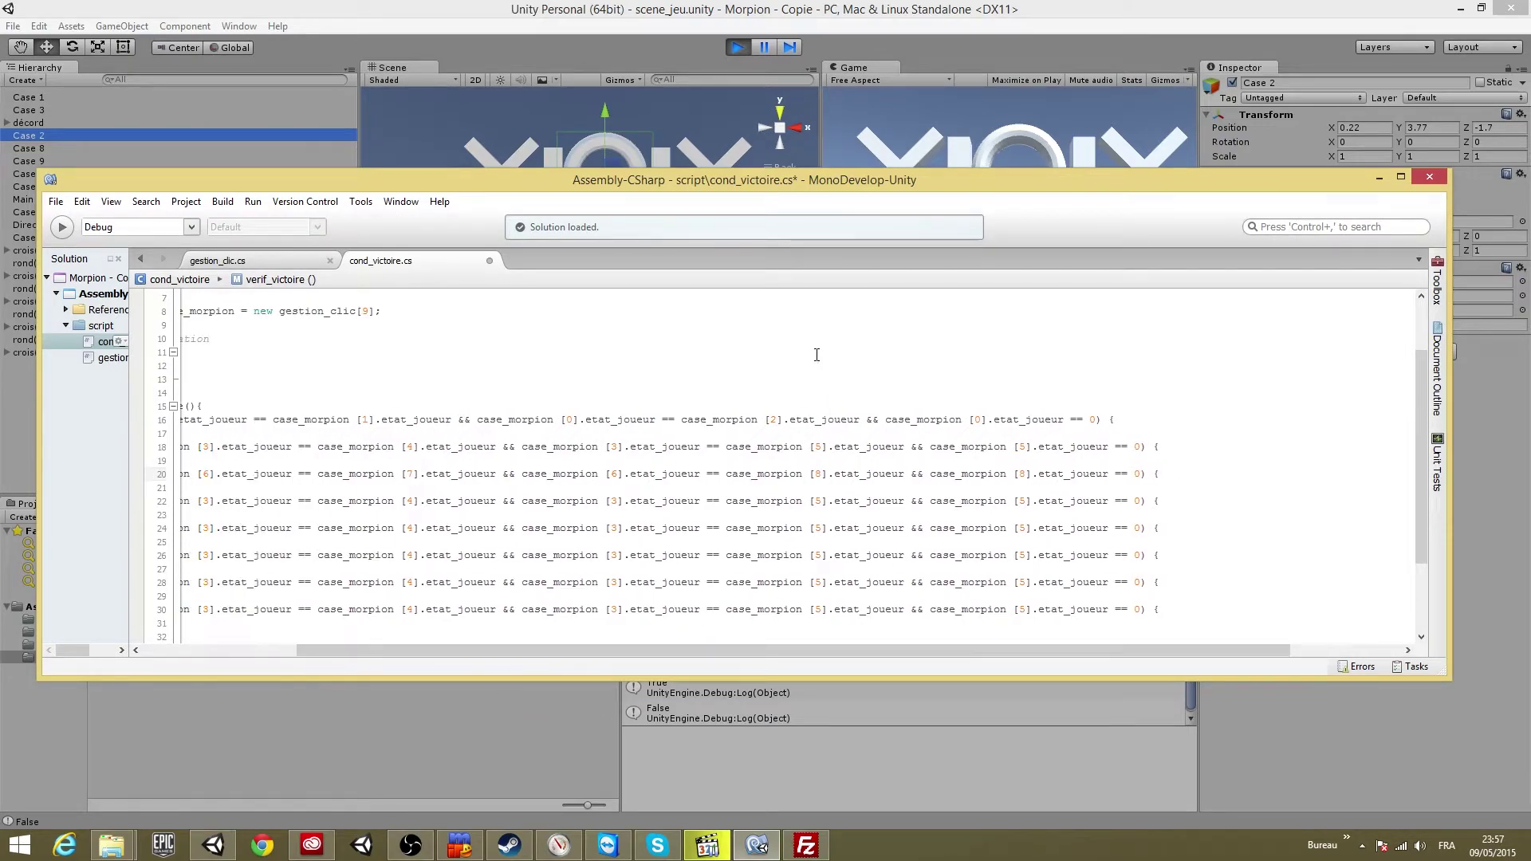
pyautogui.click(1112, 423)
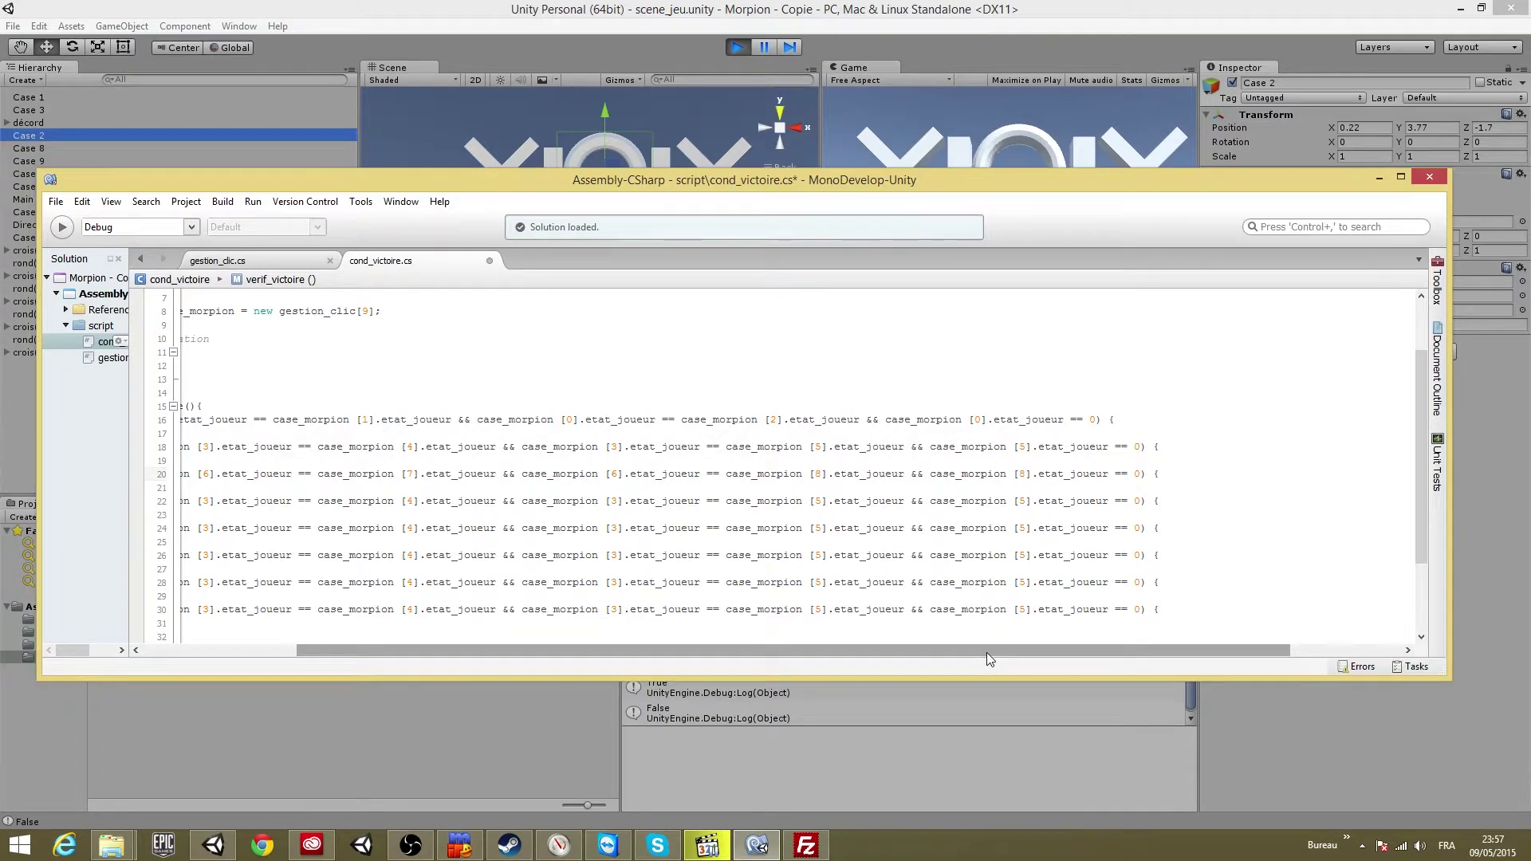
pyautogui.moveTo(988, 653); pyautogui.dragTo(636, 630)
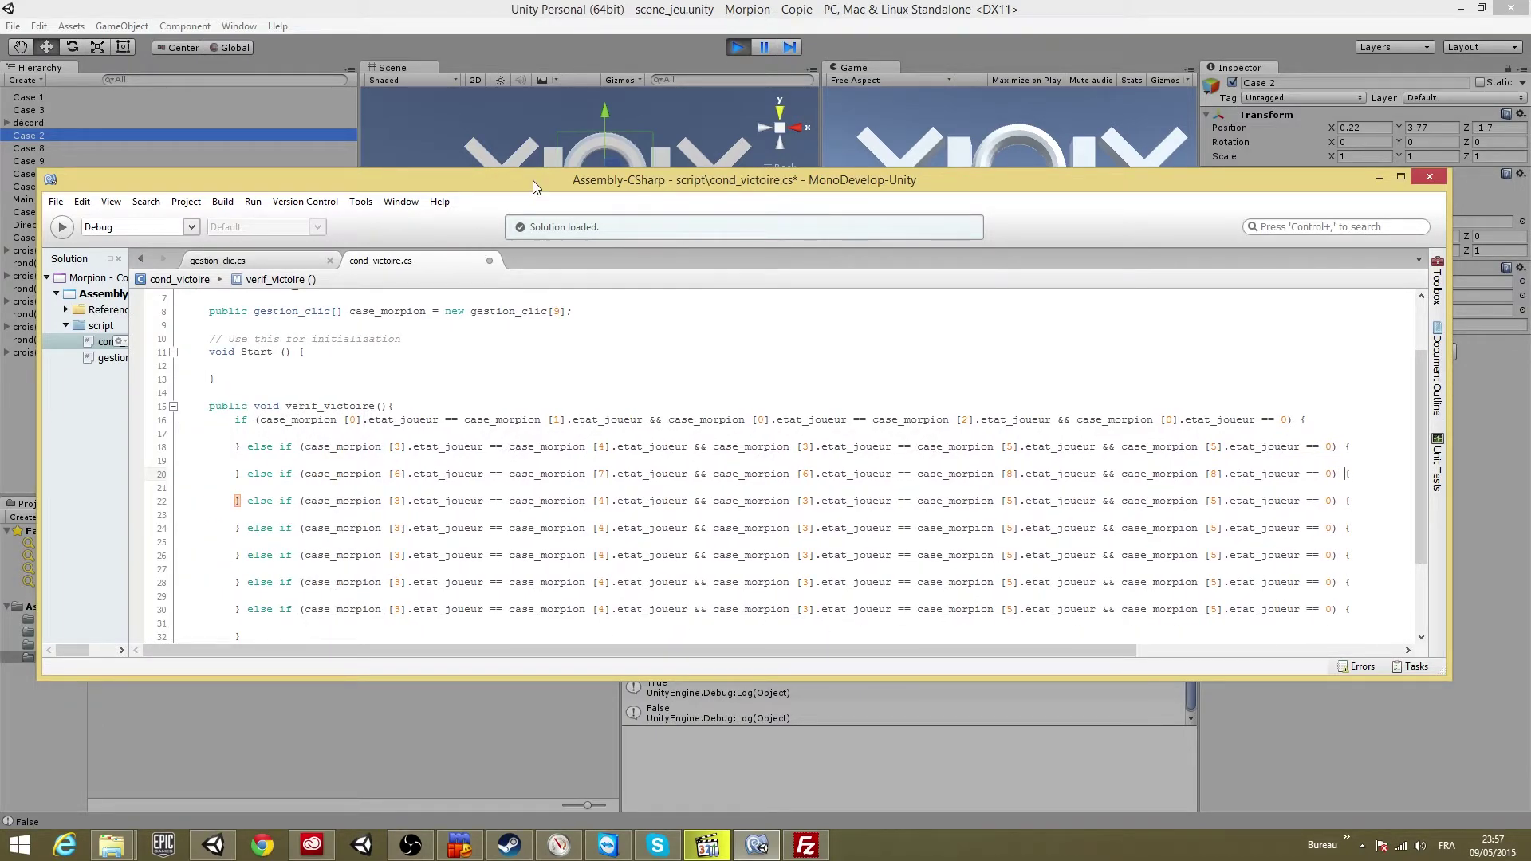
# Change line 22's indices to 0, 3, 0, 6, 6 for the left column
pyautogui.click(399, 501)
pyautogui.press('BackSpace')
pyautogui.write('0')
pyautogui.click(611, 501)
pyautogui.press('BackSpace')
pyautogui.write('3')
pyautogui.click(805, 503)
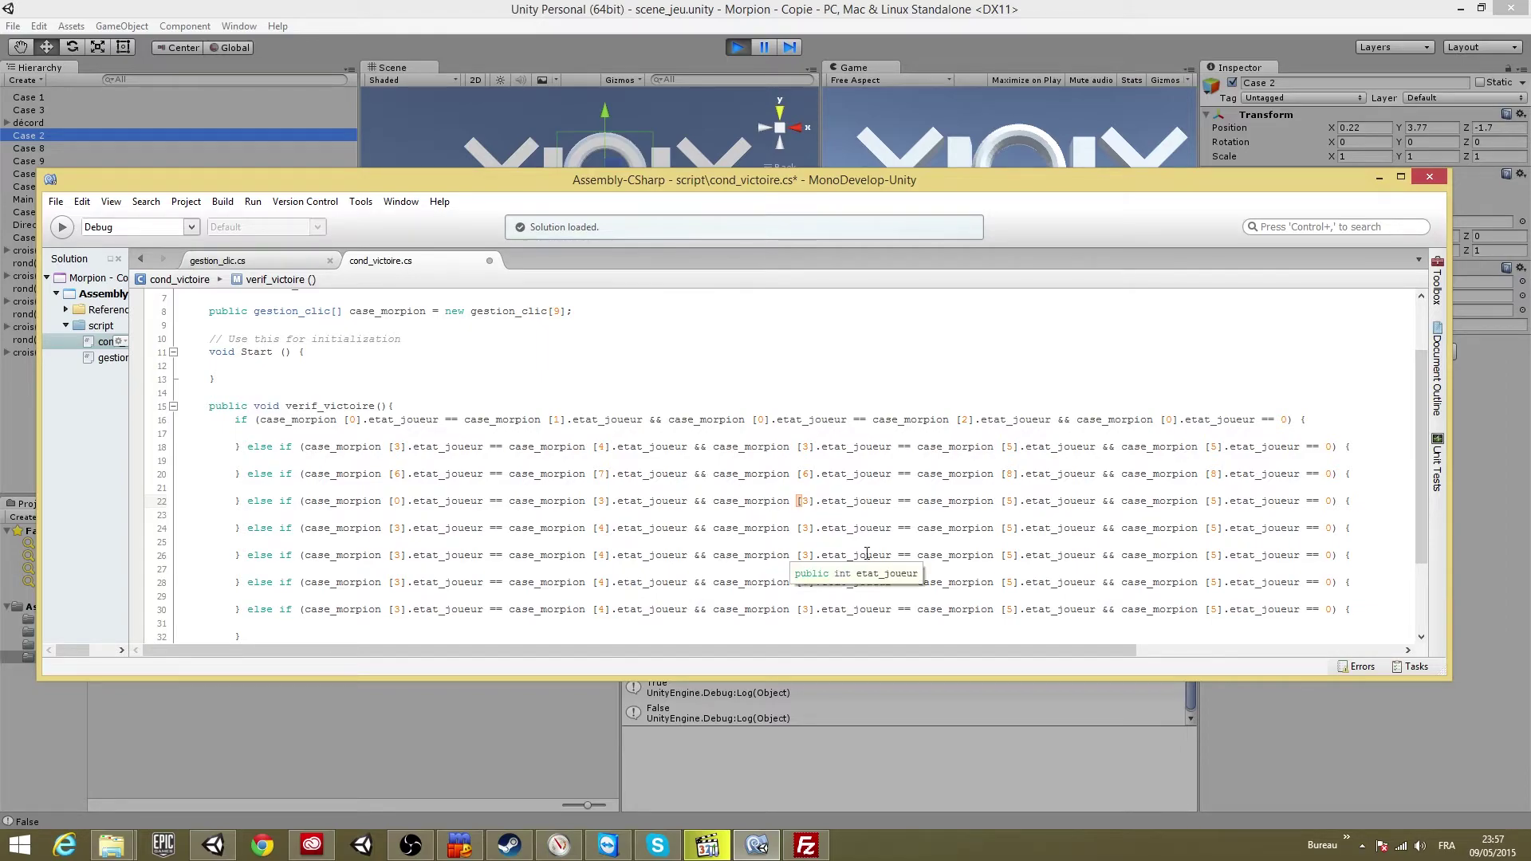
pyautogui.press('Delete')
pyautogui.write('0')
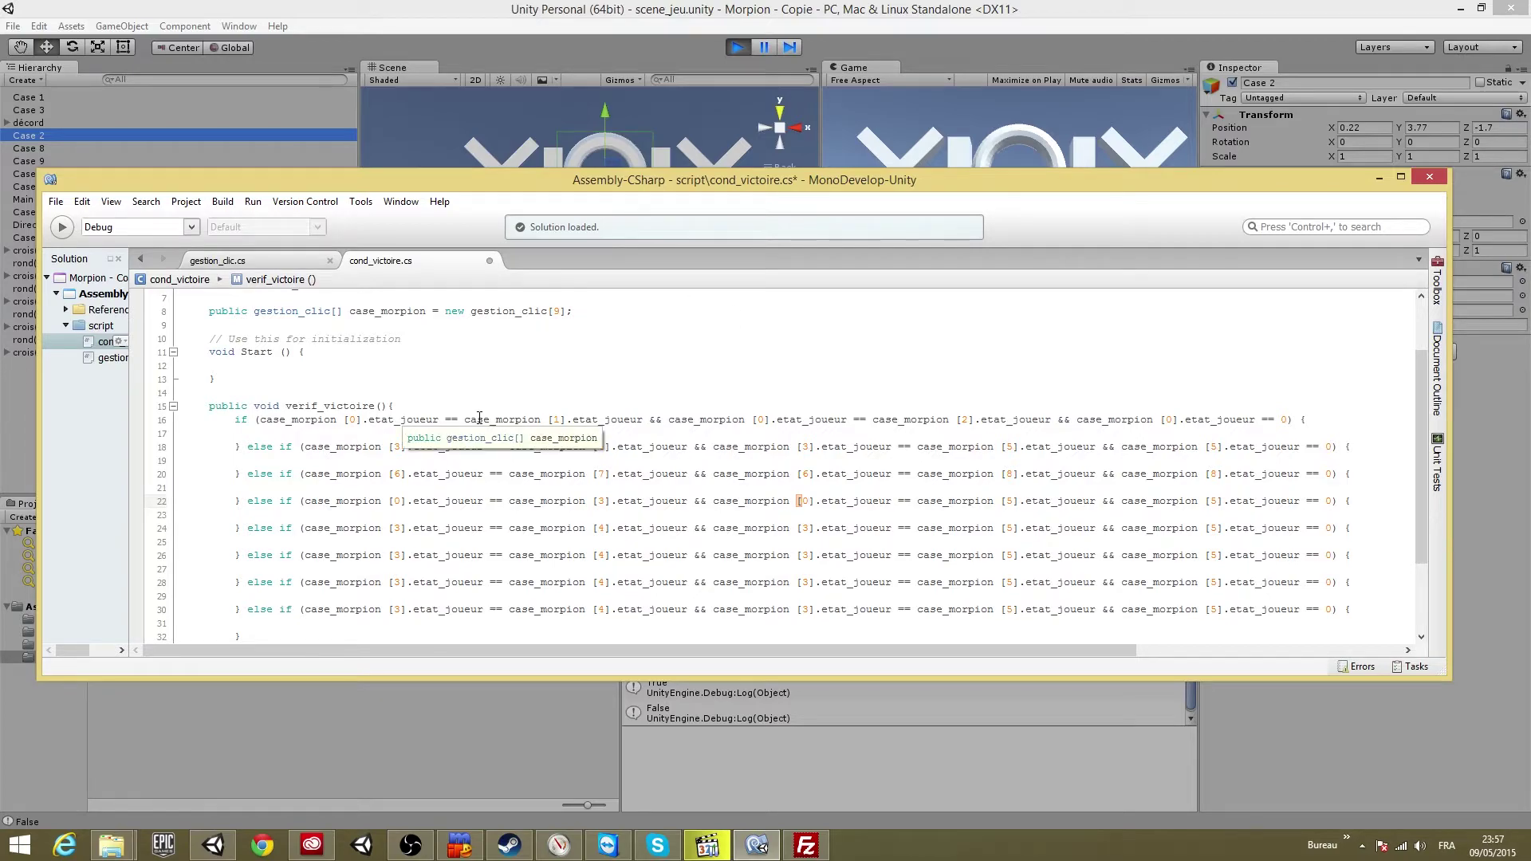
pyautogui.click(1008, 501)
pyautogui.press('Delete')
pyautogui.write('6')
pyautogui.click(1213, 501)
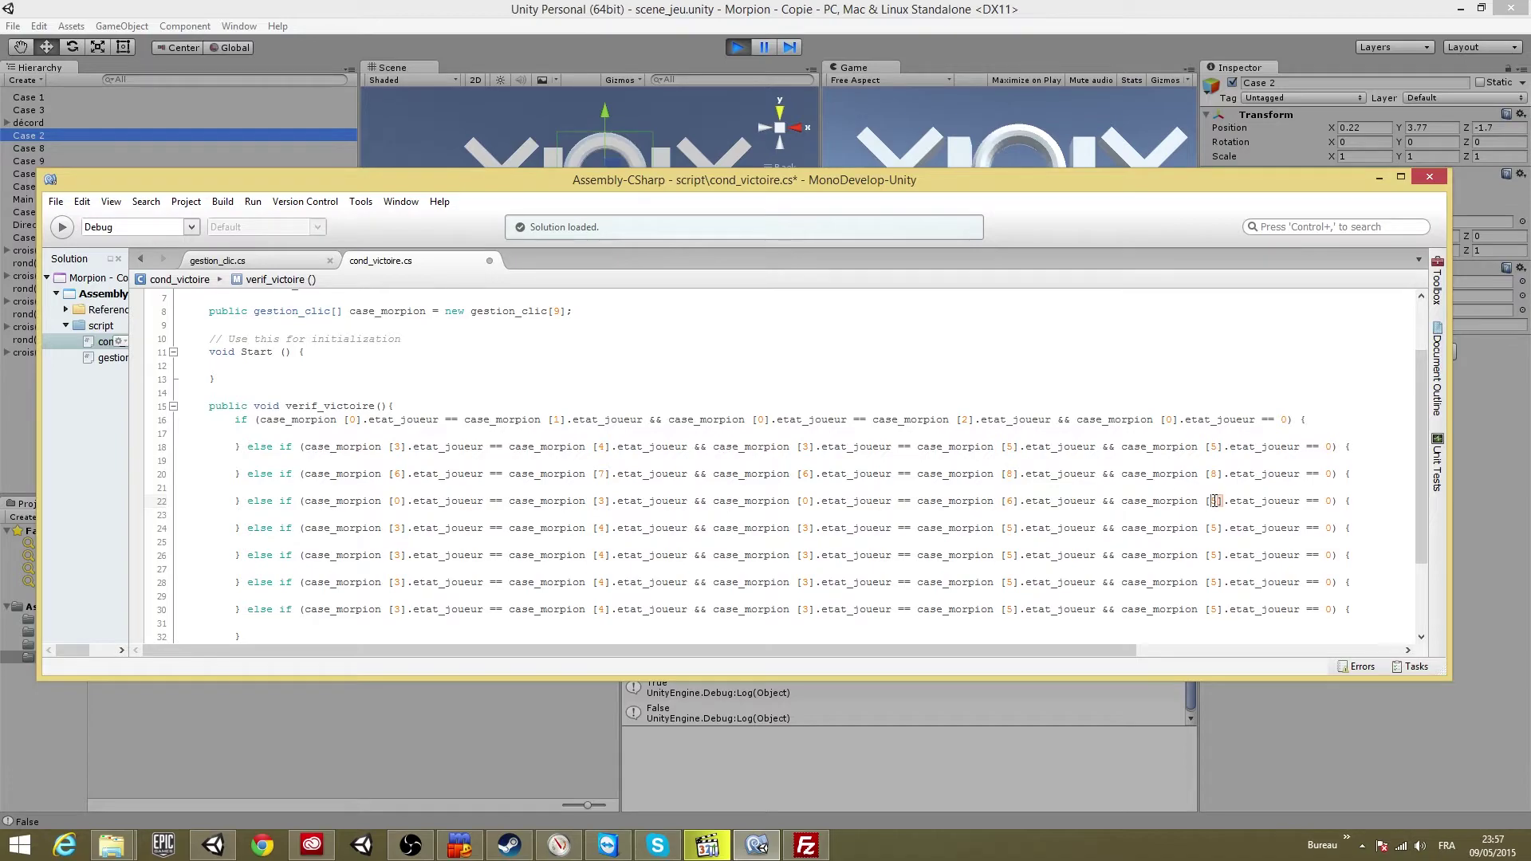
pyautogui.press('Delete')
pyautogui.write('6')
pyautogui.moveTo(874, 180); pyautogui.dragTo(874, 368)
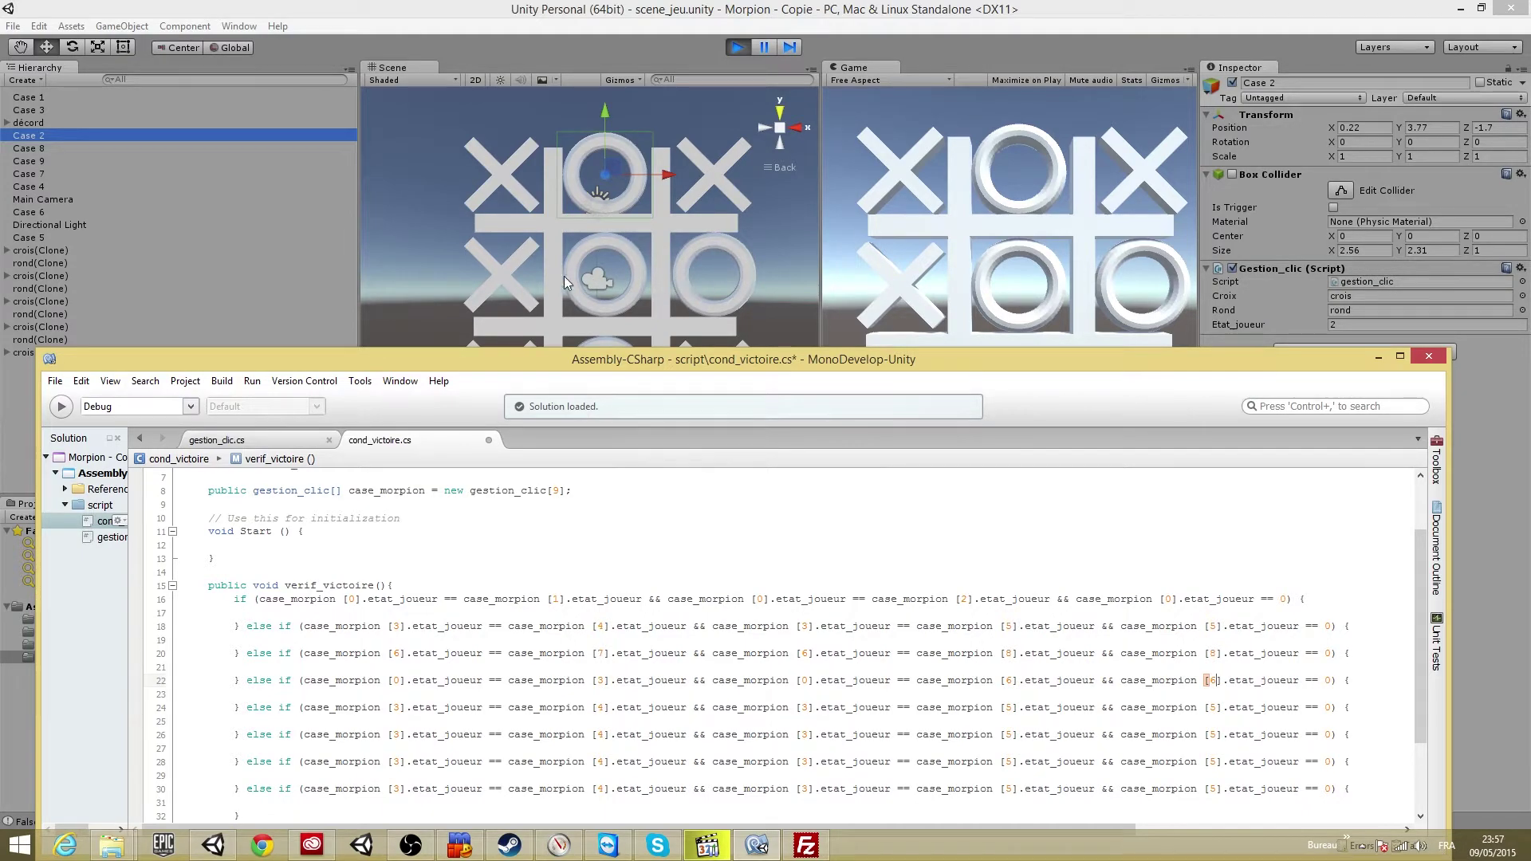
pyautogui.moveTo(804, 363); pyautogui.dragTo(796, 187)
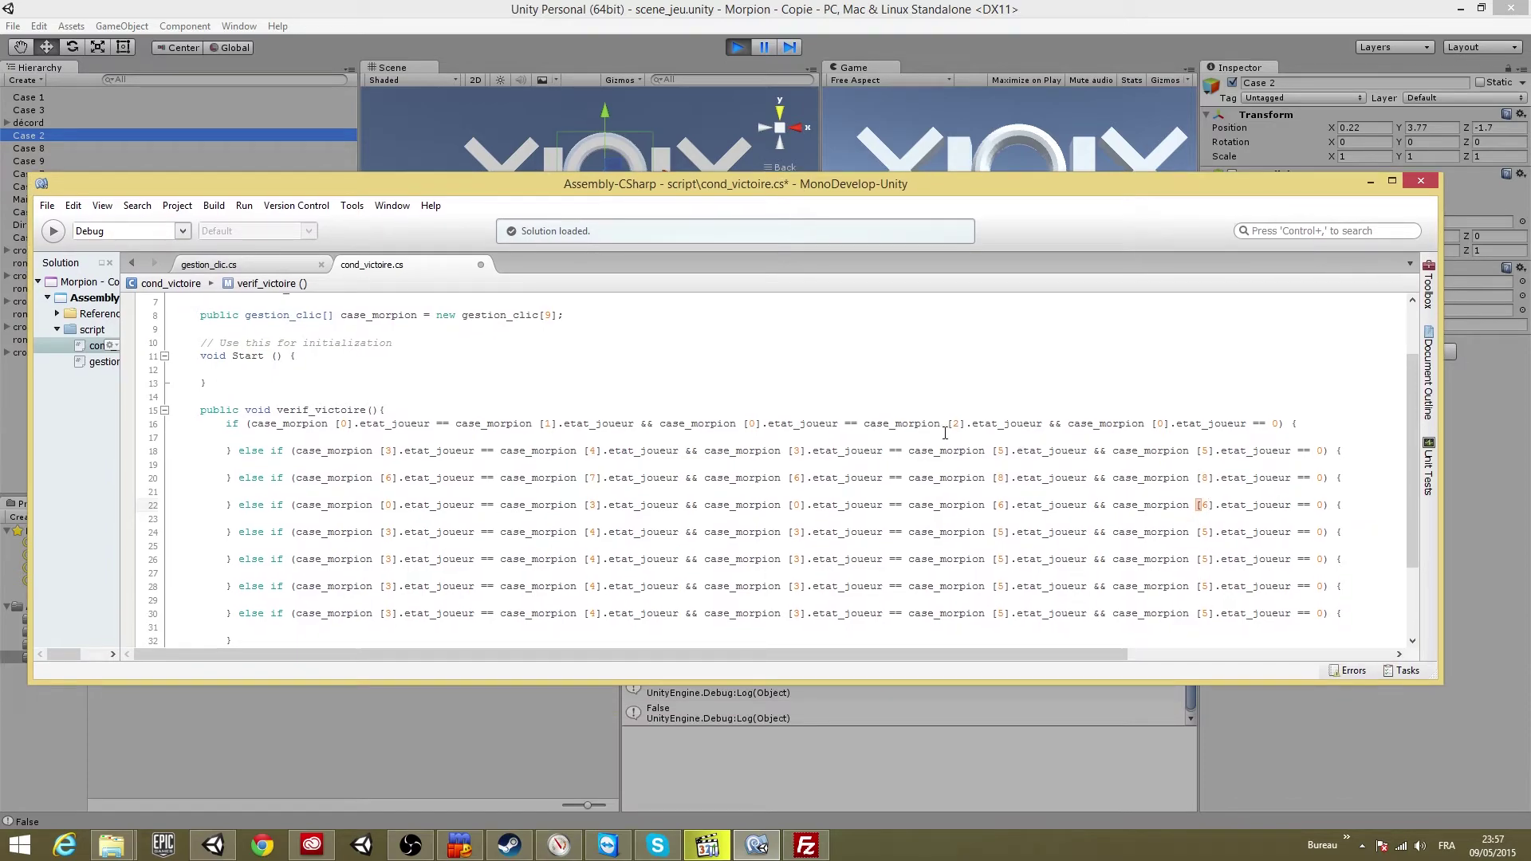
# Change line 24's case_morpion indices to 1, 4, 1, 7, 7 for the middle column
pyautogui.click(401, 533)
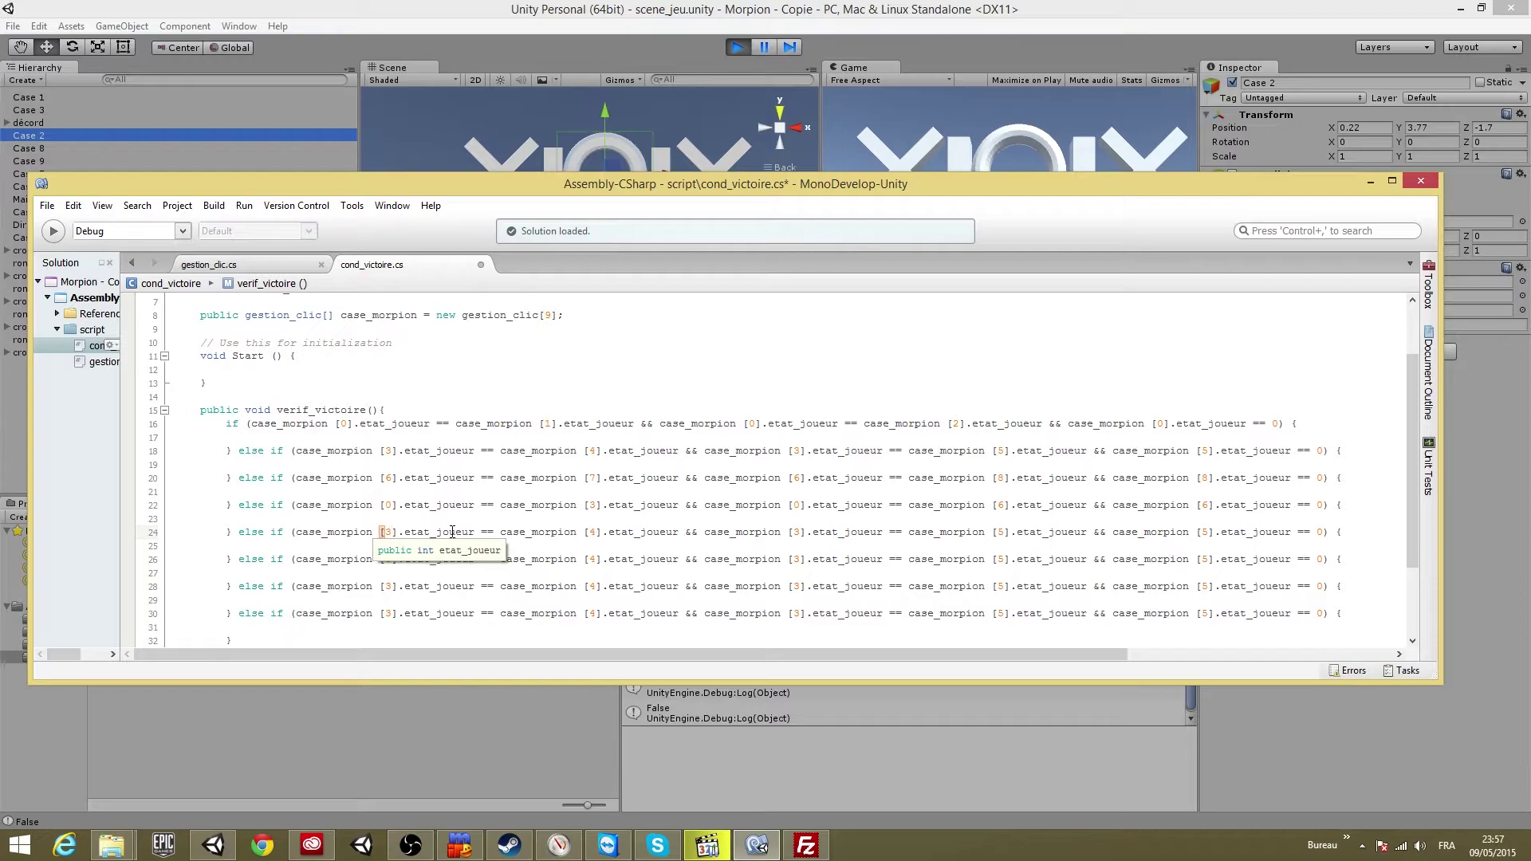
pyautogui.press('Delete')
pyautogui.write('1')
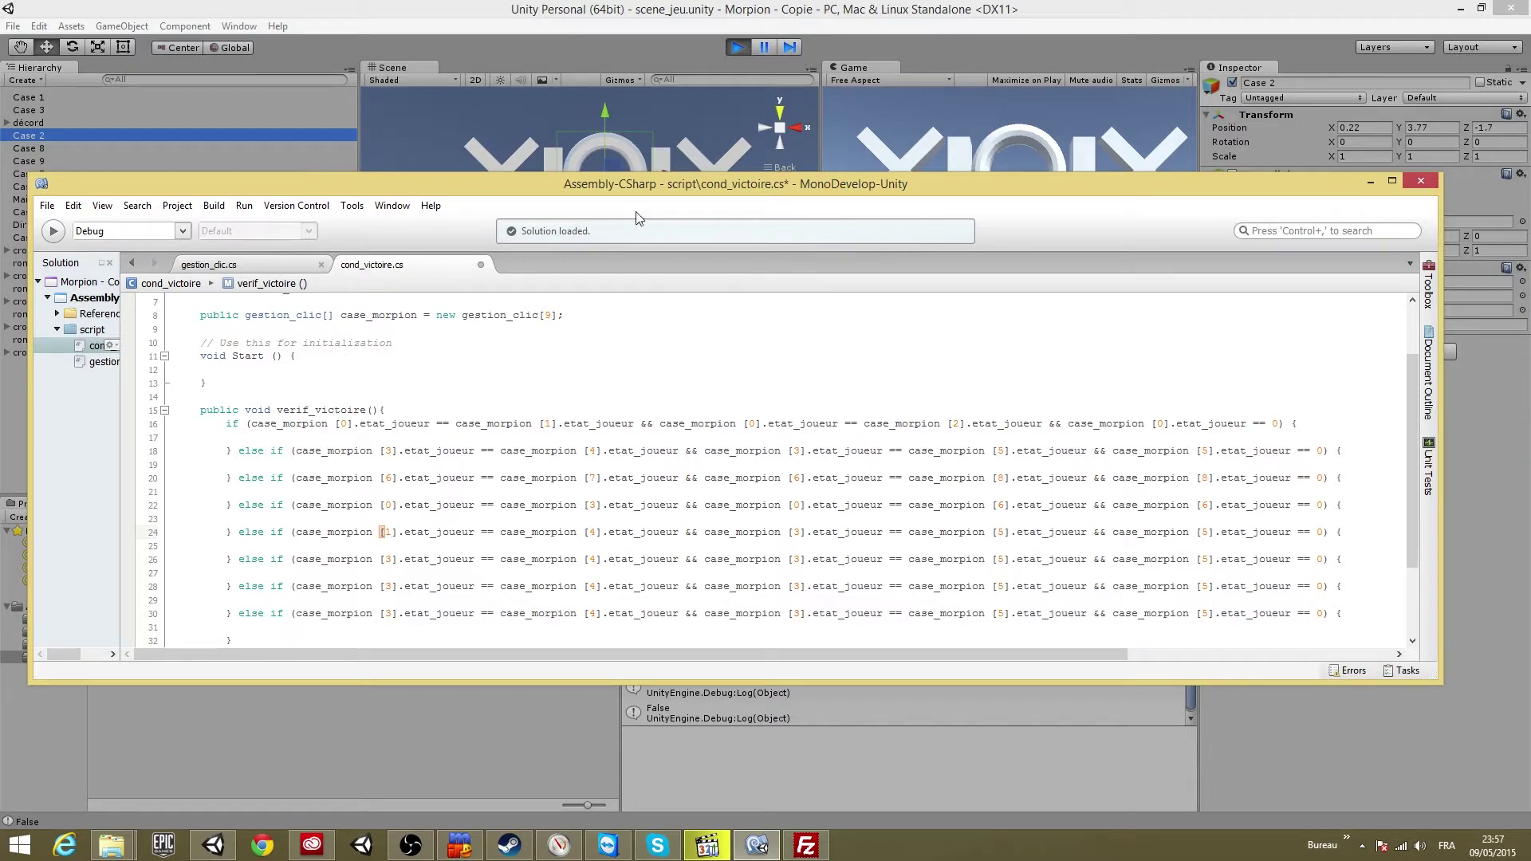
pyautogui.click(592, 533)
pyautogui.press('Delete')
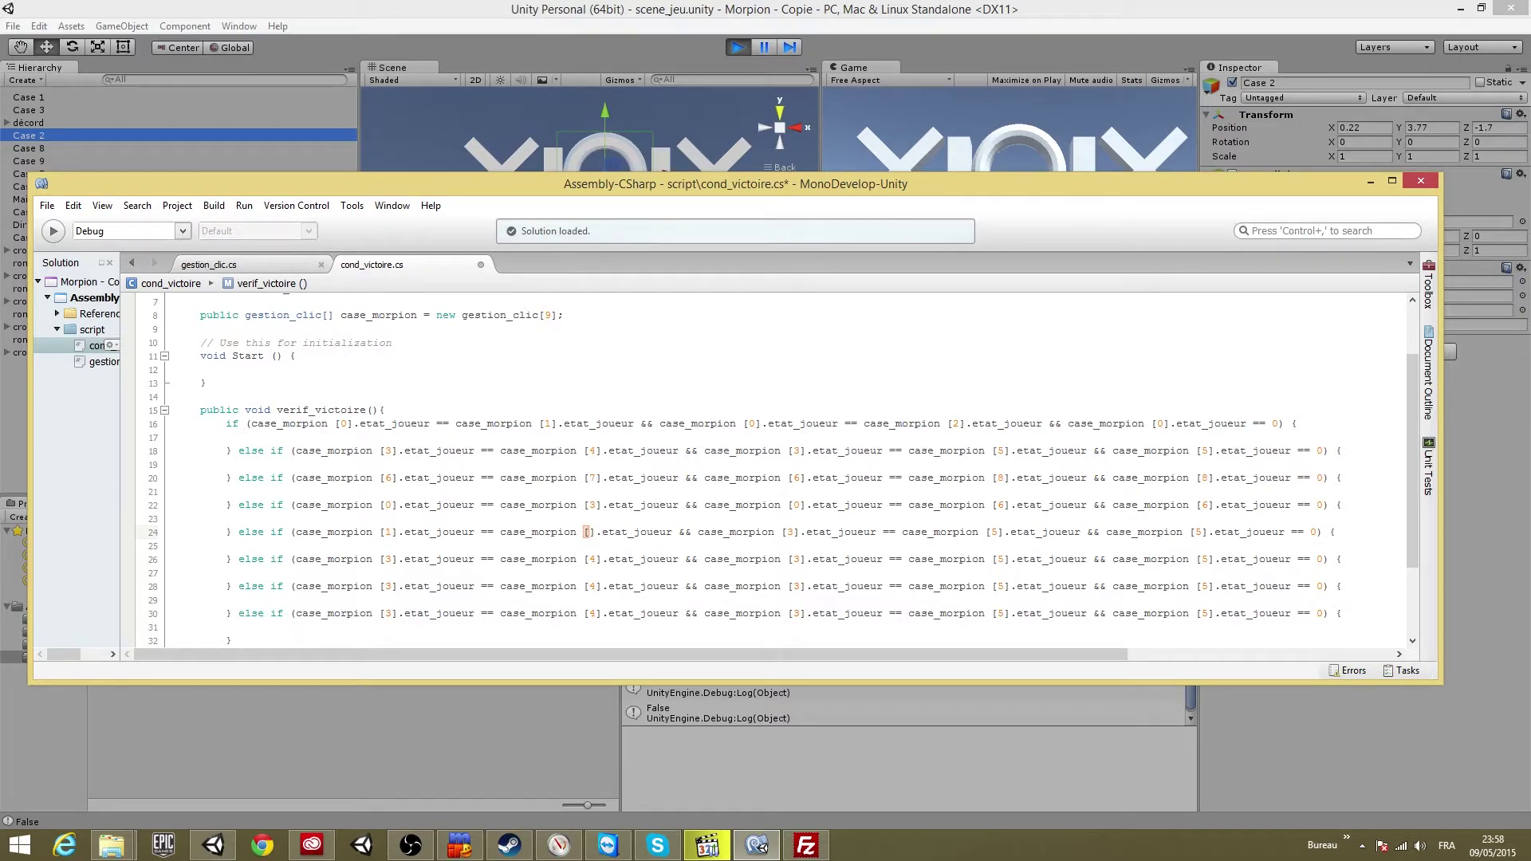
pyautogui.doubleClick(798, 532)
pyautogui.write('1')
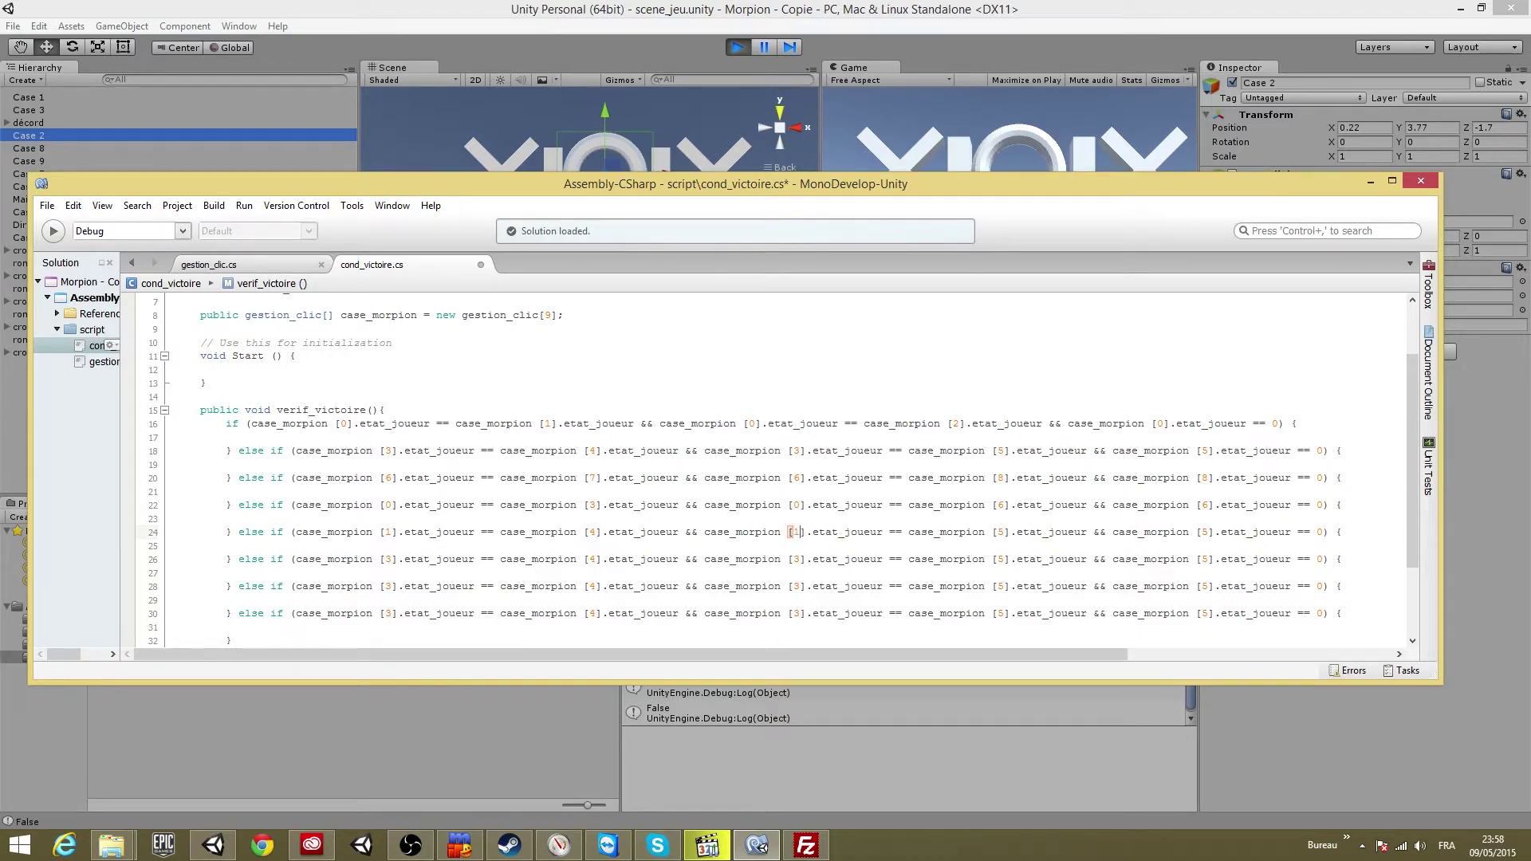
pyautogui.doubleClick(1001, 532)
pyautogui.press('BackSpace')
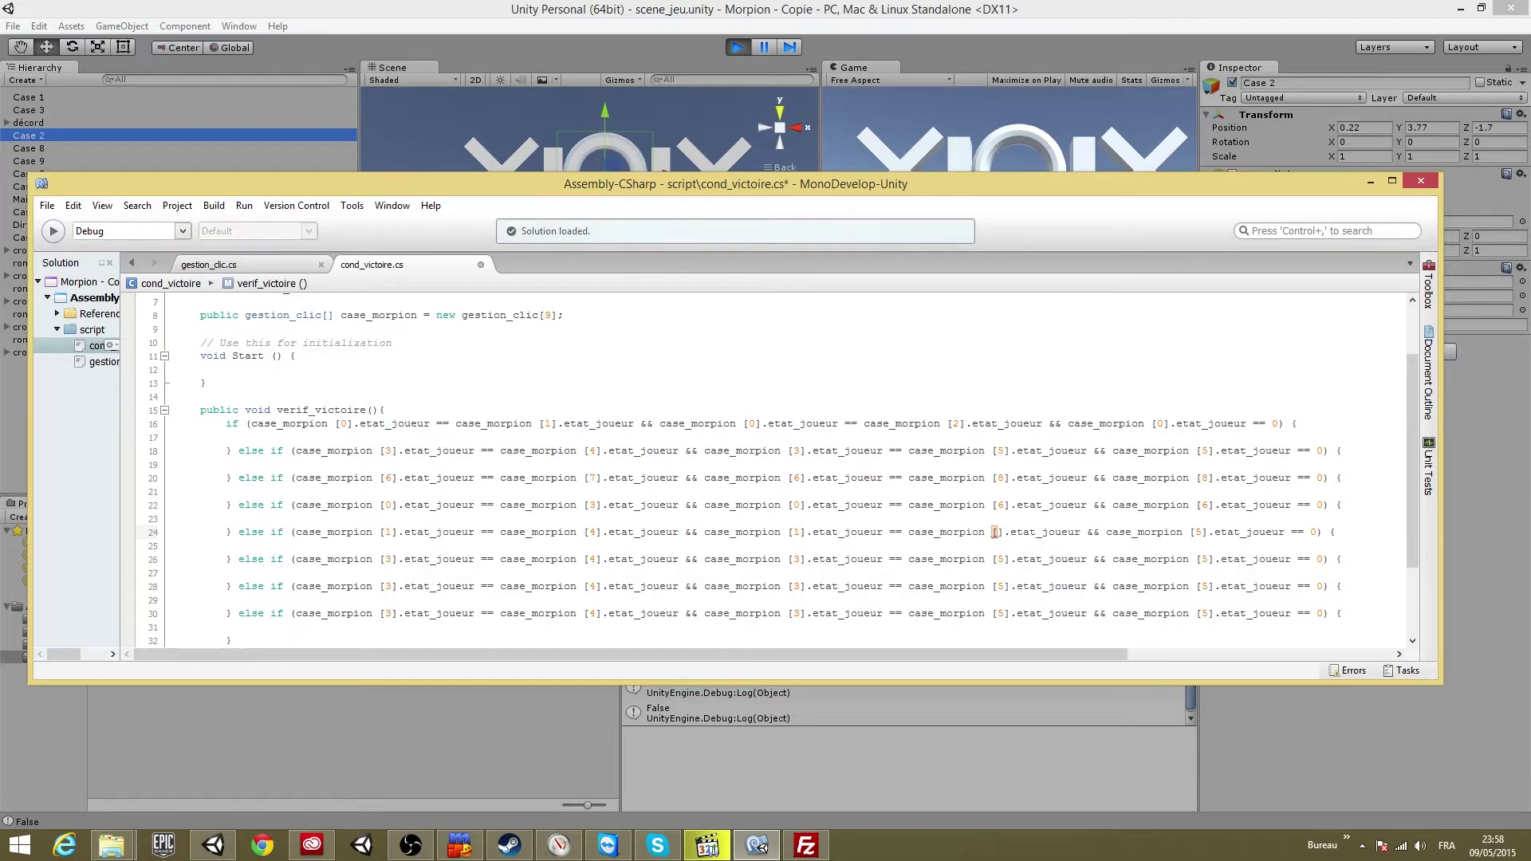
pyautogui.write('7')
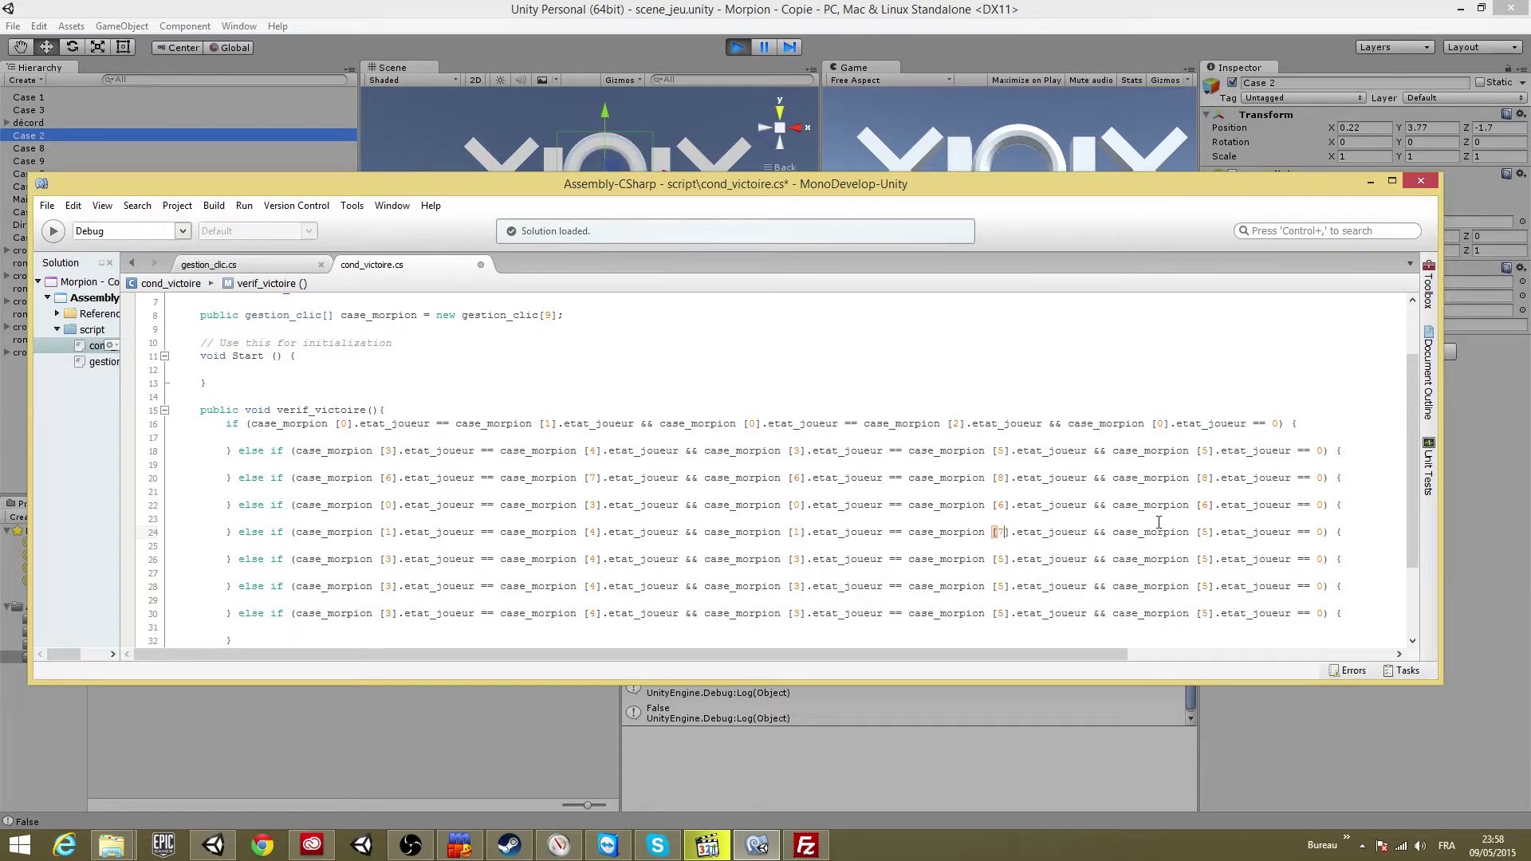
pyautogui.doubleClick(1206, 532)
pyautogui.press('BackSpace')
pyautogui.write('7')
# Set line 26's first three indices to 2, 5, 2, rejoining the accidentally split line
pyautogui.click(391, 559)
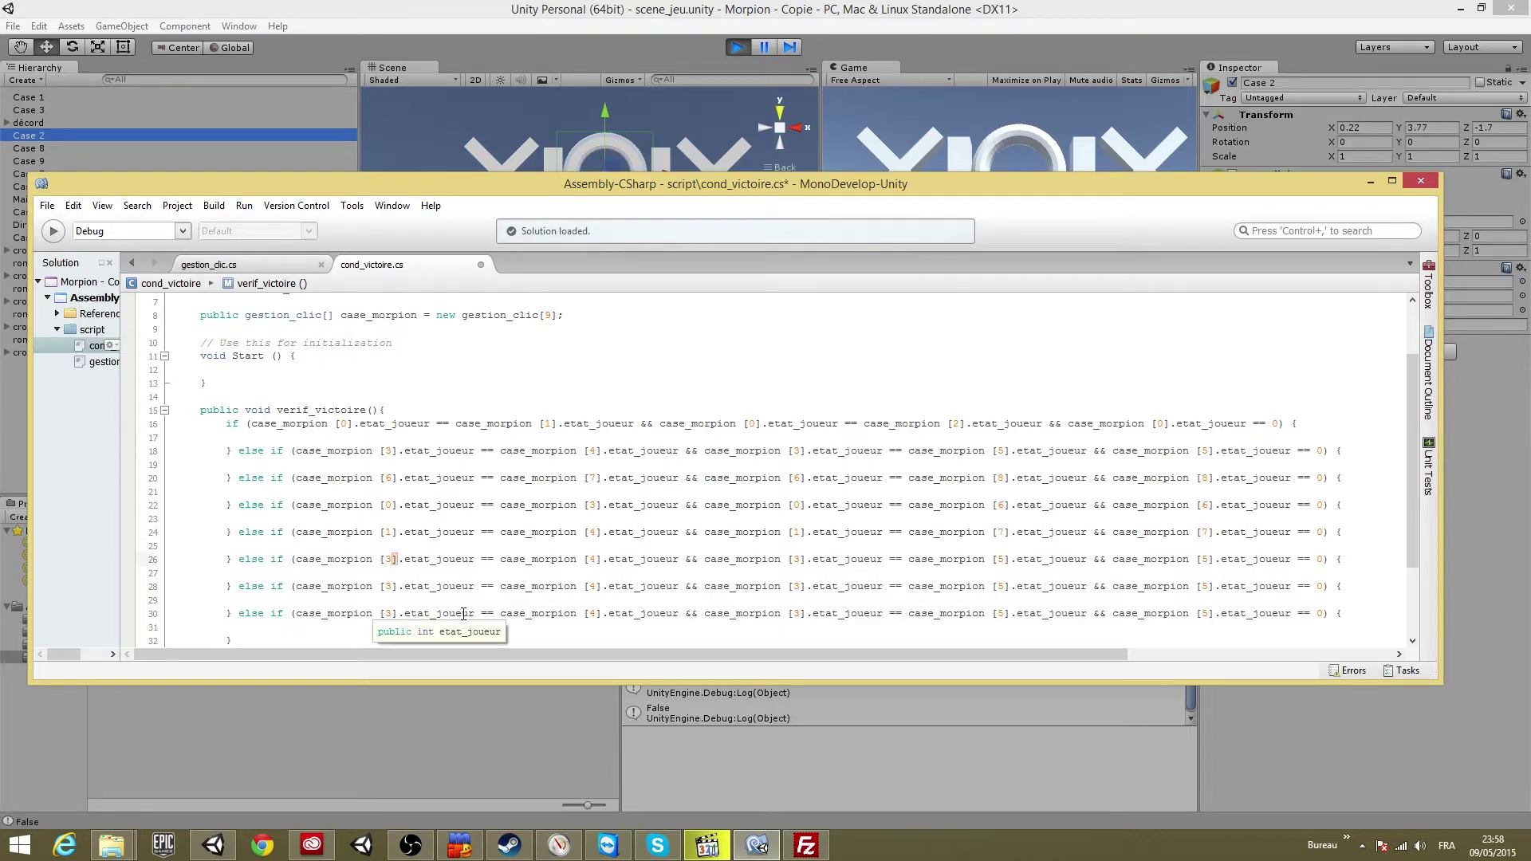
pyautogui.press('BackSpace')
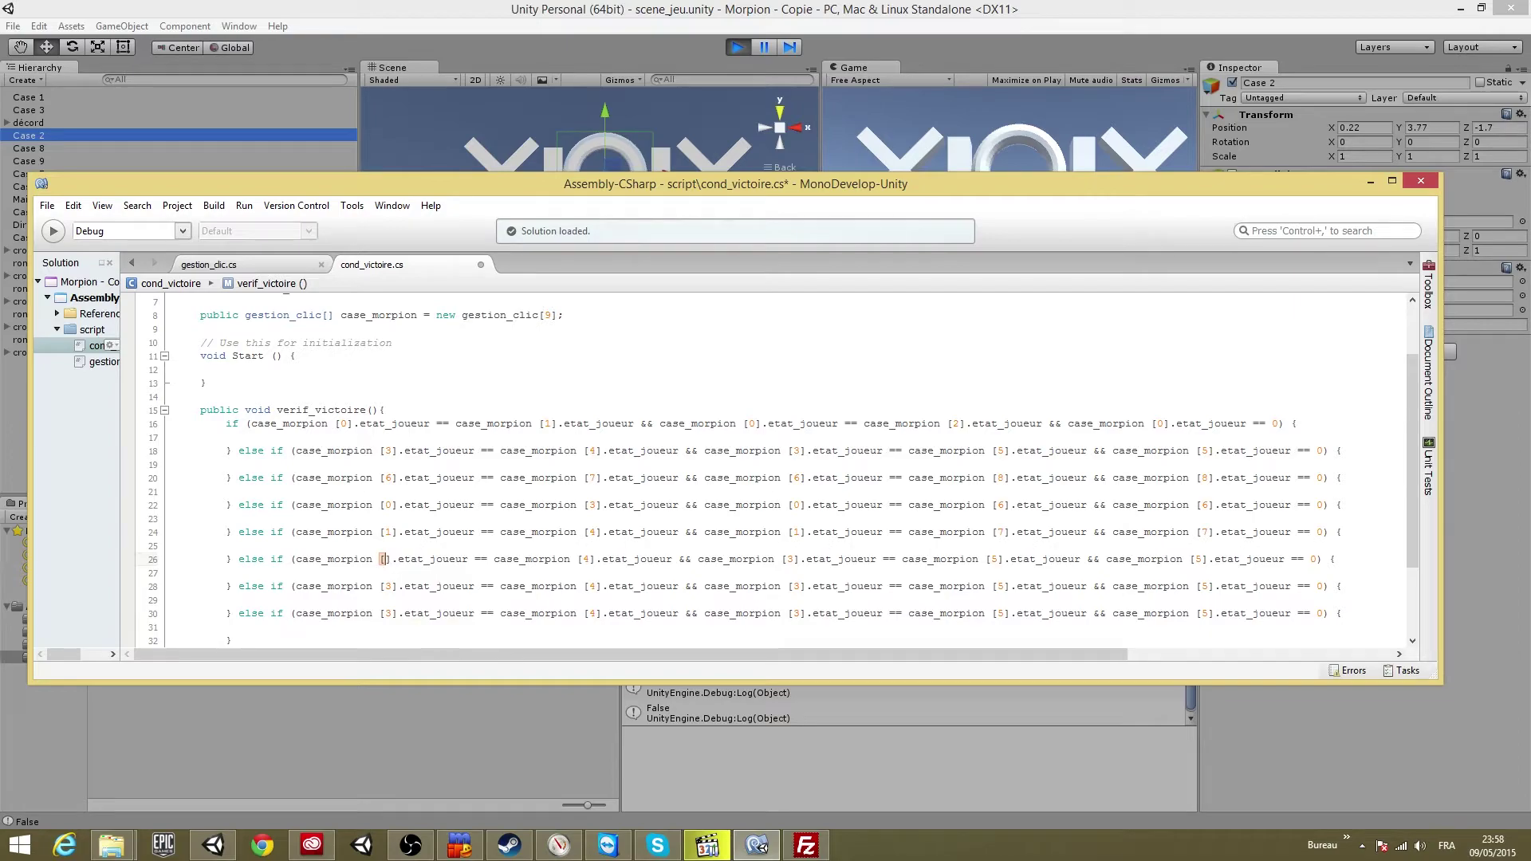
pyautogui.write('2')
pyautogui.doubleClick(591, 559)
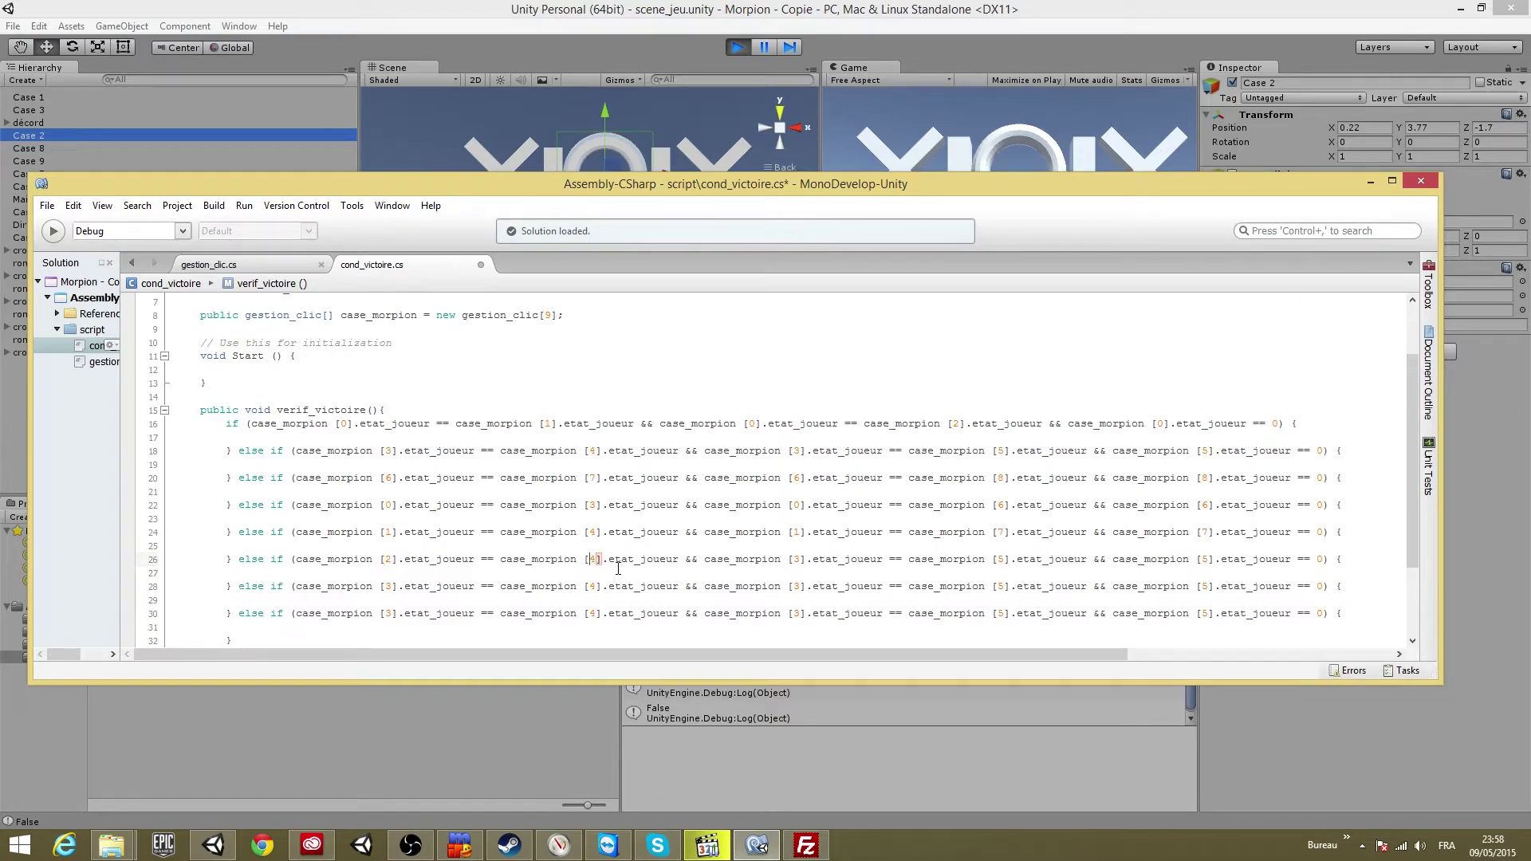
pyautogui.press('BackSpace')
pyautogui.write('5')
pyautogui.click(800, 559)
pyautogui.press('BackSpace')
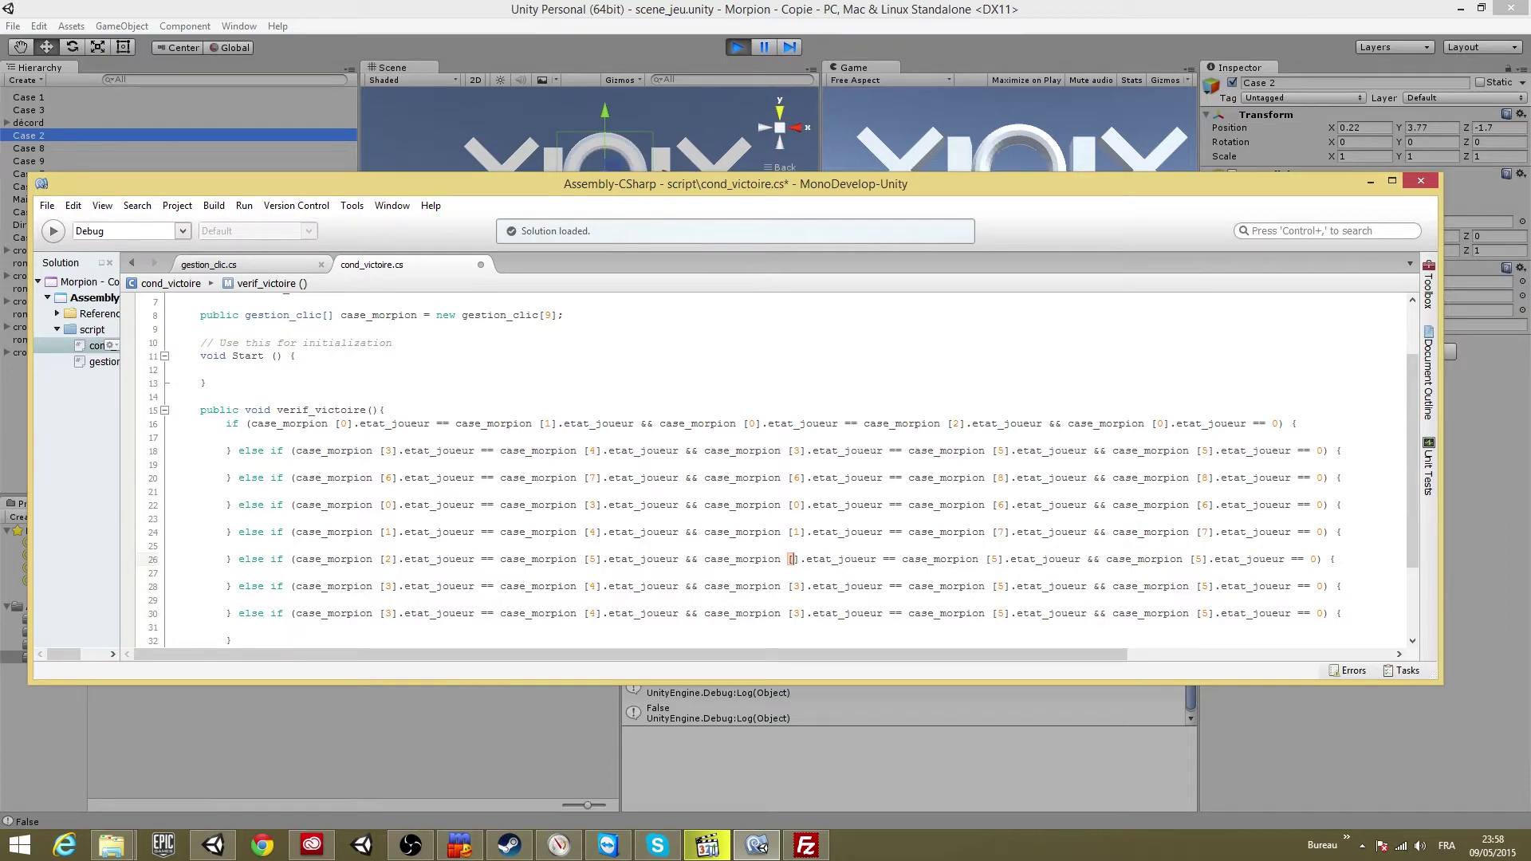
pyautogui.press('Return')
pyautogui.press('Delete')
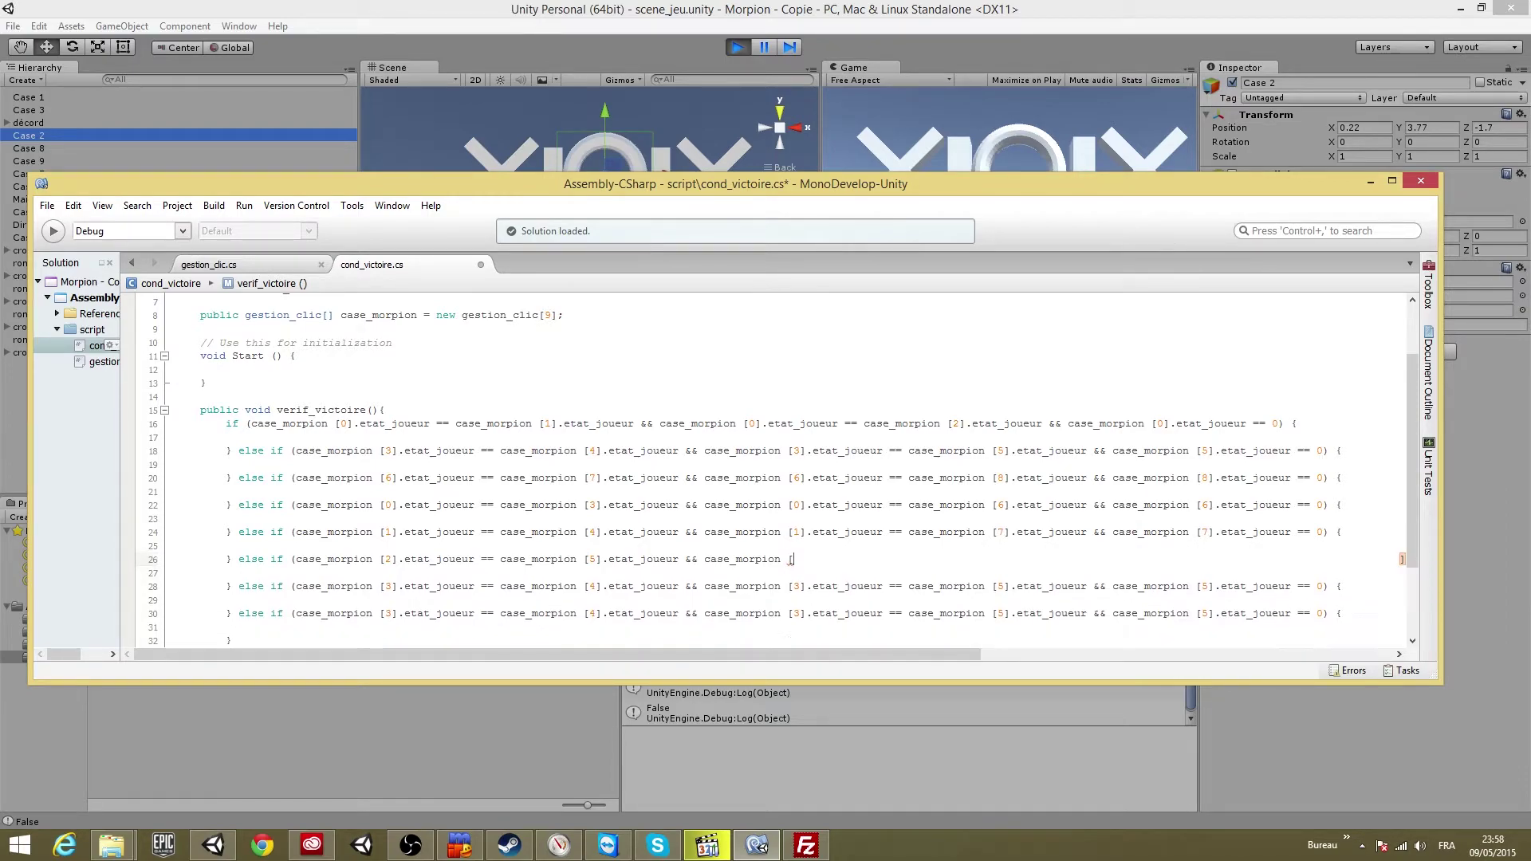
pyautogui.press('Delete')
pyautogui.press('Delete')
pyautogui.press('Delete')
pyautogui.press('Delete')
pyautogui.press('Delete')
pyautogui.press('Delete')
pyautogui.press('Delete')
pyautogui.press('Delete')
pyautogui.press('Delete')
pyautogui.press('Delete')
pyautogui.press('Delete')
pyautogui.press('Delete')
pyautogui.press('Delete')
pyautogui.press('Delete')
pyautogui.press('Delete')
pyautogui.press('Delete')
pyautogui.press('Delete')
pyautogui.press('Delete')
# Set line 26's last two indices to 8, completing the right-column check
pyautogui.press('Delete')
pyautogui.press('Delete')
pyautogui.press('Delete')
pyautogui.press('Delete')
pyautogui.press('Delete')
pyautogui.press('Delete')
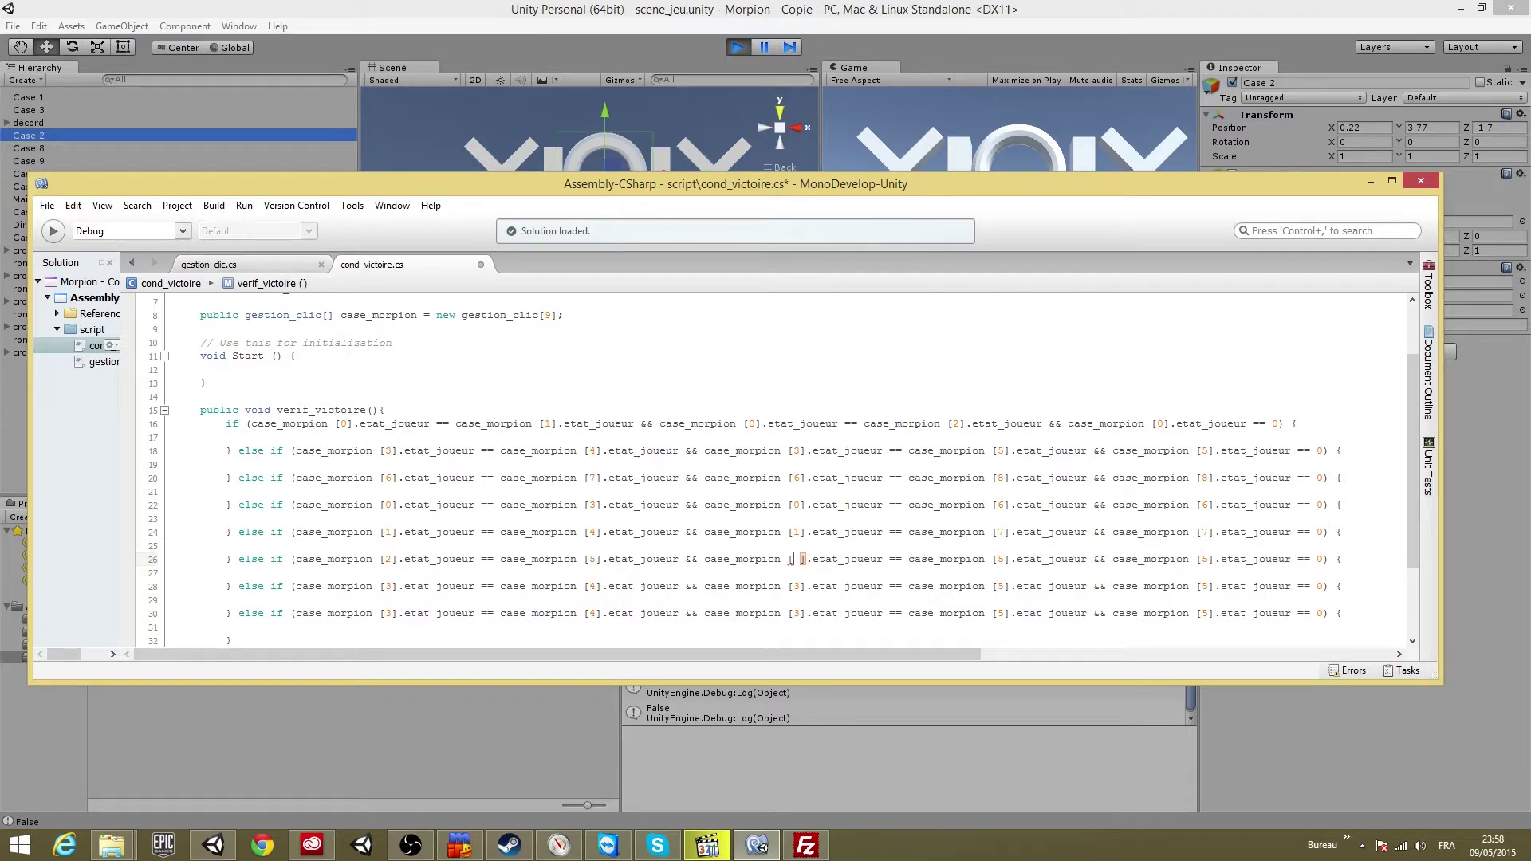
pyautogui.press('Delete')
pyautogui.press('Delete')
pyautogui.press('Delete')
pyautogui.write('2')
pyautogui.click(1003, 559)
pyautogui.press('BackSpace')
pyautogui.write('8')
pyautogui.click(1199, 559)
pyautogui.press('Delete')
pyautogui.write('8')
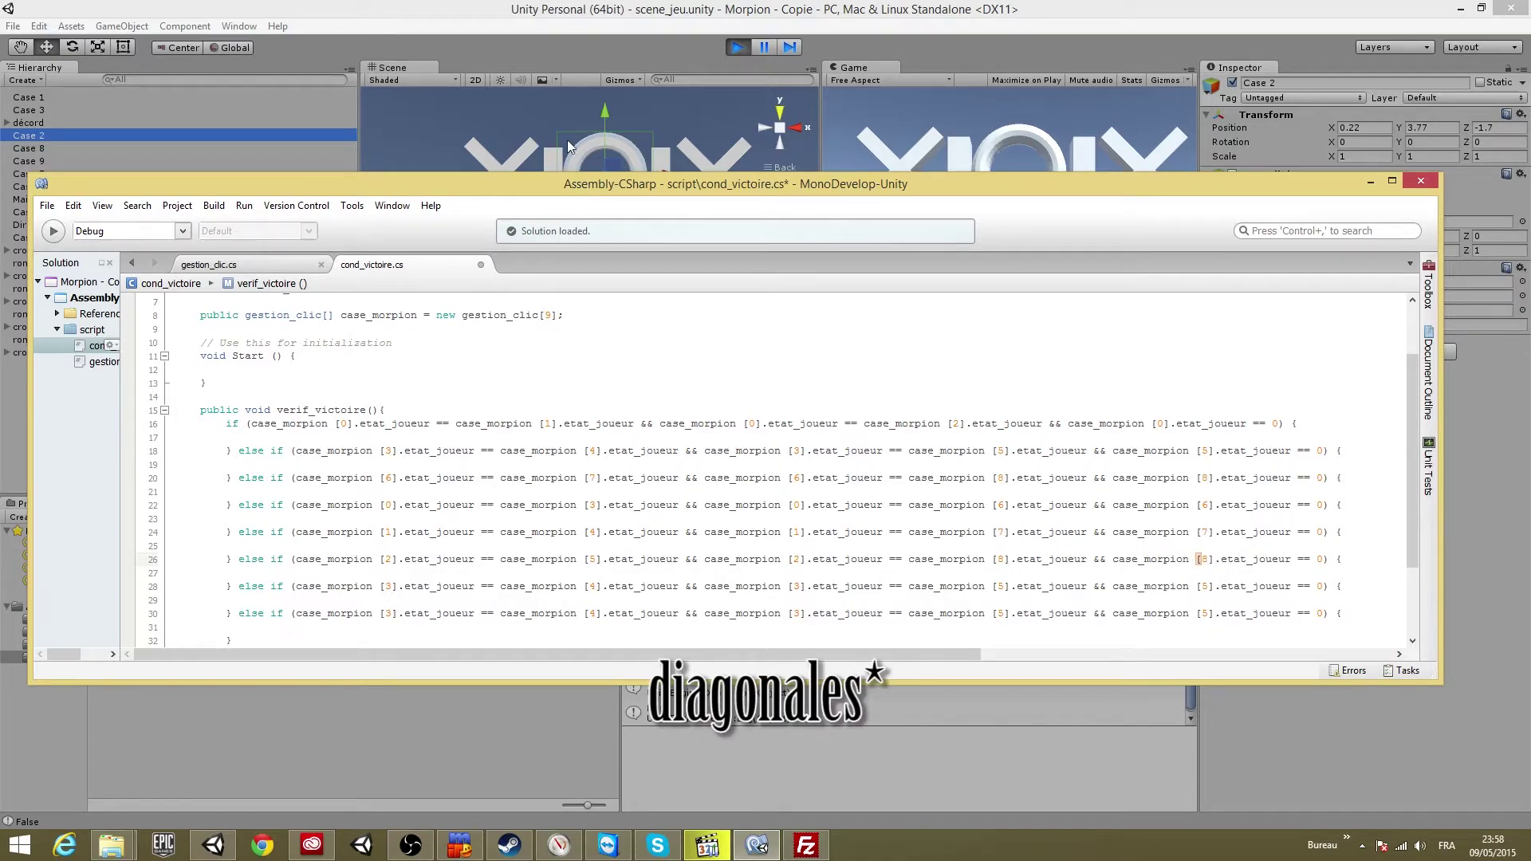
pyautogui.click(385, 586)
# Change line 28's indices to 0, 4, 0, 8, 8 for the first diagonal
pyautogui.press('Delete')
pyautogui.write('0')
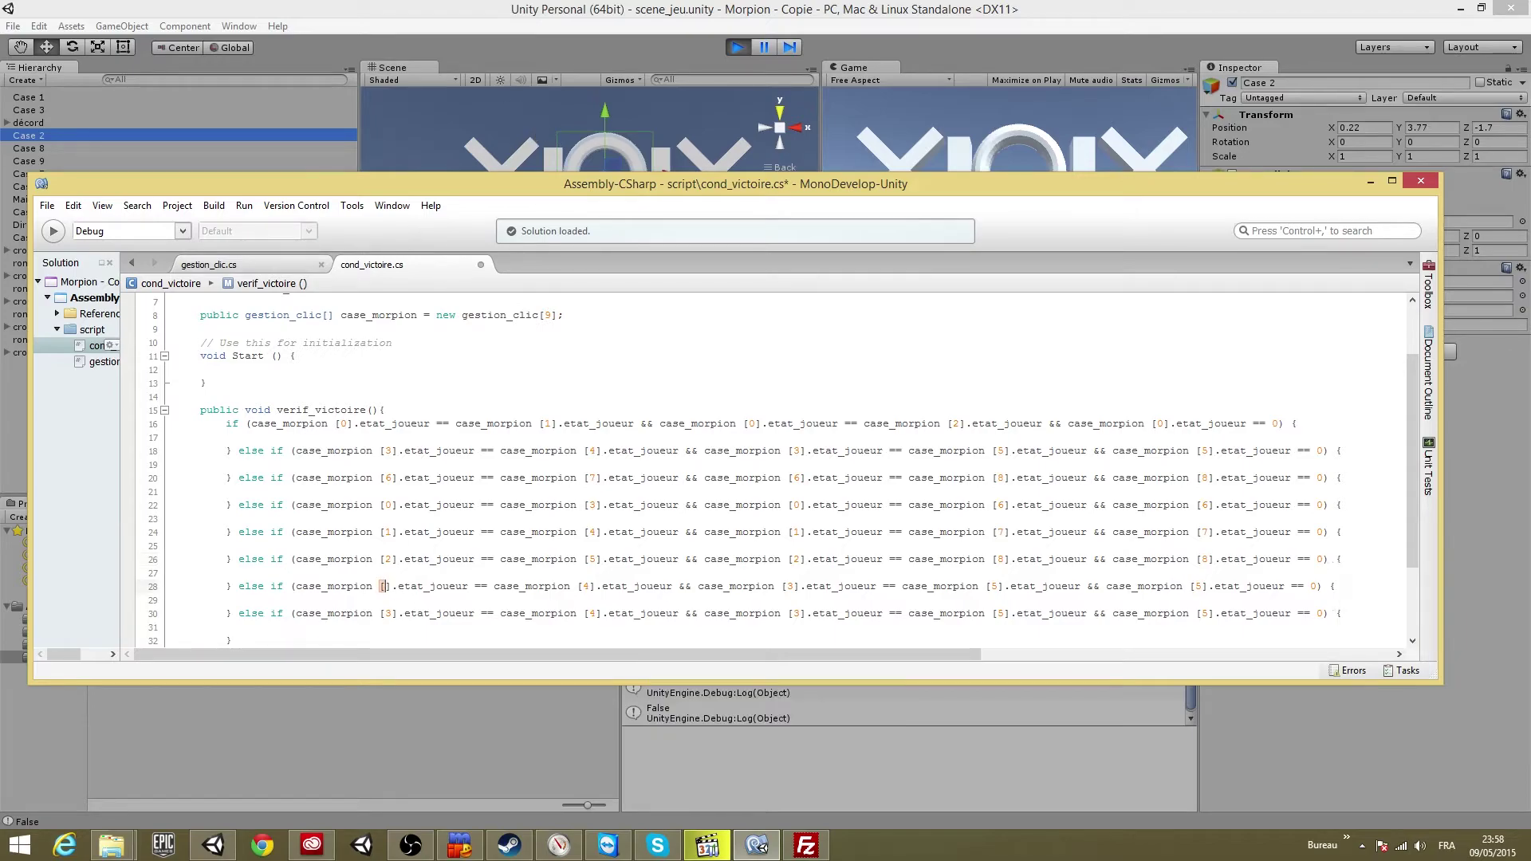
pyautogui.click(591, 586)
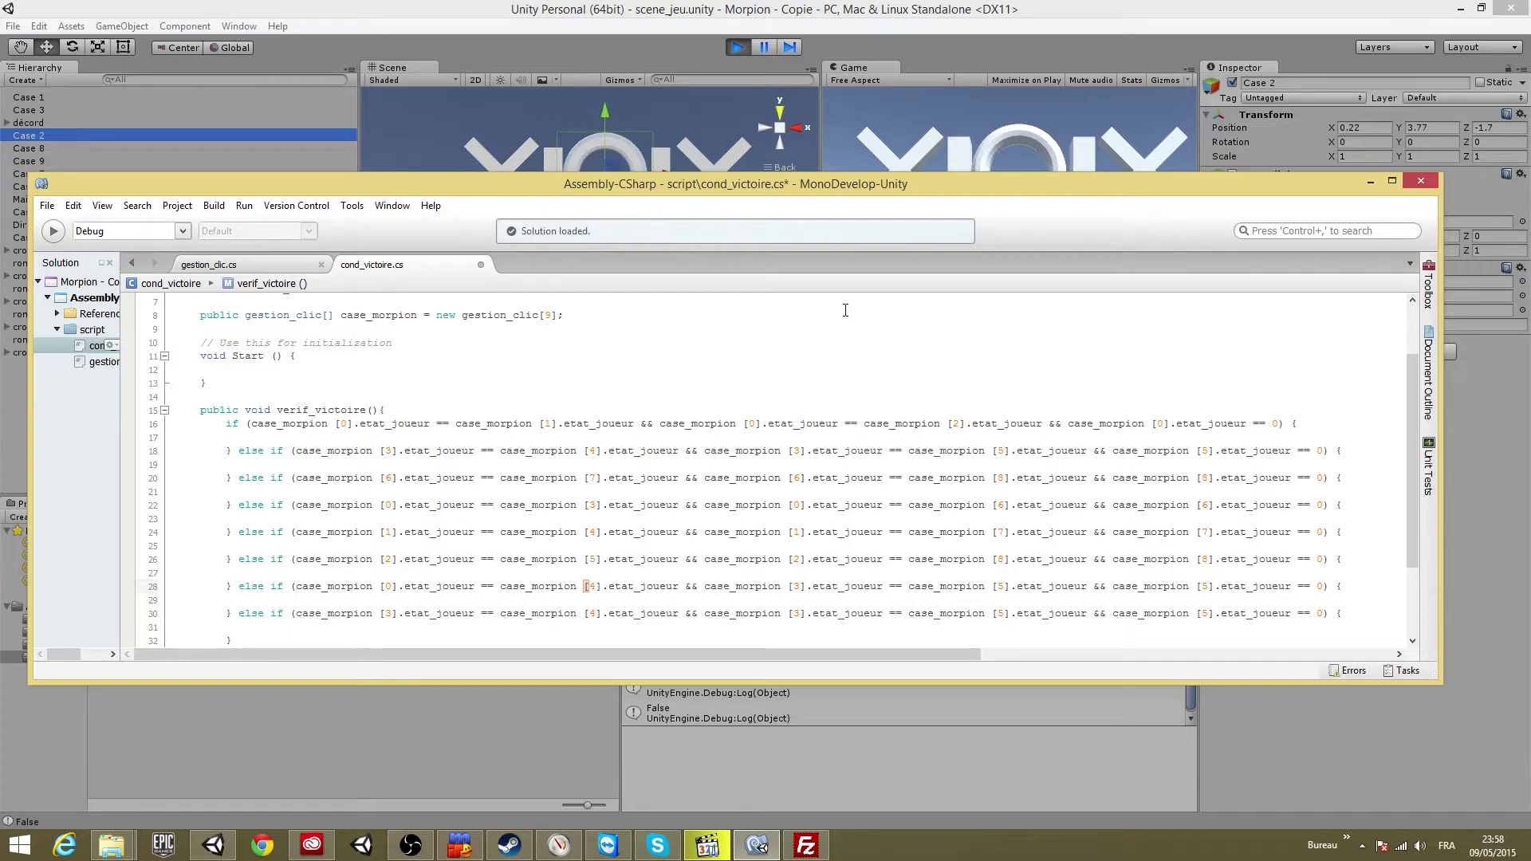
pyautogui.click(792, 586)
pyautogui.press('Delete')
pyautogui.write('0')
pyautogui.click(1007, 587)
pyautogui.press('BackSpace')
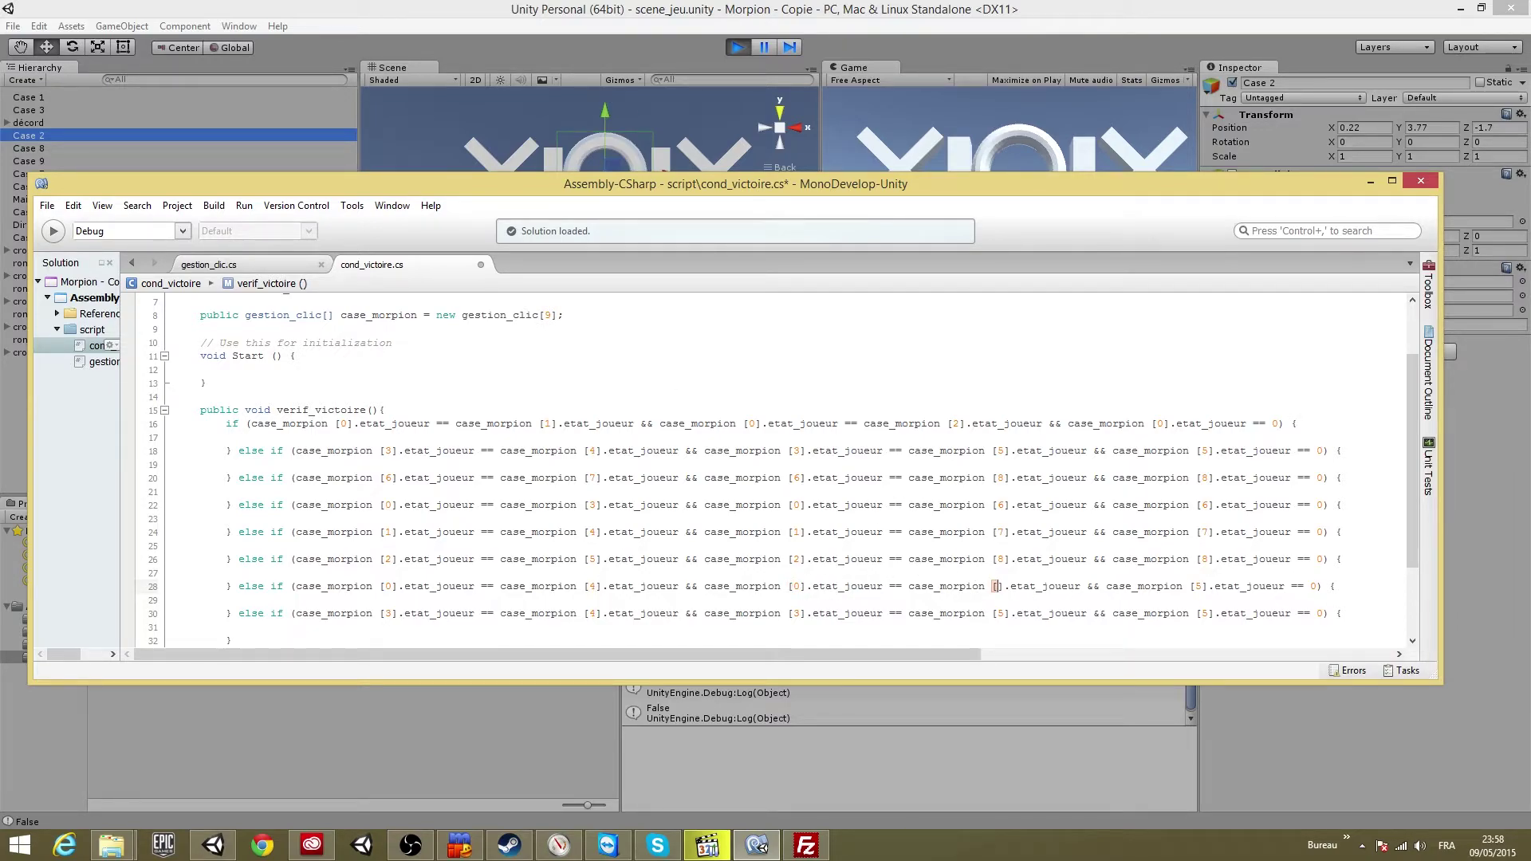
pyautogui.write('8')
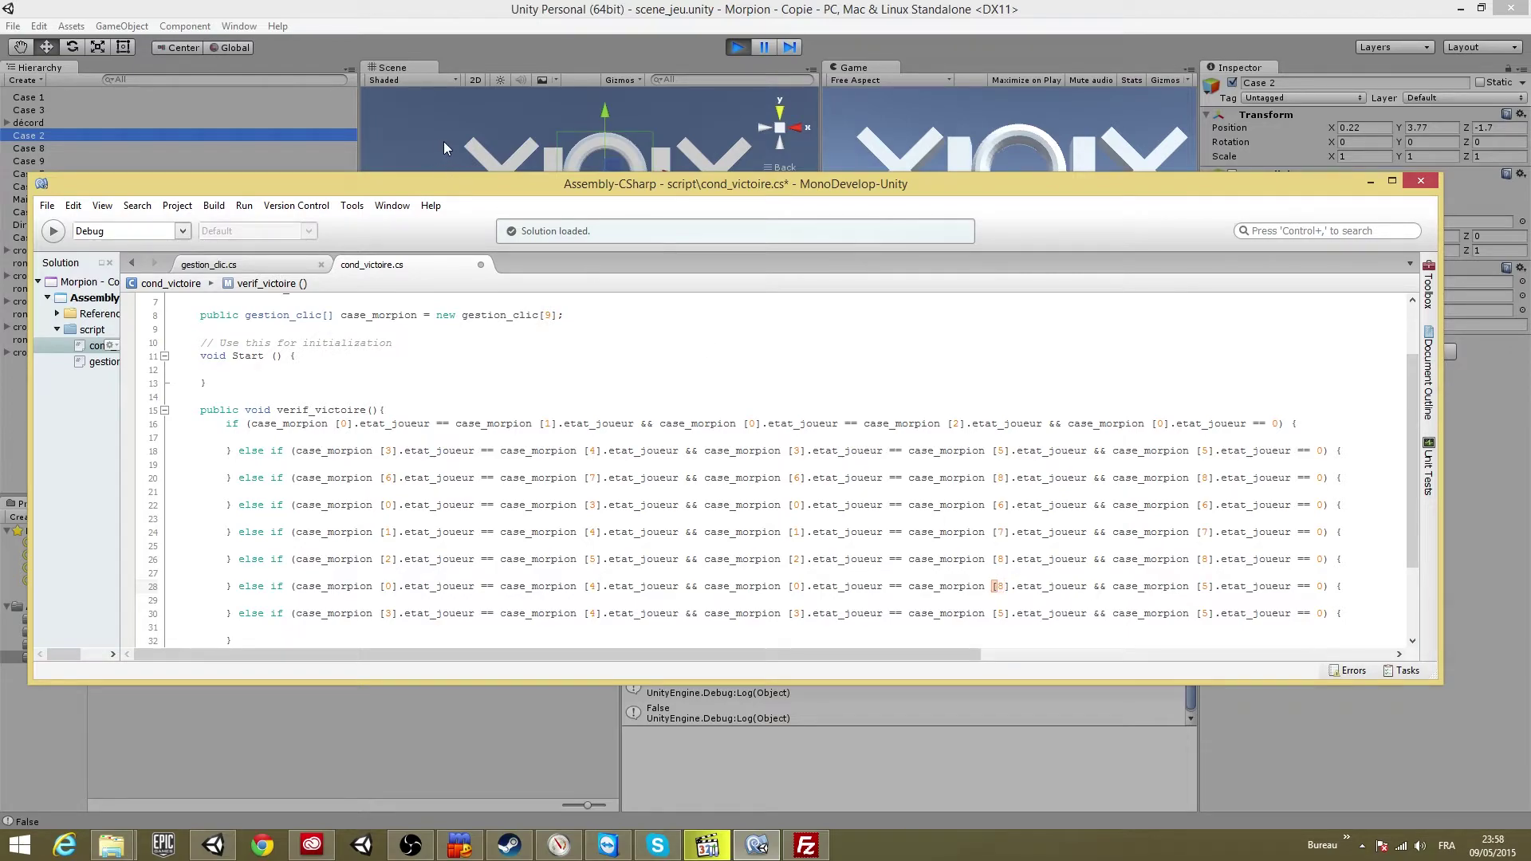
pyautogui.click(1206, 587)
pyautogui.write('8')
# Set line 30's first three indices to 6, 4, 6, correcting the mistyped entries
pyautogui.doubleClick(389, 612)
pyautogui.write('3')
pyautogui.press('Left')
pyautogui.press('BackSpace')
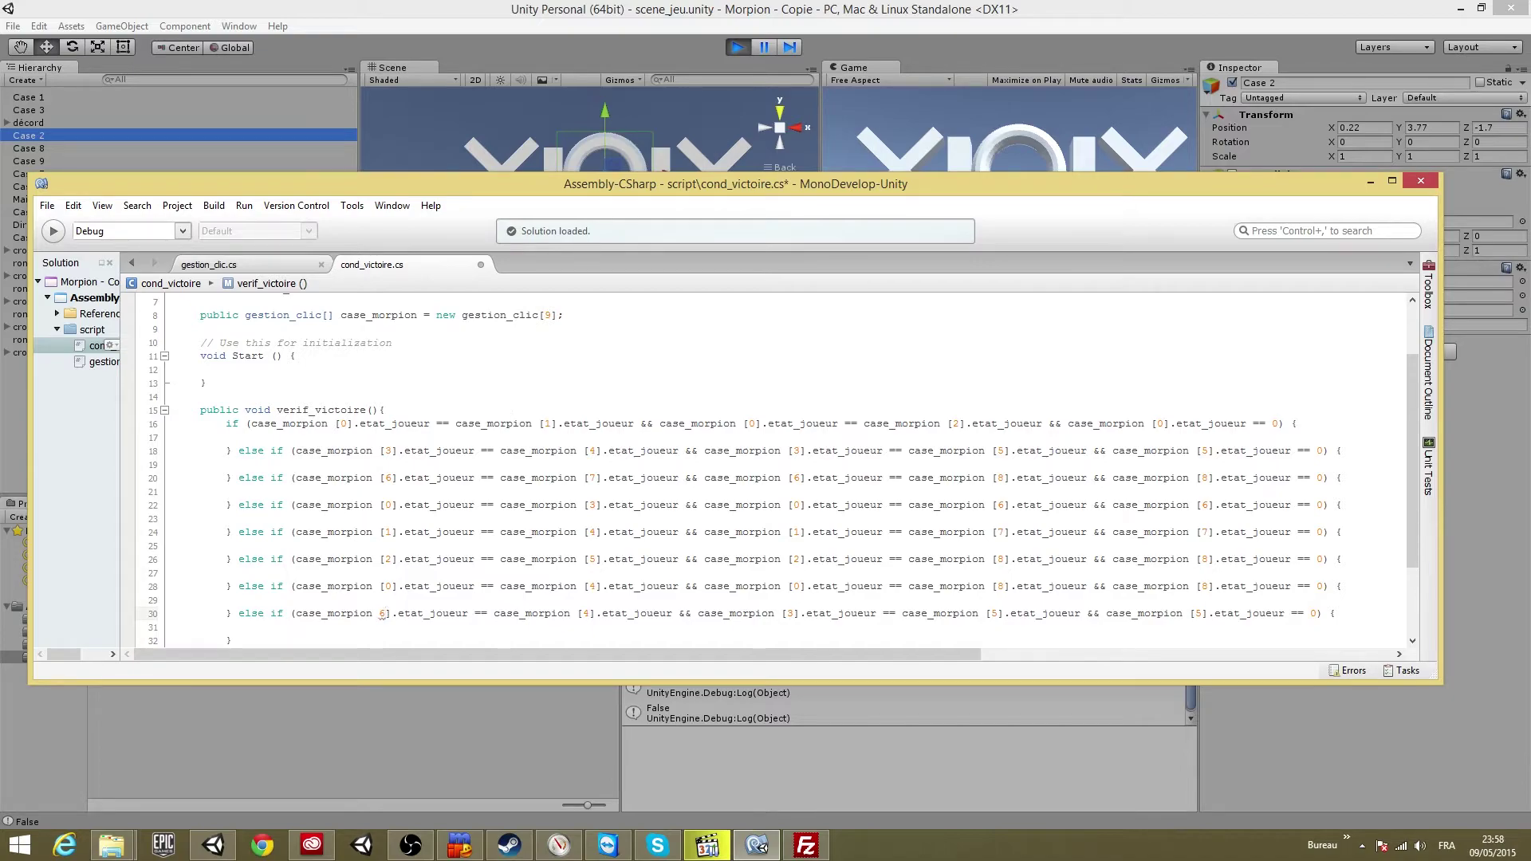
pyautogui.write('[')
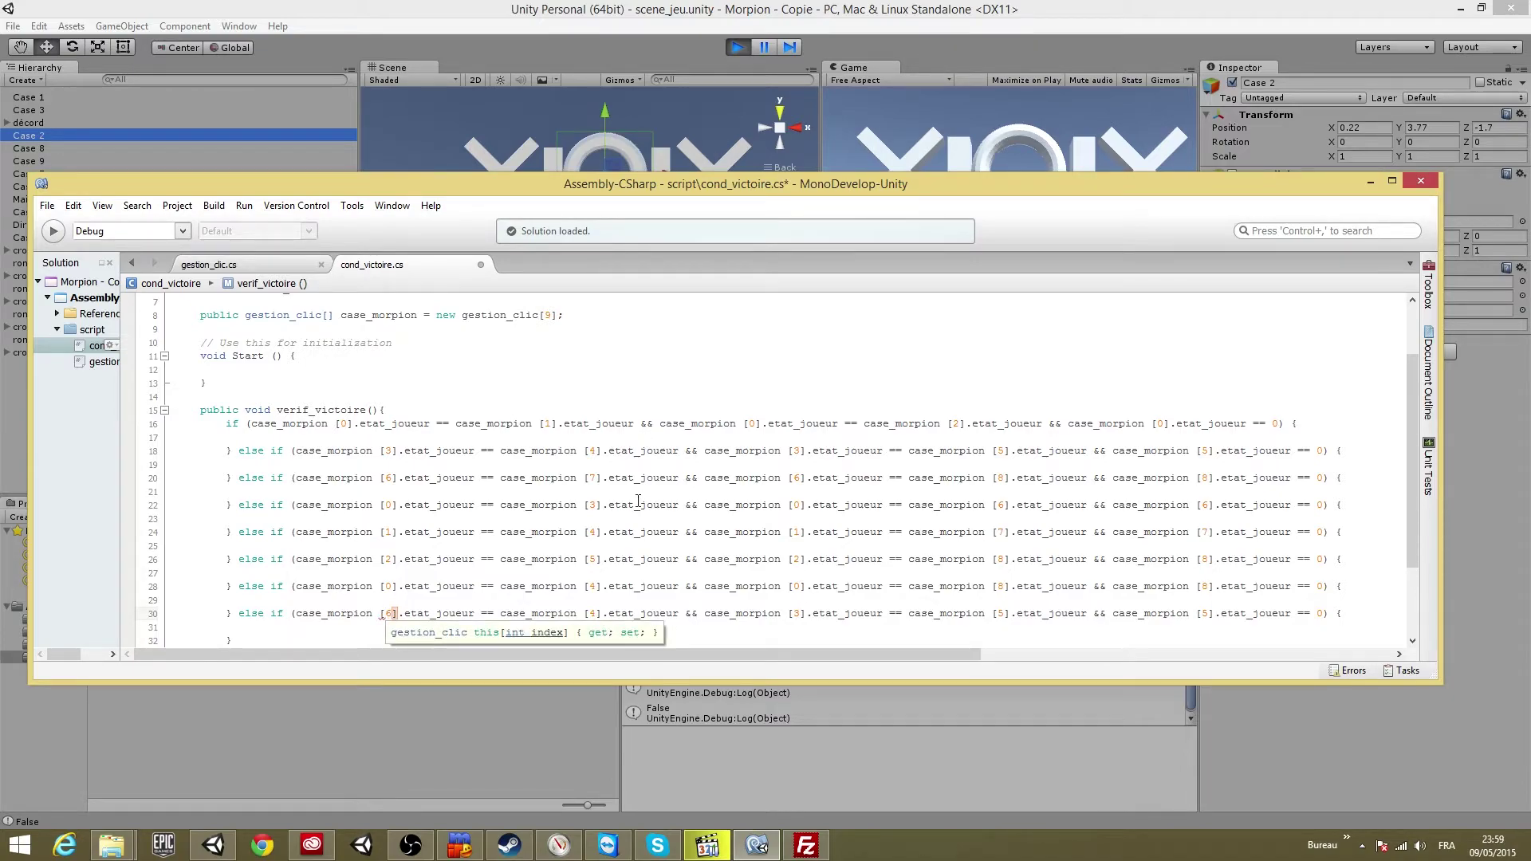
pyautogui.click(595, 613)
pyautogui.click(800, 615)
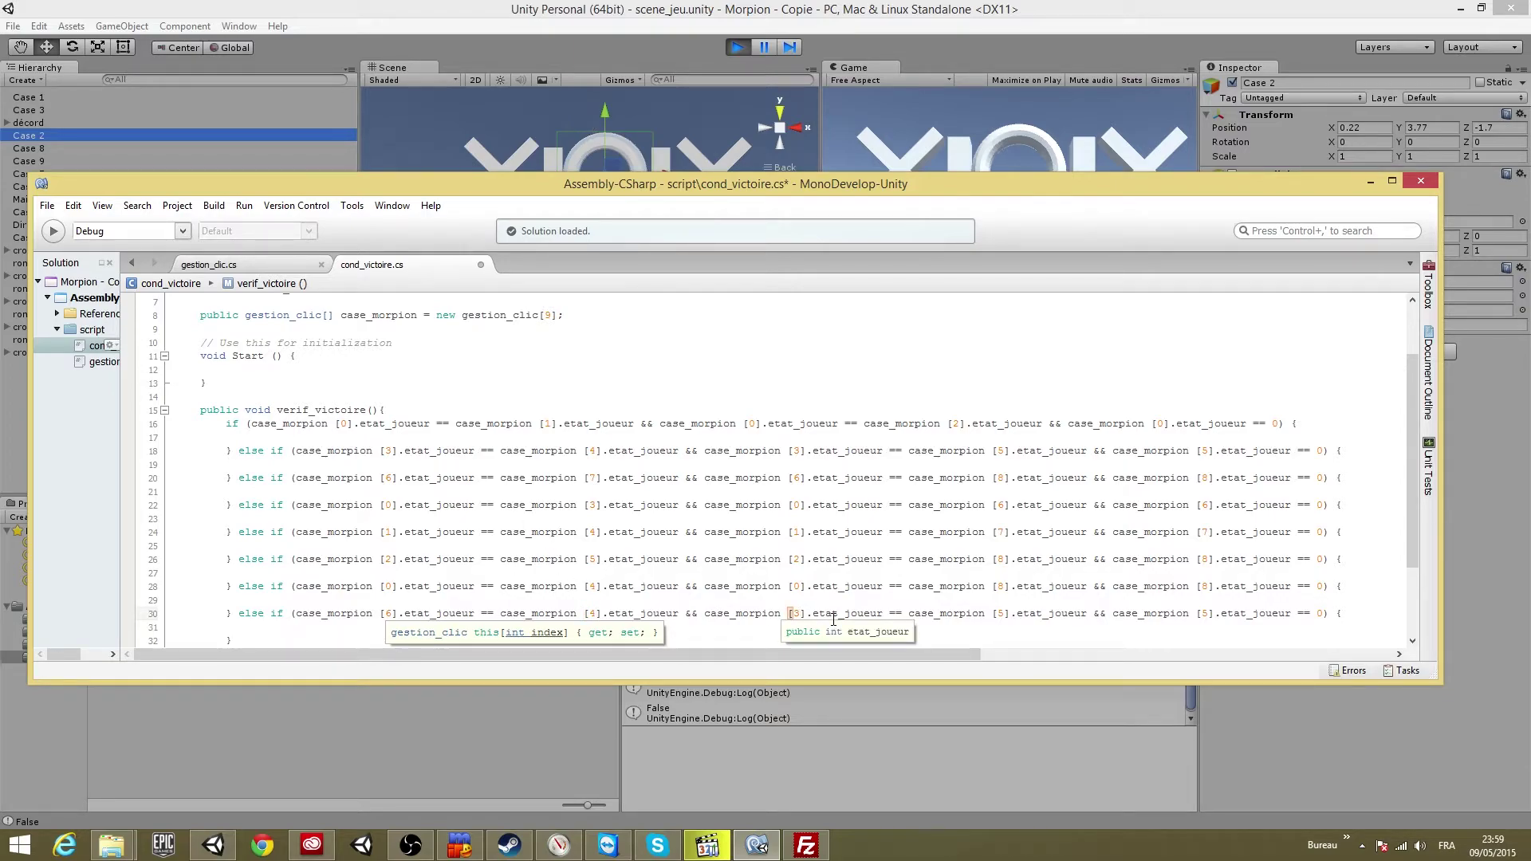
pyautogui.press('BackSpace')
pyautogui.press('Delete')
pyautogui.write('5')
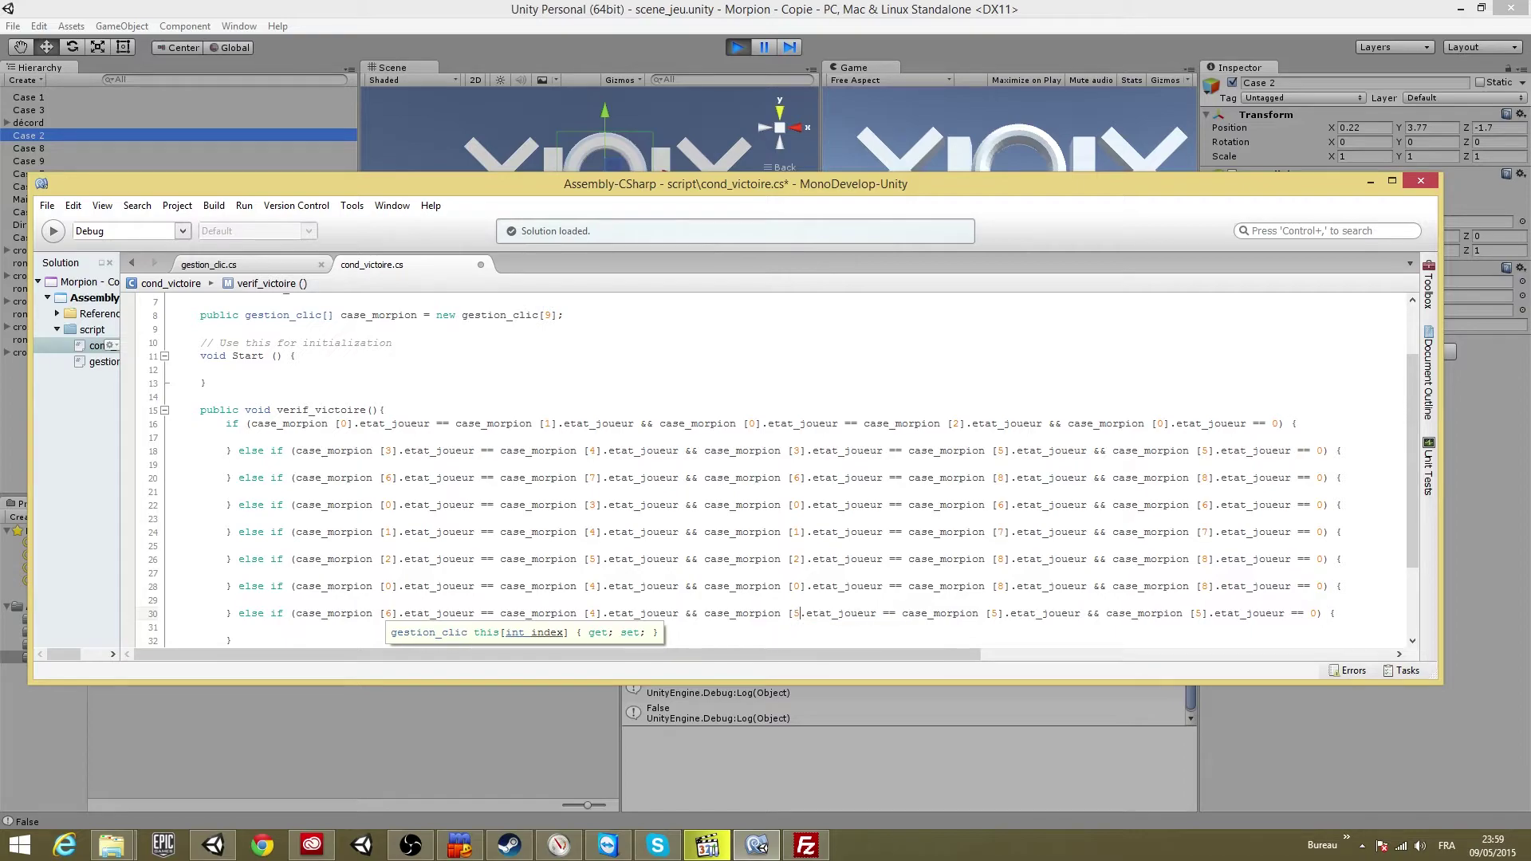
pyautogui.press('BackSpace')
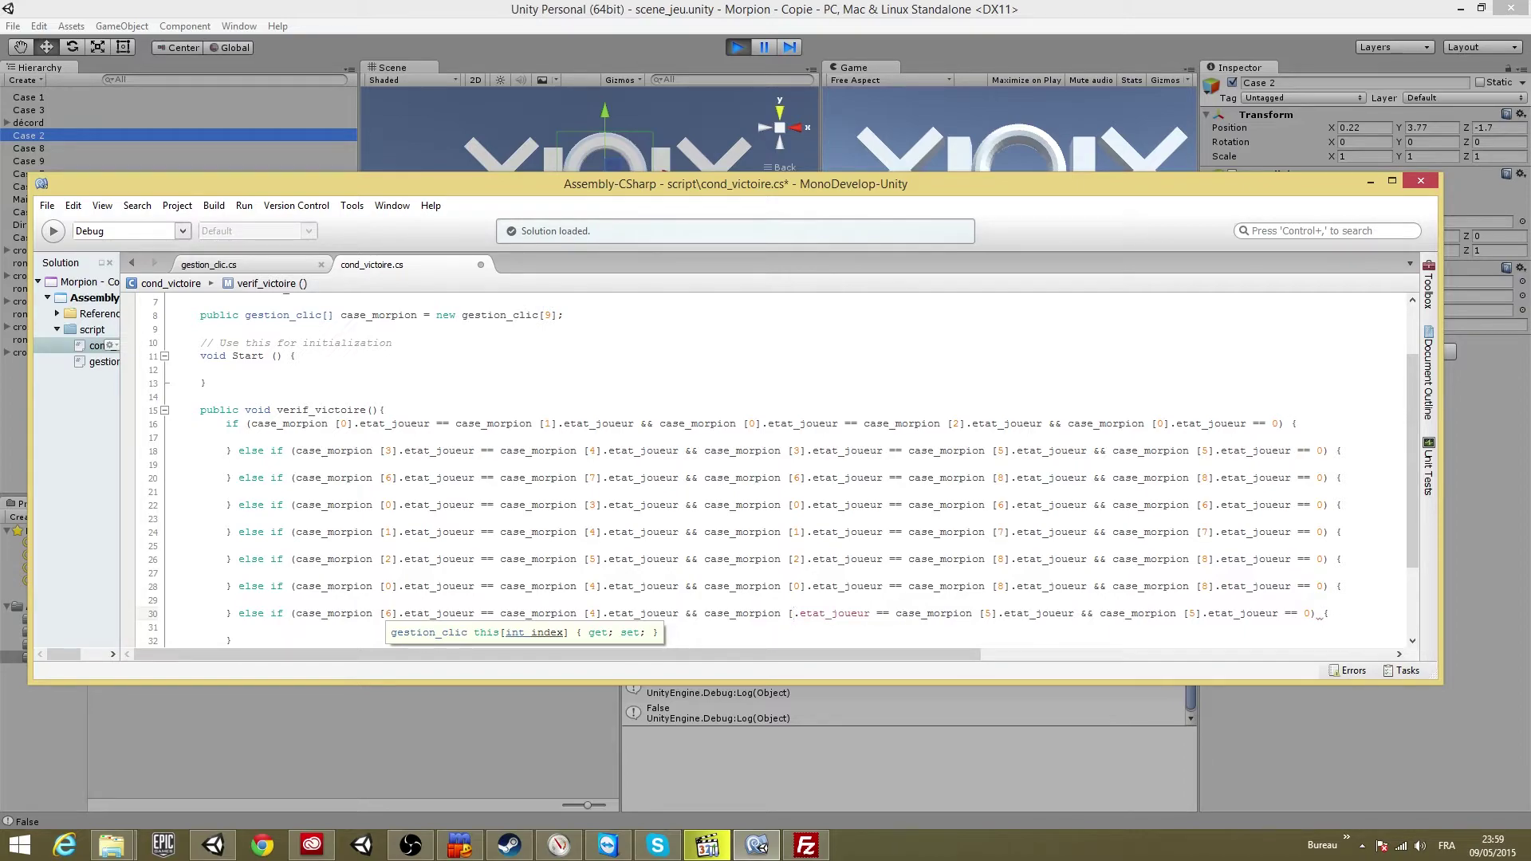
pyautogui.write('6]')
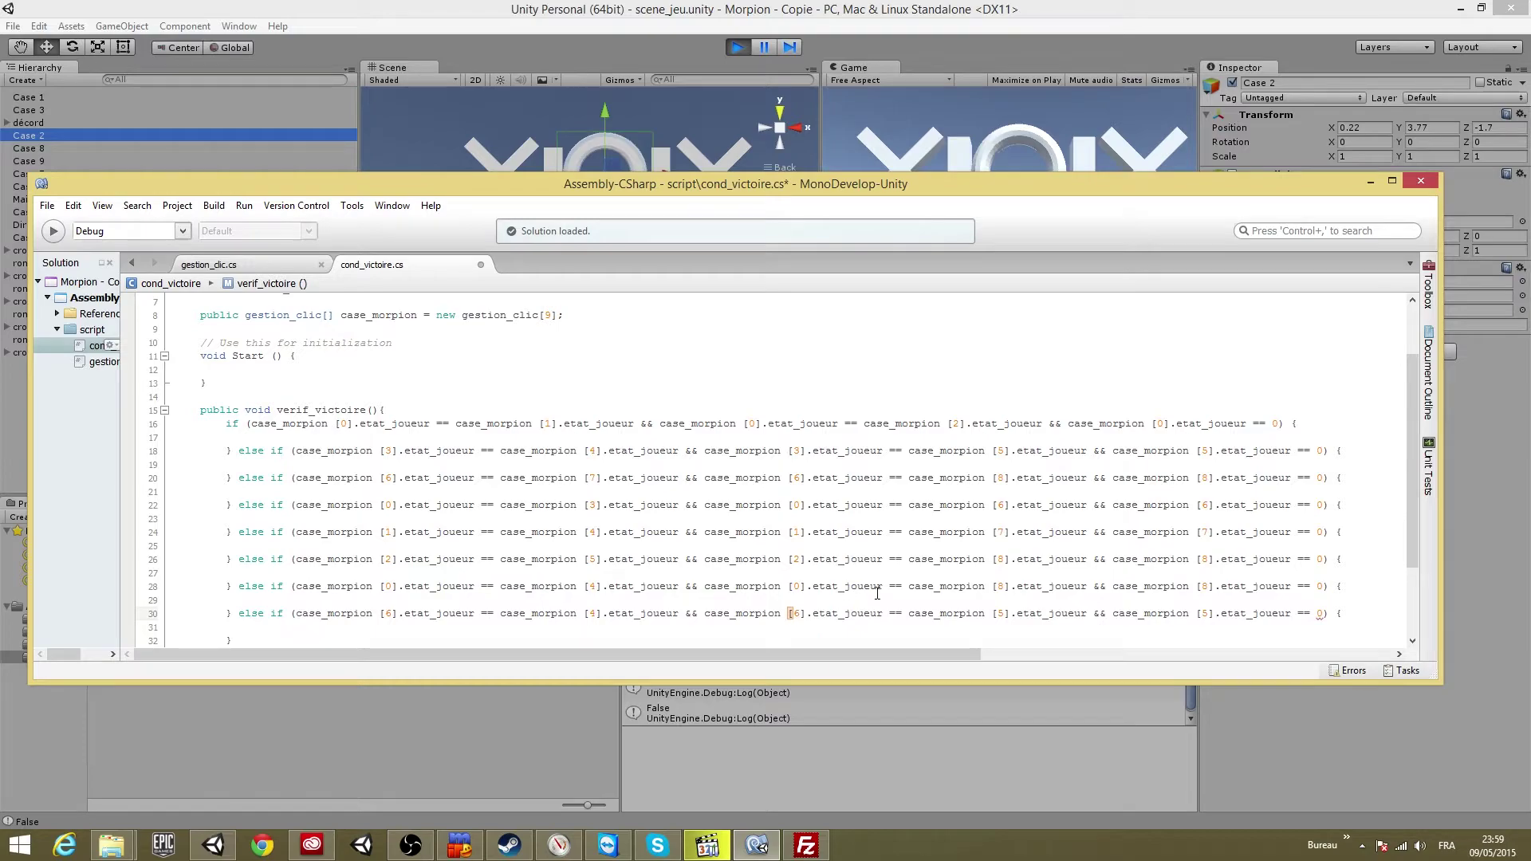
# Change line 30's fourth index to 2 and clear the old 5 in its last index
pyautogui.click(1002, 614)
pyautogui.press('Delete')
pyautogui.write('2')
pyautogui.click(1198, 614)
pyautogui.press('Delete')
# Make line 30's last index 2, then break all seven else-if clauses onto new lines
pyautogui.write('2')
pyautogui.scroll(-3, 1040, 585)
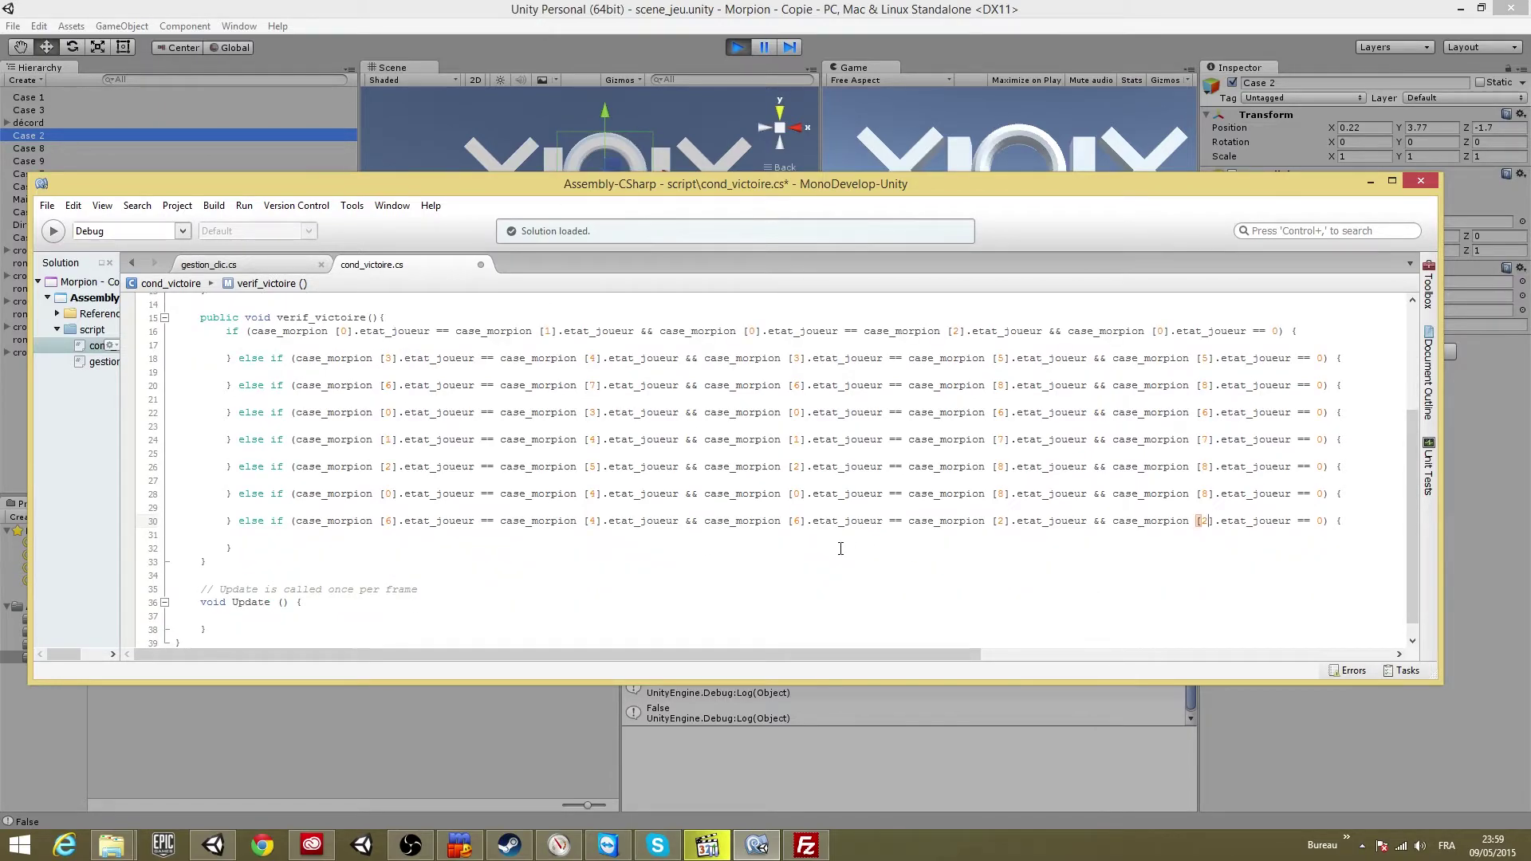
pyautogui.click(240, 360)
pyautogui.press('Return')
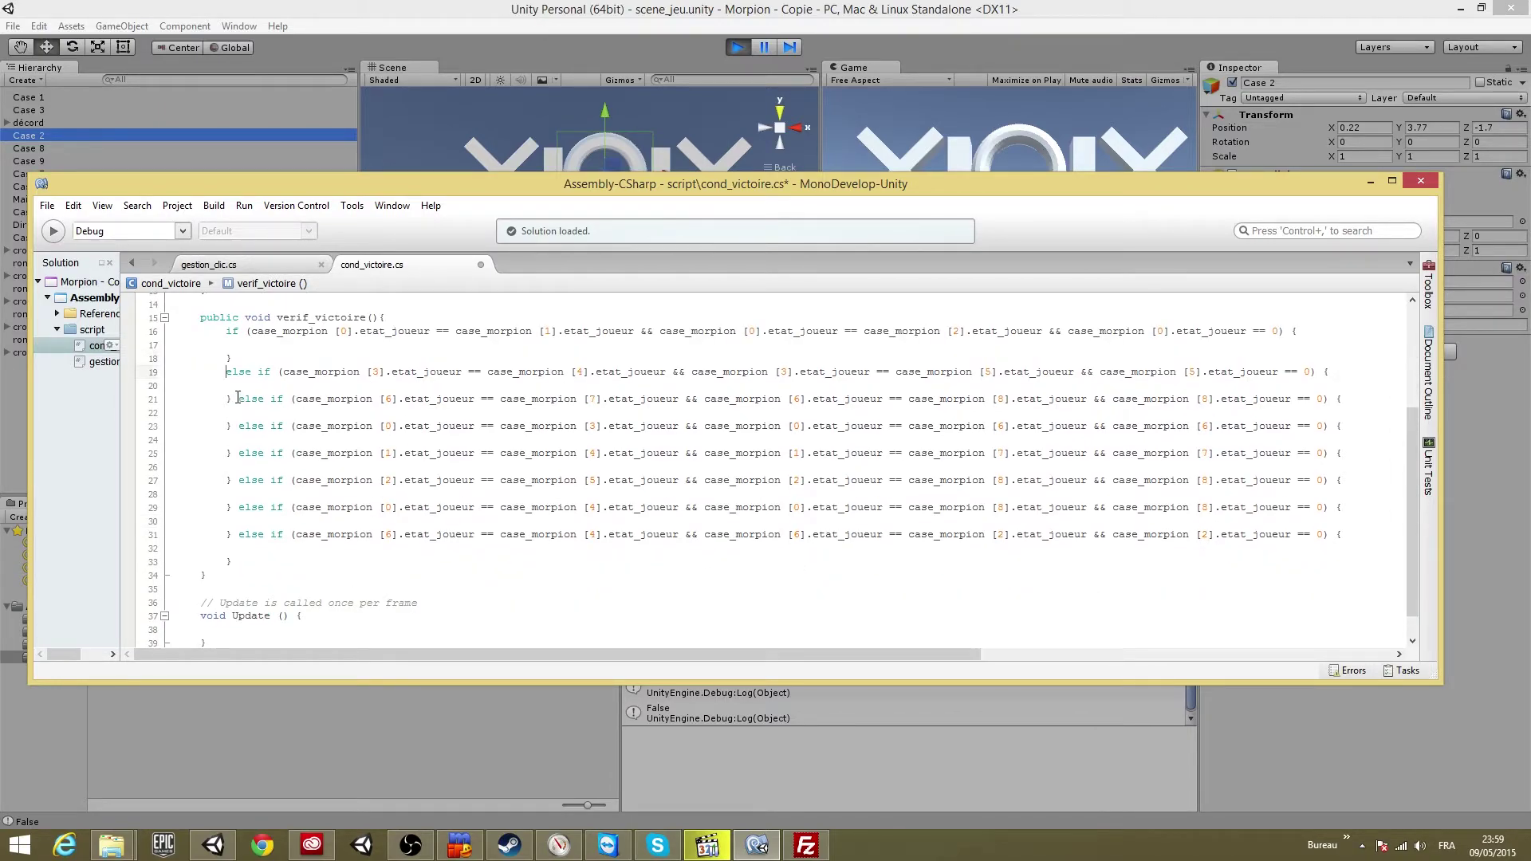
pyautogui.click(239, 401)
pyautogui.press('Return')
pyautogui.click(239, 440)
pyautogui.press('Return')
pyautogui.click(238, 480)
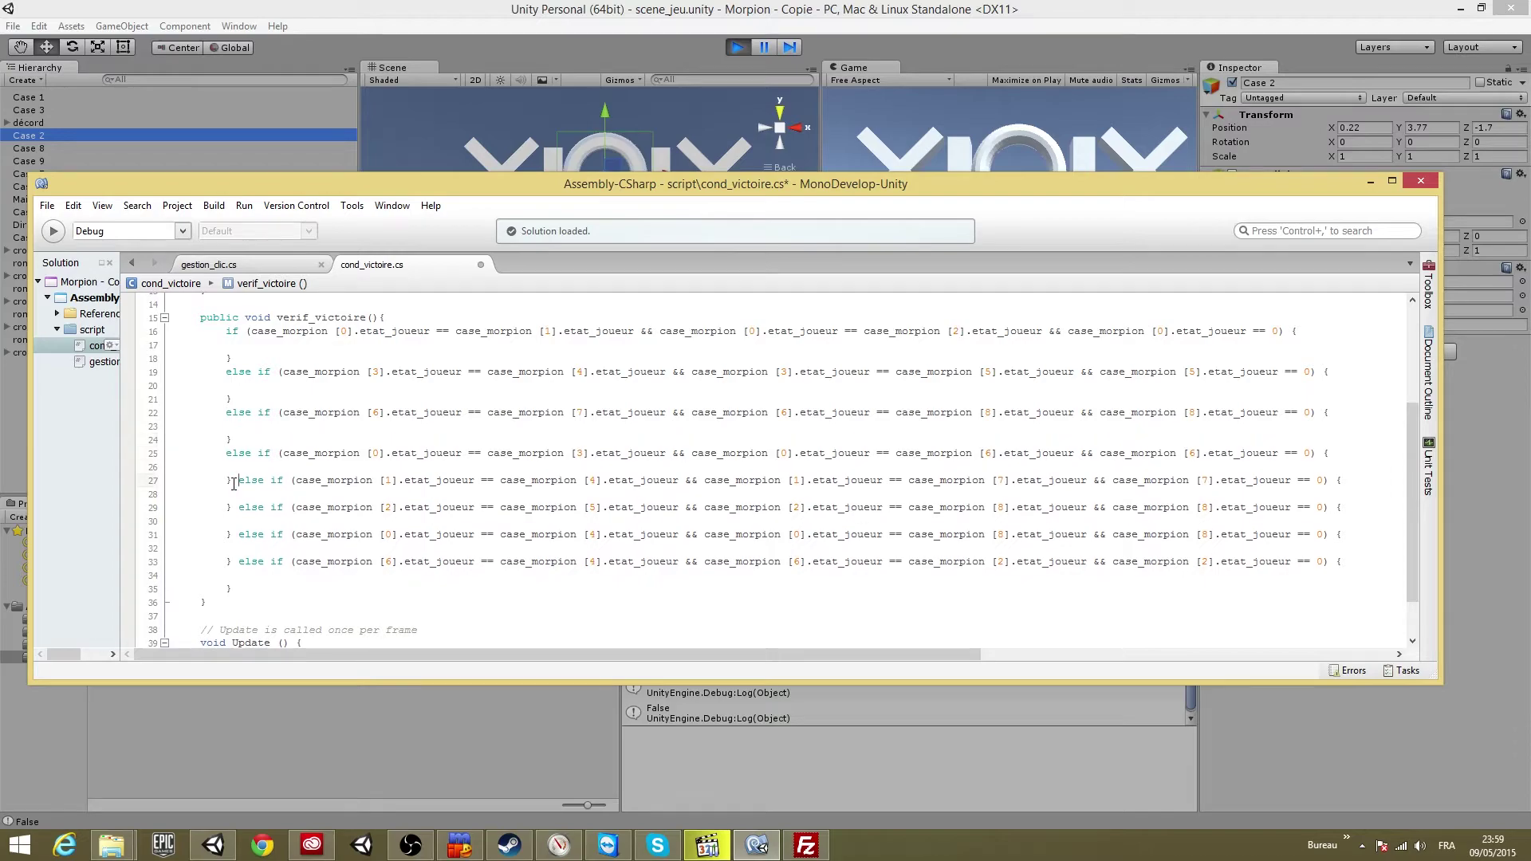
pyautogui.press('Return')
pyautogui.click(238, 521)
pyautogui.press('Return')
pyautogui.click(239, 561)
pyautogui.press('Return')
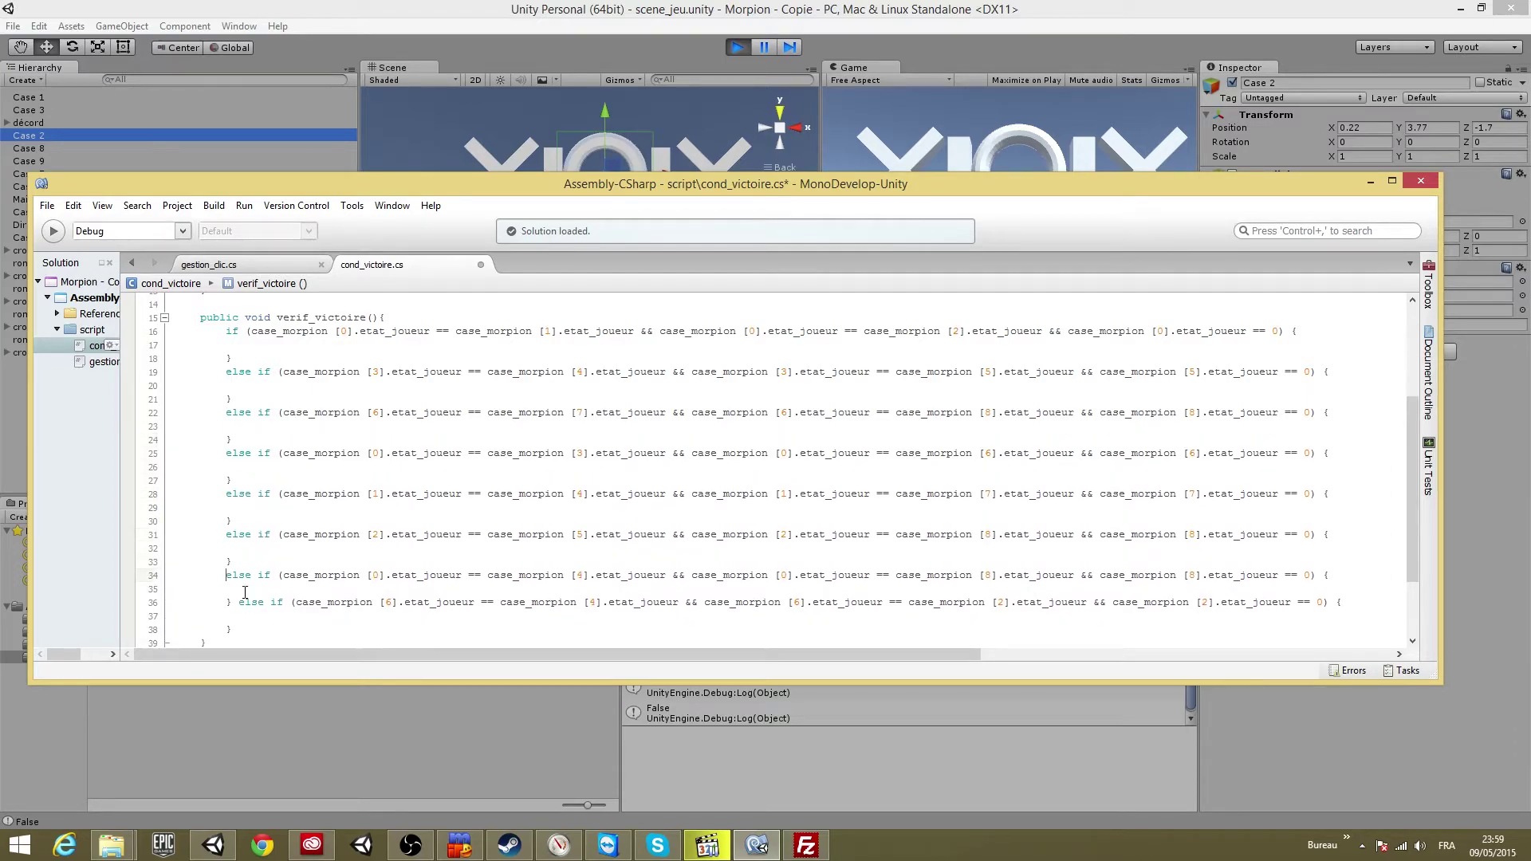
pyautogui.click(239, 602)
pyautogui.press('Return')
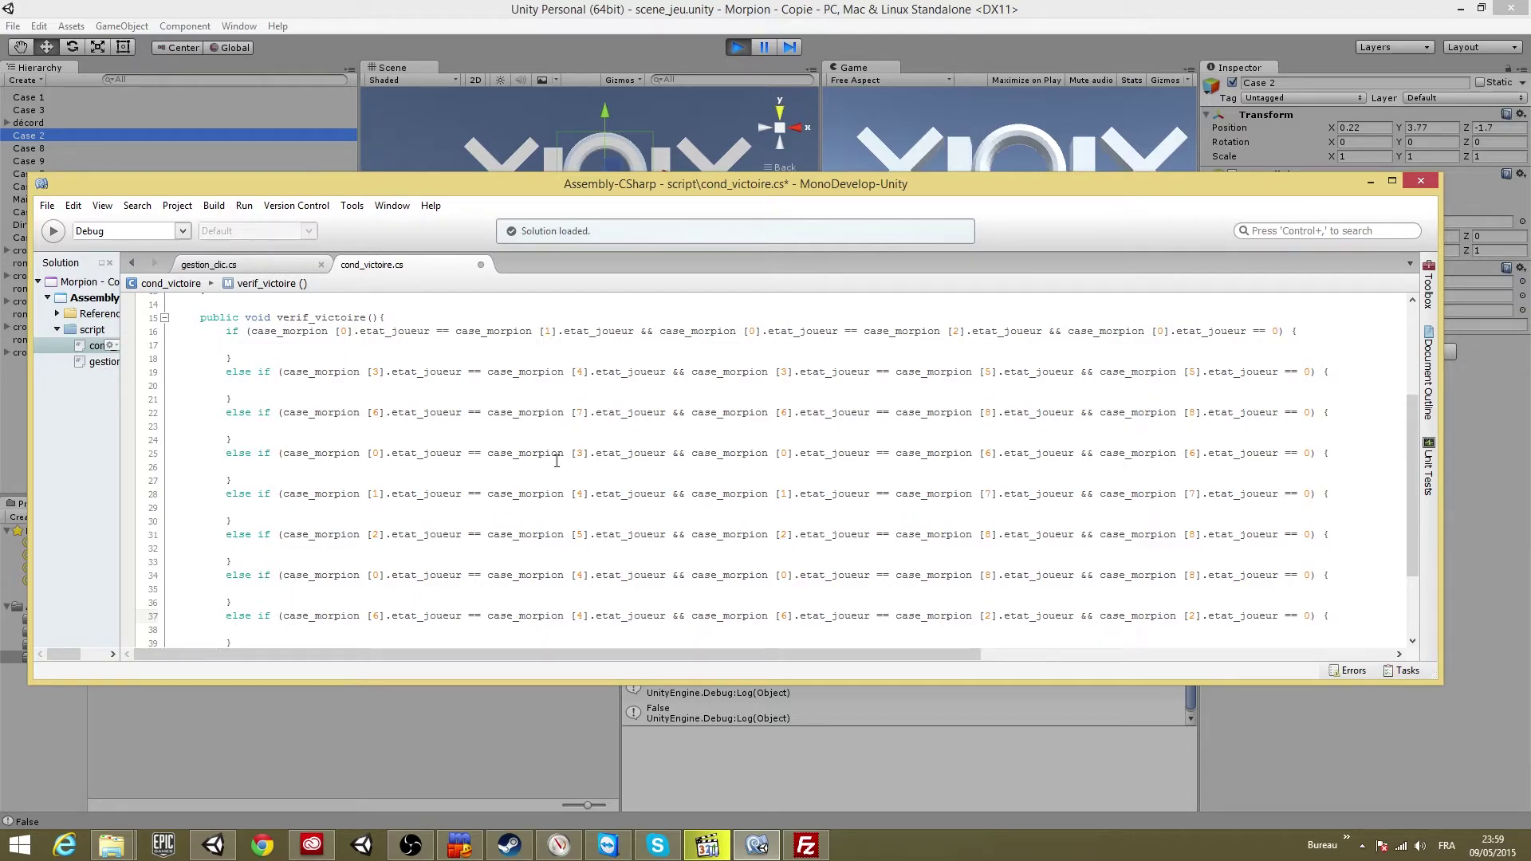
pyautogui.moveTo(437, 488)
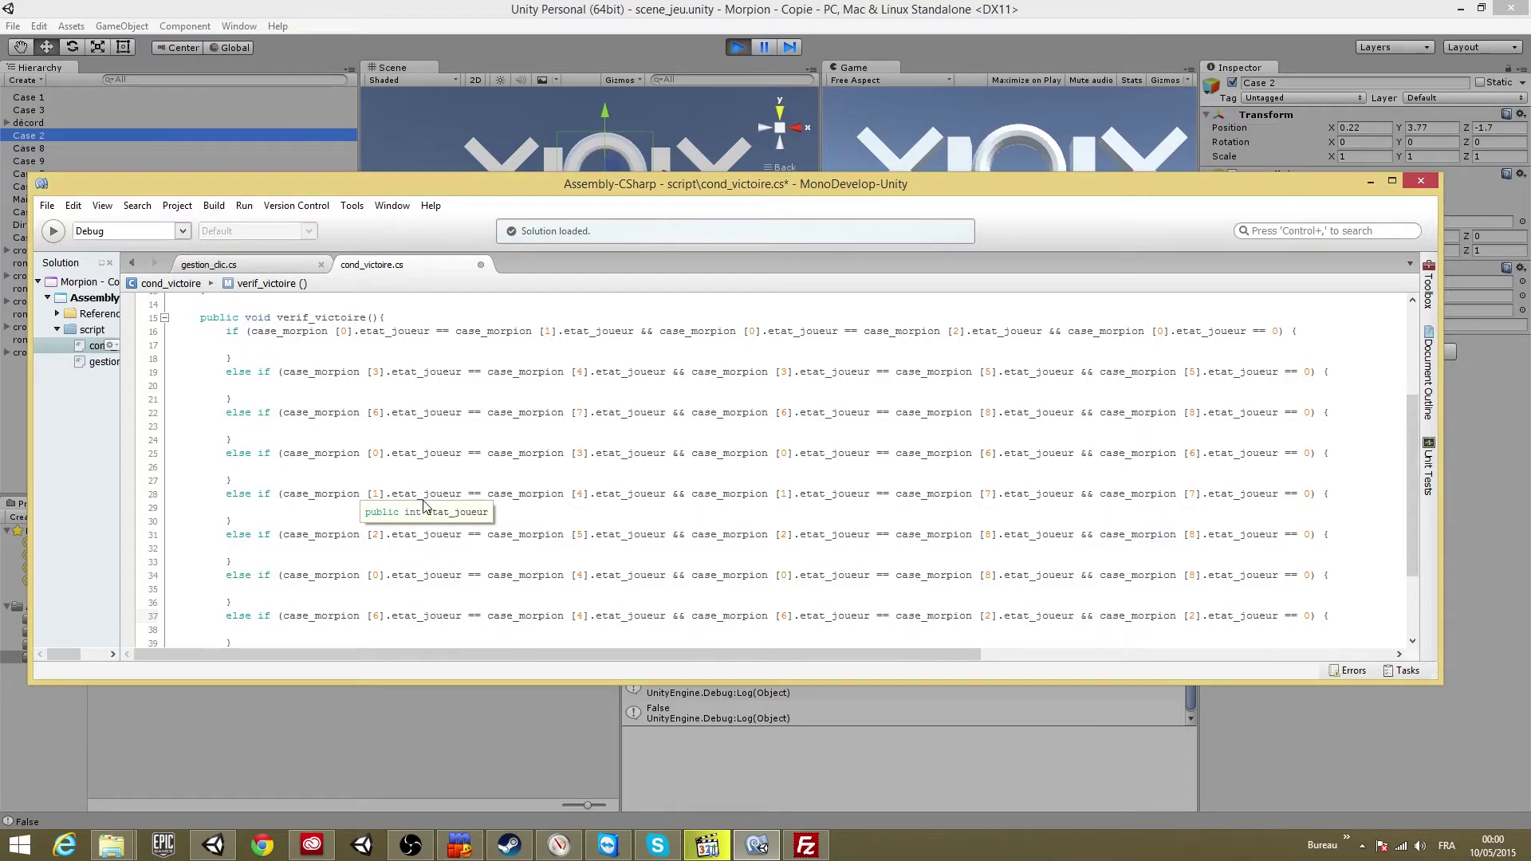
pyautogui.scroll(5, 416, 505)
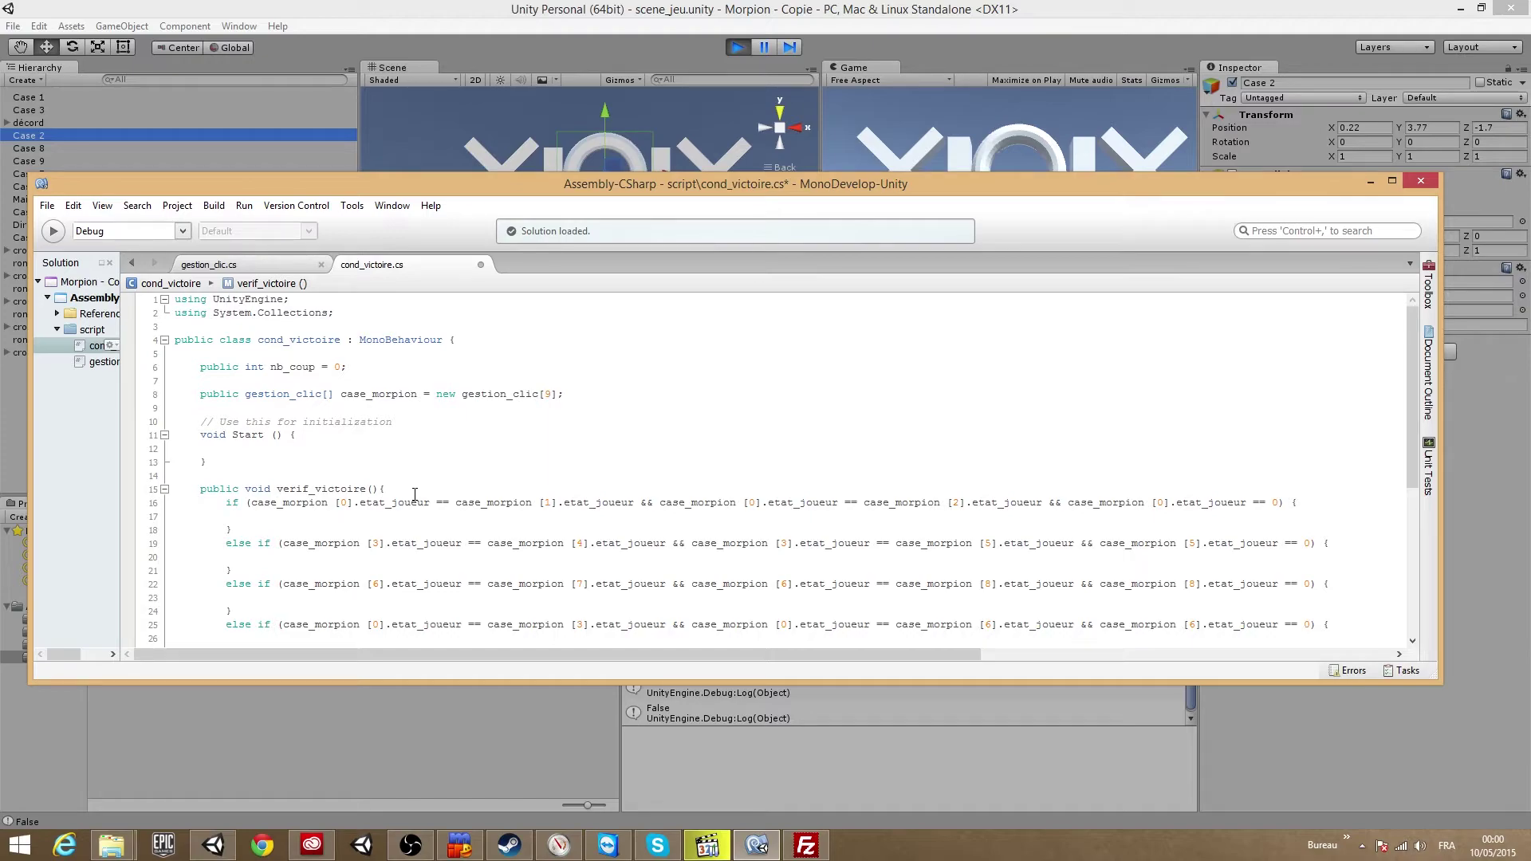
pyautogui.click(369, 517)
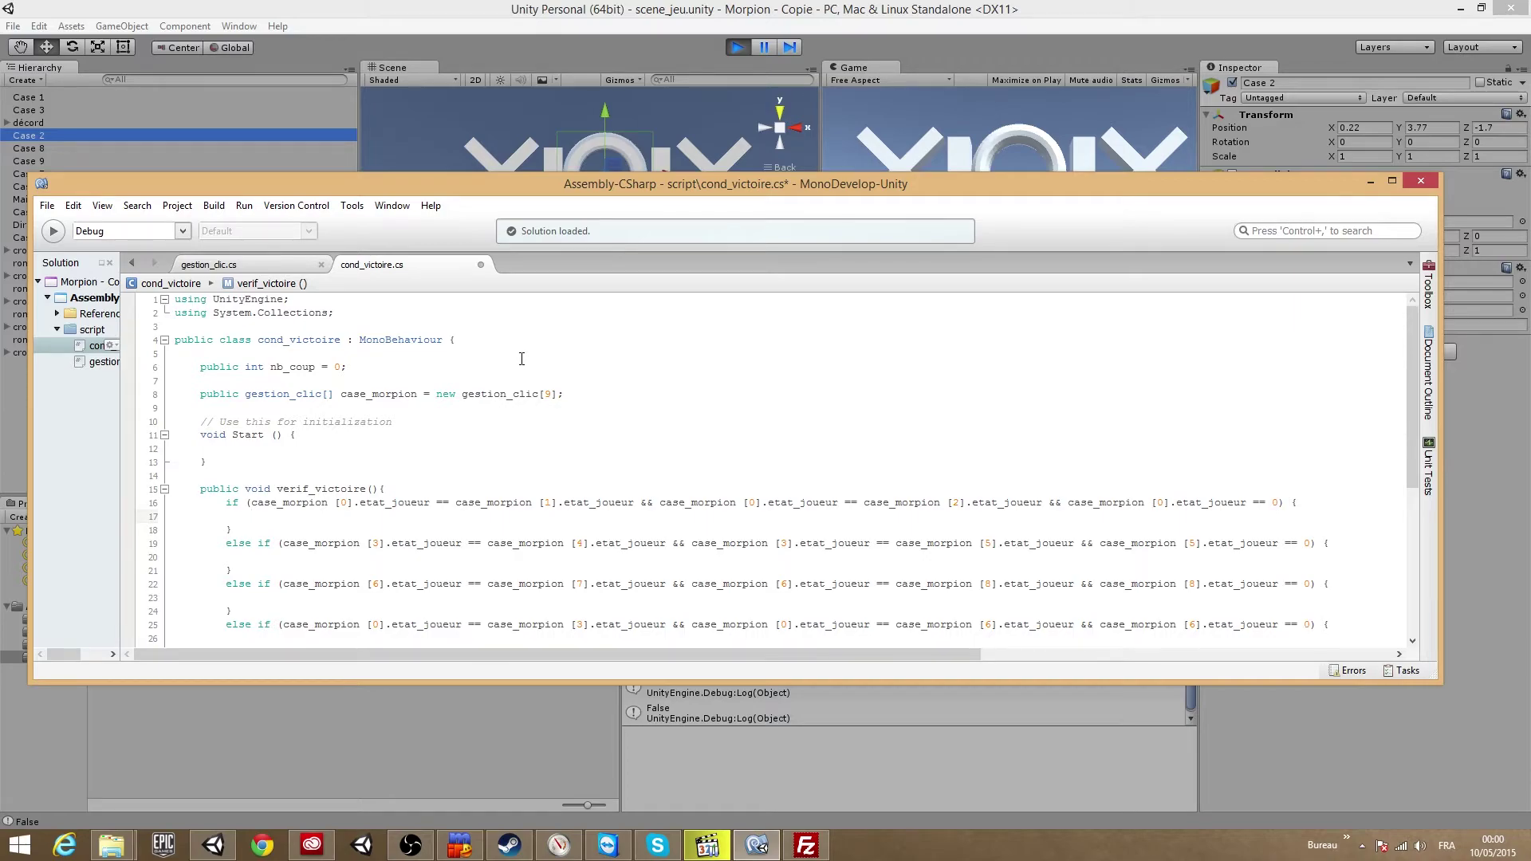
# Start a Debug.Log message "Joueur " + case_morpion [0].etat_joueur in the first win-check branch
pyautogui.write('Debug.l')
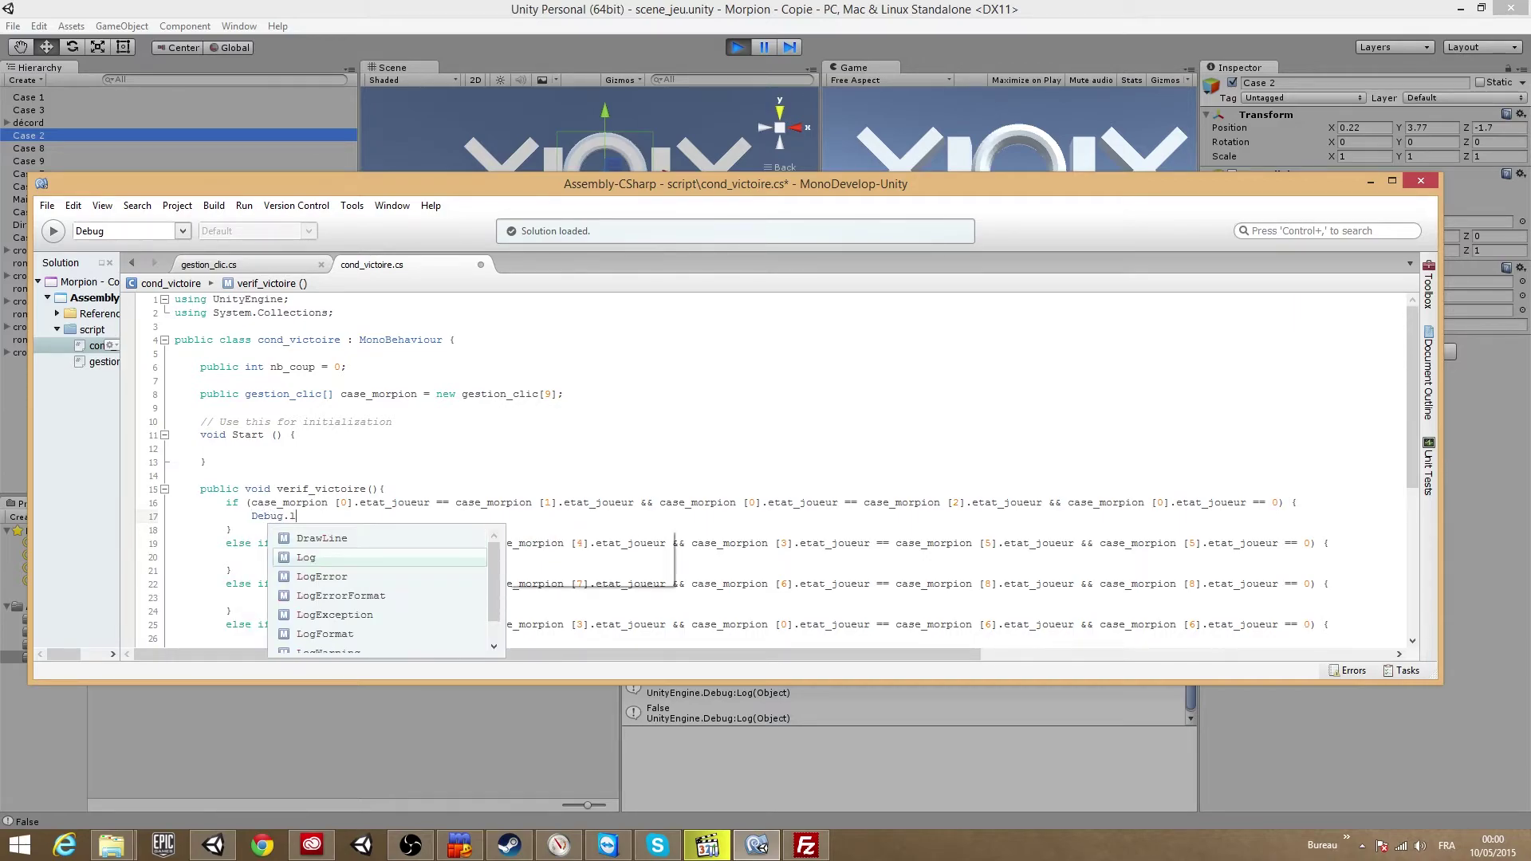
pyautogui.write('og(')
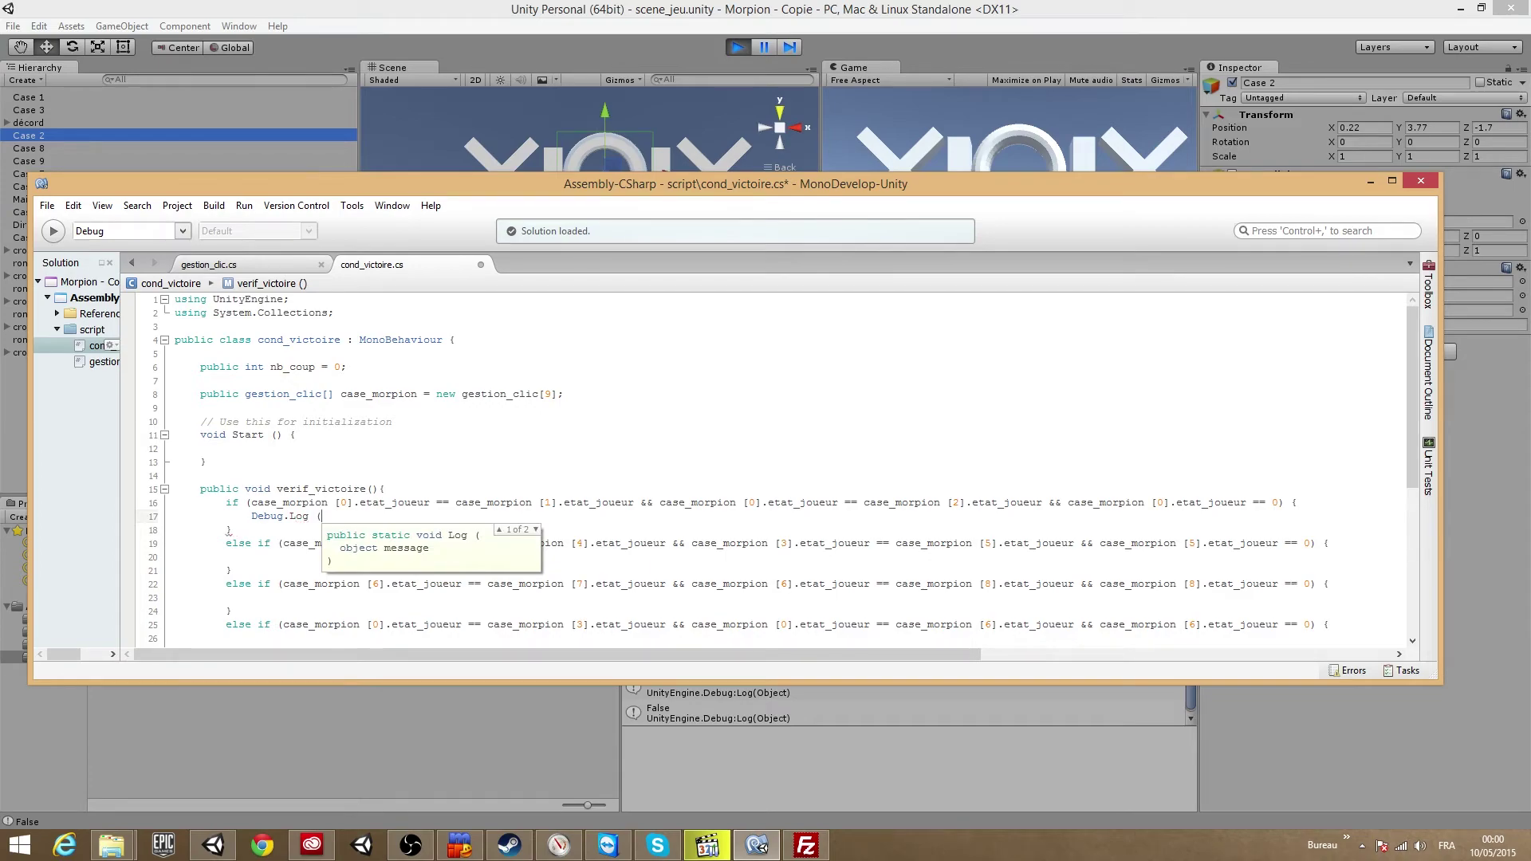
pyautogui.write('Joueur')
pyautogui.press('BackSpace')
pyautogui.click(323, 516)
pyautogui.write('"')
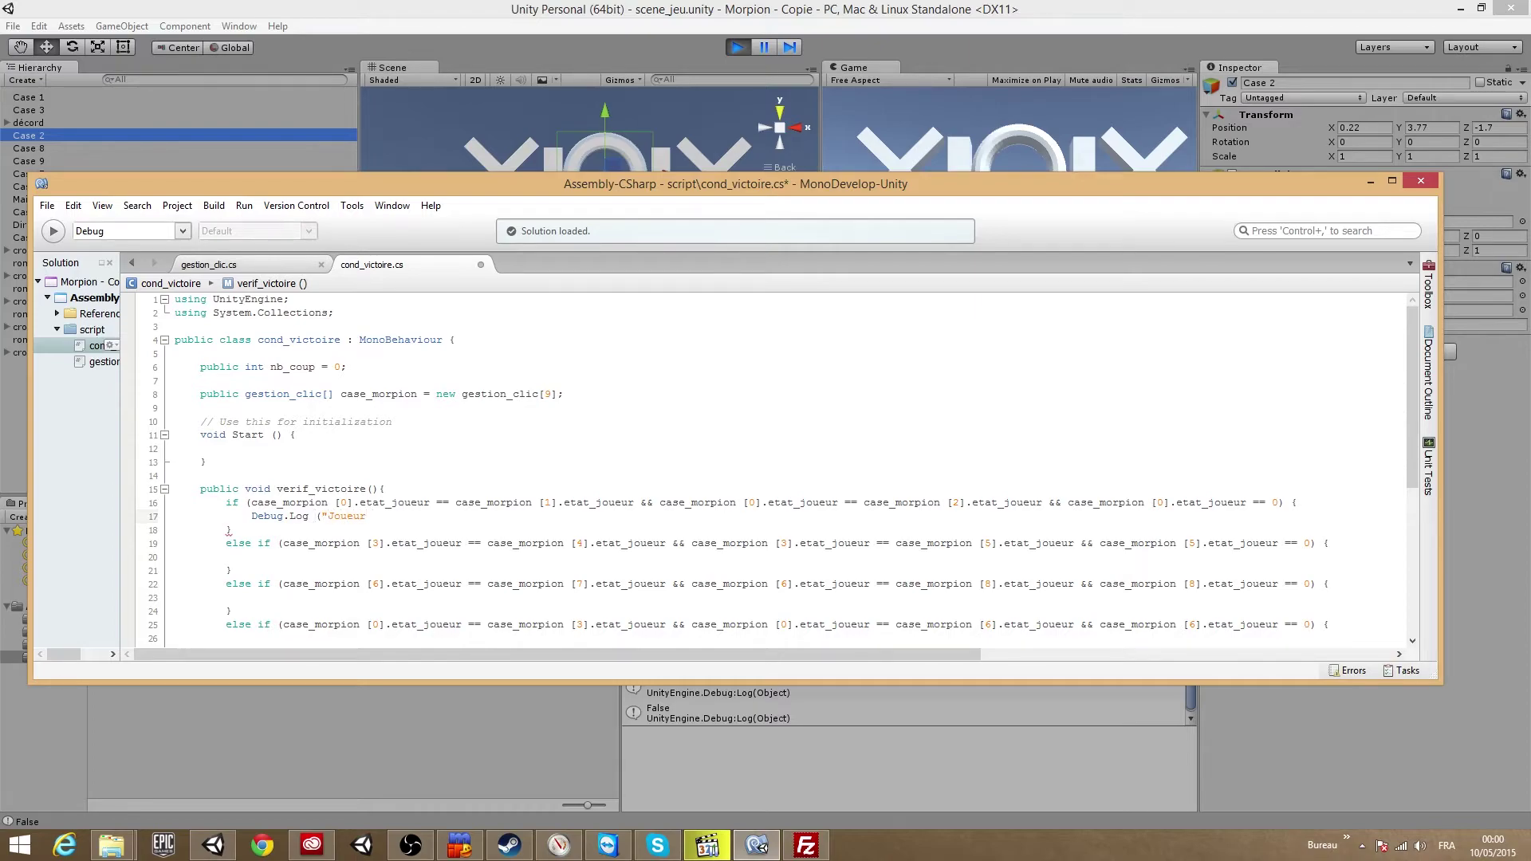
pyautogui.write(' " +')
pyautogui.moveTo(251, 502); pyautogui.dragTo(442, 507)
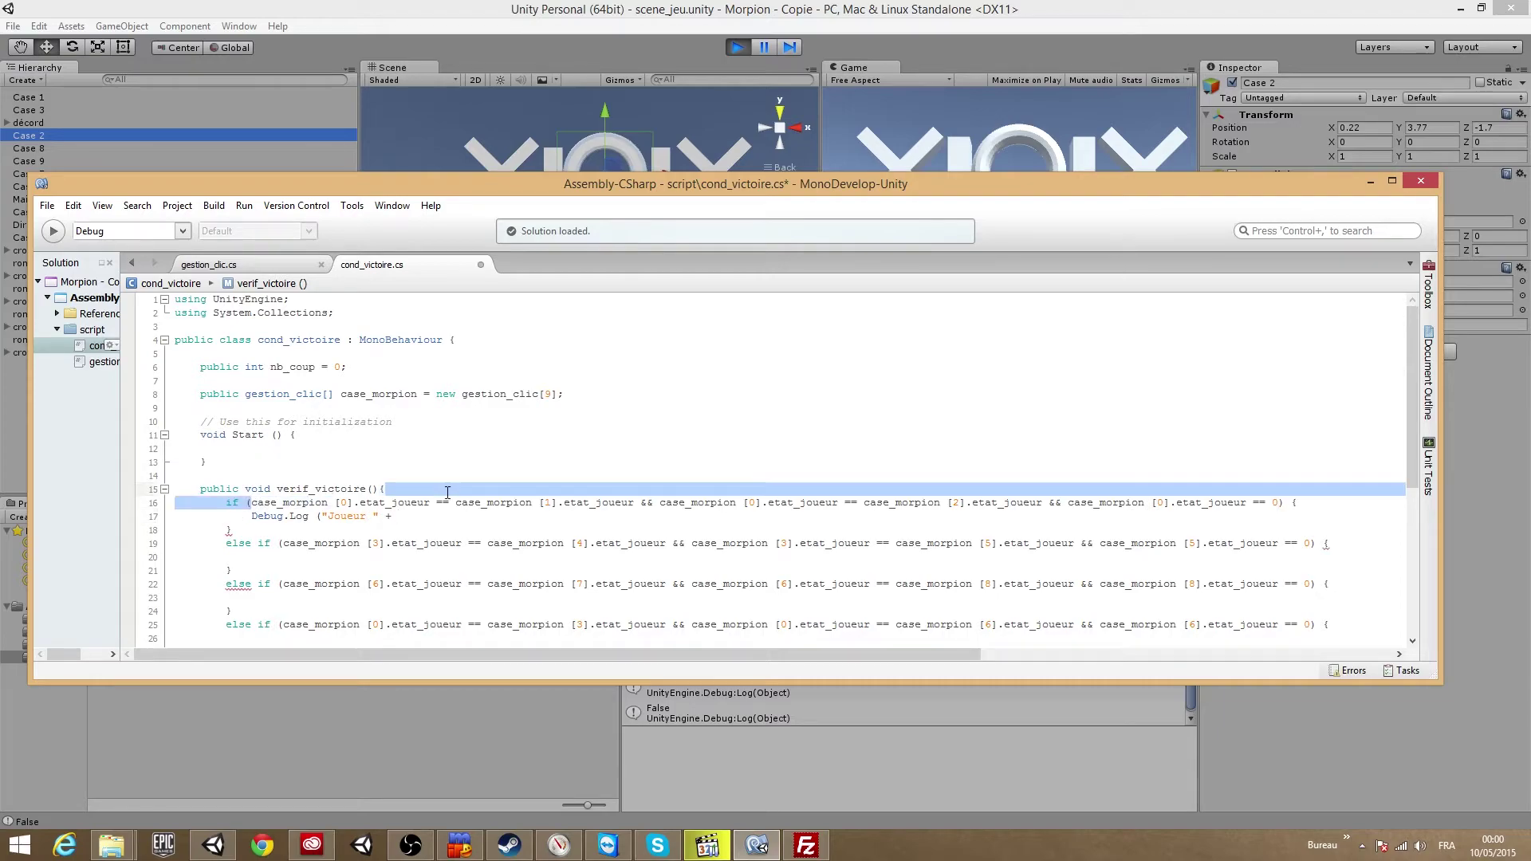
pyautogui.hotkey('ctrl', 'c')
pyautogui.click(423, 517)
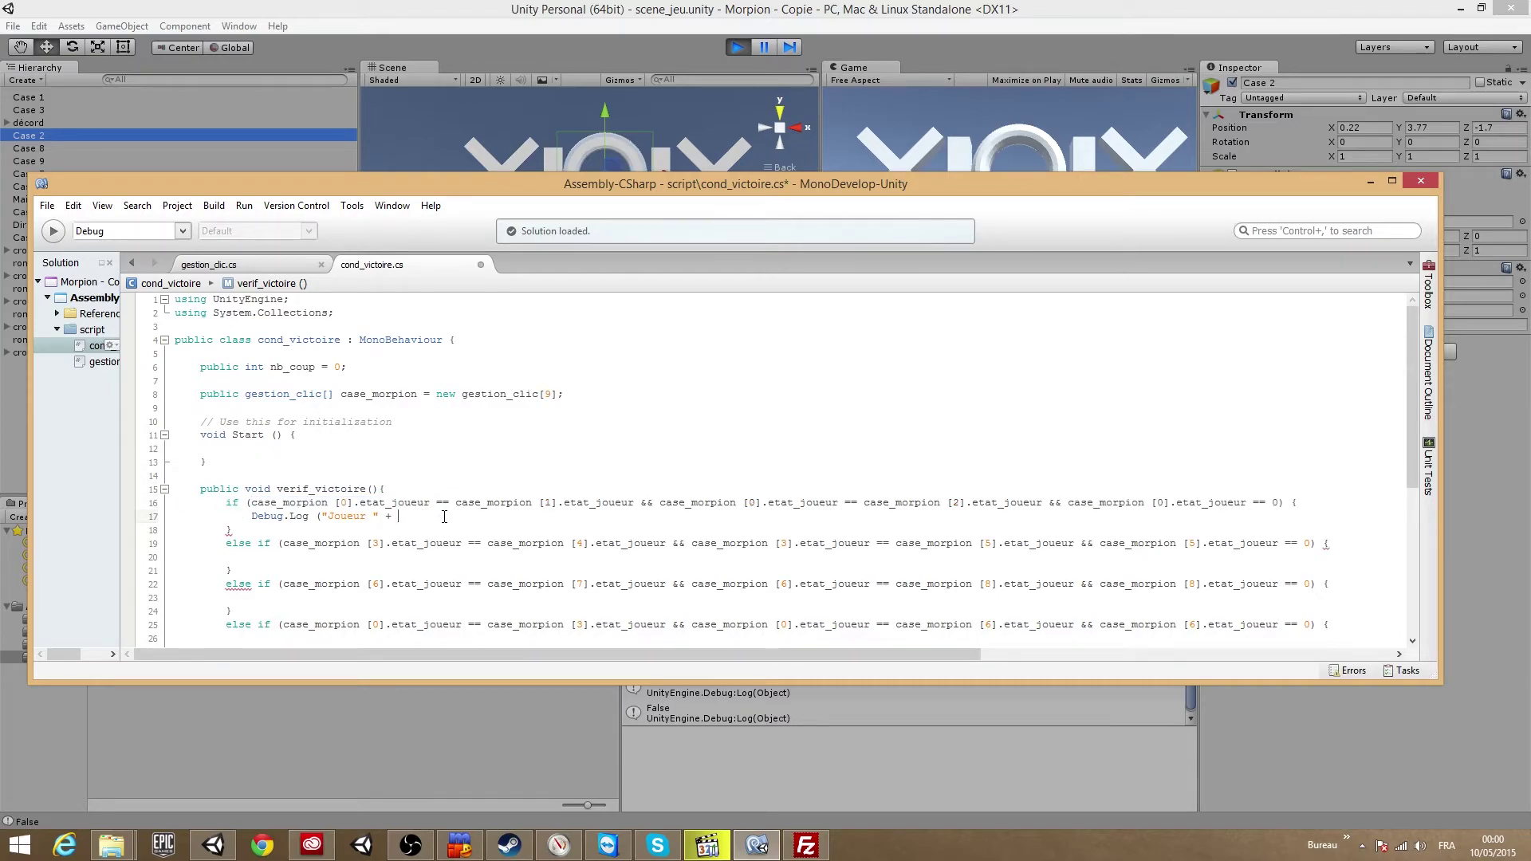
pyautogui.hotkey('ctrl', 'v')
# Finish the message with " a gagner" and close the Debug.Log statement
pyautogui.write('" ')
pyautogui.write('A ')
pyautogui.write('gagner')
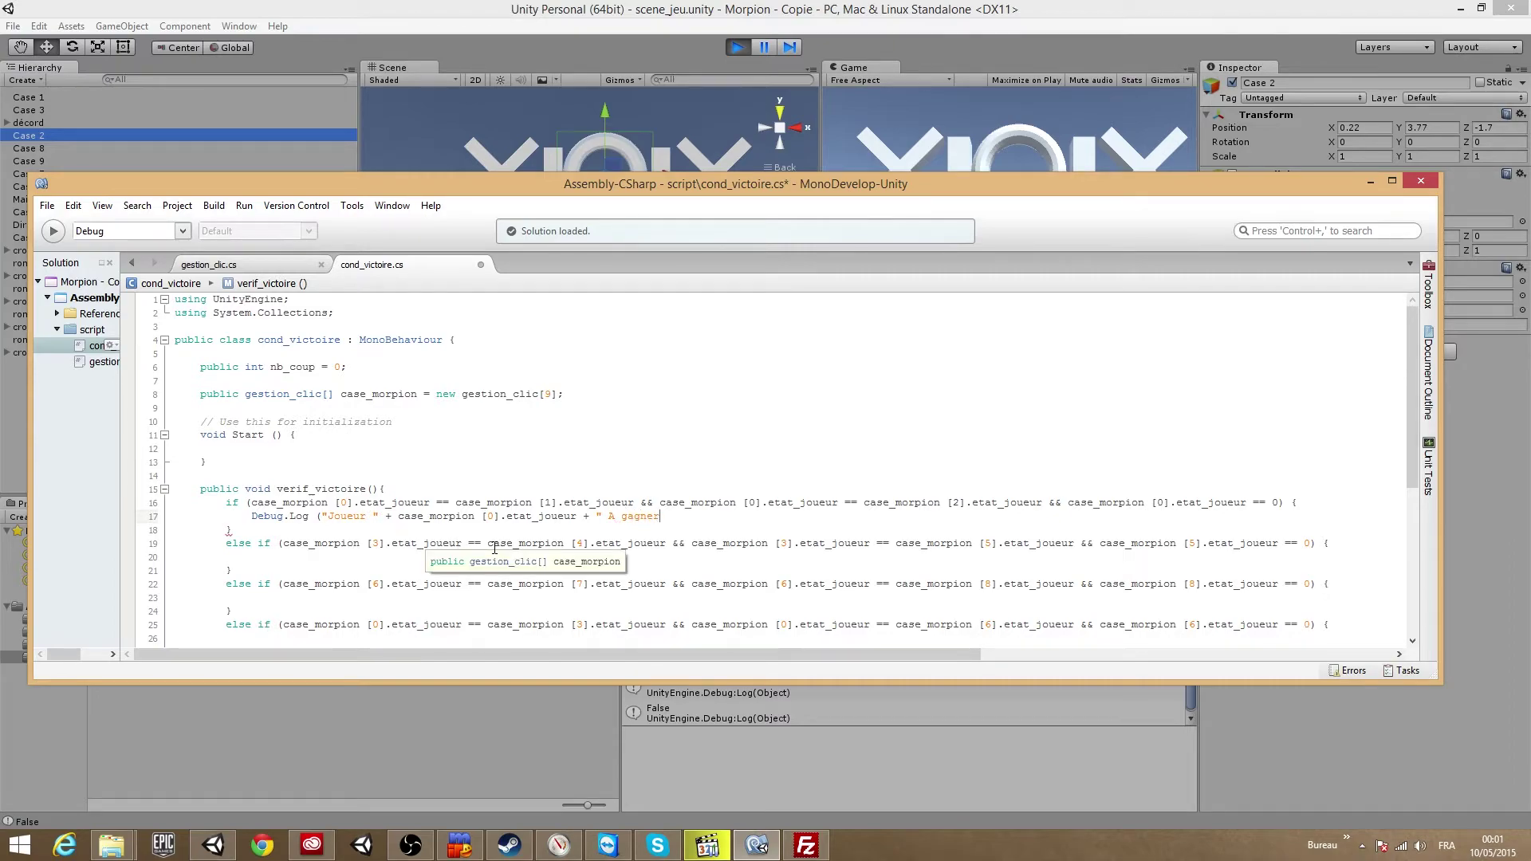
pyautogui.press('Left')
pyautogui.press('BackSpace')
pyautogui.write('a')
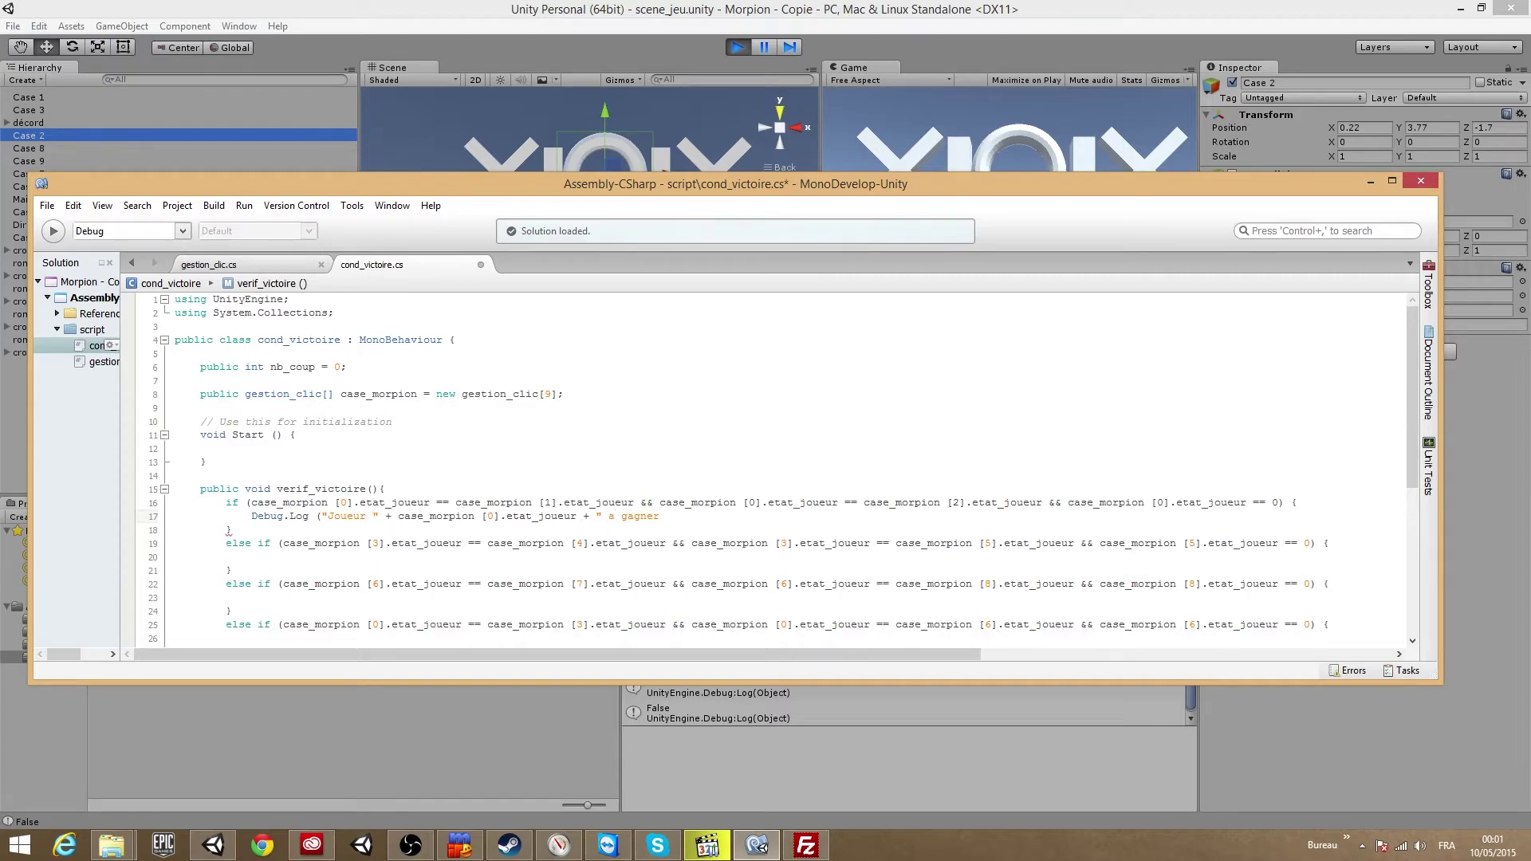
pyautogui.click(262, 846)
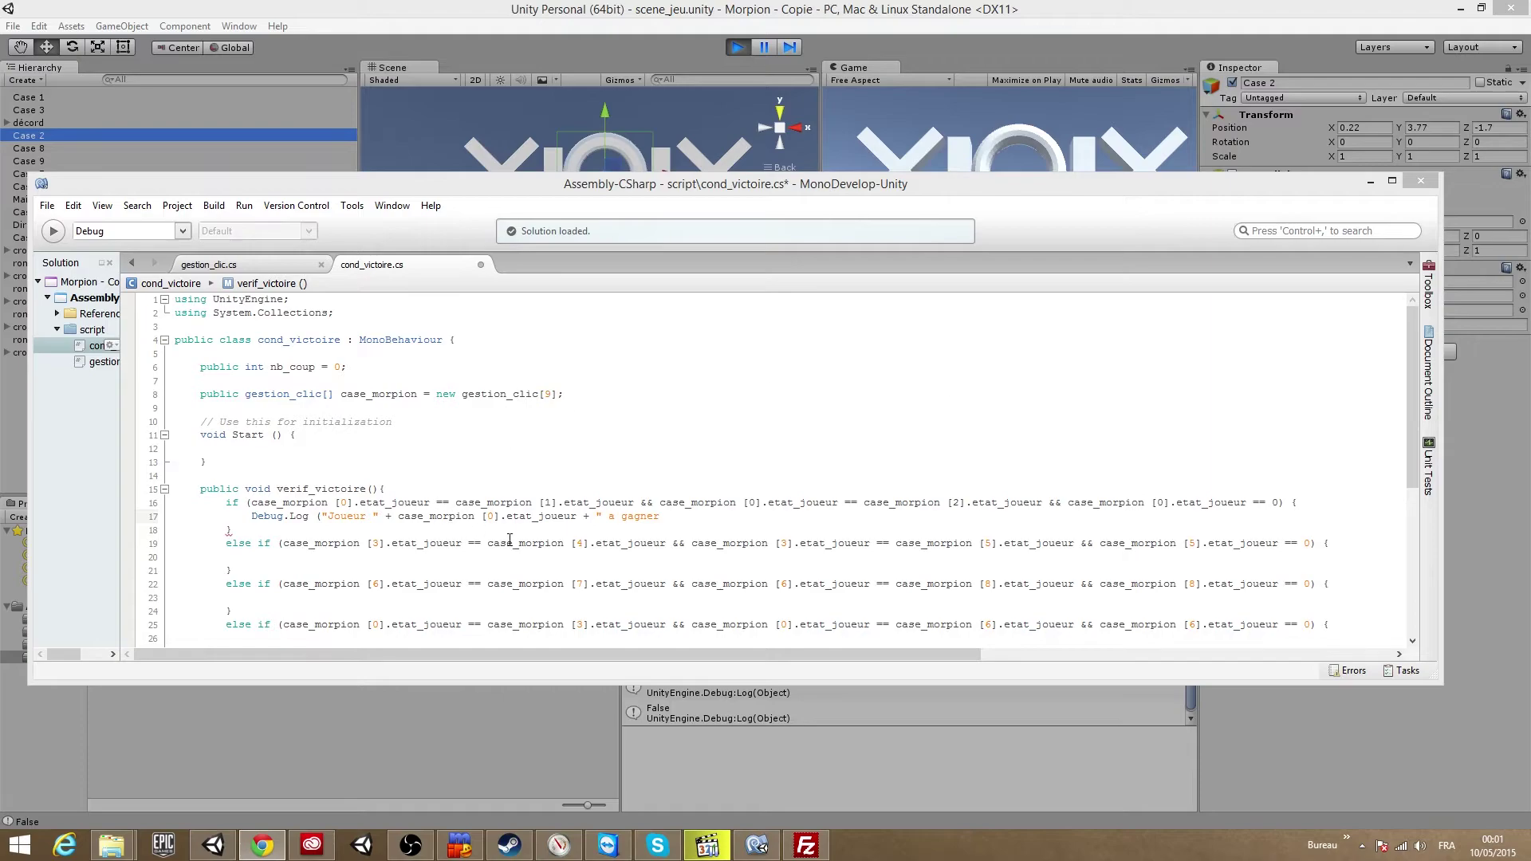
pyautogui.click(710, 517)
pyautogui.write('"')
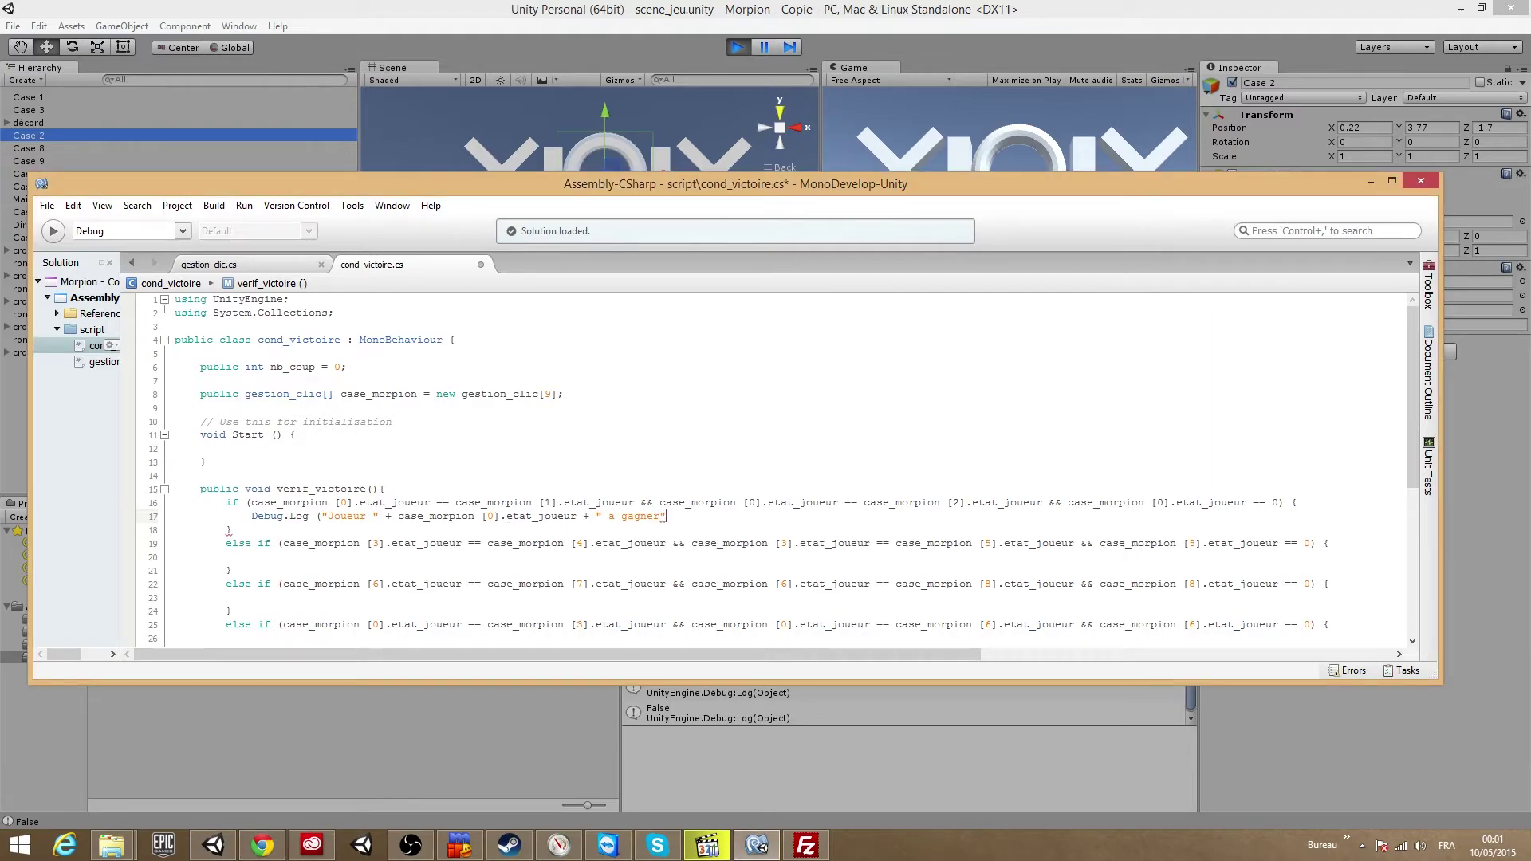
pyautogui.write(');')
# Paste the Debug.Log statement into the second, third and fourth win-check branches
pyautogui.moveTo(680, 517); pyautogui.dragTo(251, 517)
pyautogui.press('BackSpace')
pyautogui.hotkey('ctrl', 'v')
pyautogui.scroll(-3, 291, 540)
pyautogui.click(289, 418)
pyautogui.hotkey('ctrl', 'v')
pyautogui.click(288, 459)
pyautogui.hotkey('ctrl', 'v')
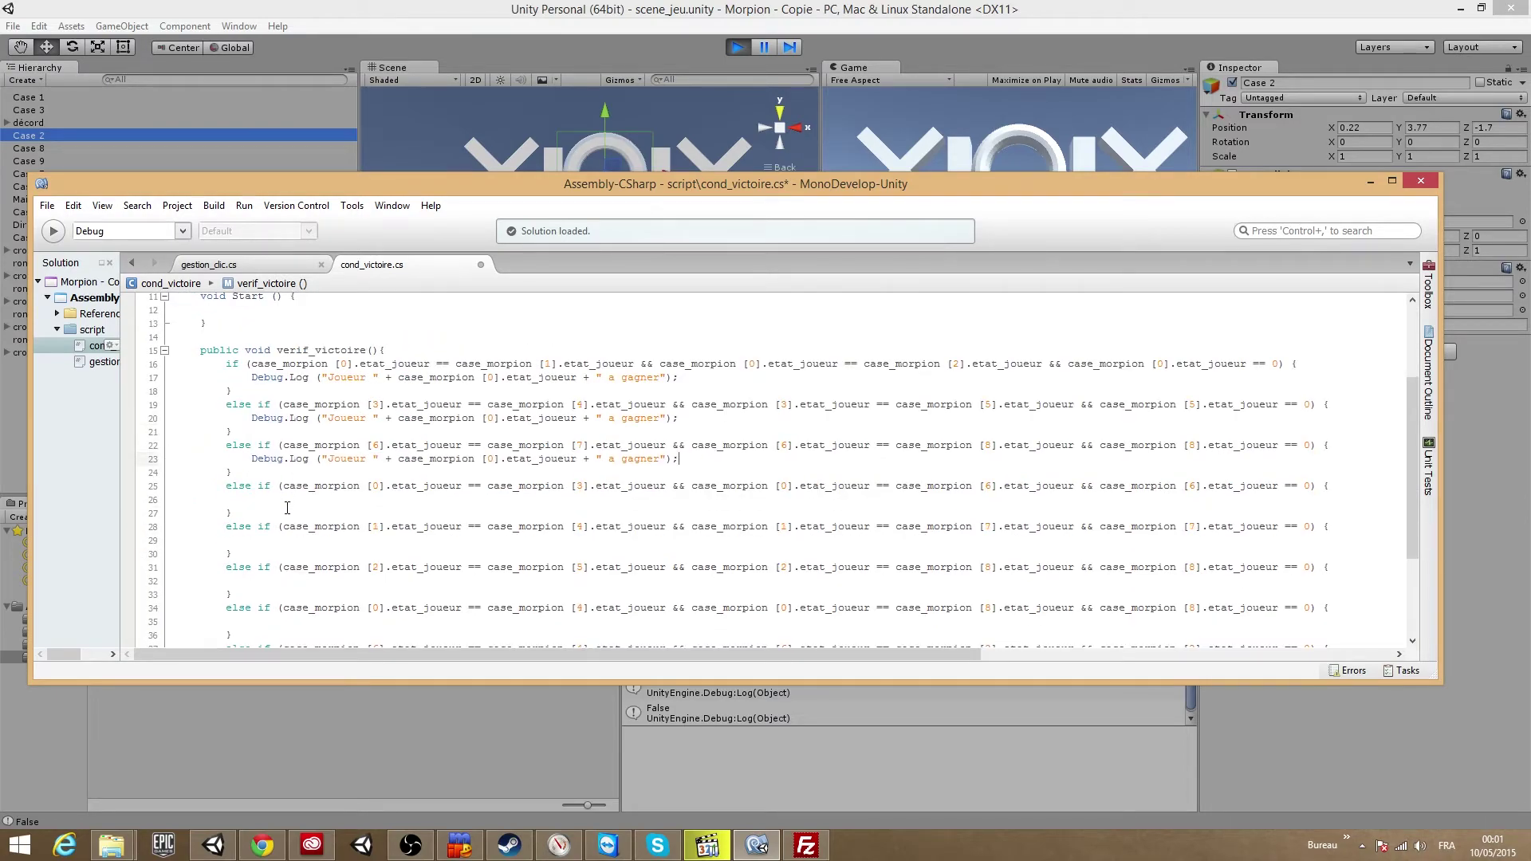
pyautogui.click(292, 500)
pyautogui.hotkey('ctrl', 'v')
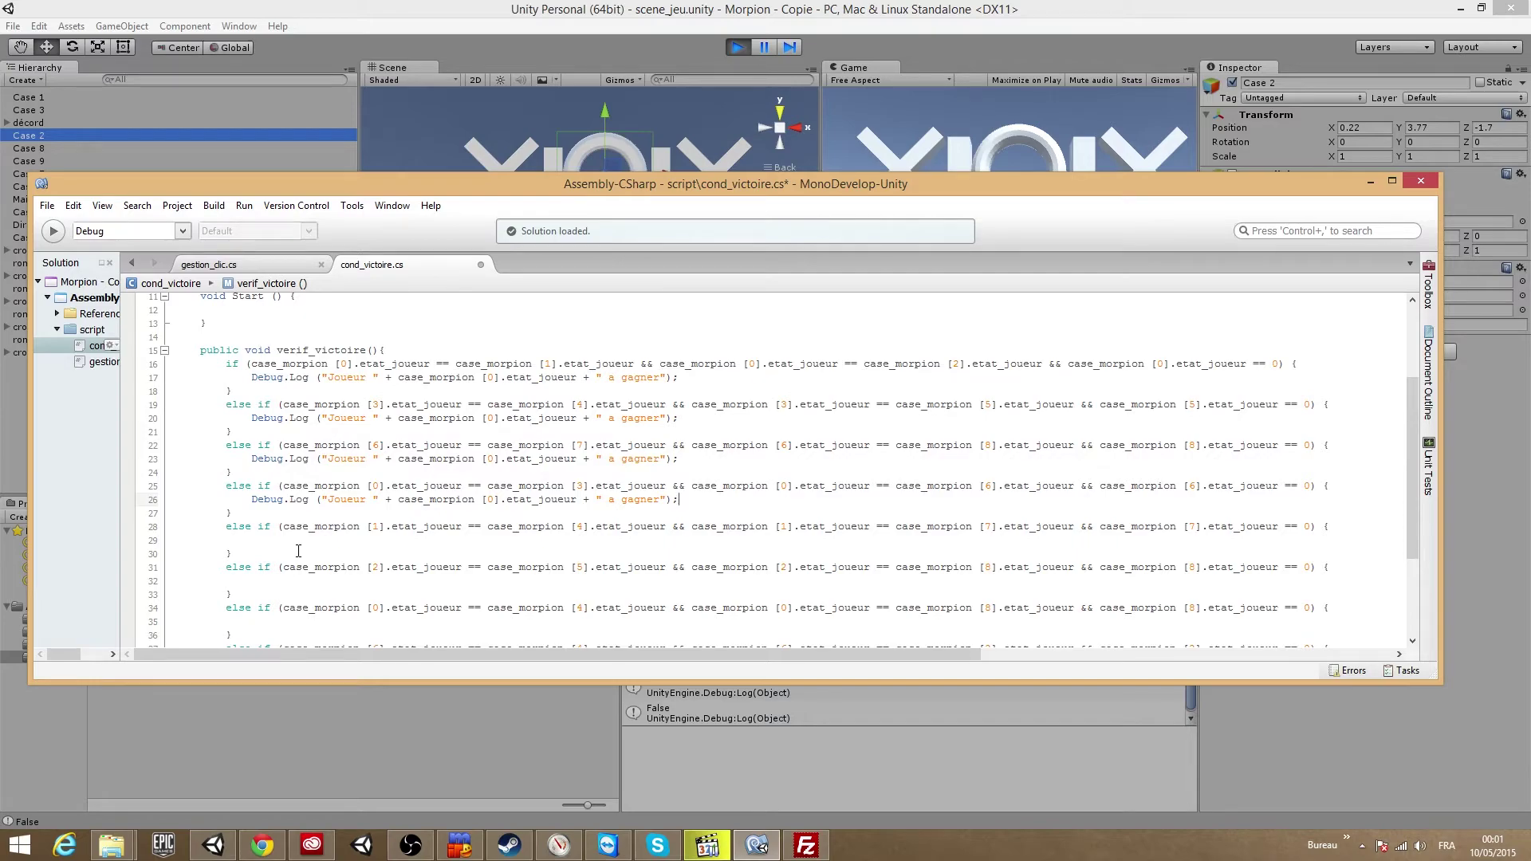
pyautogui.scroll(1, 298, 551)
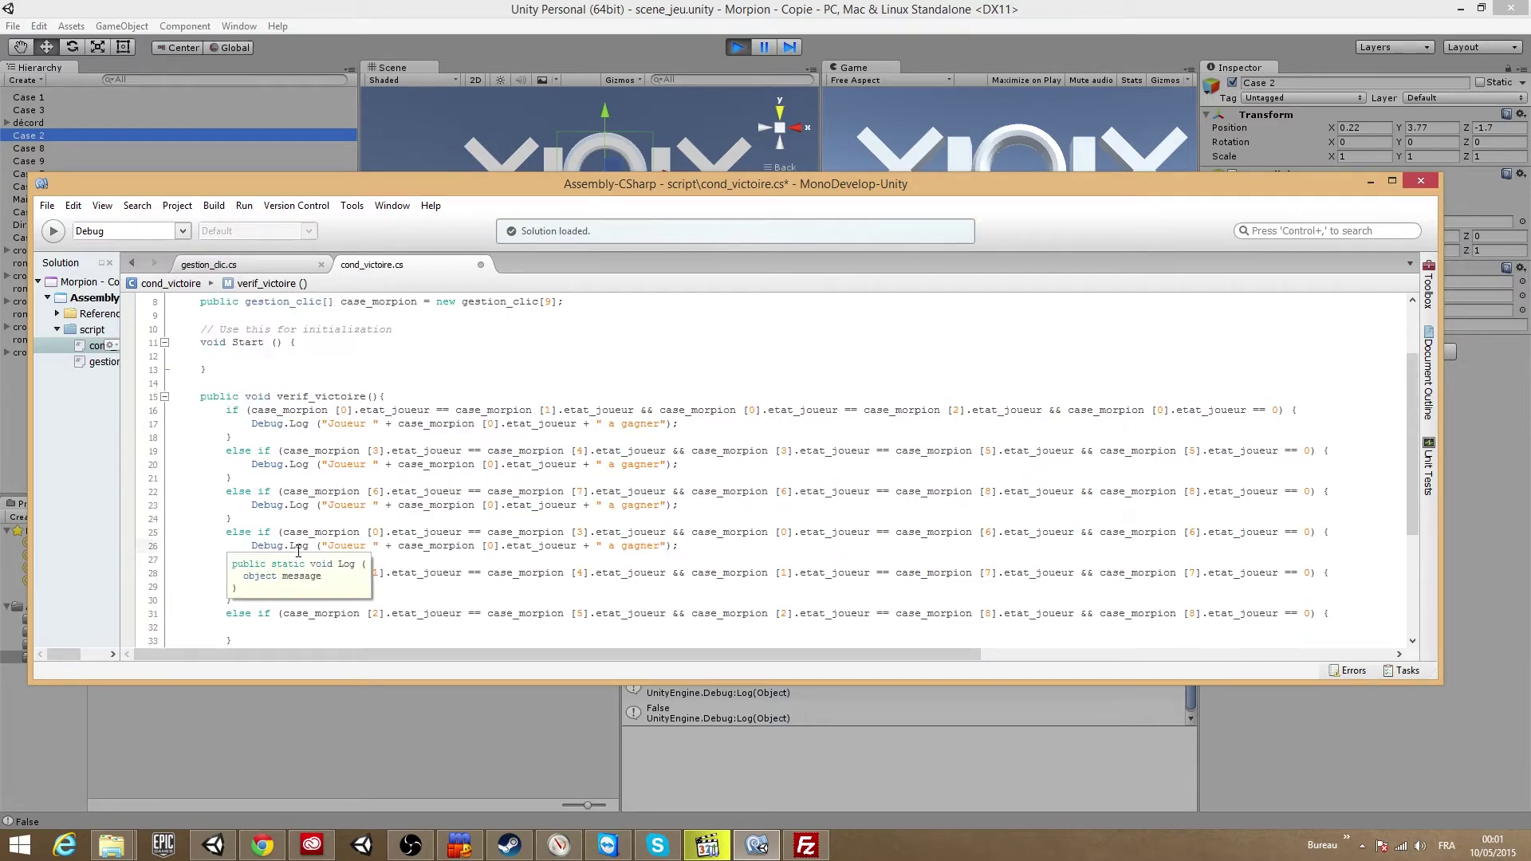
pyautogui.click(284, 376)
# Insert blank lines after Start() and declare private void victoire (int gagnant) with an open body
pyautogui.press('Return')
pyautogui.press('Return')
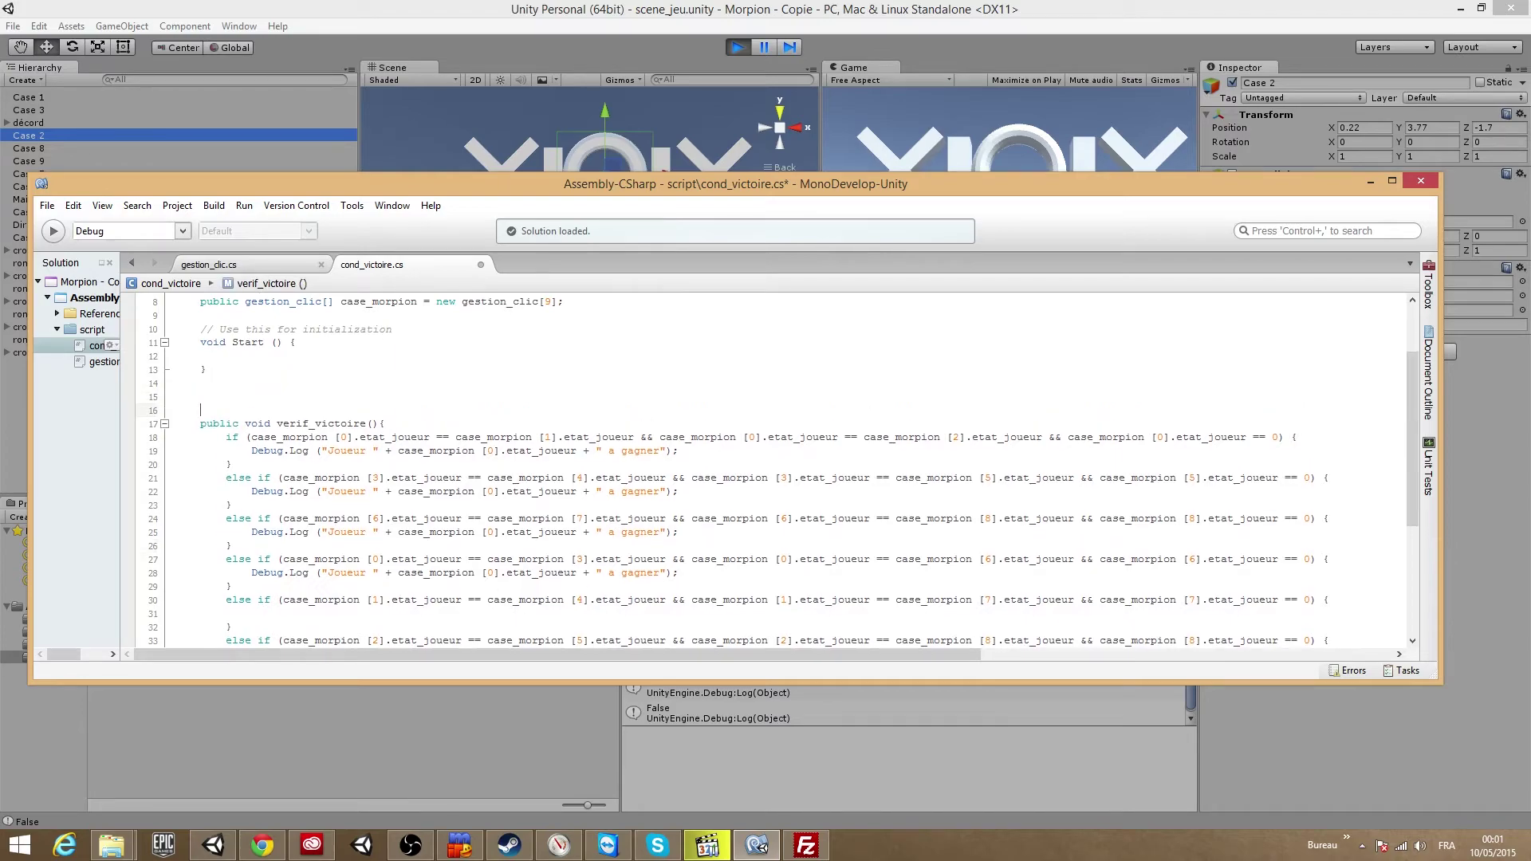
pyautogui.press('Return')
pyautogui.press('Up')
pyautogui.press('Up')
pyautogui.press('Delete')
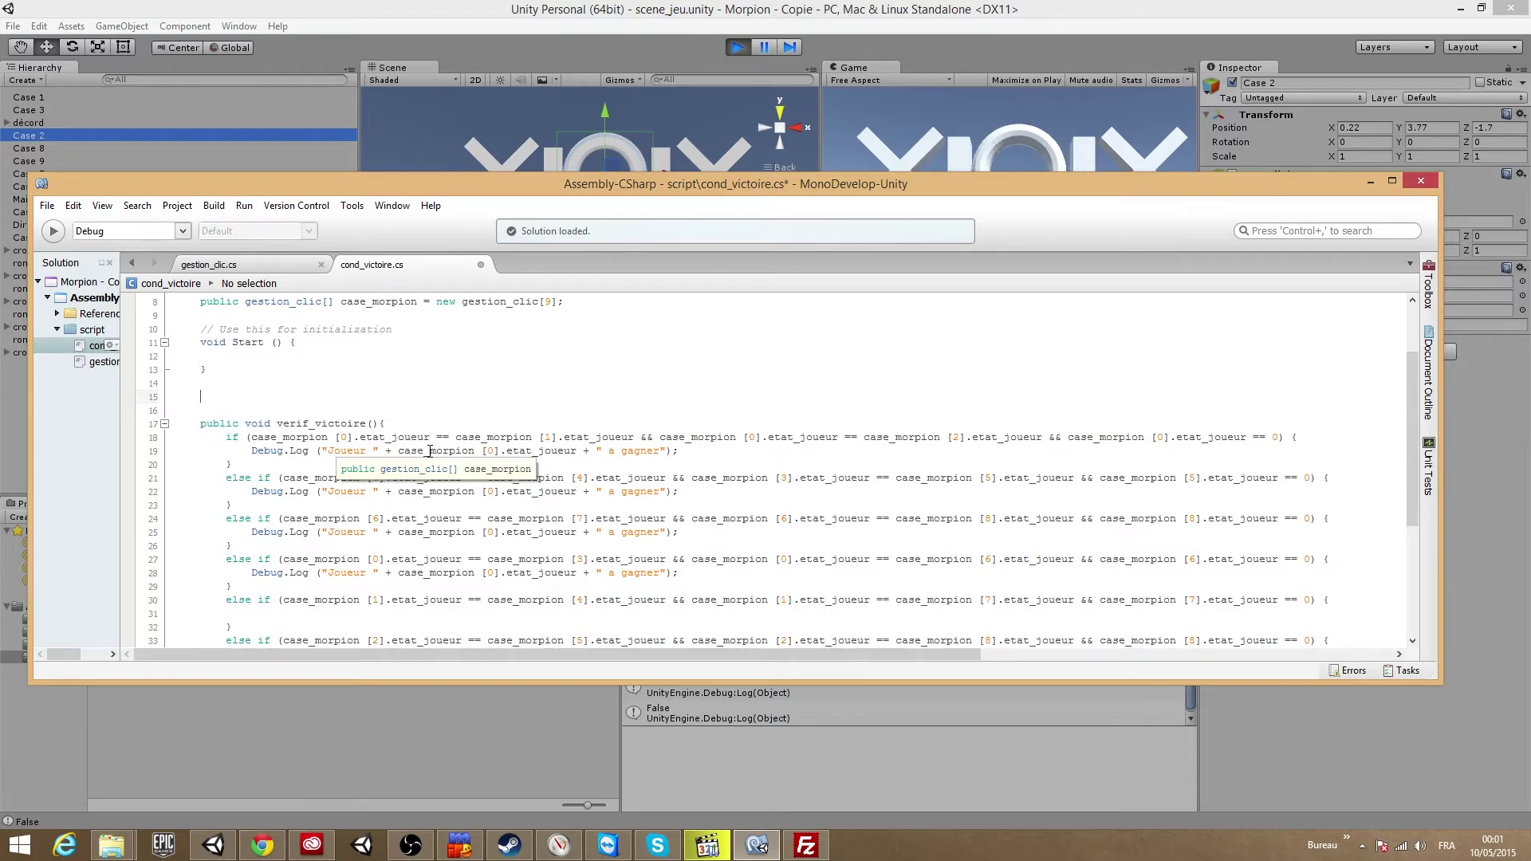
pyautogui.write('private')
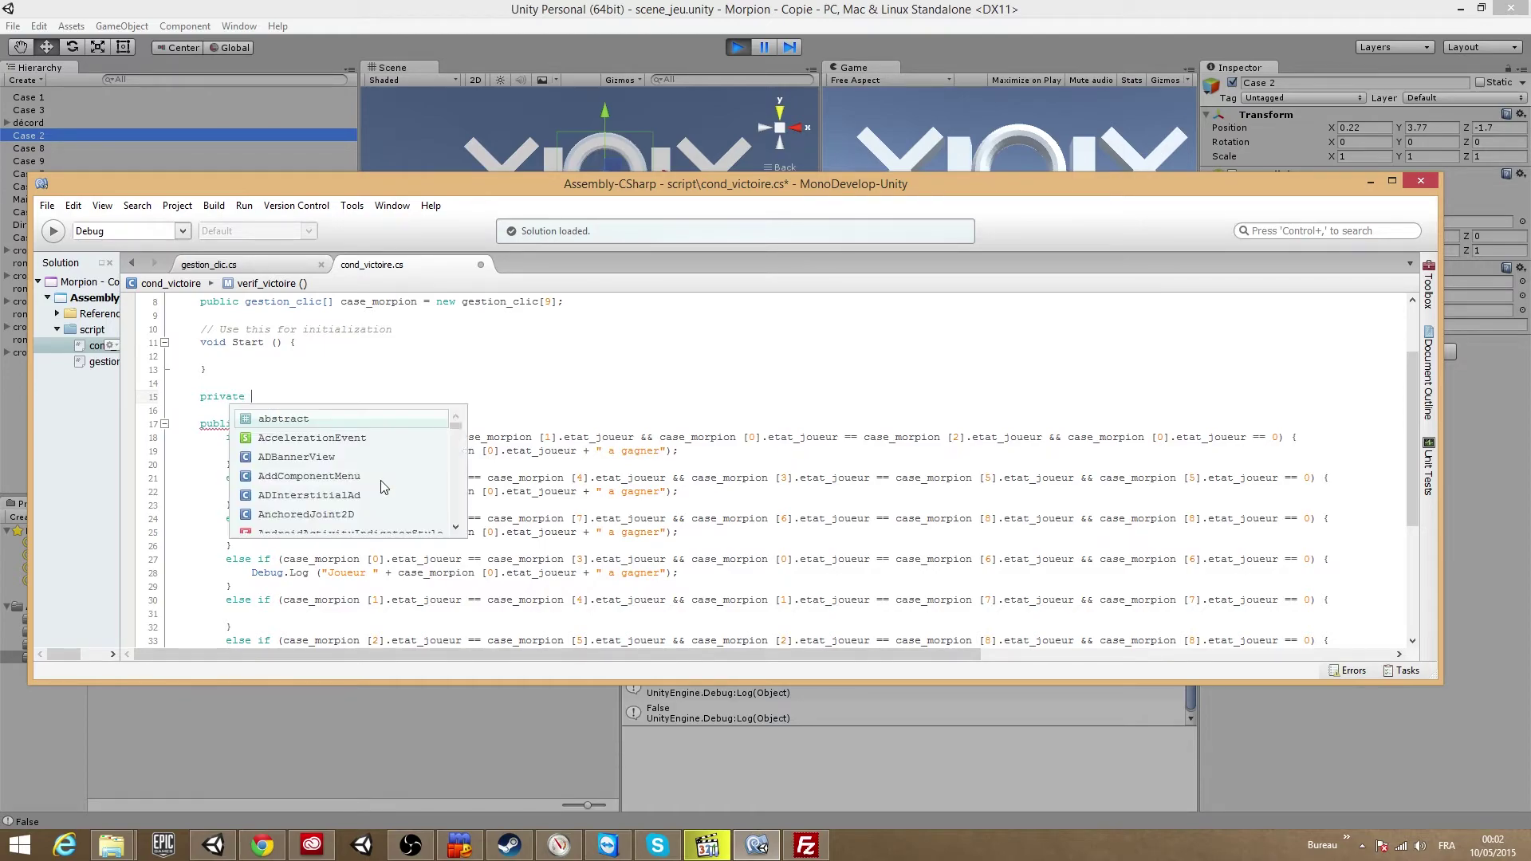
pyautogui.write('void ')
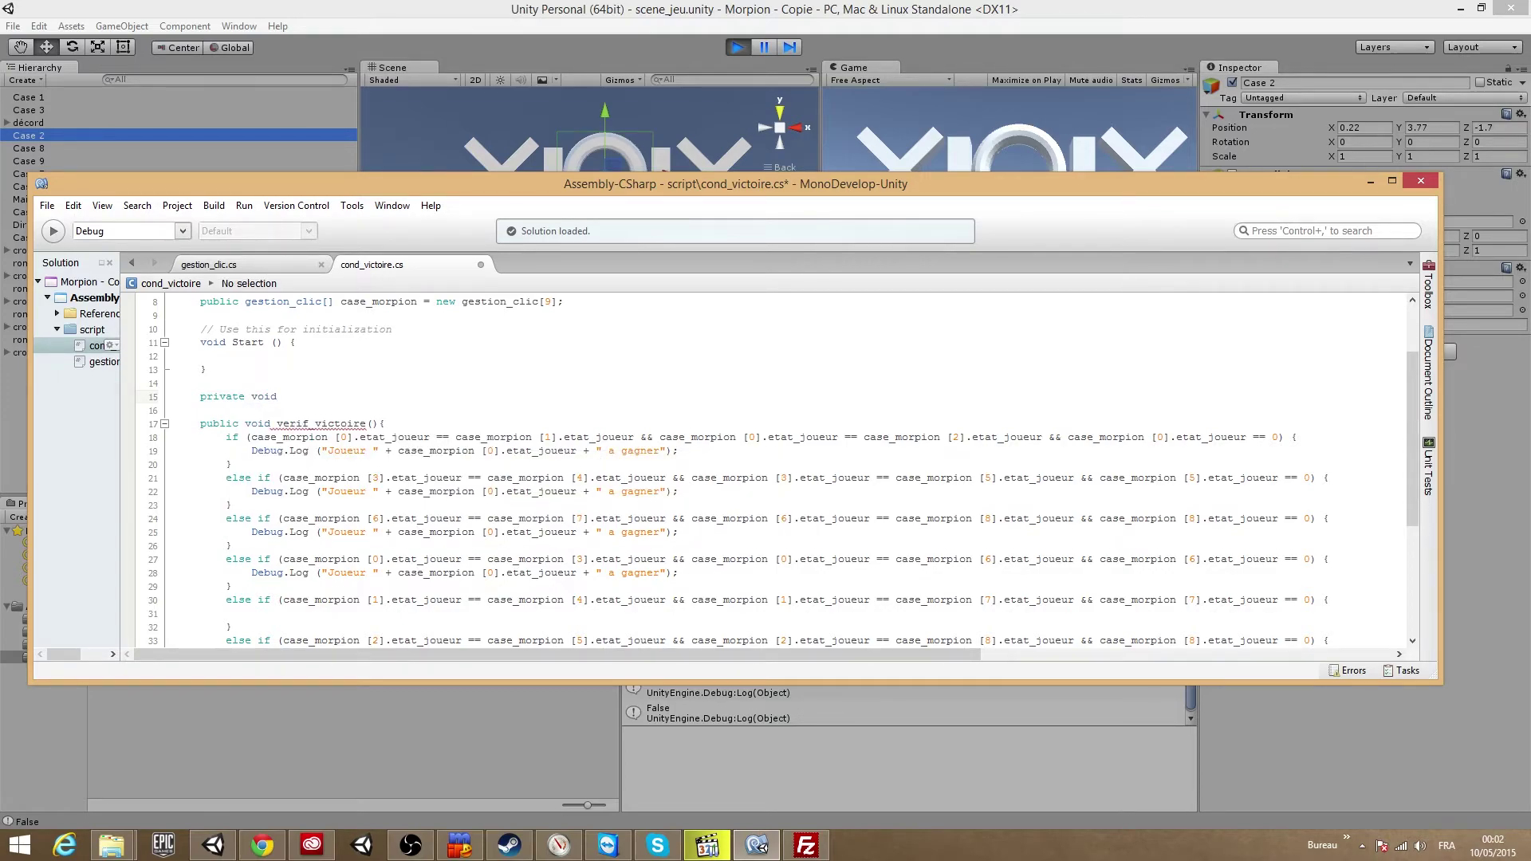
pyautogui.write('vic')
pyautogui.write('toir')
pyautogui.write('e (')
pyautogui.write('int')
pyautogui.write(' gagnantà')
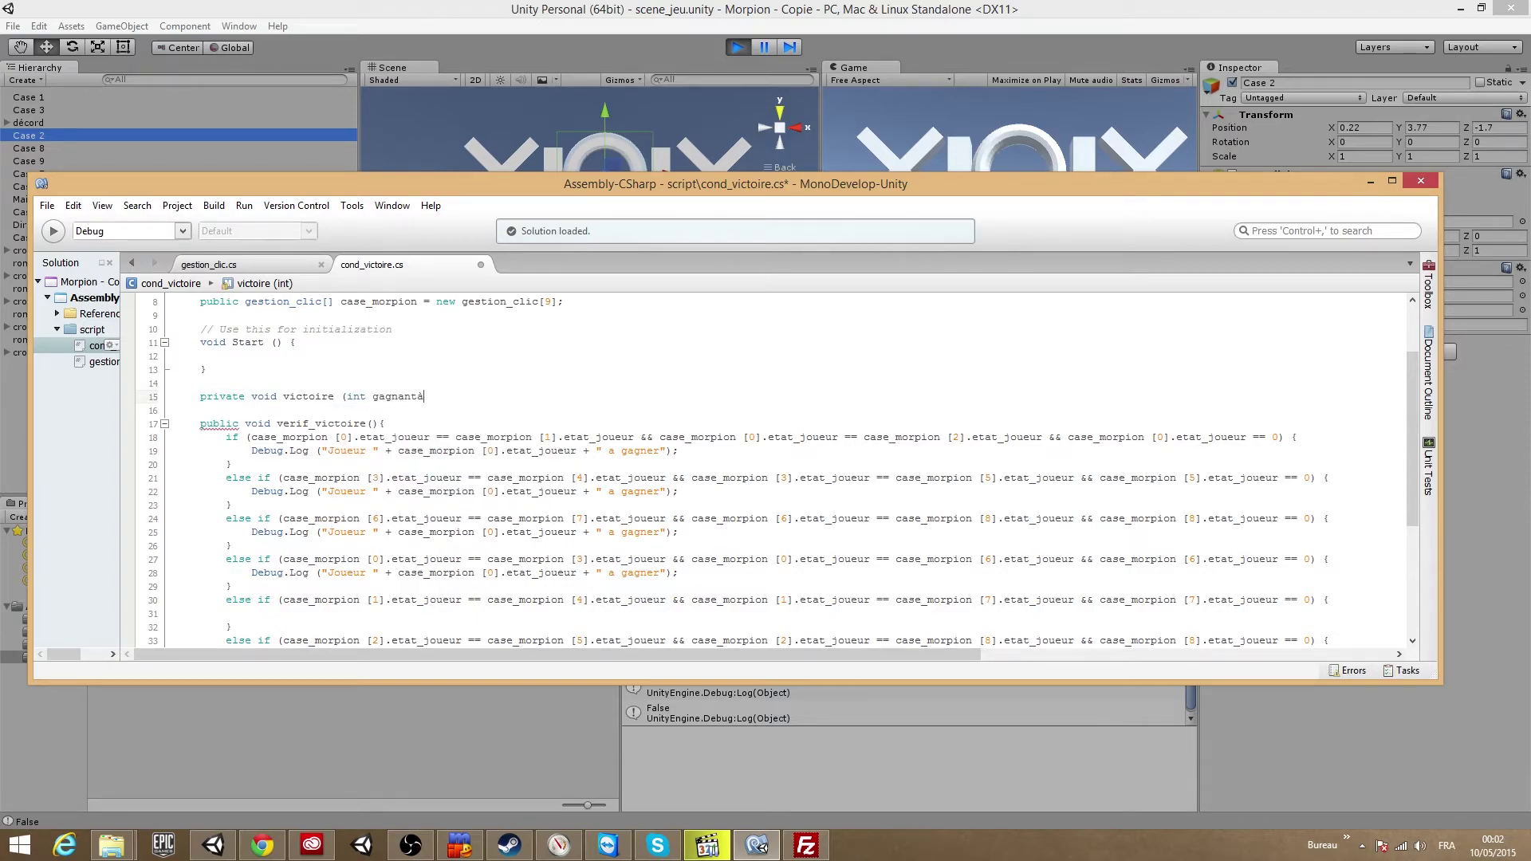
pyautogui.press('BackSpace')
pyautogui.write('){')
pyautogui.press('Return')
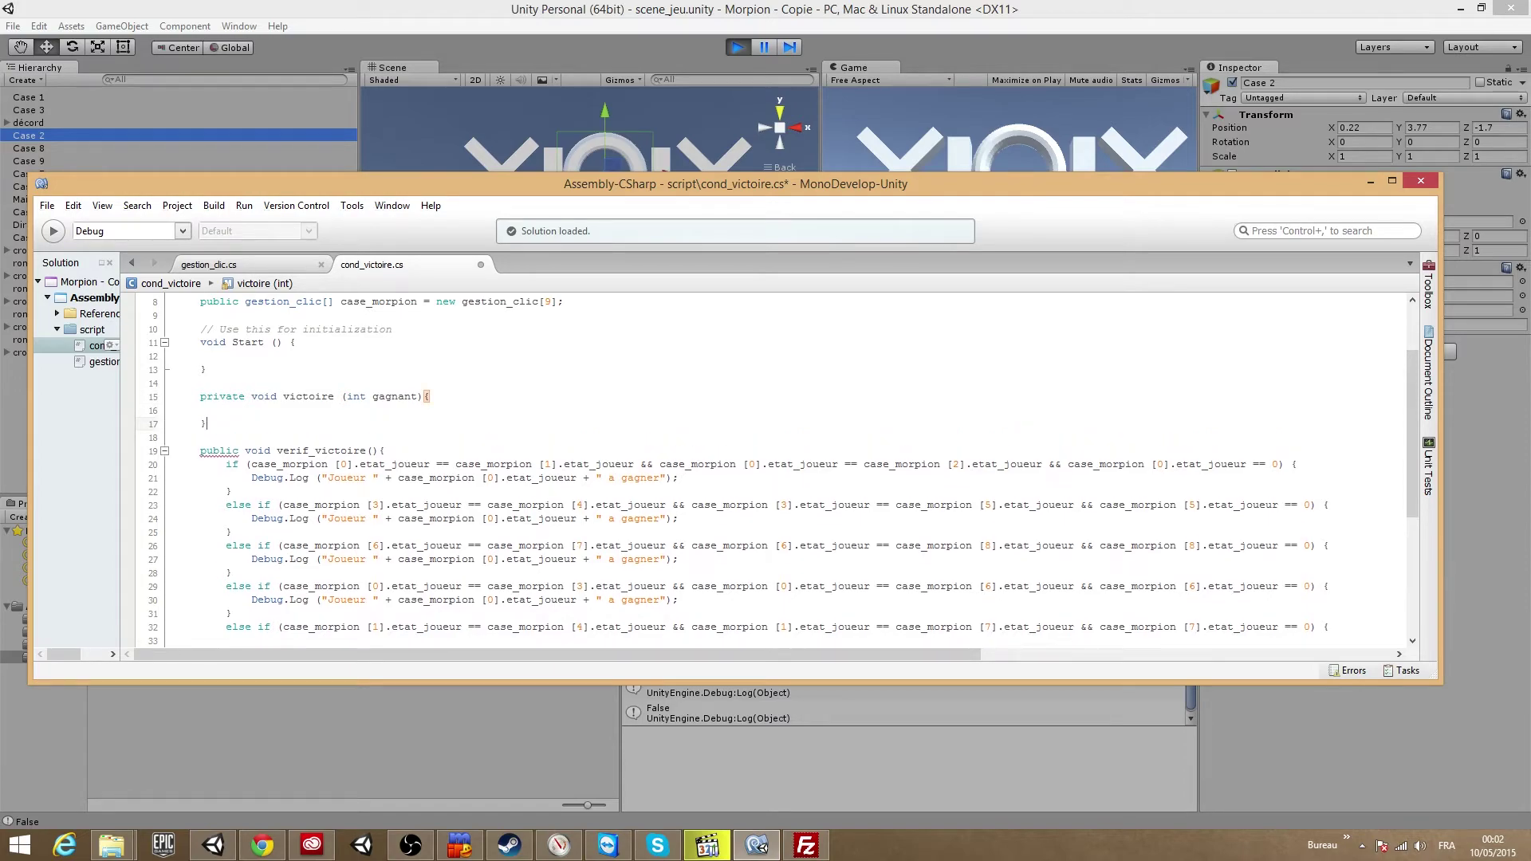
# Paste the log line into victoire, replace the cell reference with gagnant, and end it with " a gagner !"
pyautogui.moveTo(680, 478); pyautogui.dragTo(251, 478)
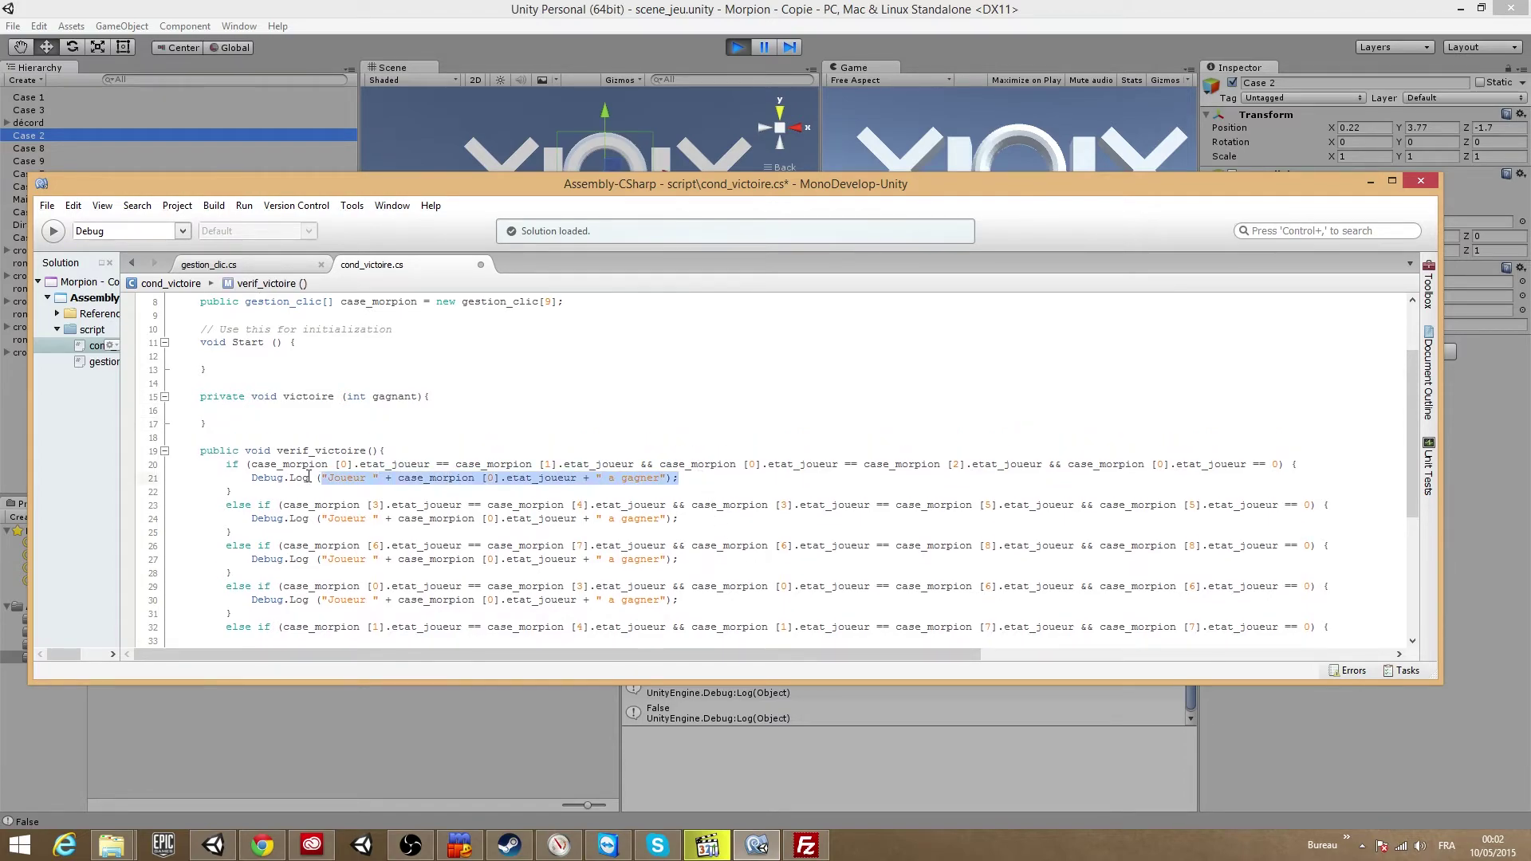
pyautogui.click(292, 409)
pyautogui.write('Debug.Log ("Joueur " + case_morpion [0].etat_joueur + " a gagner");')
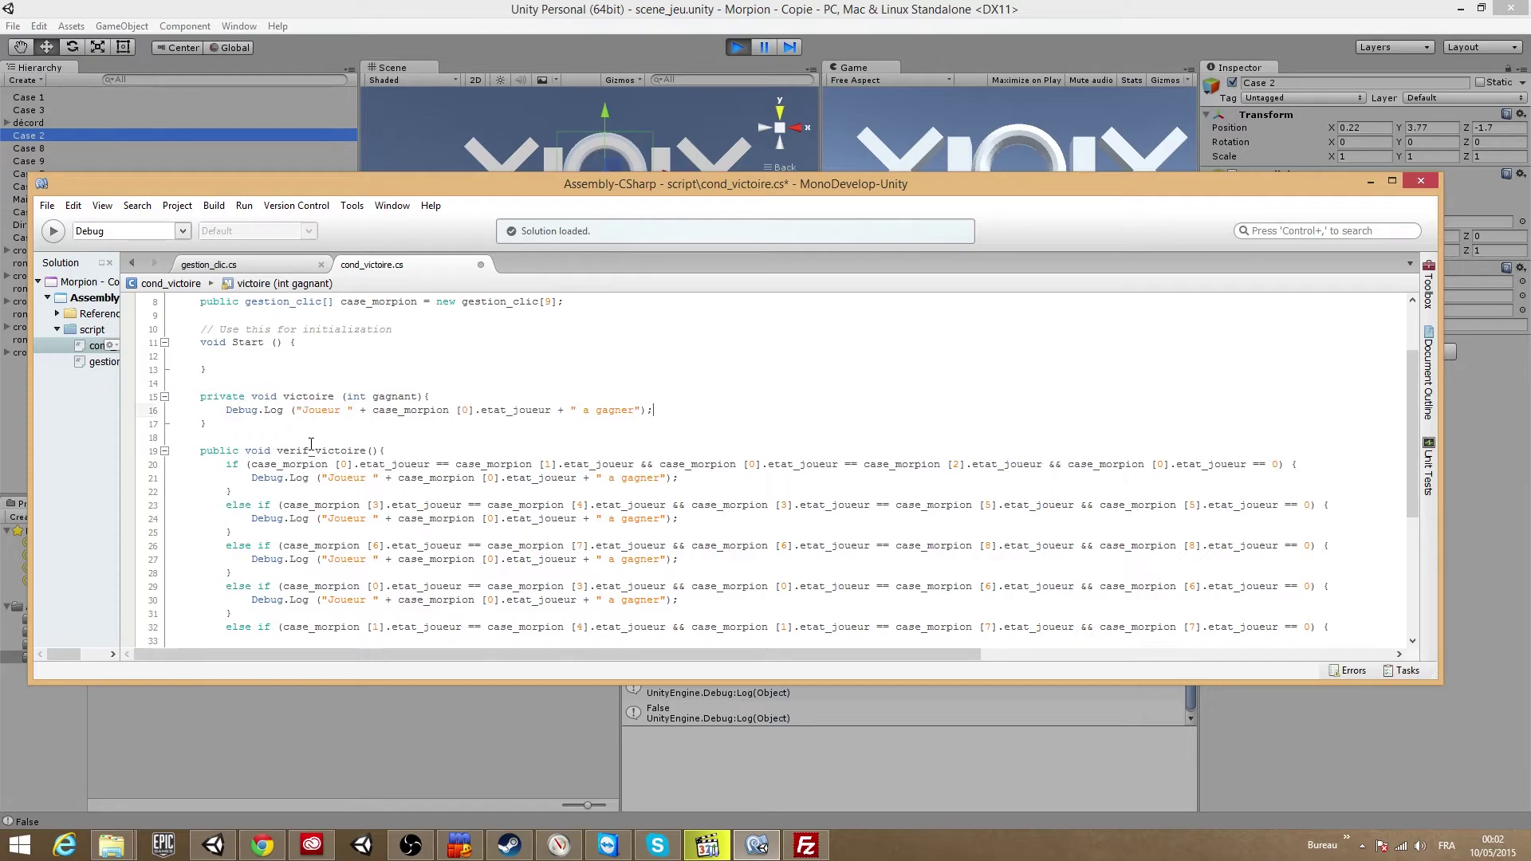
pyautogui.doubleClick(303, 397)
pyautogui.moveTo(679, 479); pyautogui.dragTo(244, 476)
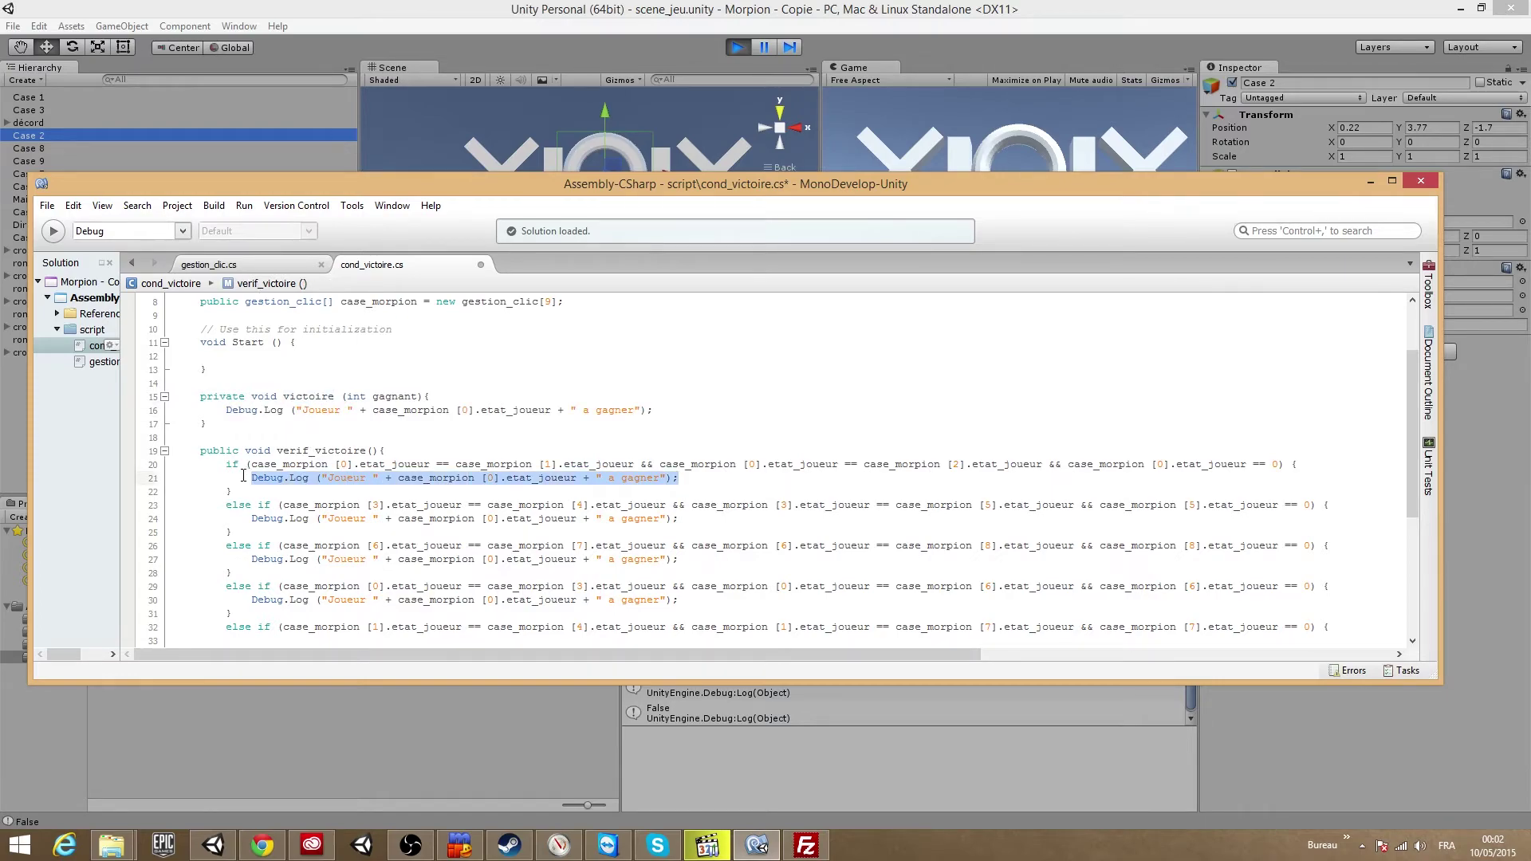
pyautogui.moveTo(372, 409); pyautogui.dragTo(554, 409)
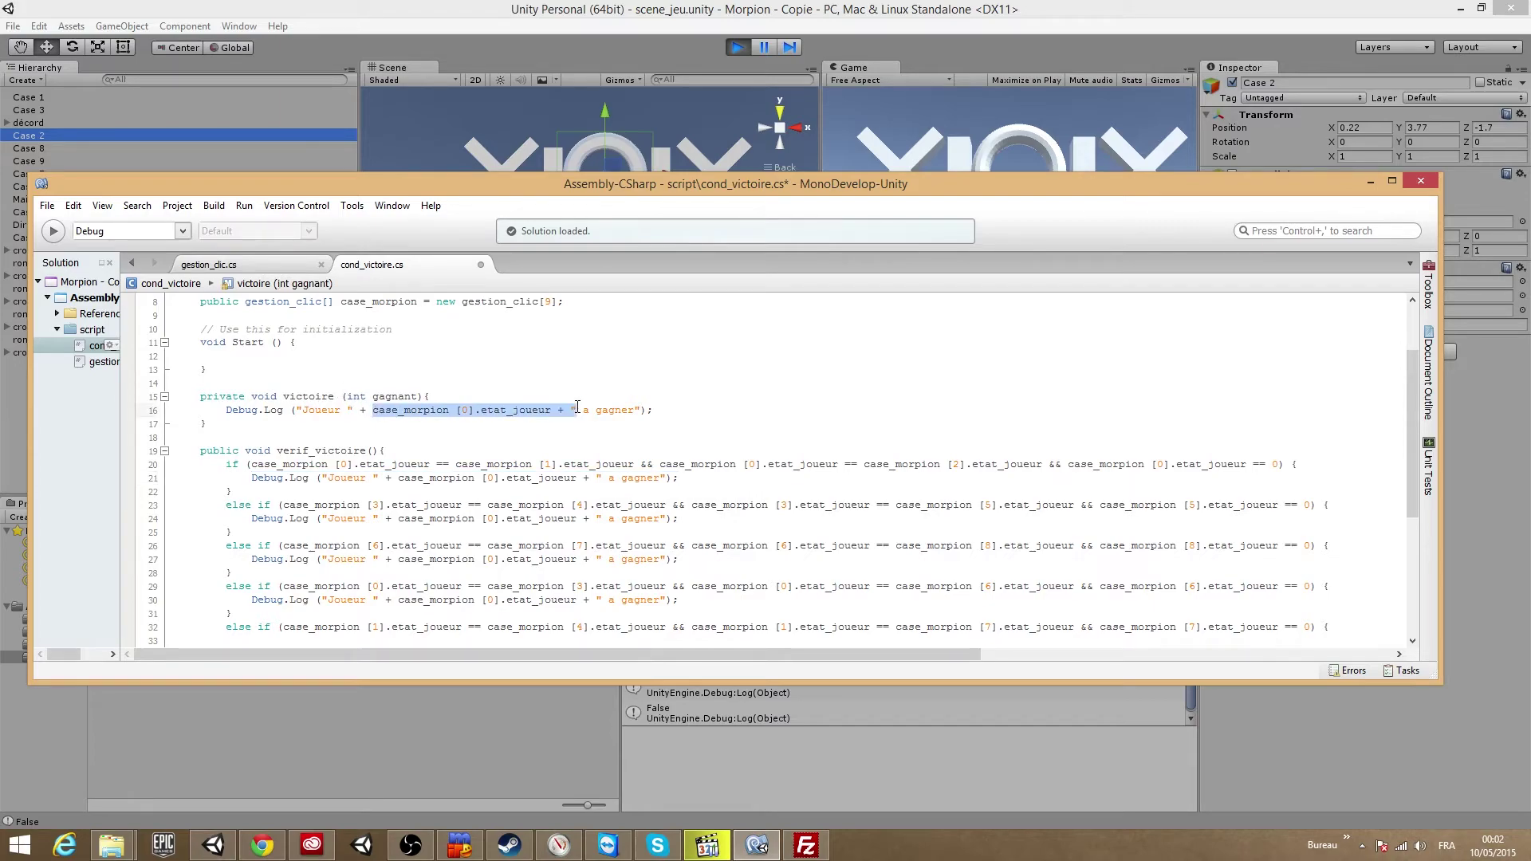
pyautogui.write('gagnant')
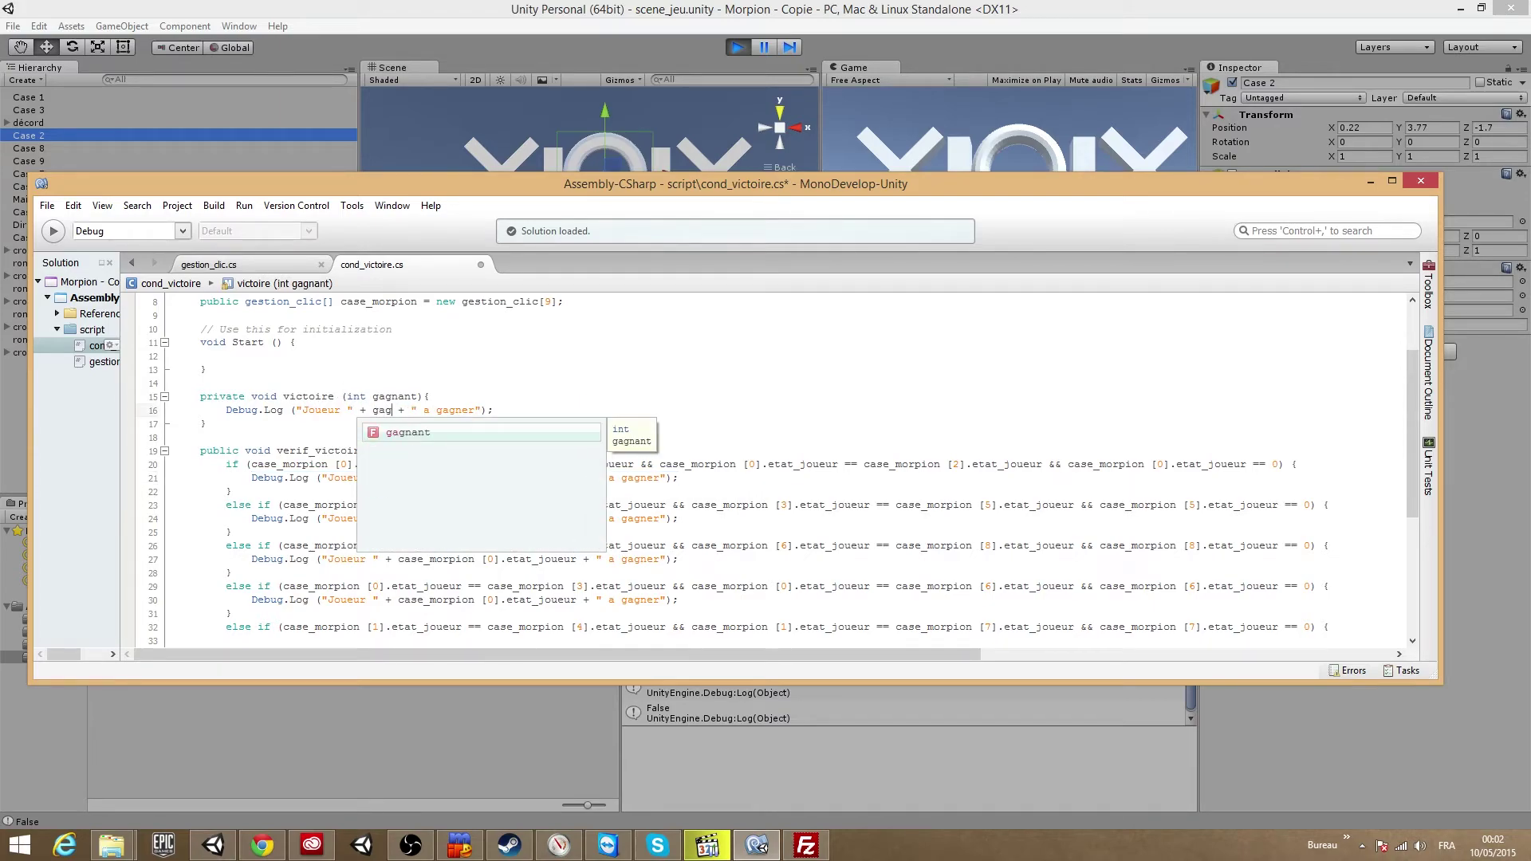
pyautogui.click(561, 397)
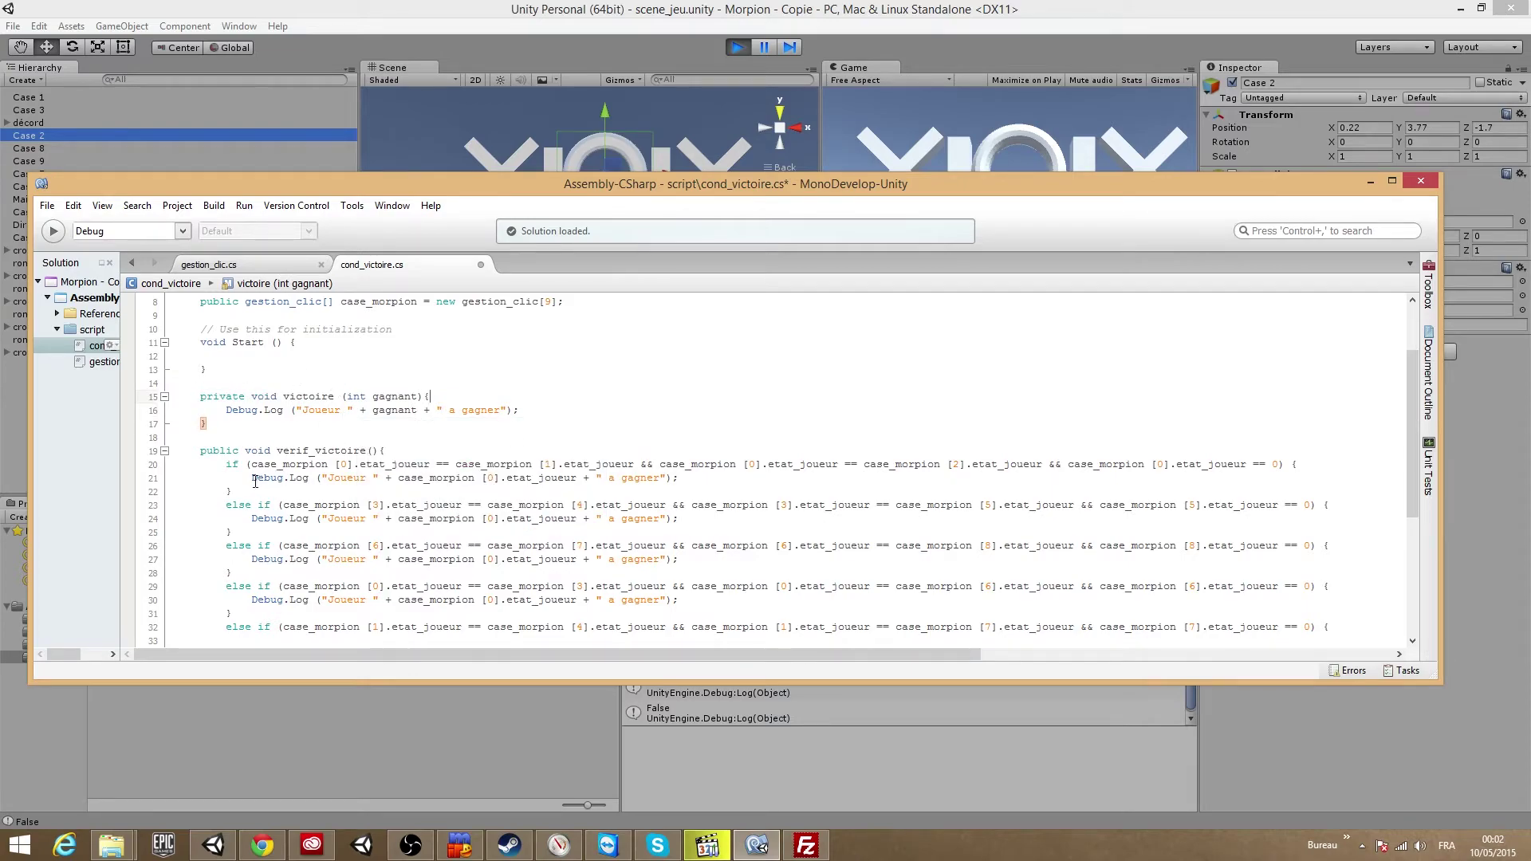
pyautogui.moveTo(254, 478); pyautogui.dragTo(692, 479)
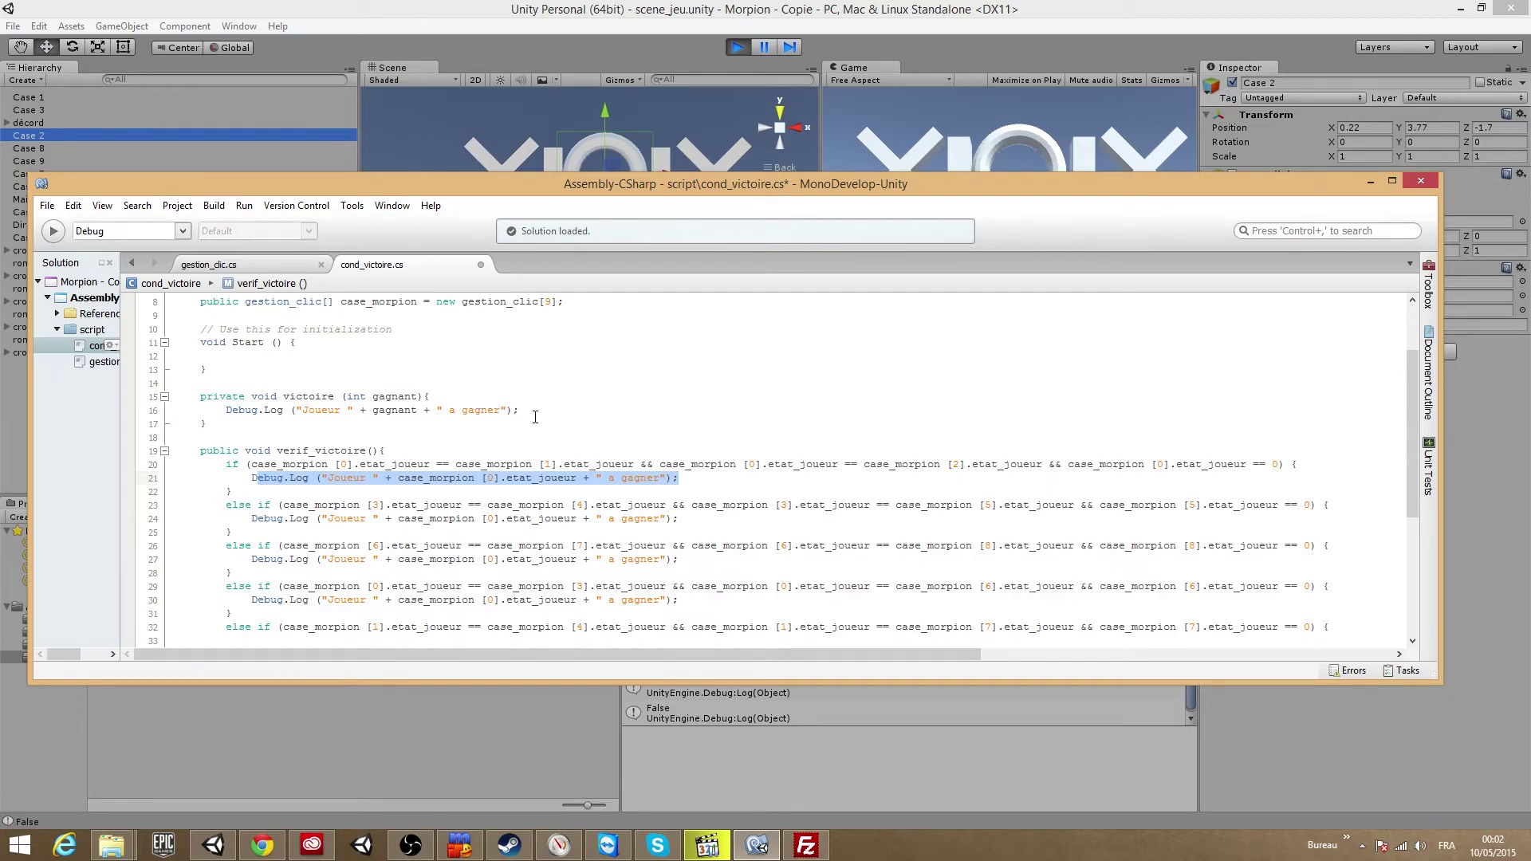
pyautogui.click(503, 410)
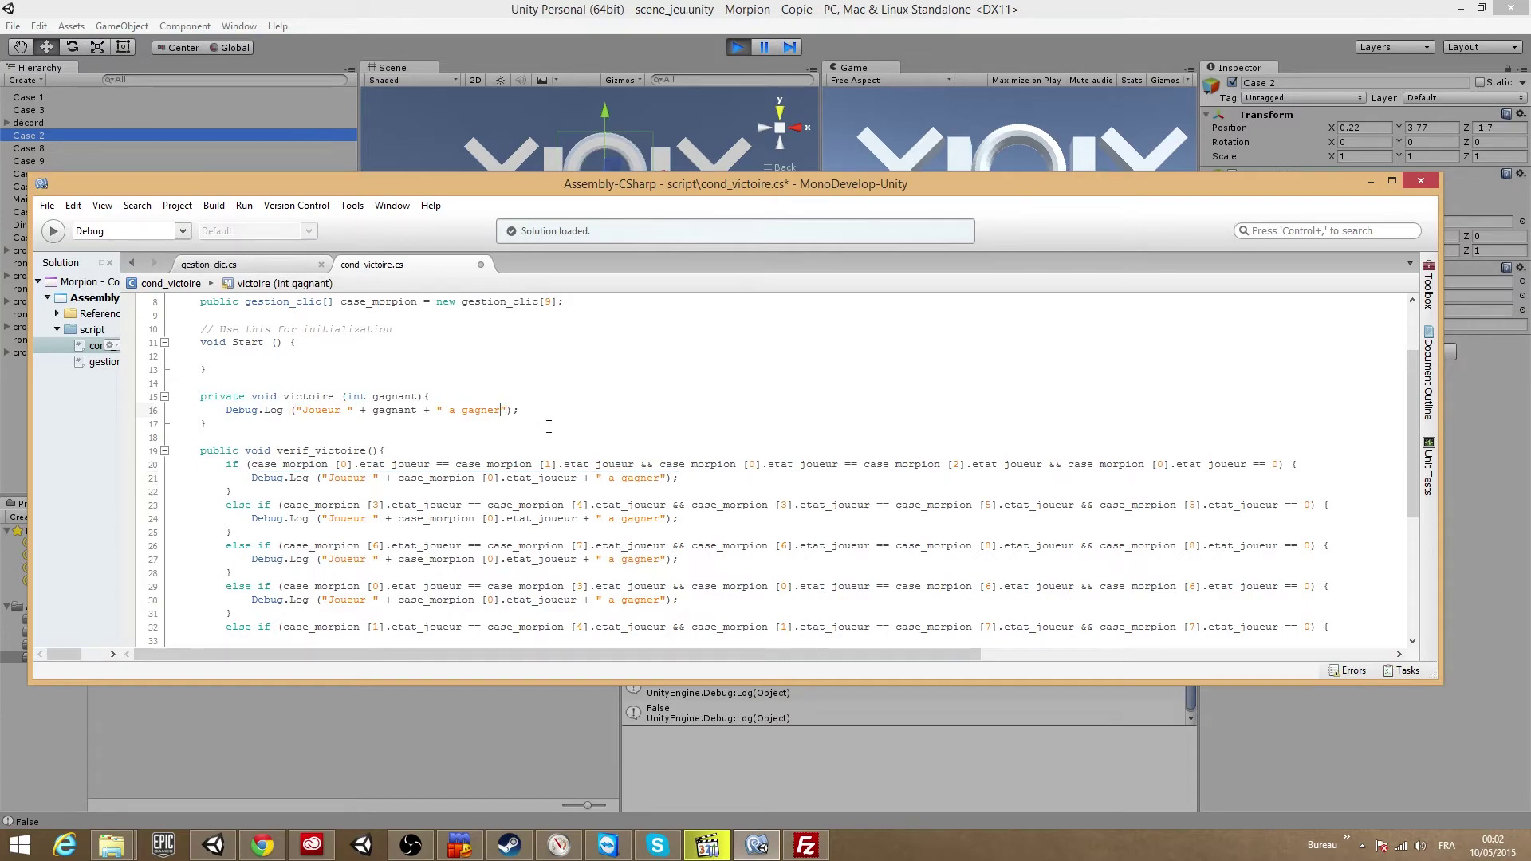
pyautogui.write('!')
# Replace the first branch's log with this.victoire(case_morpion [0].etat_joueur);
pyautogui.moveTo(677, 478); pyautogui.dragTo(244, 479)
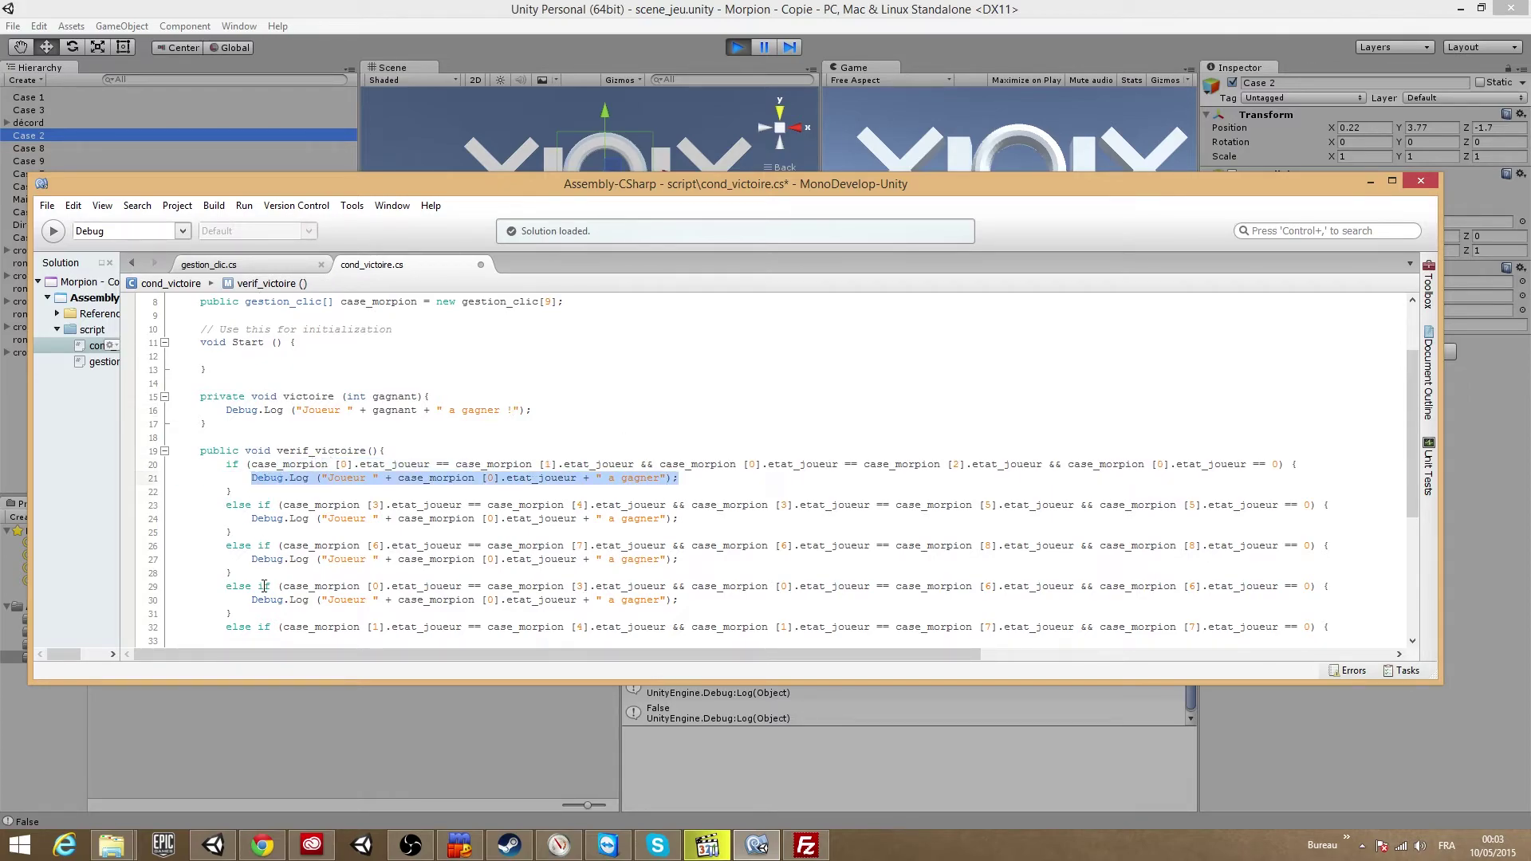
pyautogui.moveTo(264, 586)
pyautogui.press('BackSpace')
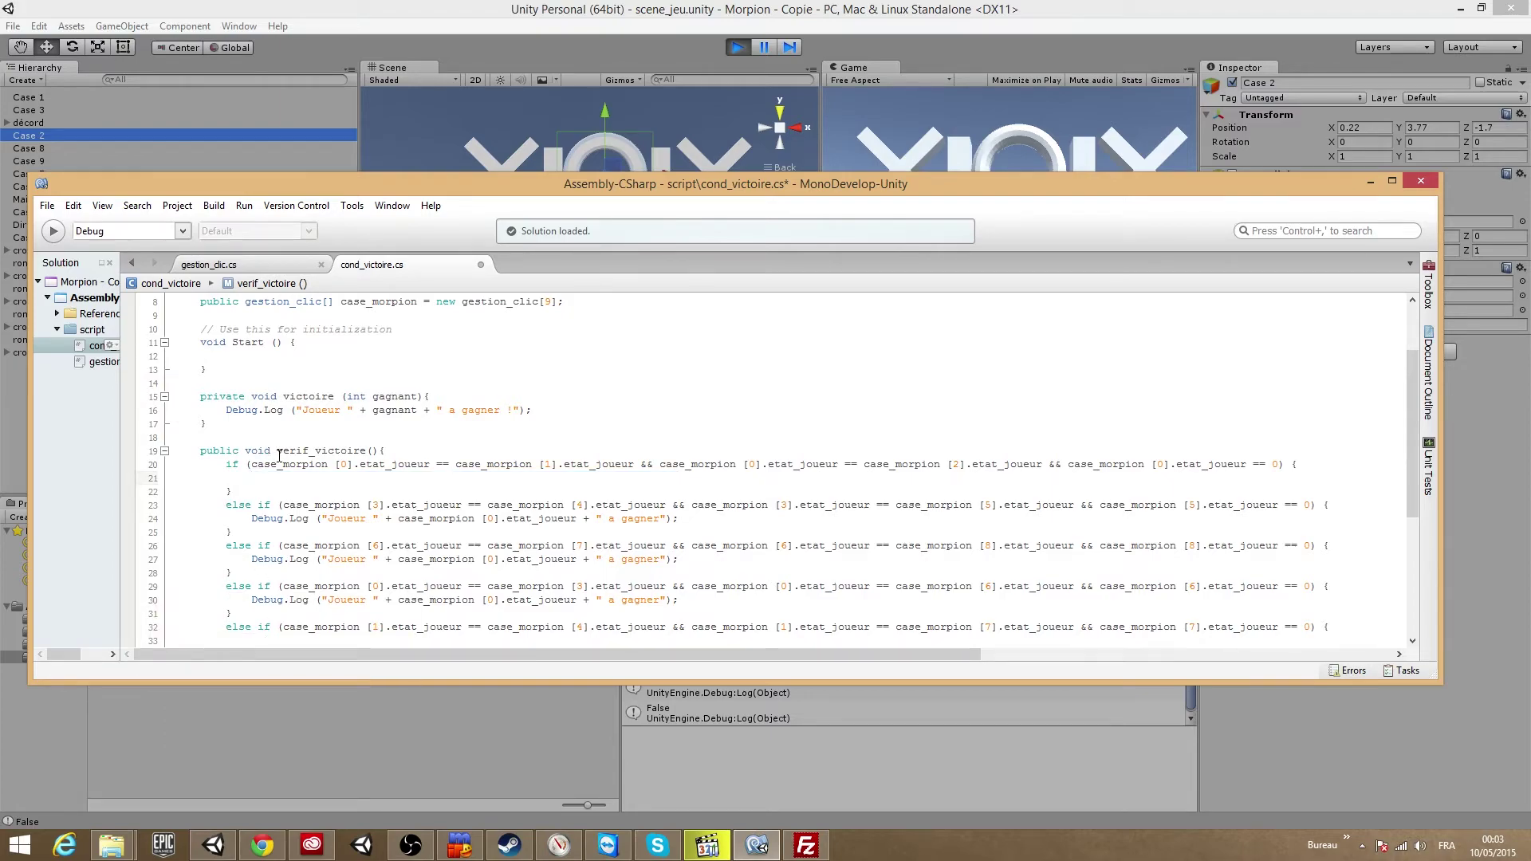
pyautogui.write('this')
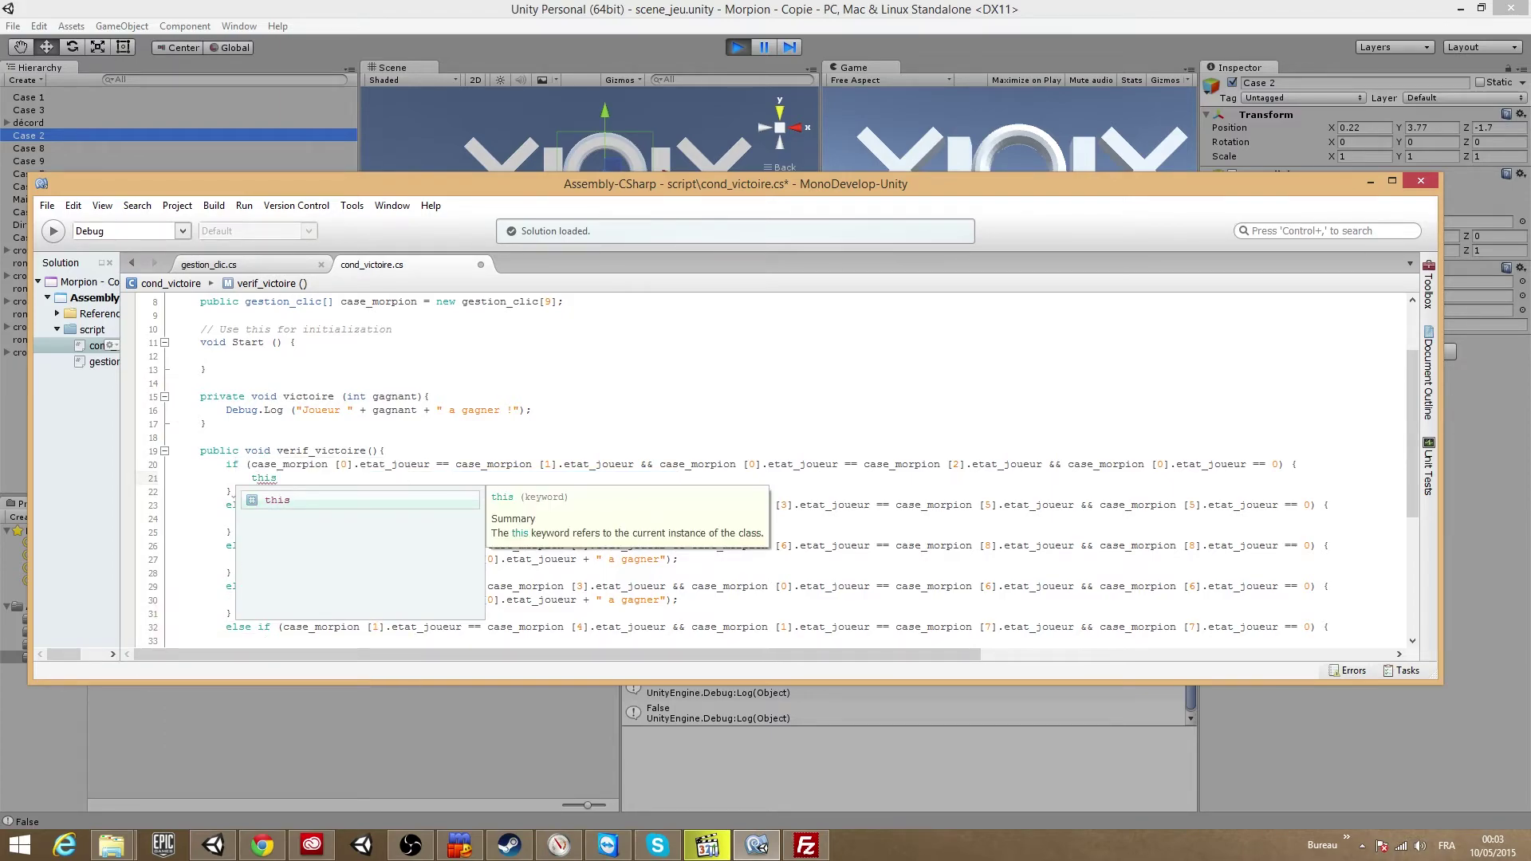
pyautogui.write('.')
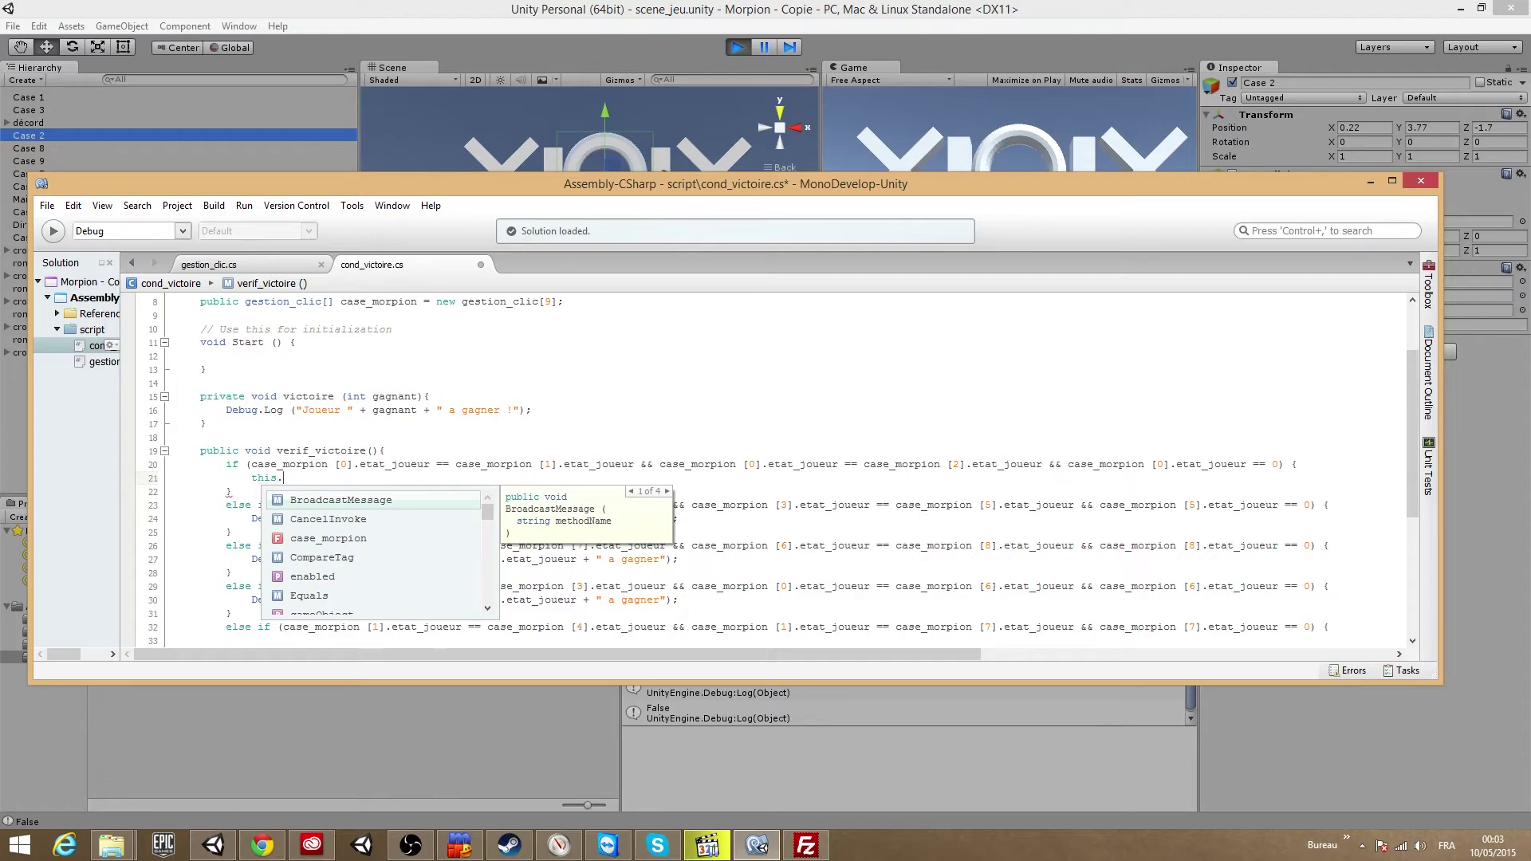
pyautogui.write('vi')
pyautogui.press('Return')
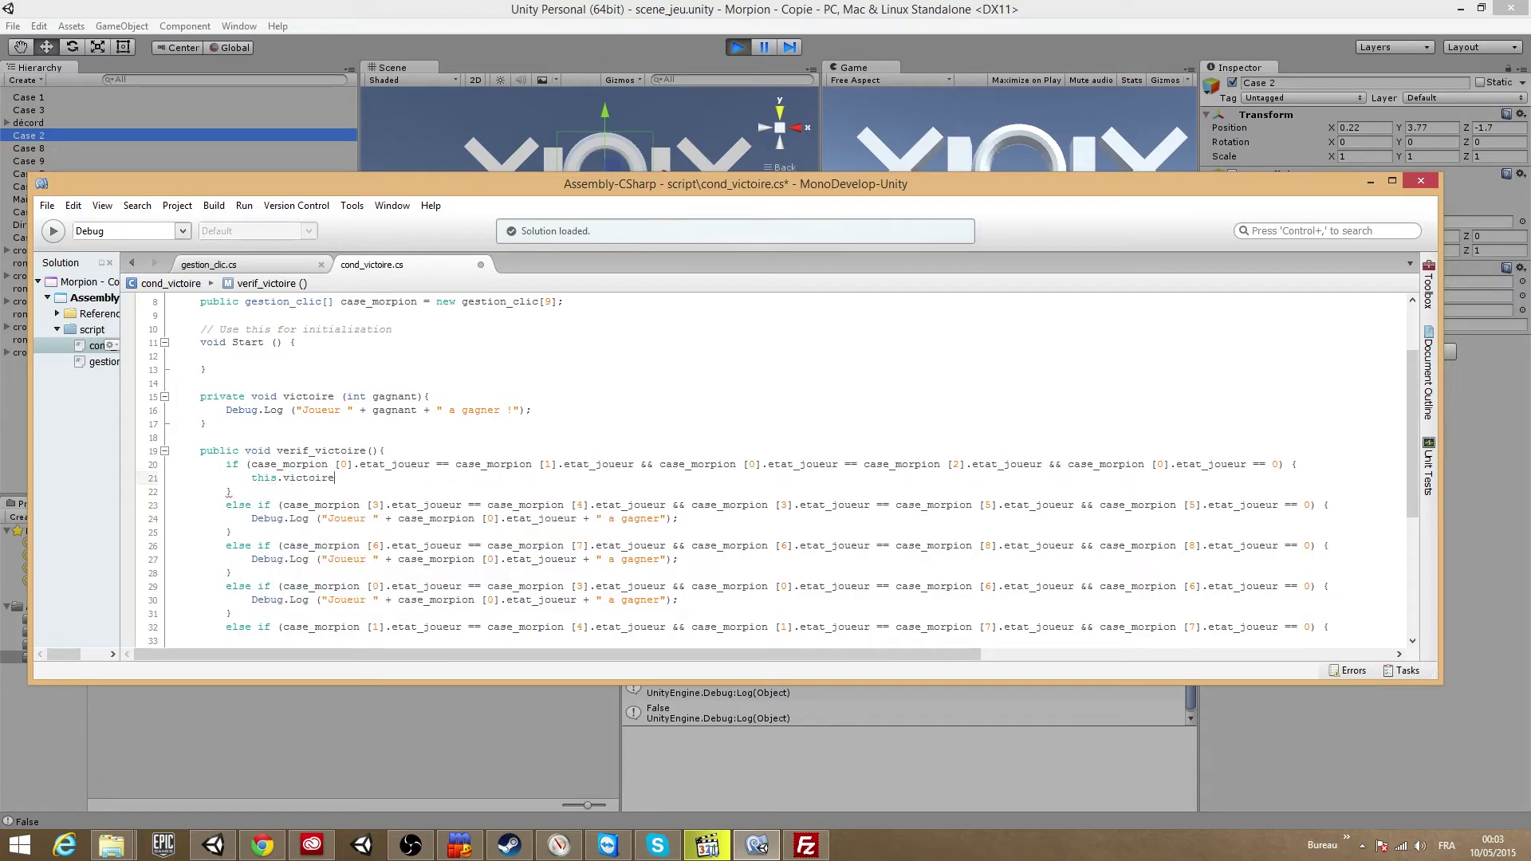
pyautogui.write('(')
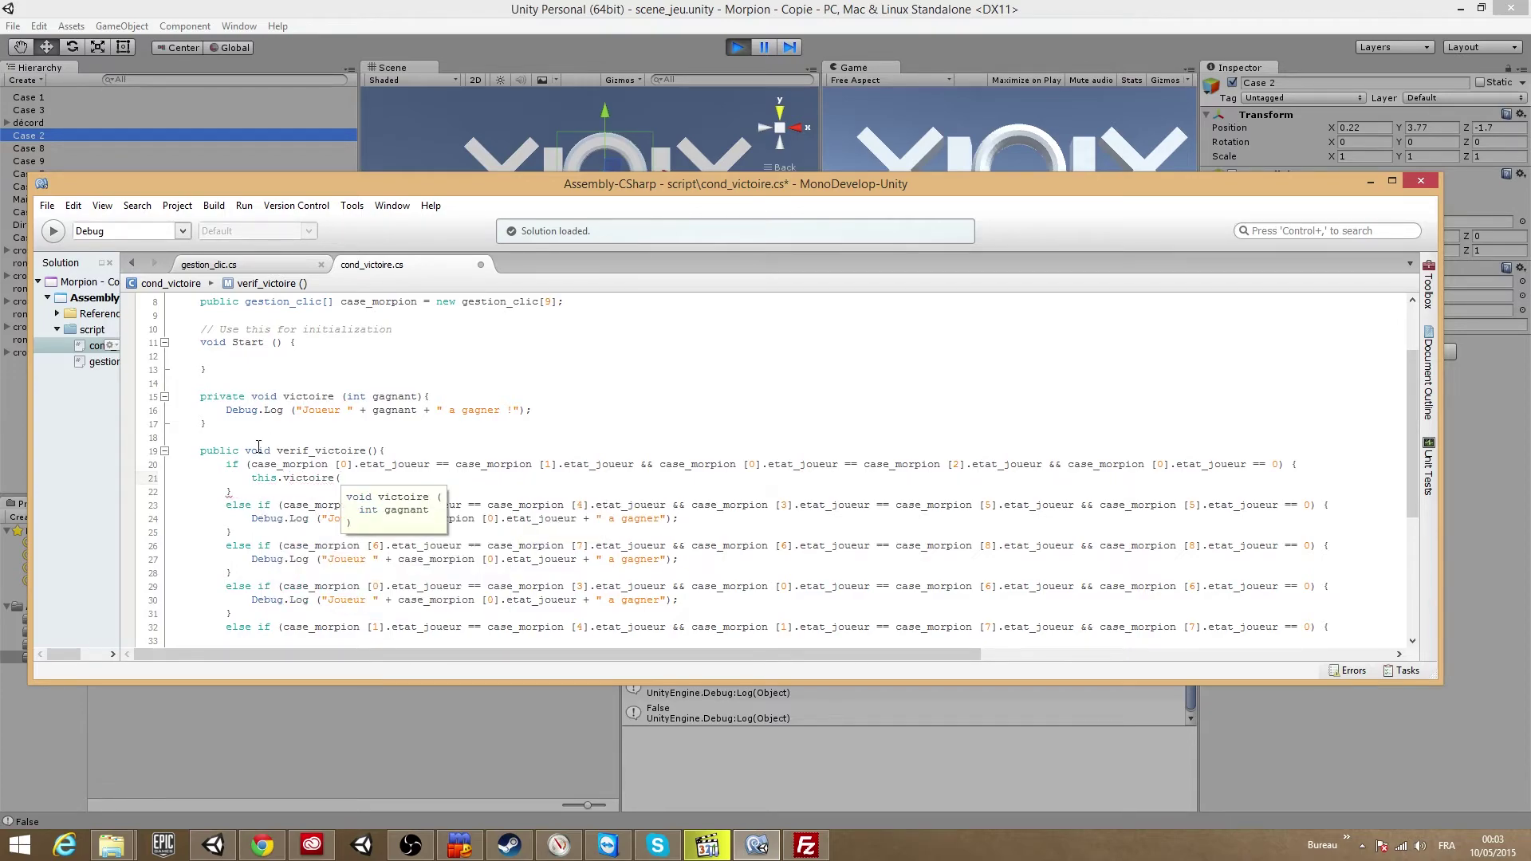
pyautogui.moveTo(252, 464); pyautogui.dragTo(431, 465)
pyautogui.hotkey('ctrl', 'c')
pyautogui.click(429, 478)
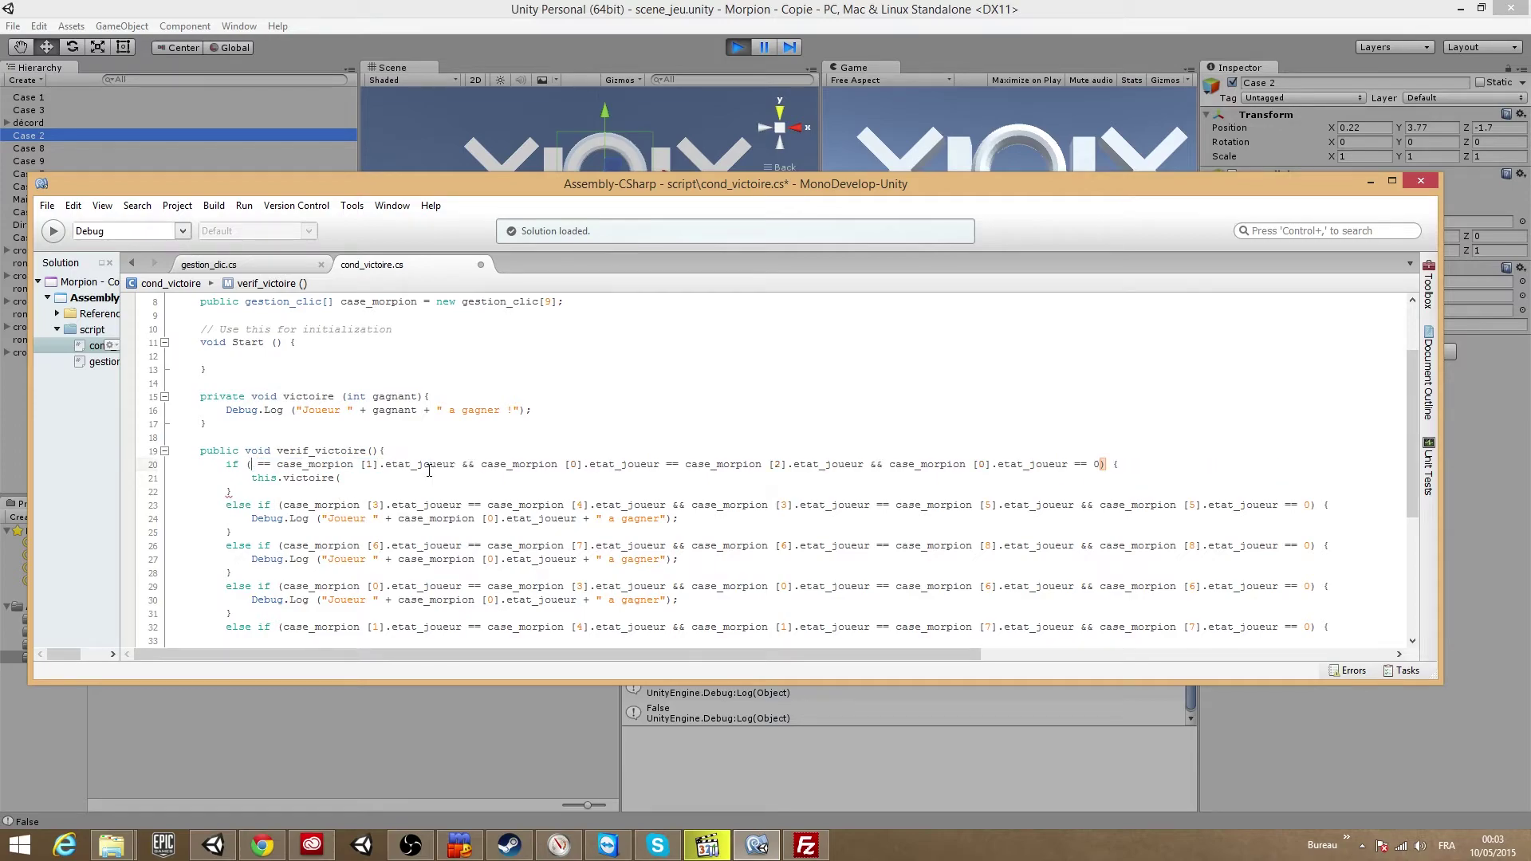
pyautogui.hotkey('ctrl', 'v')
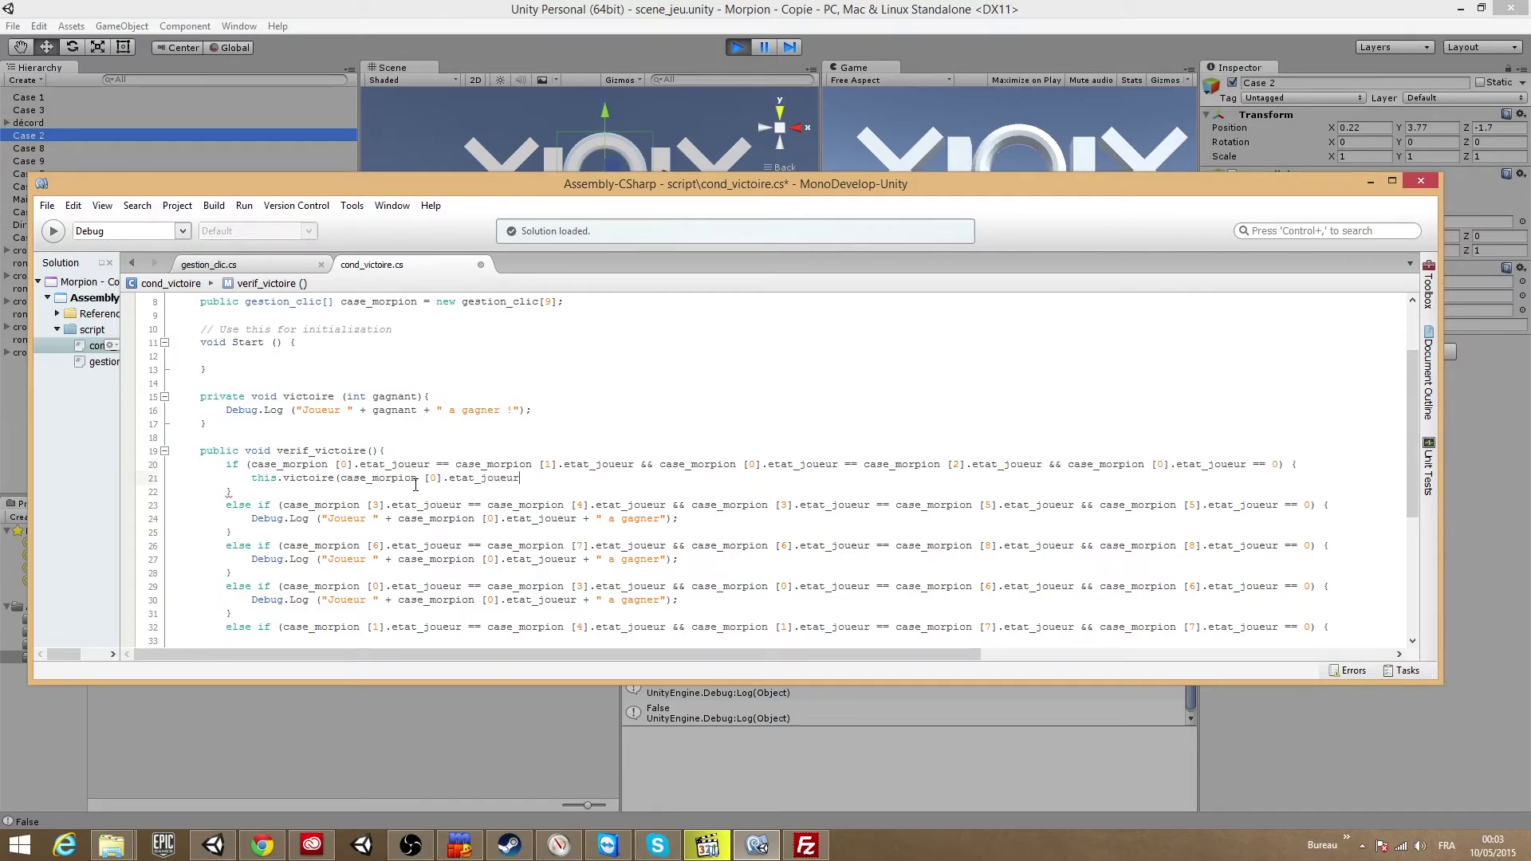
pyautogui.write(');')
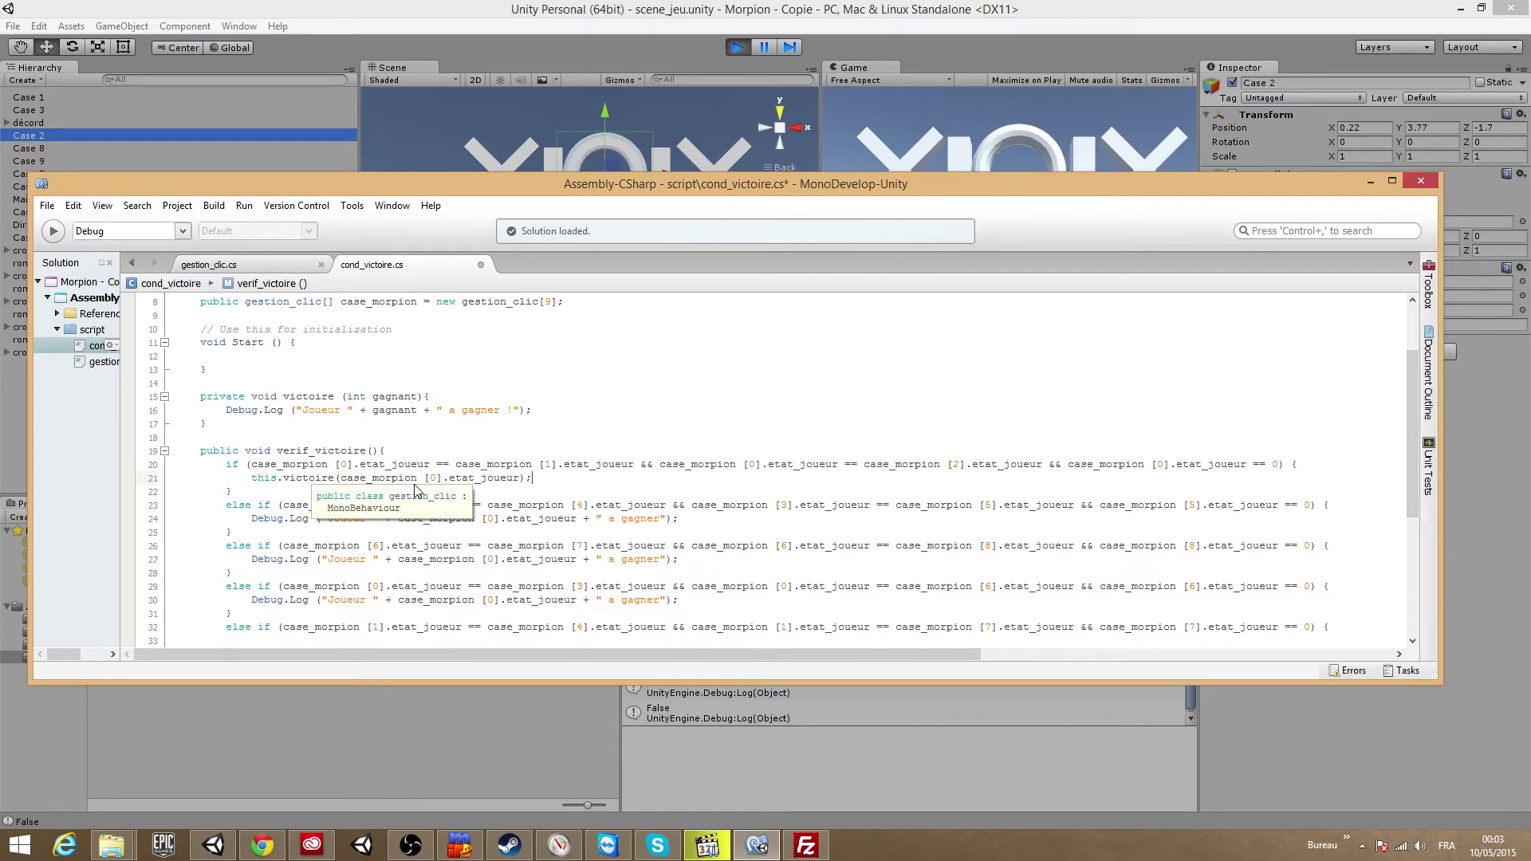
# Paste the victoire call over the second, third and fourth branch logs, using indices 3, 6 and 0
pyautogui.moveTo(551, 477); pyautogui.dragTo(251, 477)
pyautogui.hotkey('ctrl', 'c')
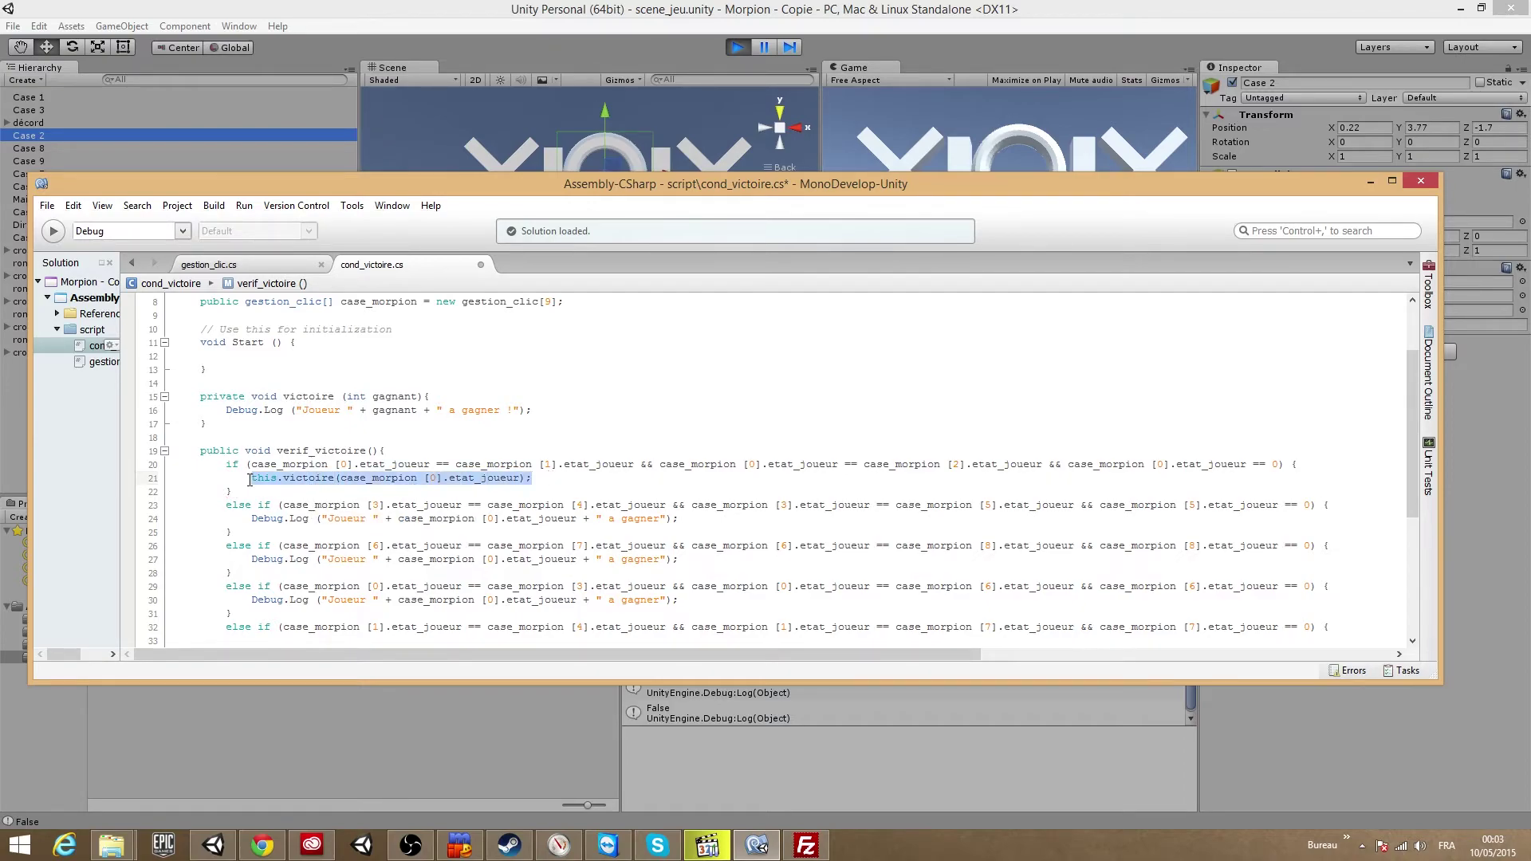
pyautogui.click(663, 519)
pyautogui.moveTo(662, 519); pyautogui.dragTo(251, 519)
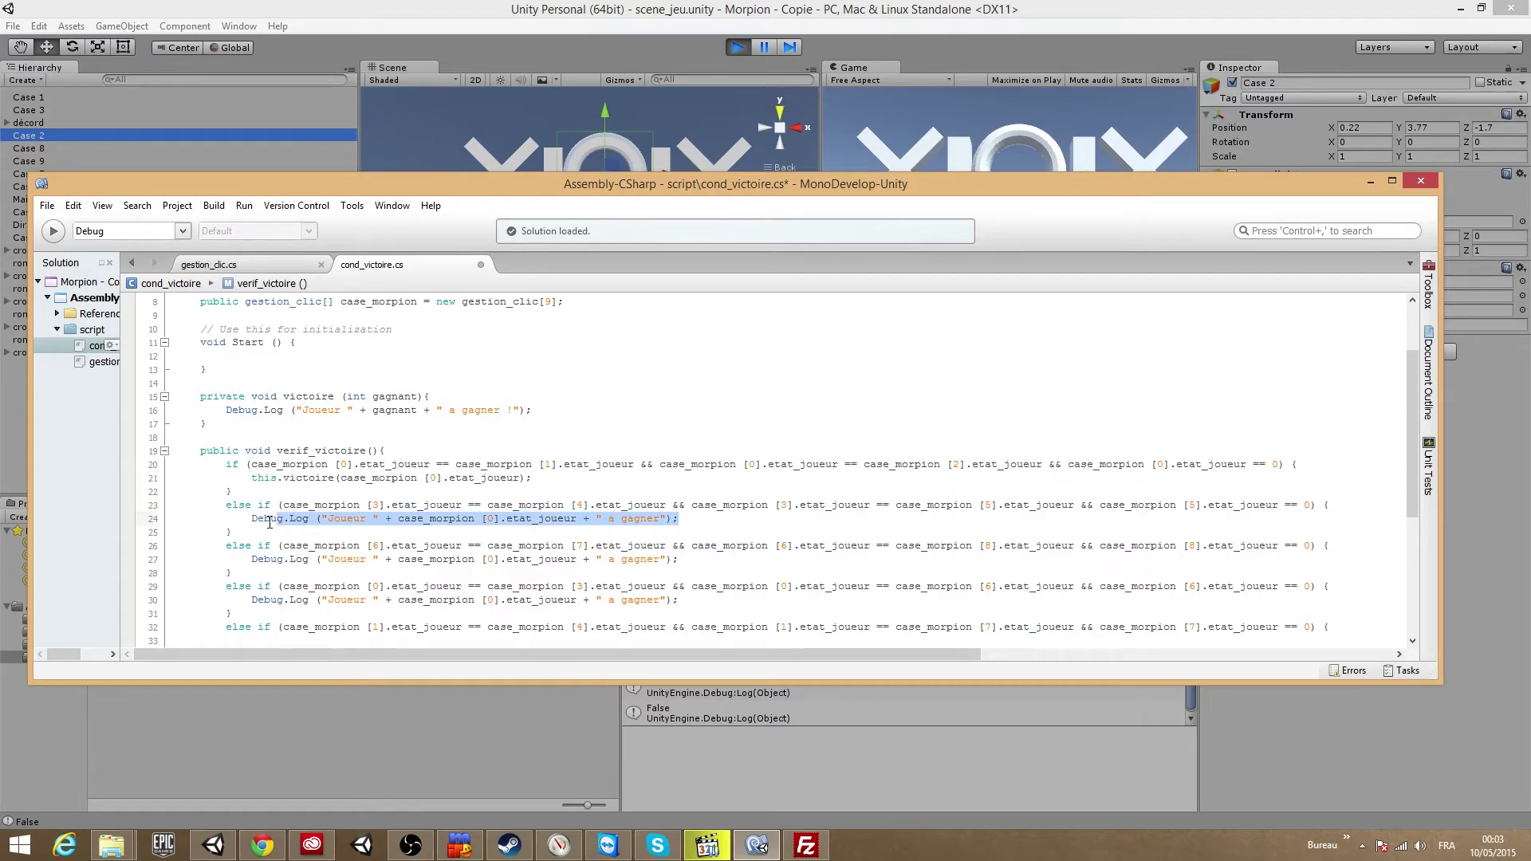
pyautogui.hotkey('ctrl', 'v')
pyautogui.doubleClick(434, 520)
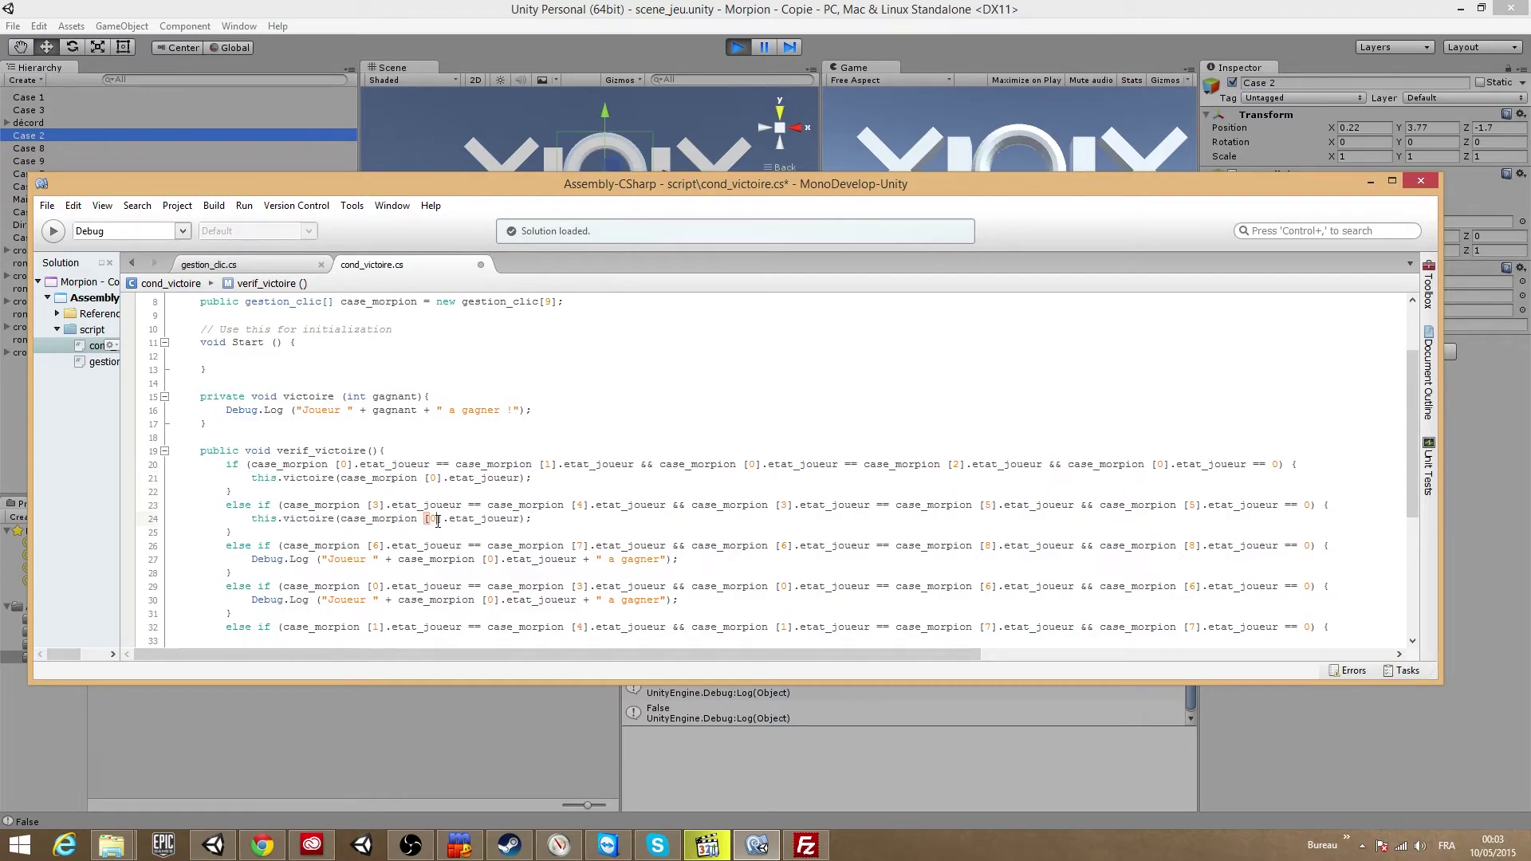
pyautogui.write('3')
pyautogui.moveTo(679, 559); pyautogui.dragTo(251, 560)
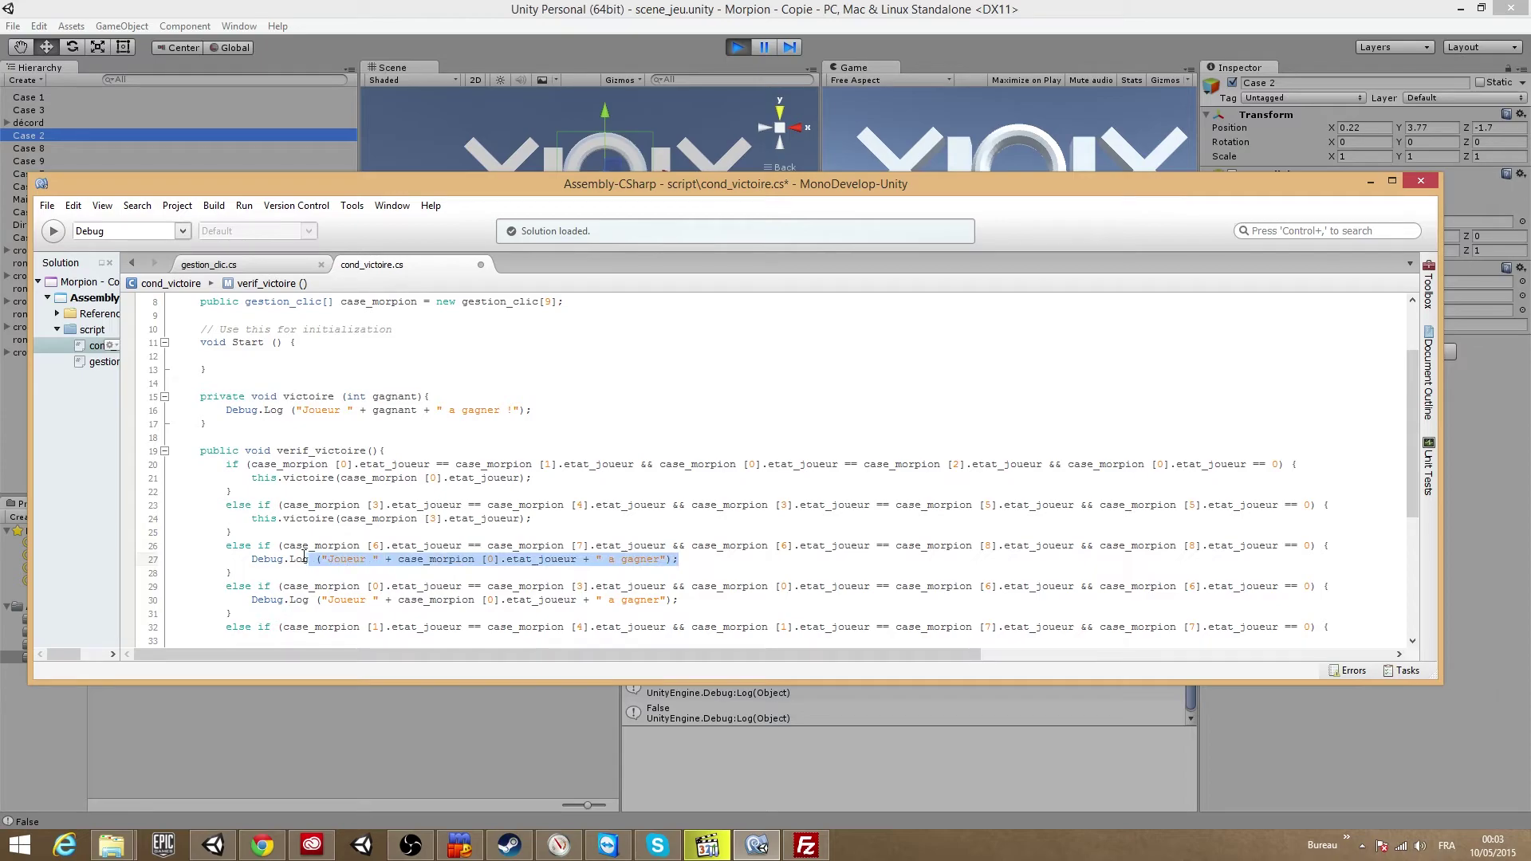
pyautogui.hotkey('ctrl', 'v')
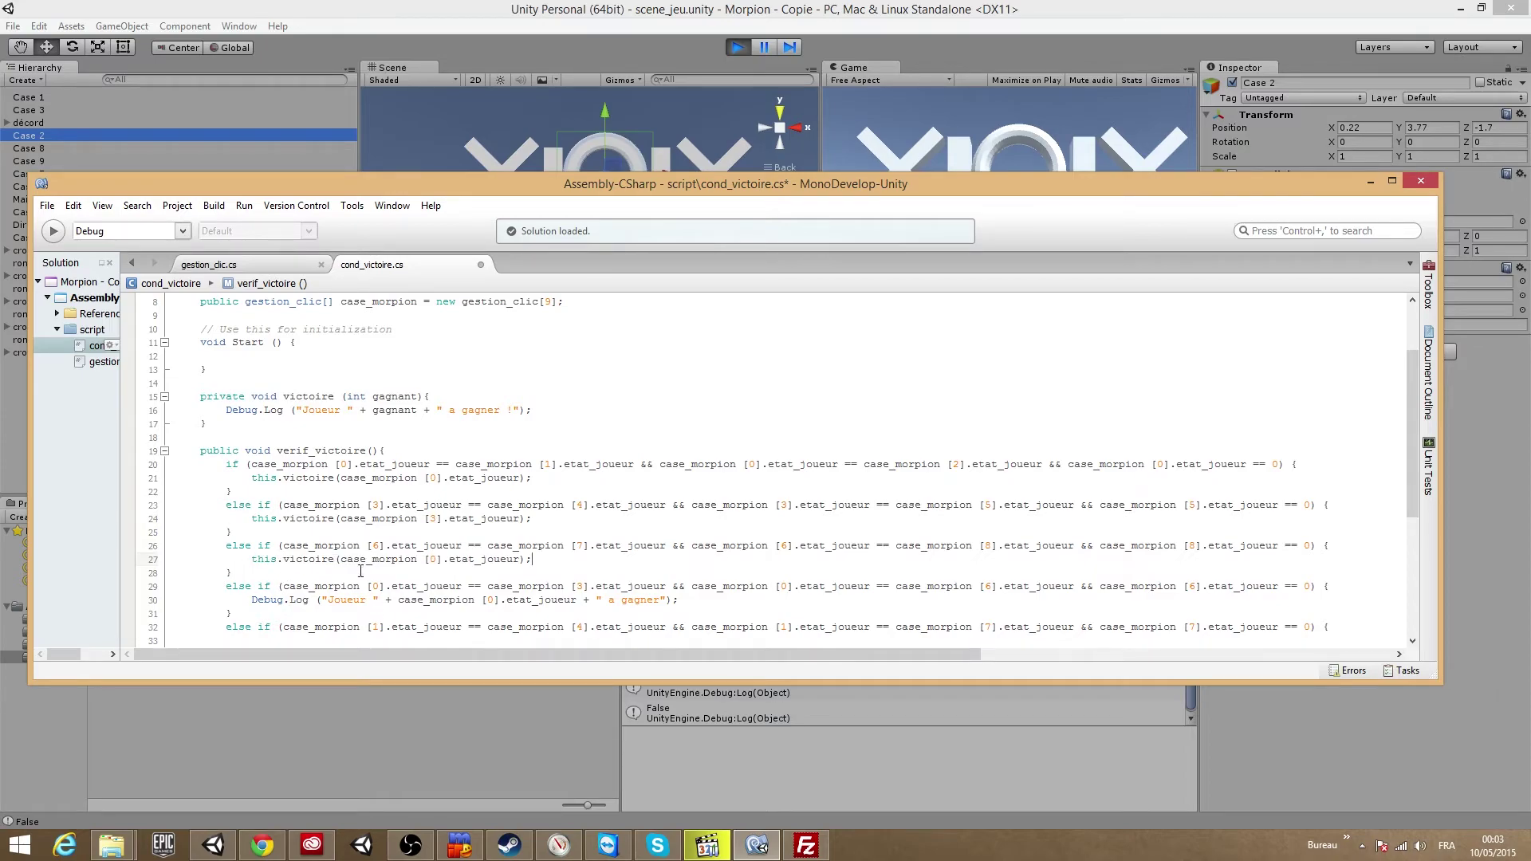
pyautogui.doubleClick(434, 559)
pyautogui.write('5')
pyautogui.press('BackSpace')
pyautogui.write('6')
pyautogui.scroll(-2, 406, 559)
pyautogui.moveTo(676, 508); pyautogui.dragTo(252, 507)
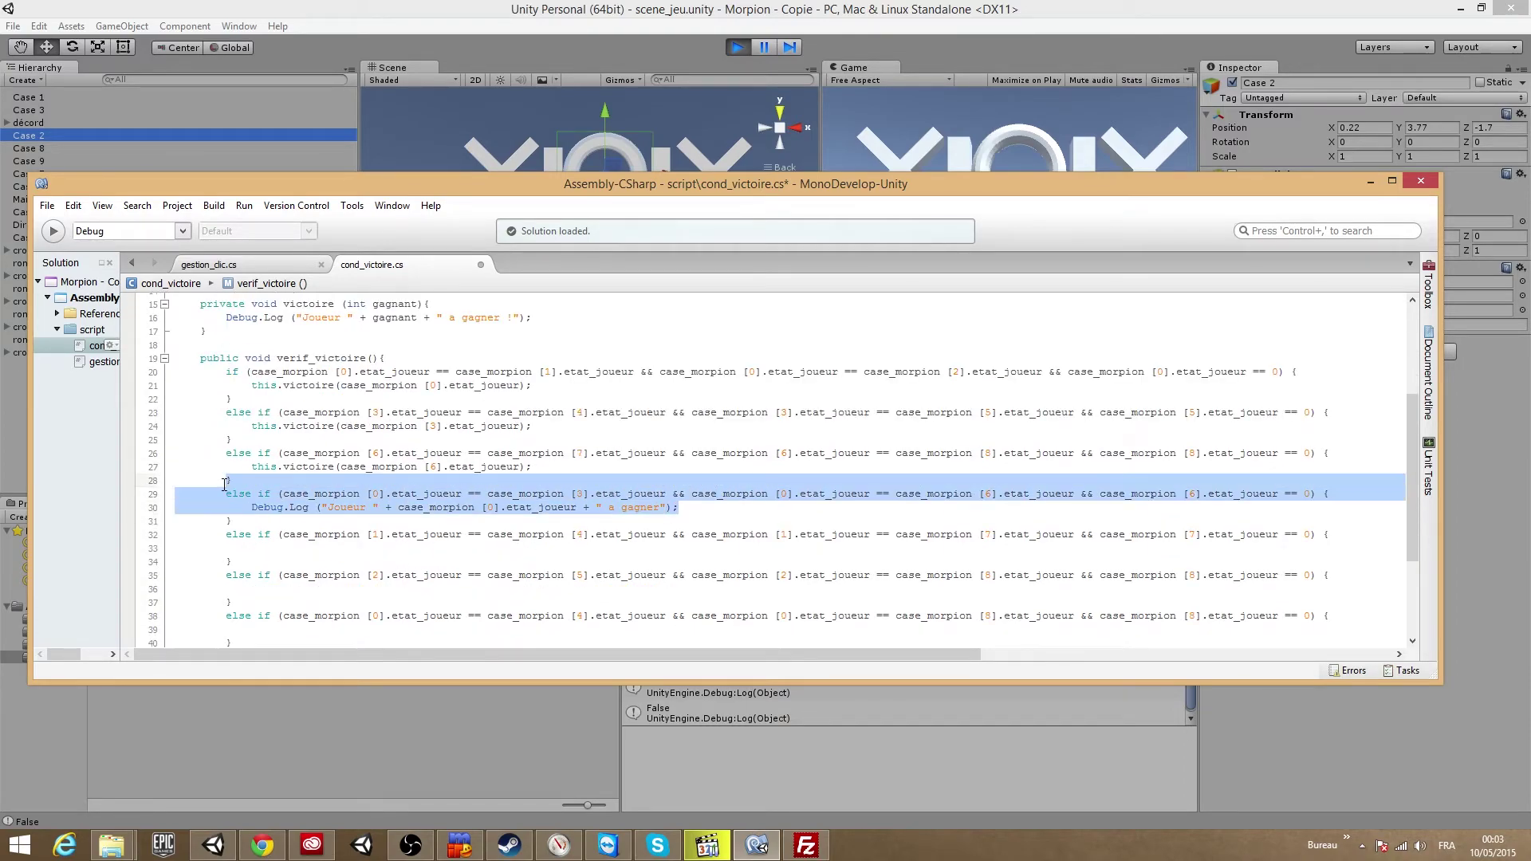
pyautogui.hotkey('ctrl', 'v')
pyautogui.doubleClick(430, 508)
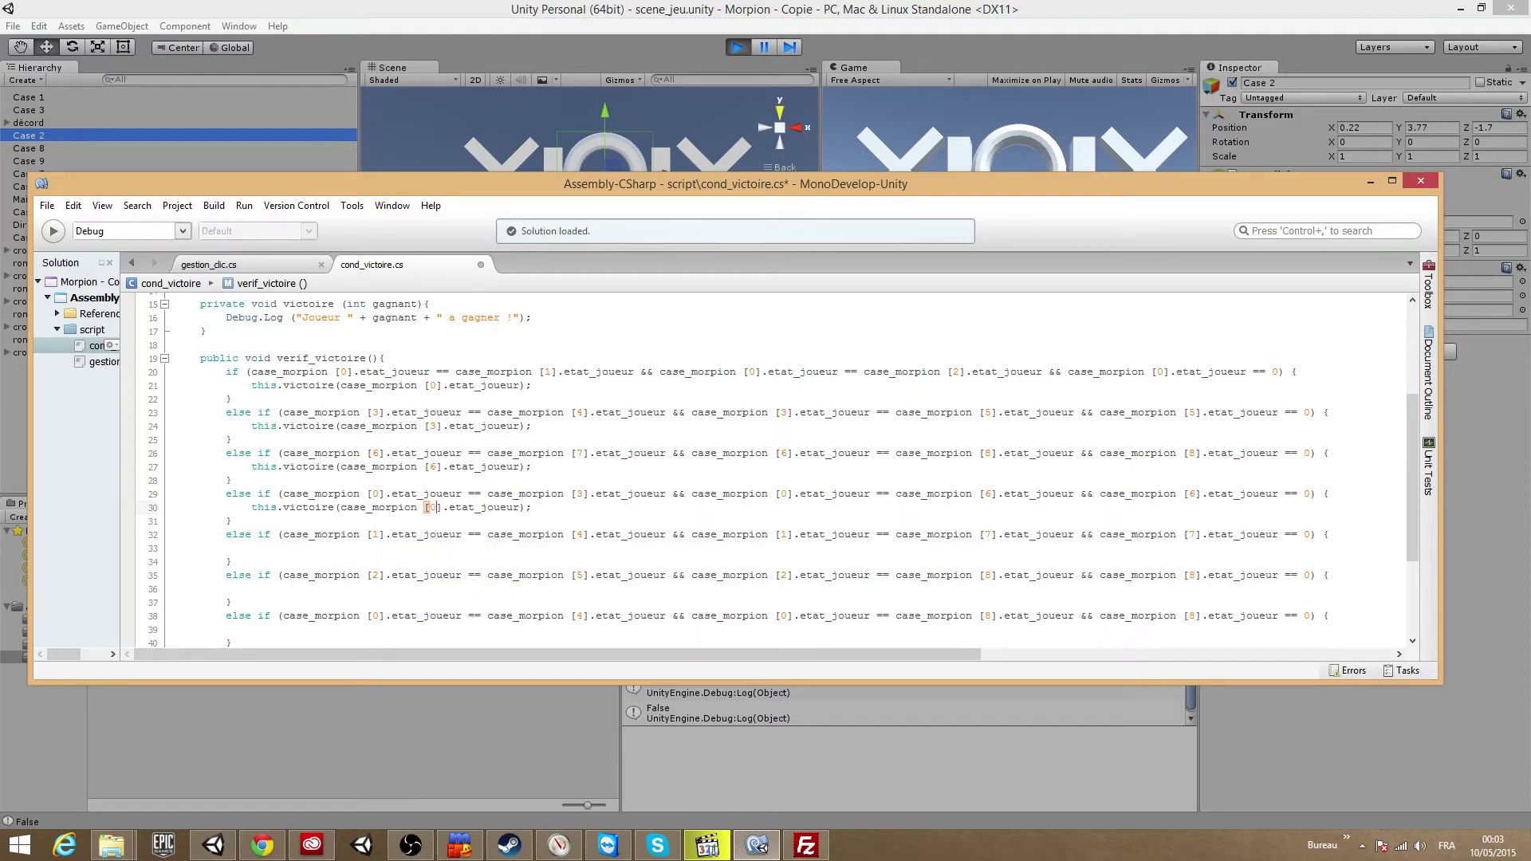
# Add victoire calls to the fifth through eighth branches with indices 1, 2, 0 and 6
pyautogui.click(443, 548)
pyautogui.hotkey('ctrl', 'v')
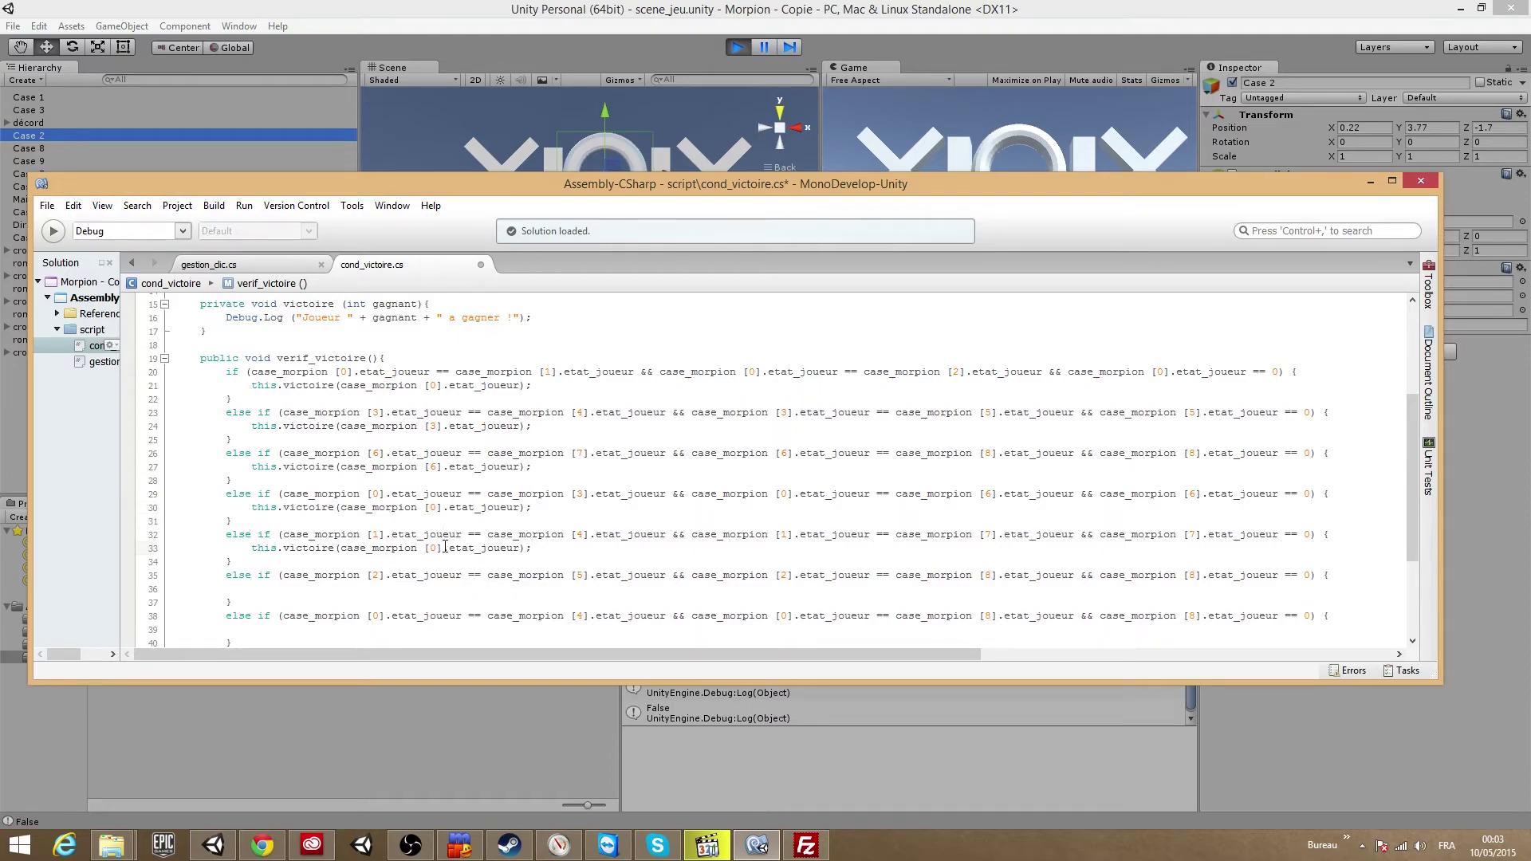
pyautogui.doubleClick(431, 548)
pyautogui.write('1')
pyautogui.click(444, 591)
pyautogui.write('this.victoire(case_morpion [0].etat_joueur);')
pyautogui.doubleClick(430, 589)
pyautogui.press('BackSpace')
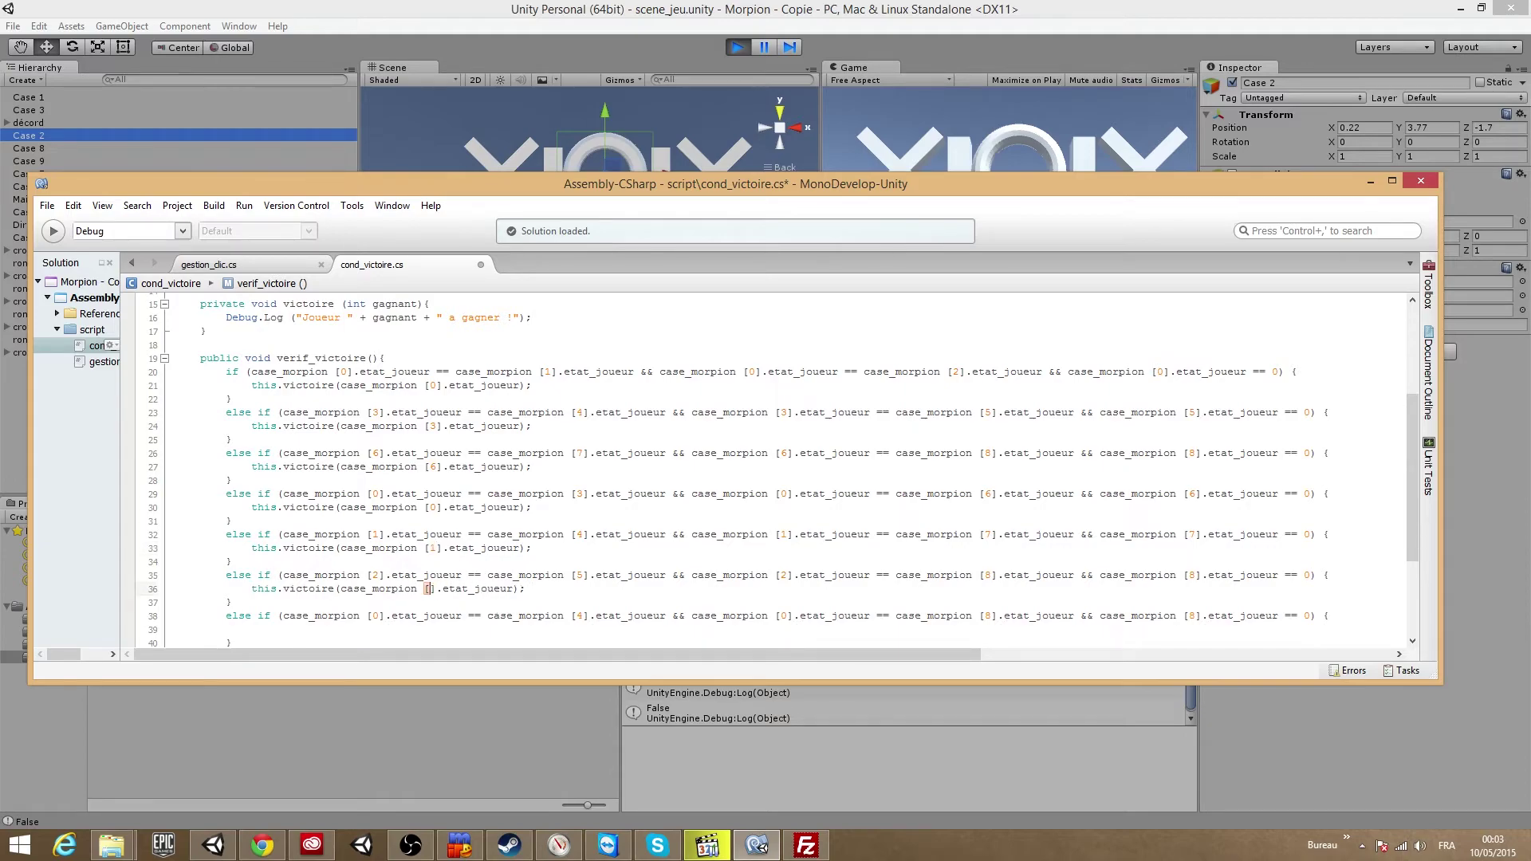
pyautogui.write('2')
pyautogui.scroll(-2, 513, 550)
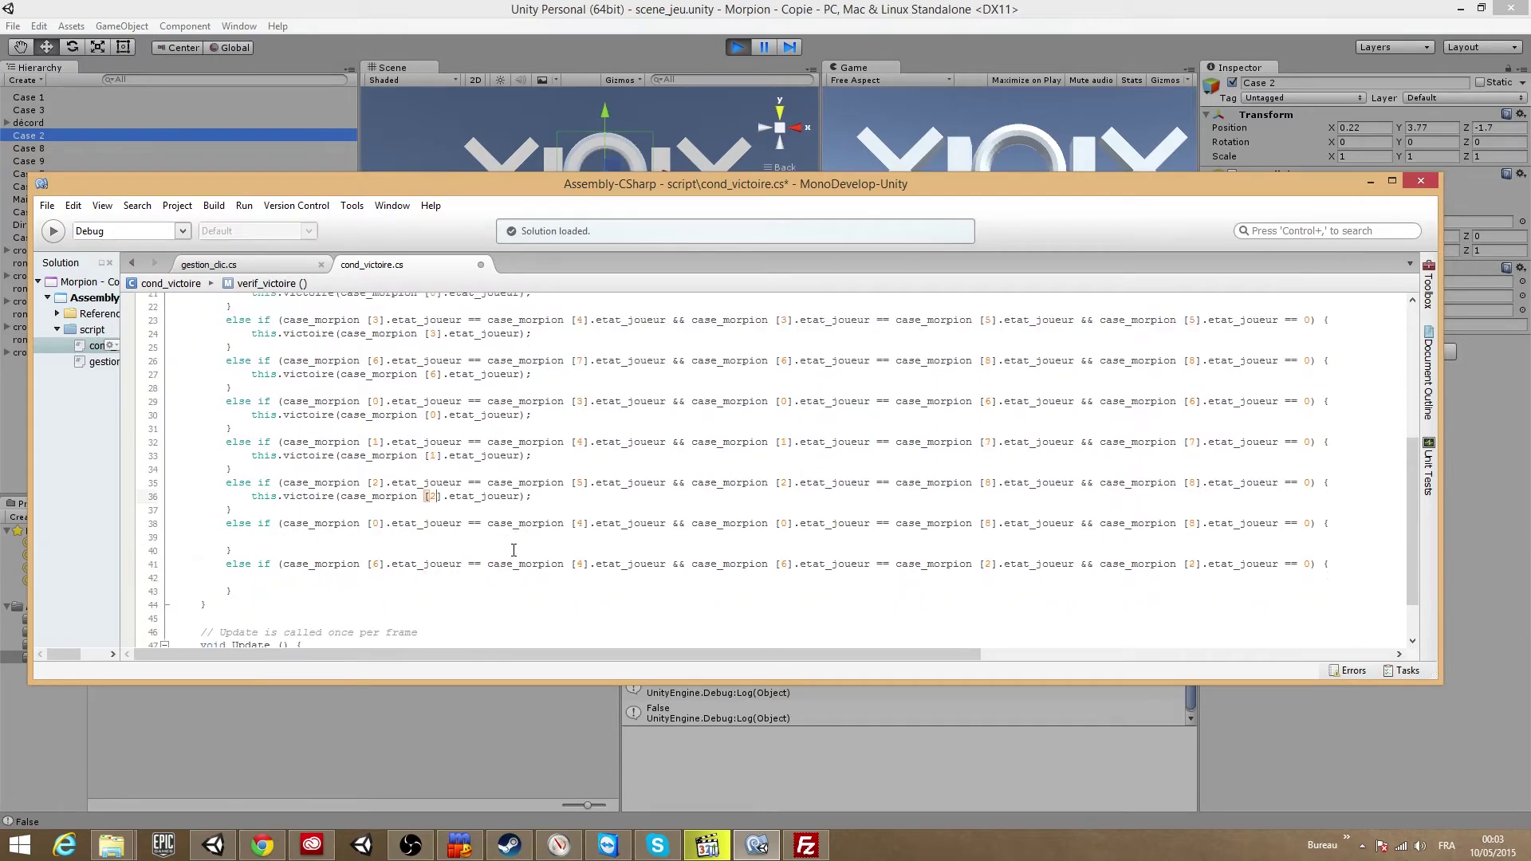
pyautogui.click(433, 538)
pyautogui.write('this.victoire(case_morpion [0].etat_joueur);')
pyautogui.doubleClick(433, 537)
pyautogui.write('0')
pyautogui.click(407, 577)
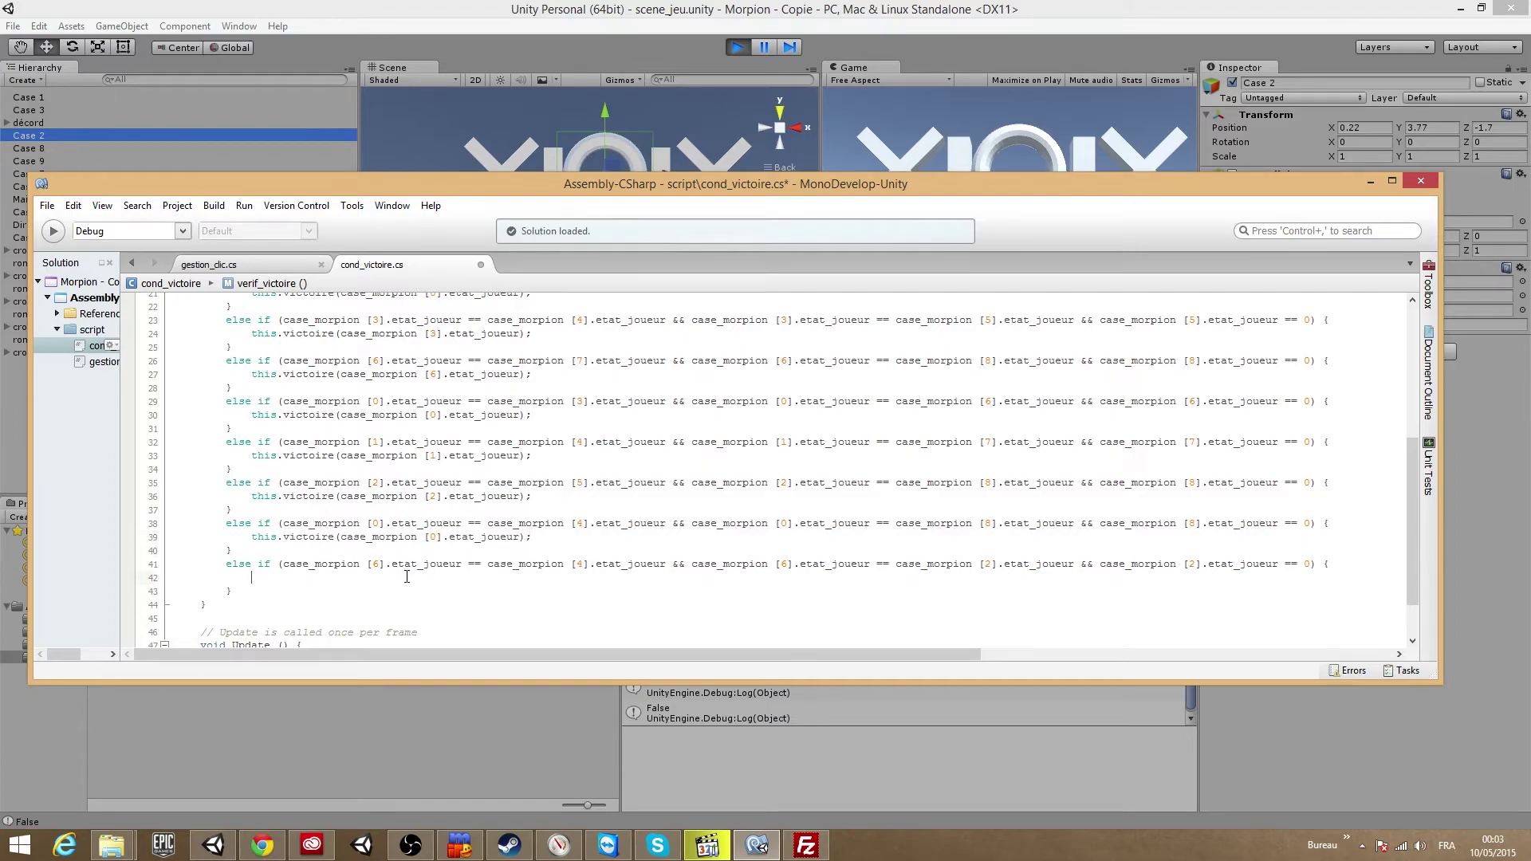
pyautogui.write('this.victoire(case_morpion [0].etat_joueur);')
pyautogui.doubleClick(433, 577)
pyautogui.write('6')
# Save cond_victoire.cs and switch to gestion_clic.cs
pyautogui.scroll(7, 384, 461)
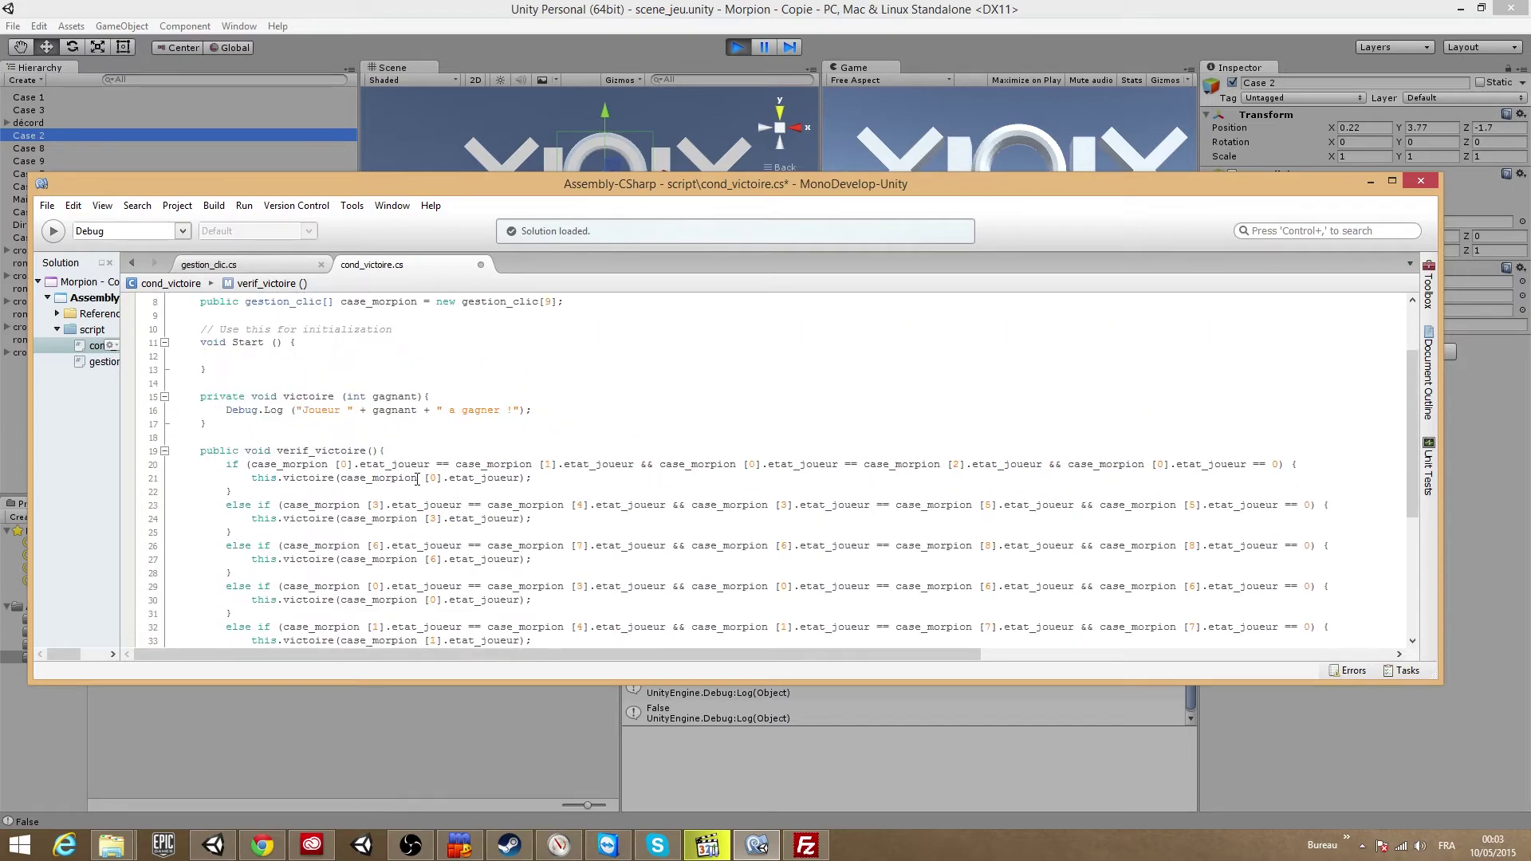
pyautogui.hotkey('ctrl', 's')
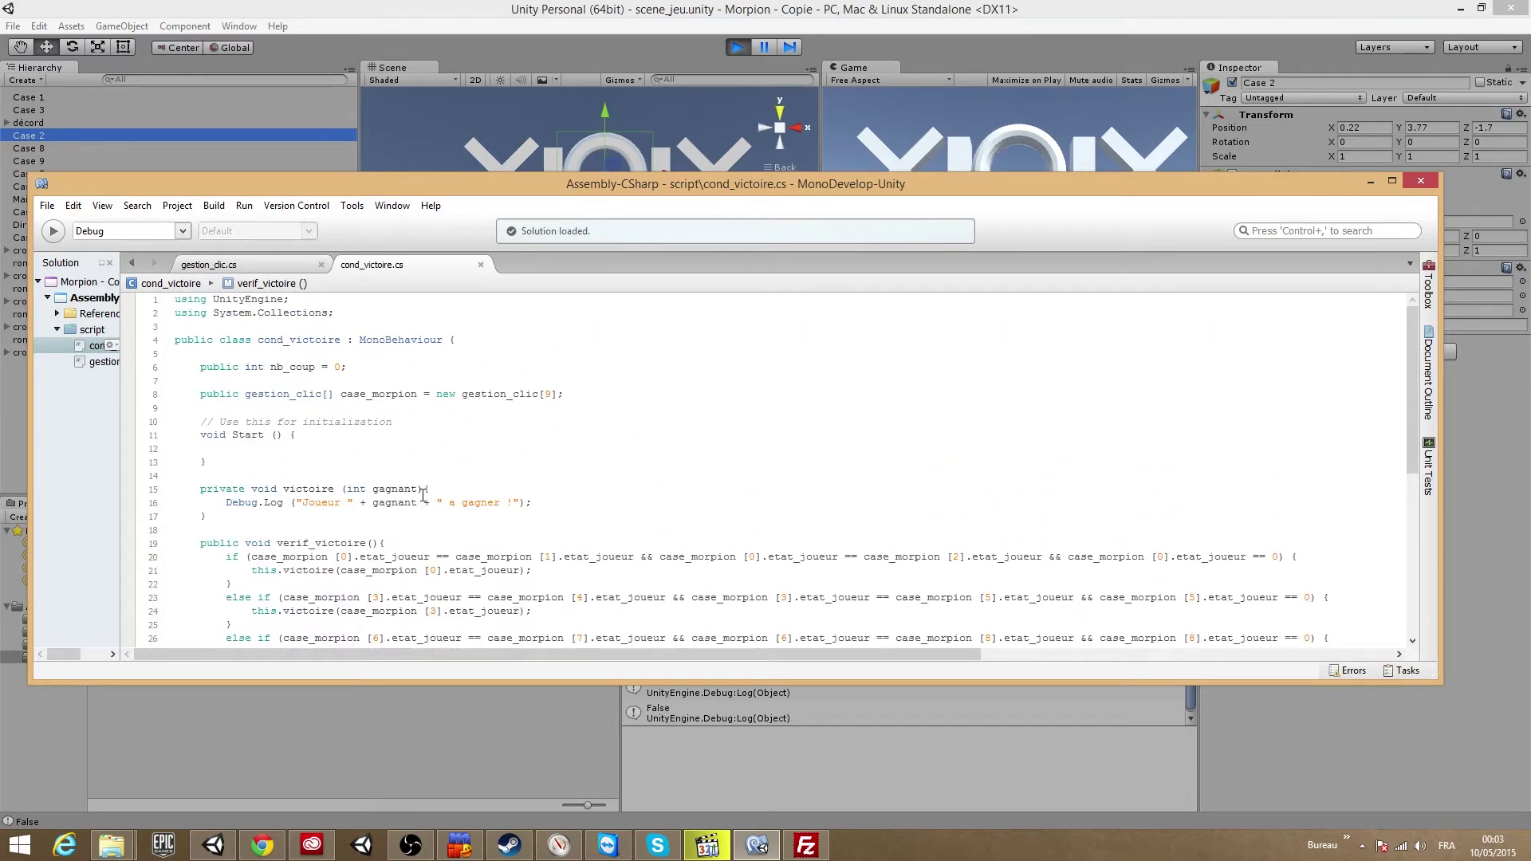
pyautogui.scroll(-3, 423, 494)
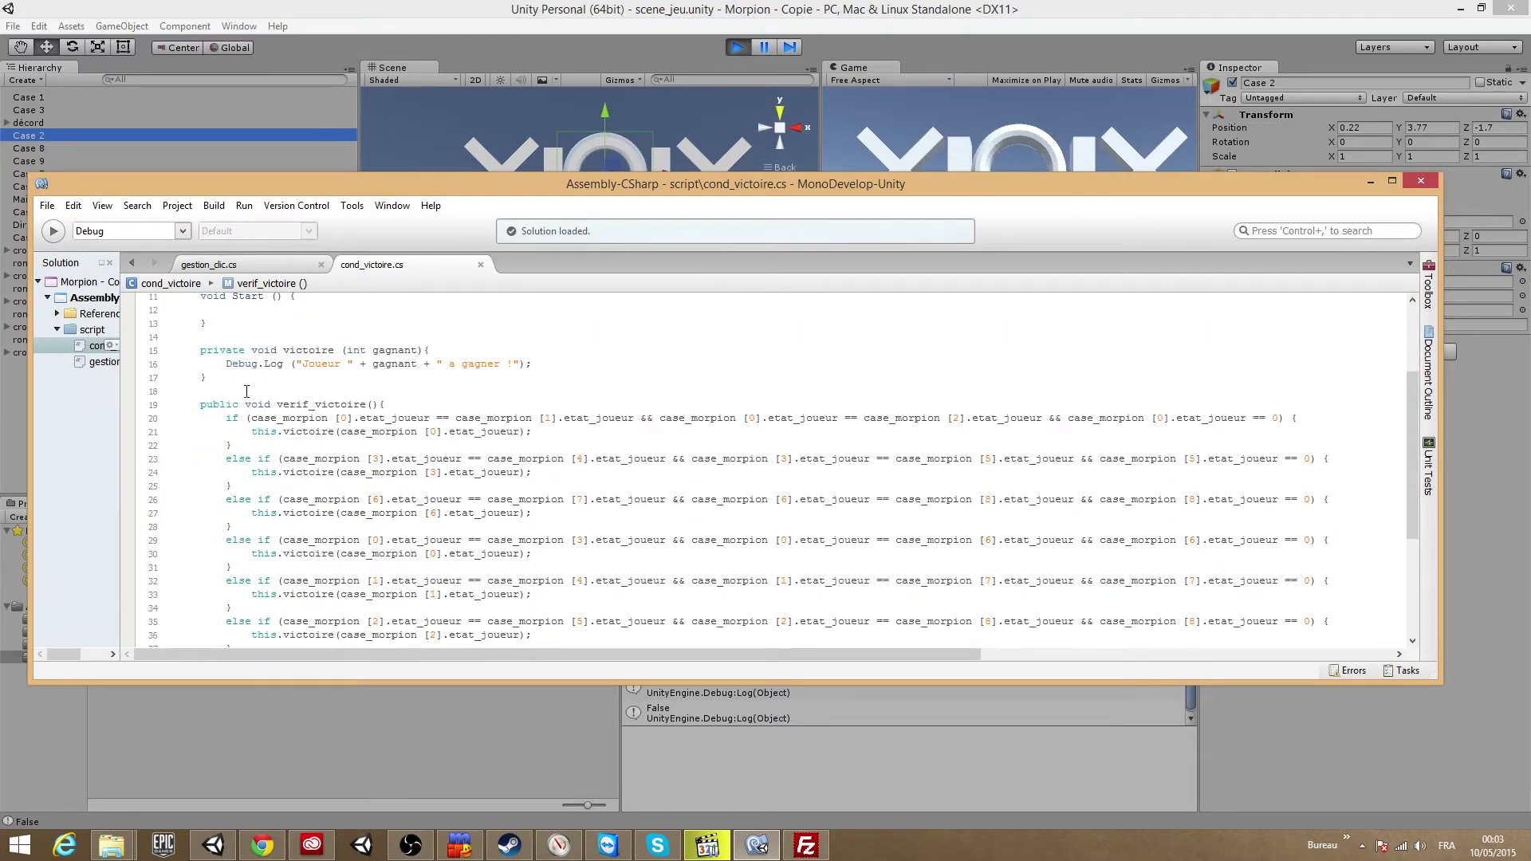
pyautogui.scroll(2, 344, 475)
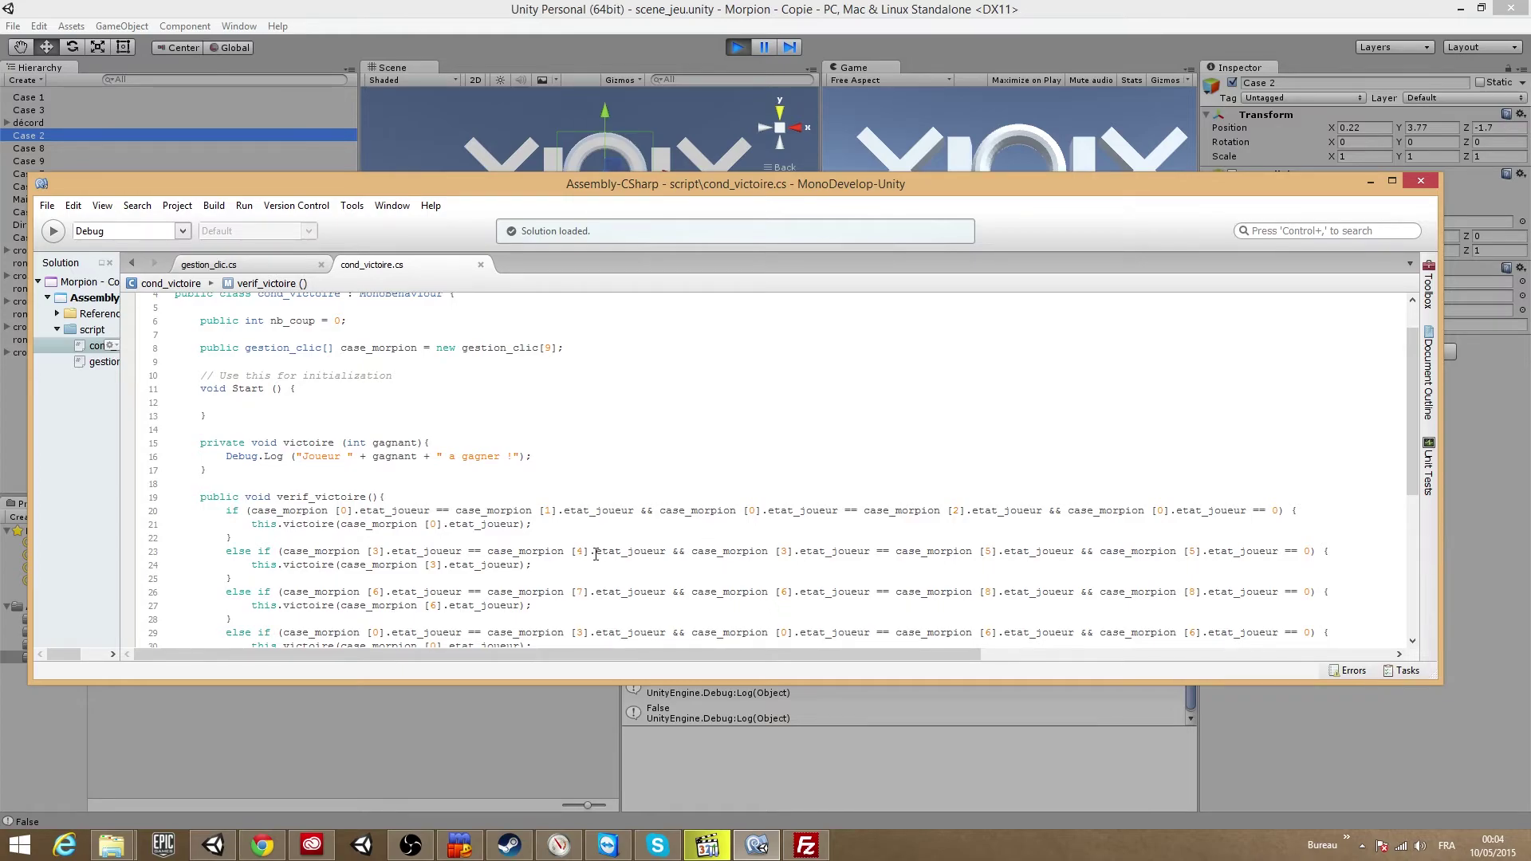
pyautogui.click(271, 266)
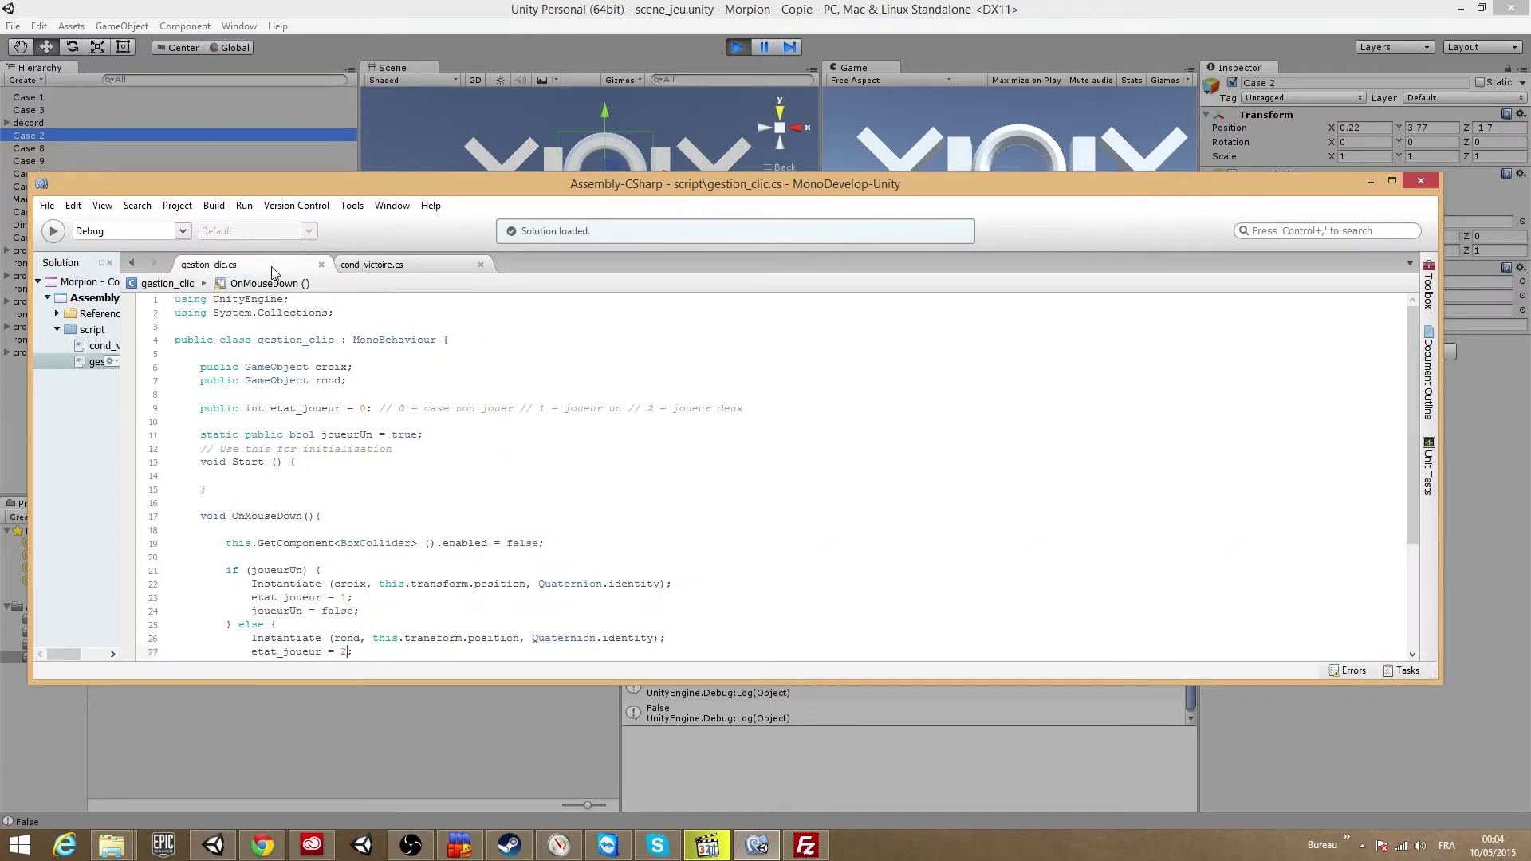
# Declare public cond_victoire liens_script_cond_vic below etat_joueur in gestion_clic.cs
pyautogui.click(809, 403)
pyautogui.press('Return')
pyautogui.press('Return')
pyautogui.write('pu')
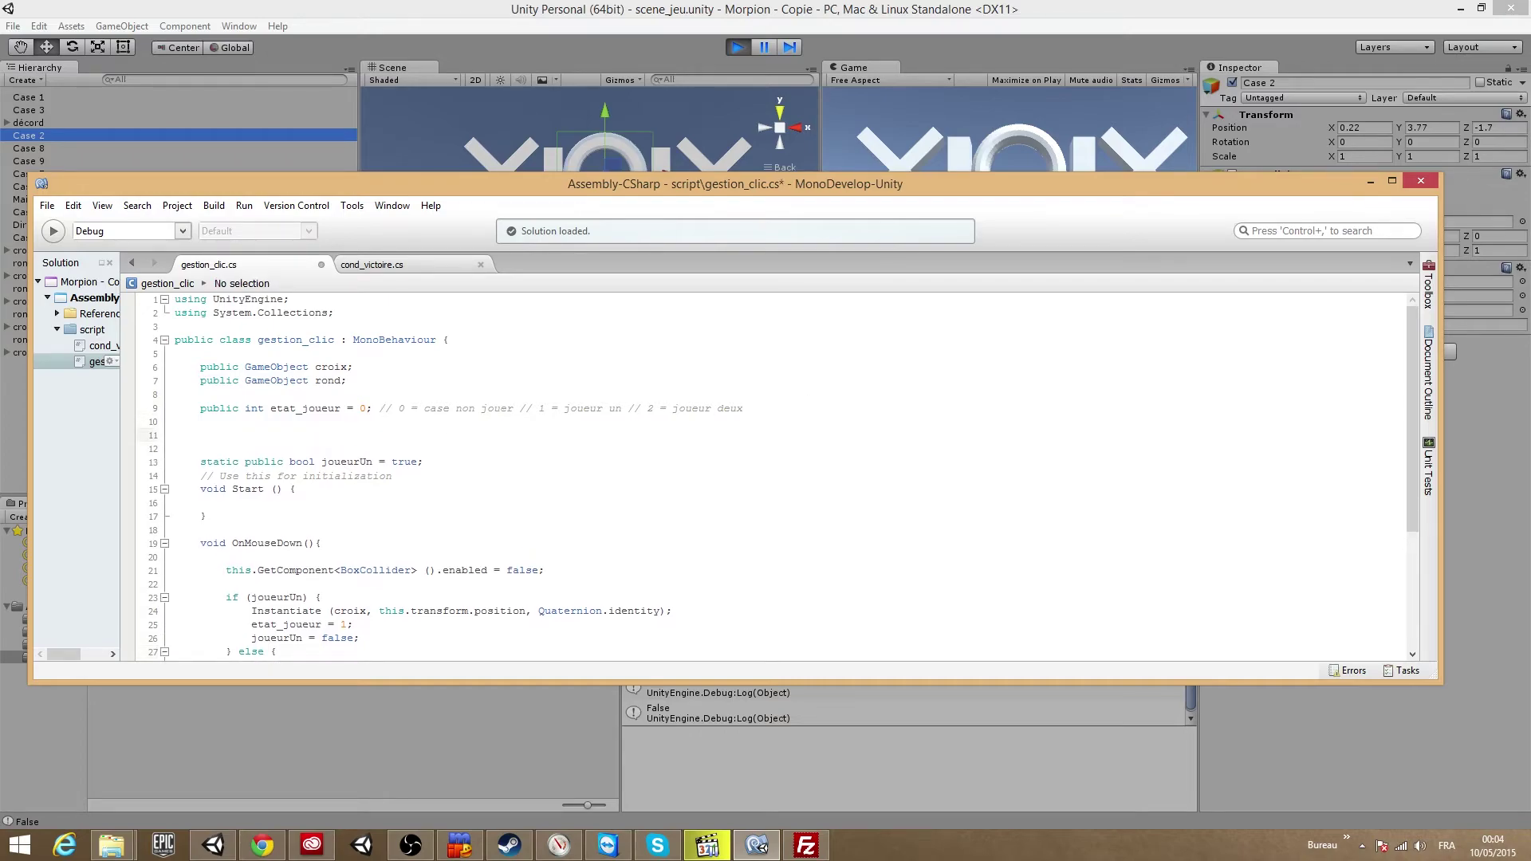
pyautogui.write('b')
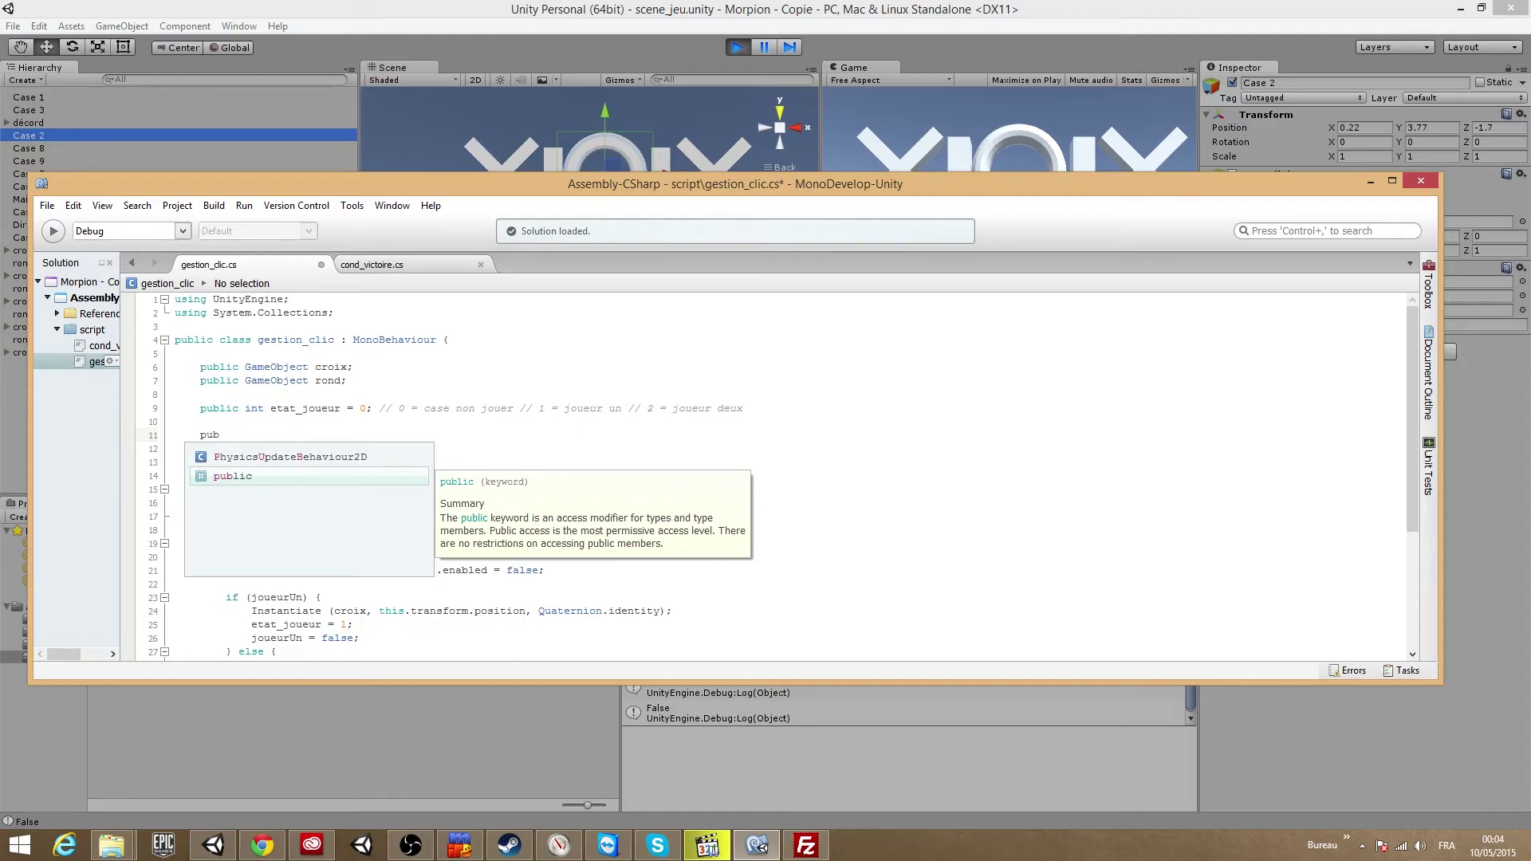
pyautogui.click(379, 266)
pyautogui.click(279, 265)
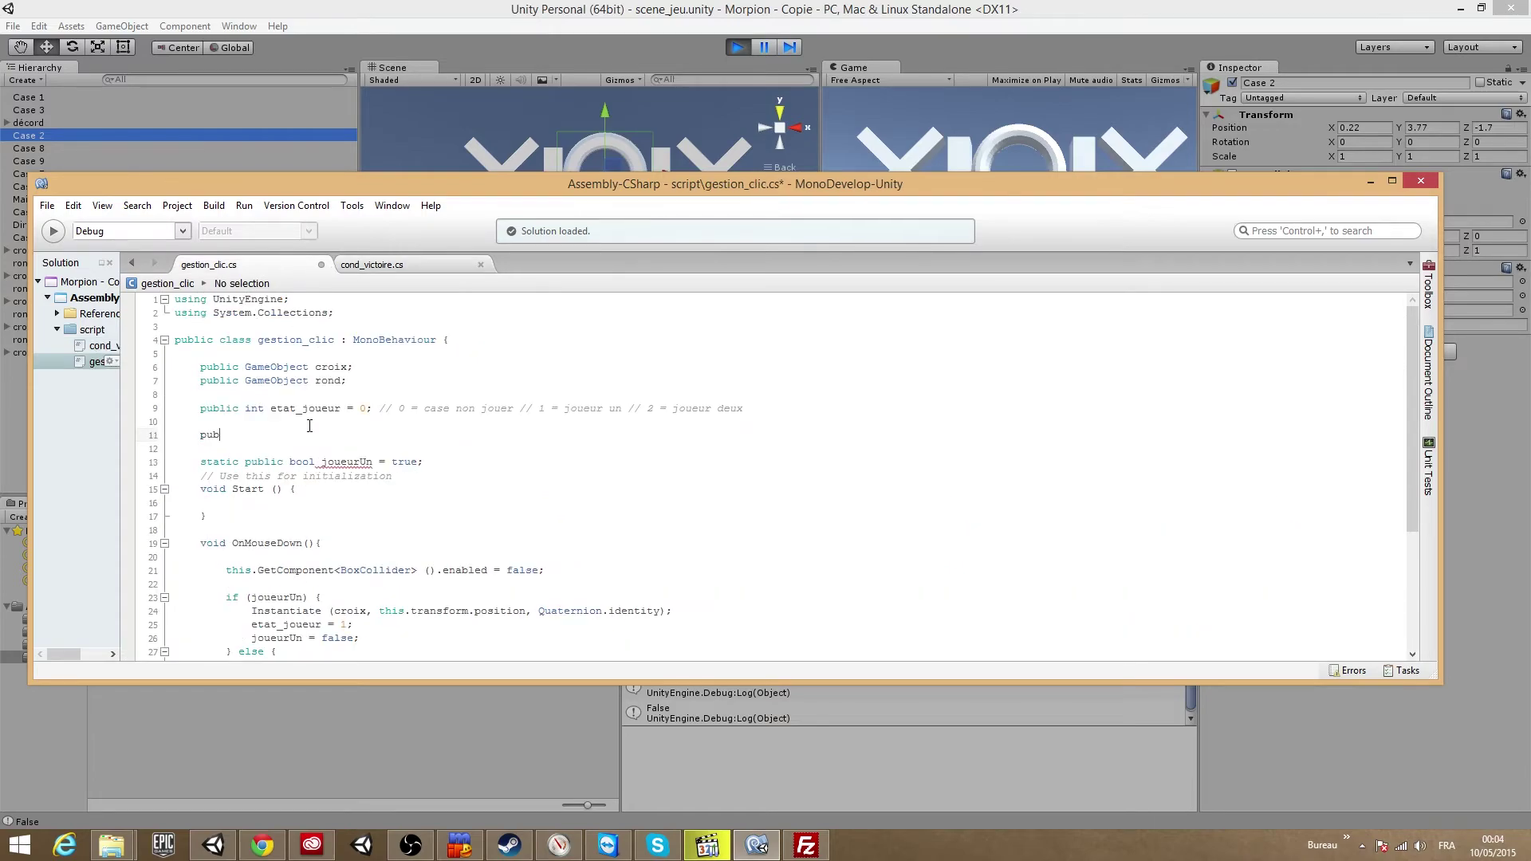
pyautogui.write('lic')
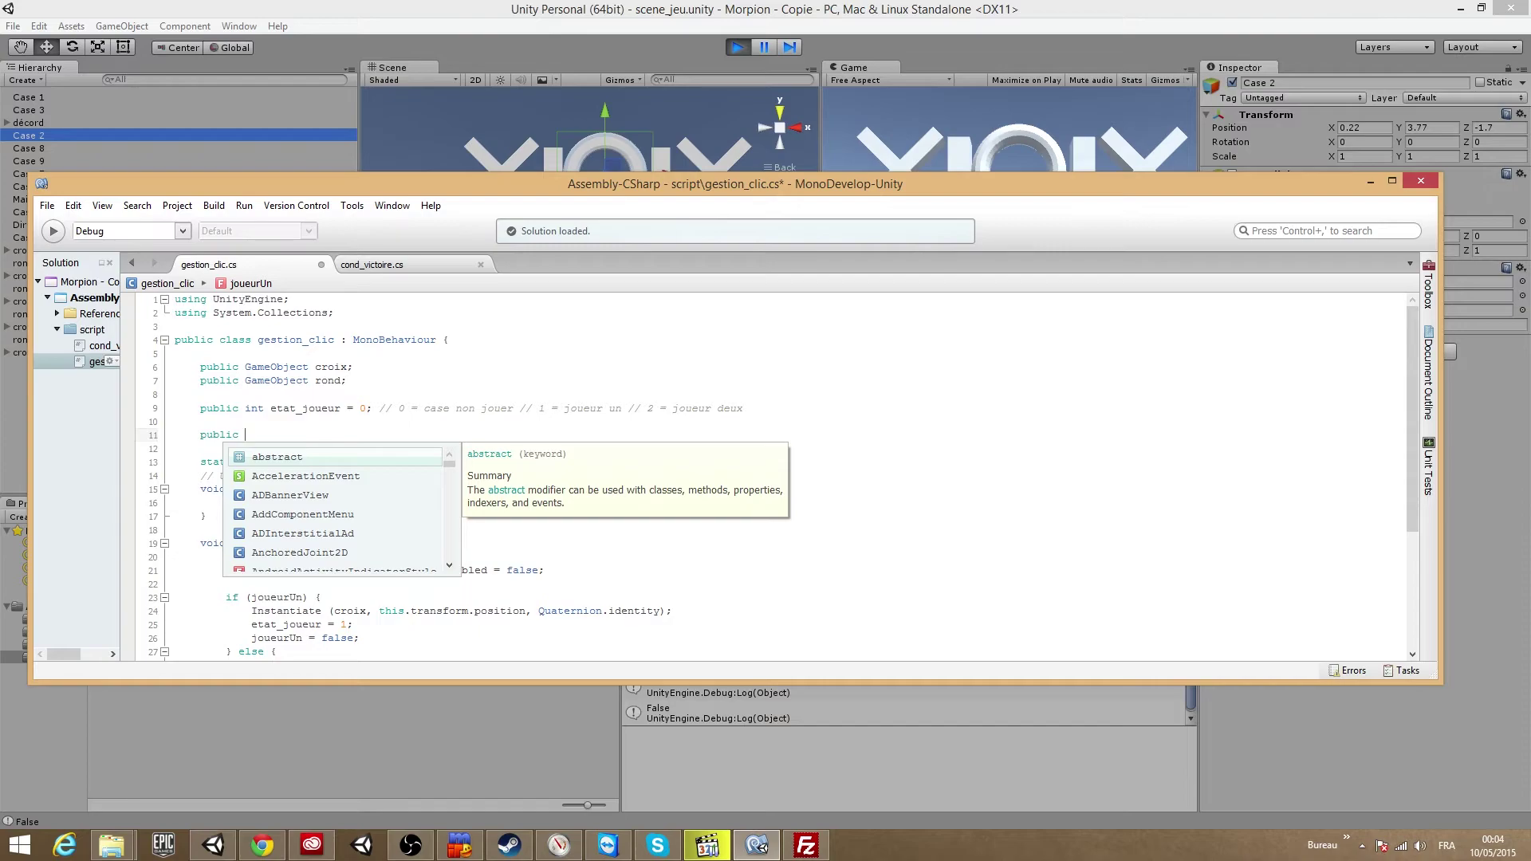
pyautogui.write('voi')
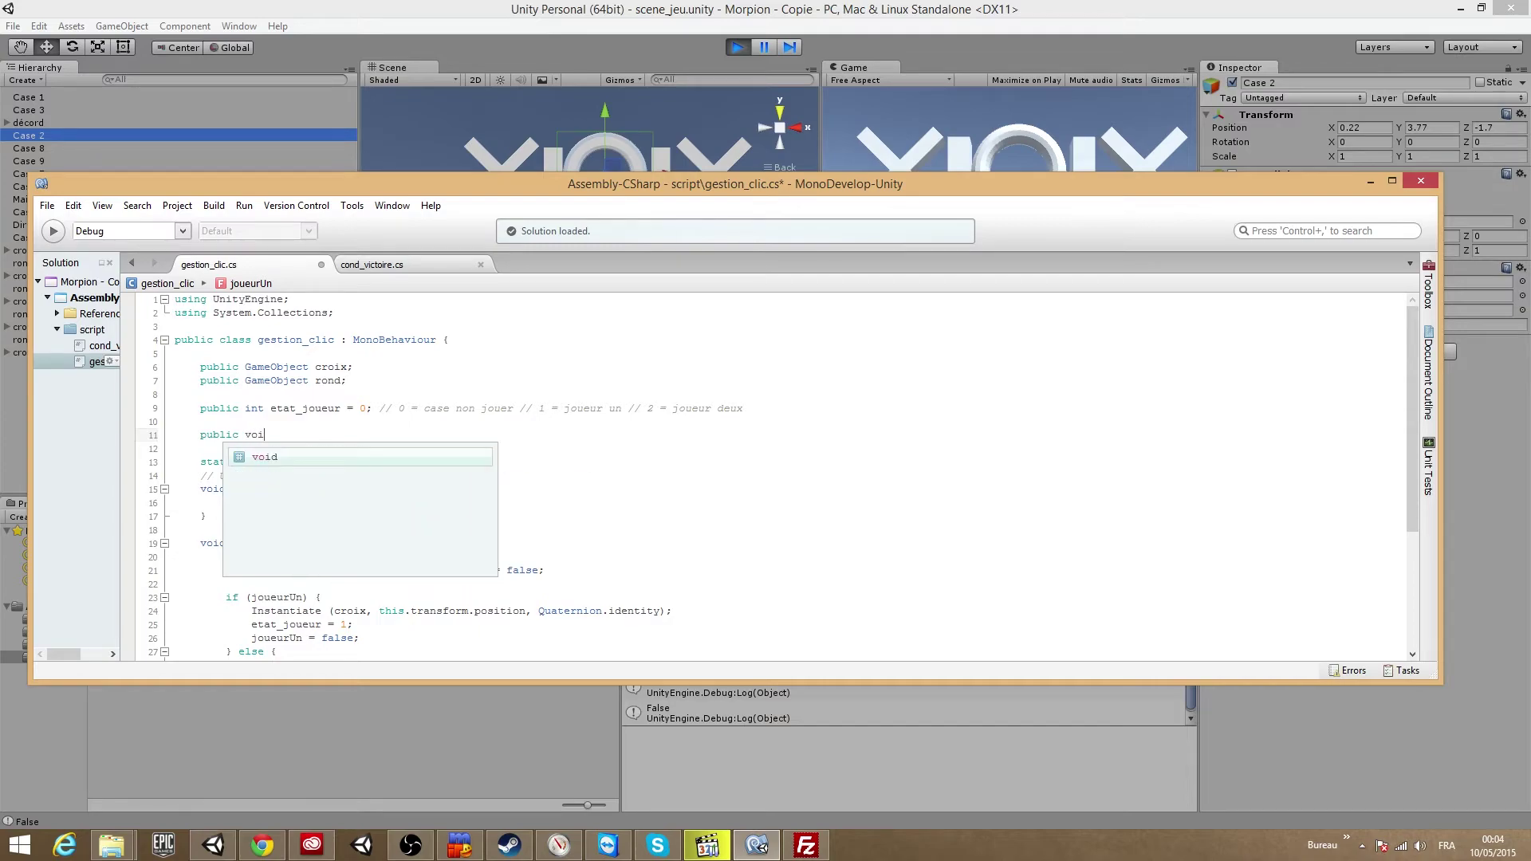
pyautogui.write('d')
pyautogui.press('BackSpace')
pyautogui.press('BackSpace')
pyautogui.press('BackSpace')
pyautogui.write('c')
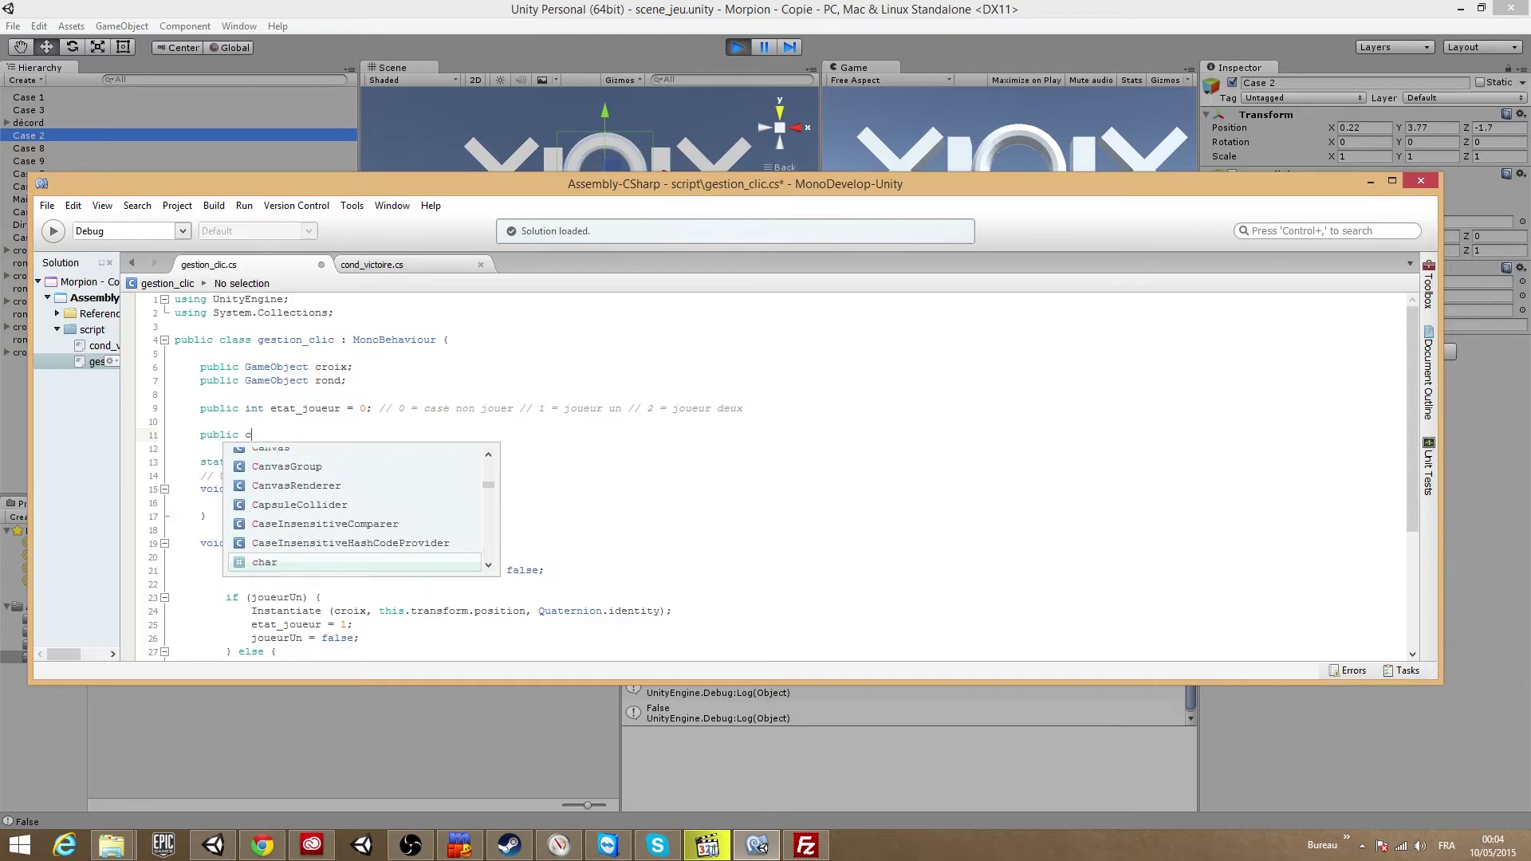
pyautogui.write('ond')
pyautogui.press('Return')
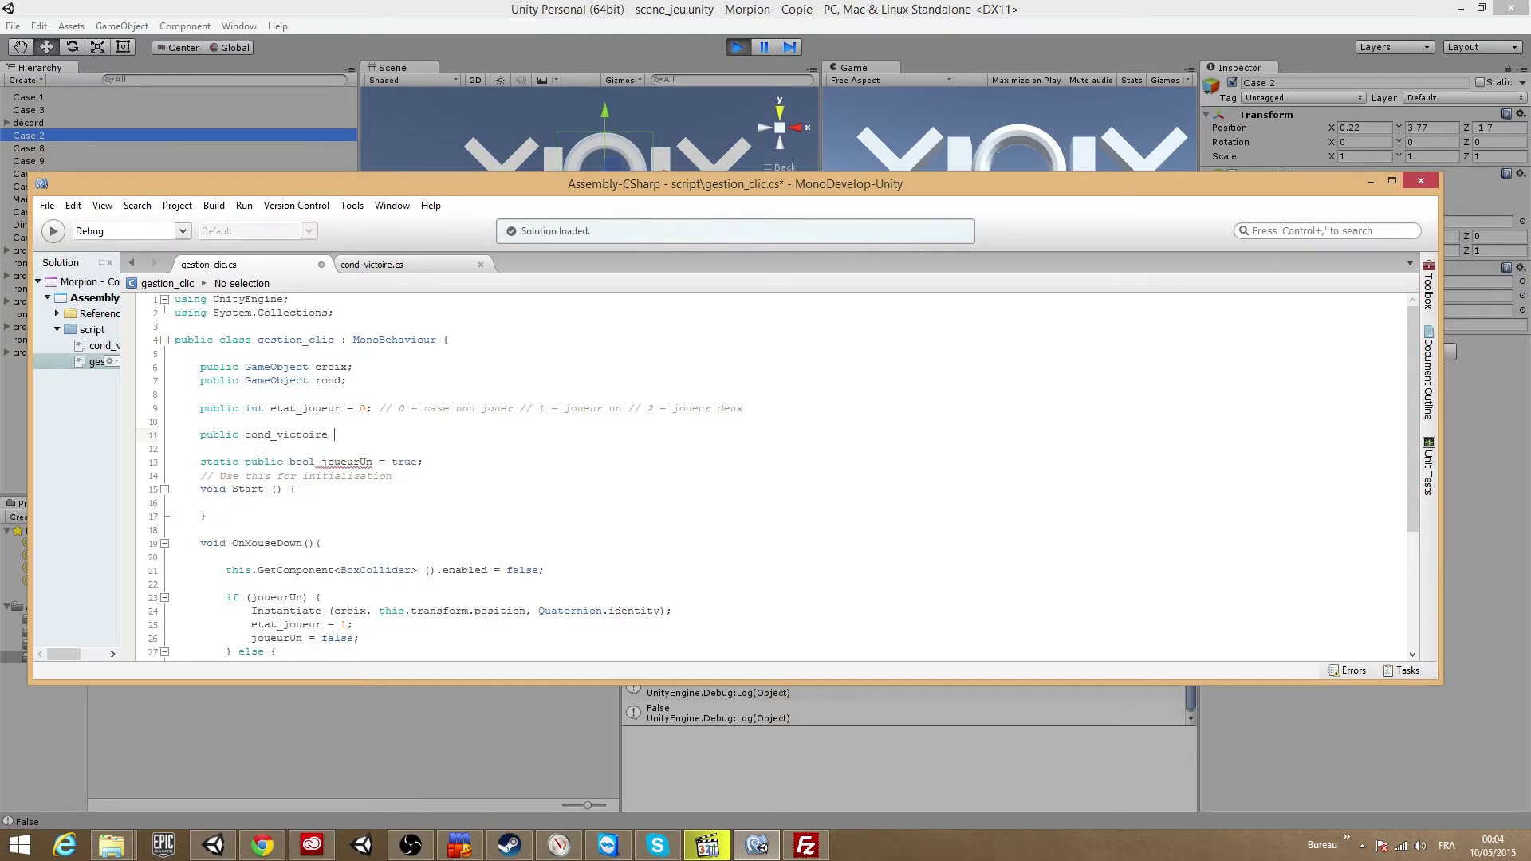
pyautogui.write('lien')
pyautogui.write('s, ')
pyautogui.write('scr')
pyautogui.write('ipt_cond')
pyautogui.write('_vic;')
pyautogui.scroll(-2, 233, 468)
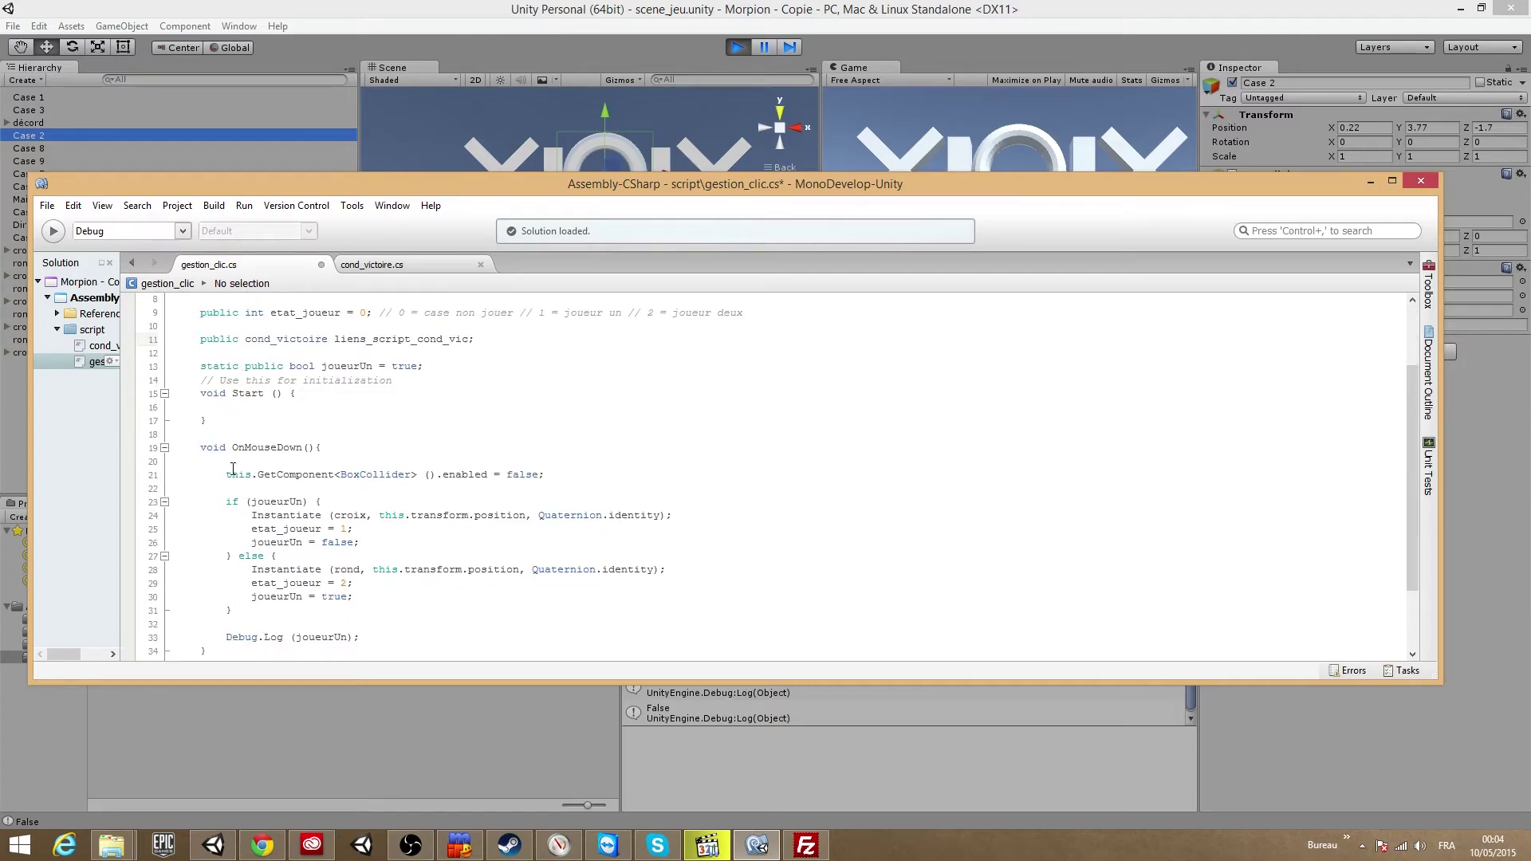
pyautogui.click(297, 611)
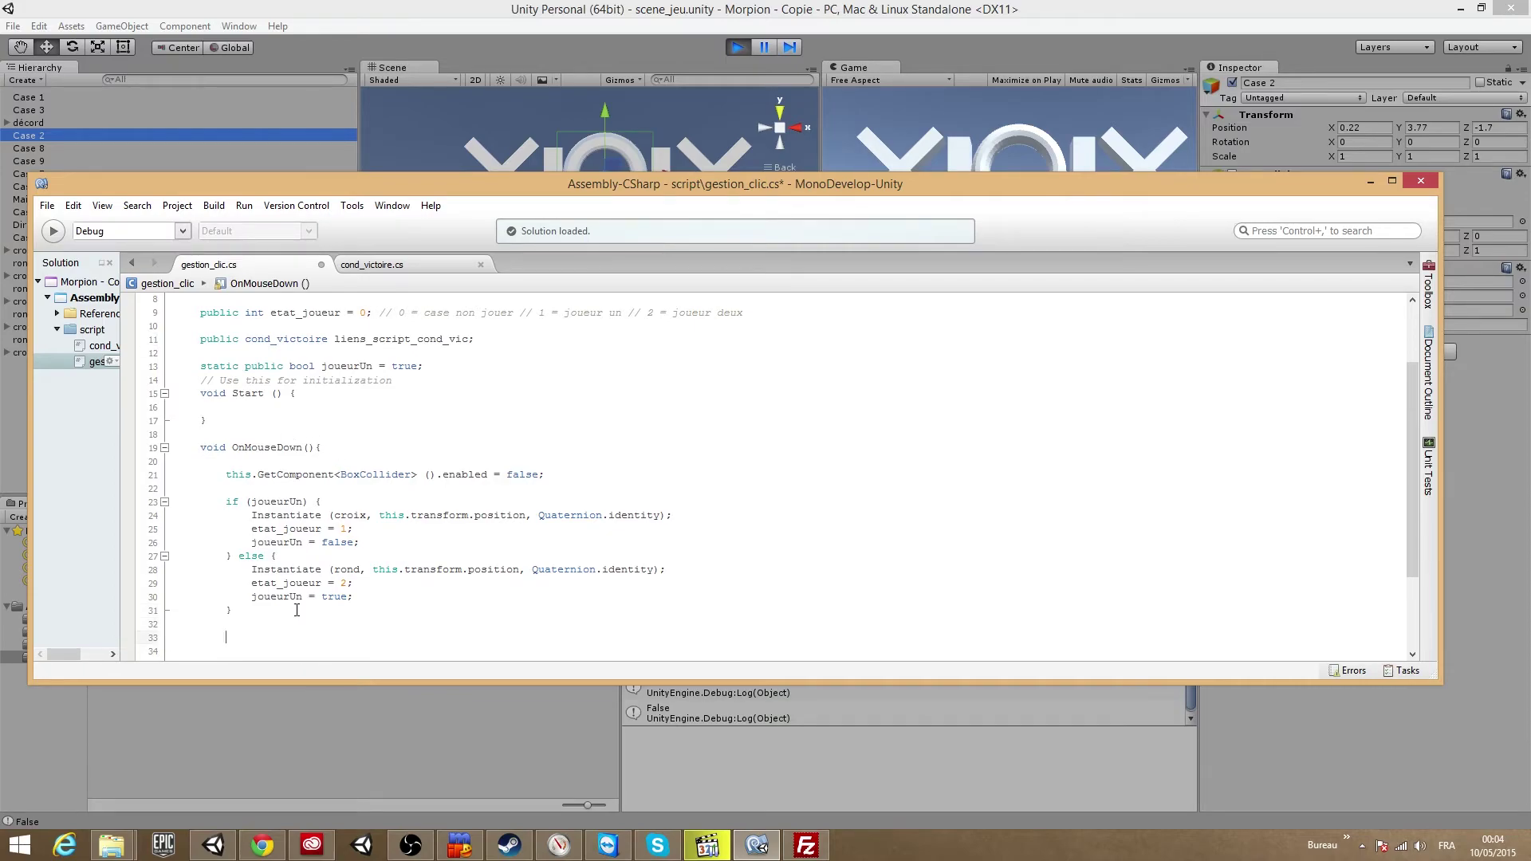
# Call liens_script_cond_vic.verif_victoire() at the end of OnMouseDown and save gestion_clic.cs
pyautogui.doubleClick(351, 341)
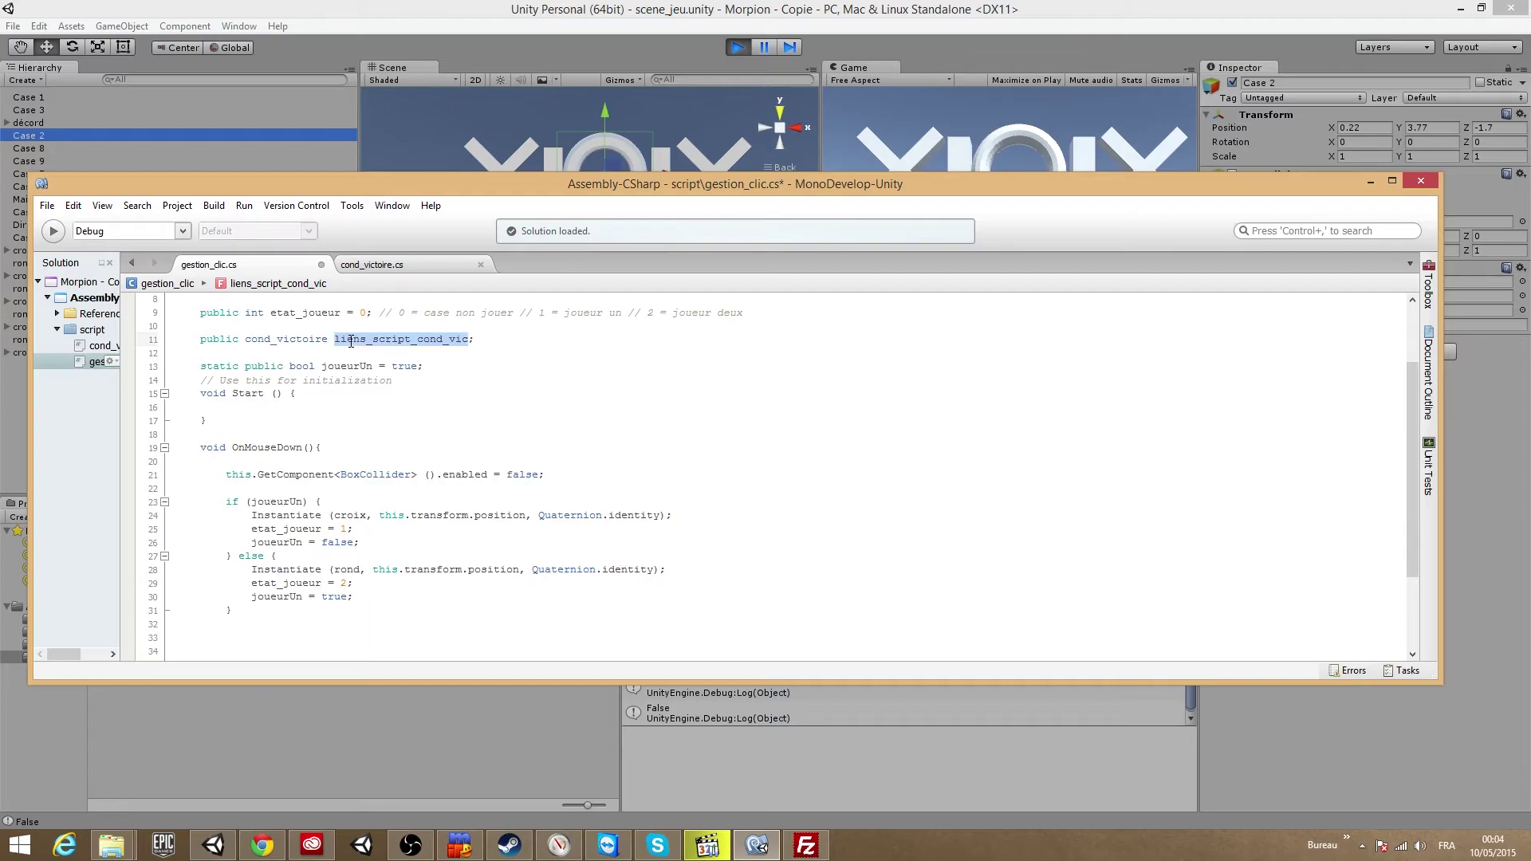
pyautogui.hotkey('ctrl', 'c')
pyautogui.click(290, 637)
pyautogui.hotkey('ctrl', 'v')
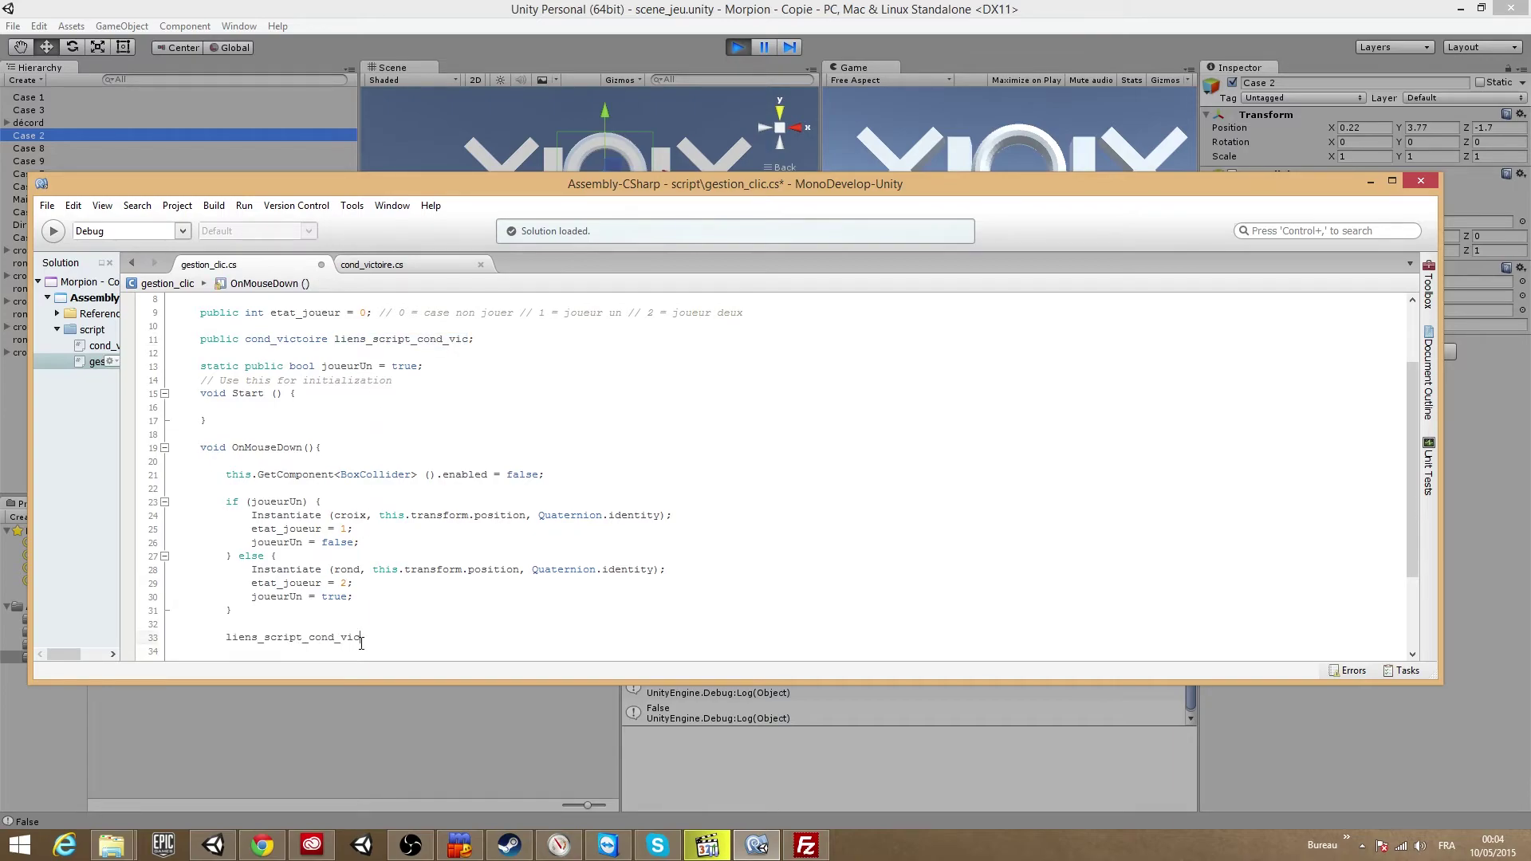
pyautogui.write('.')
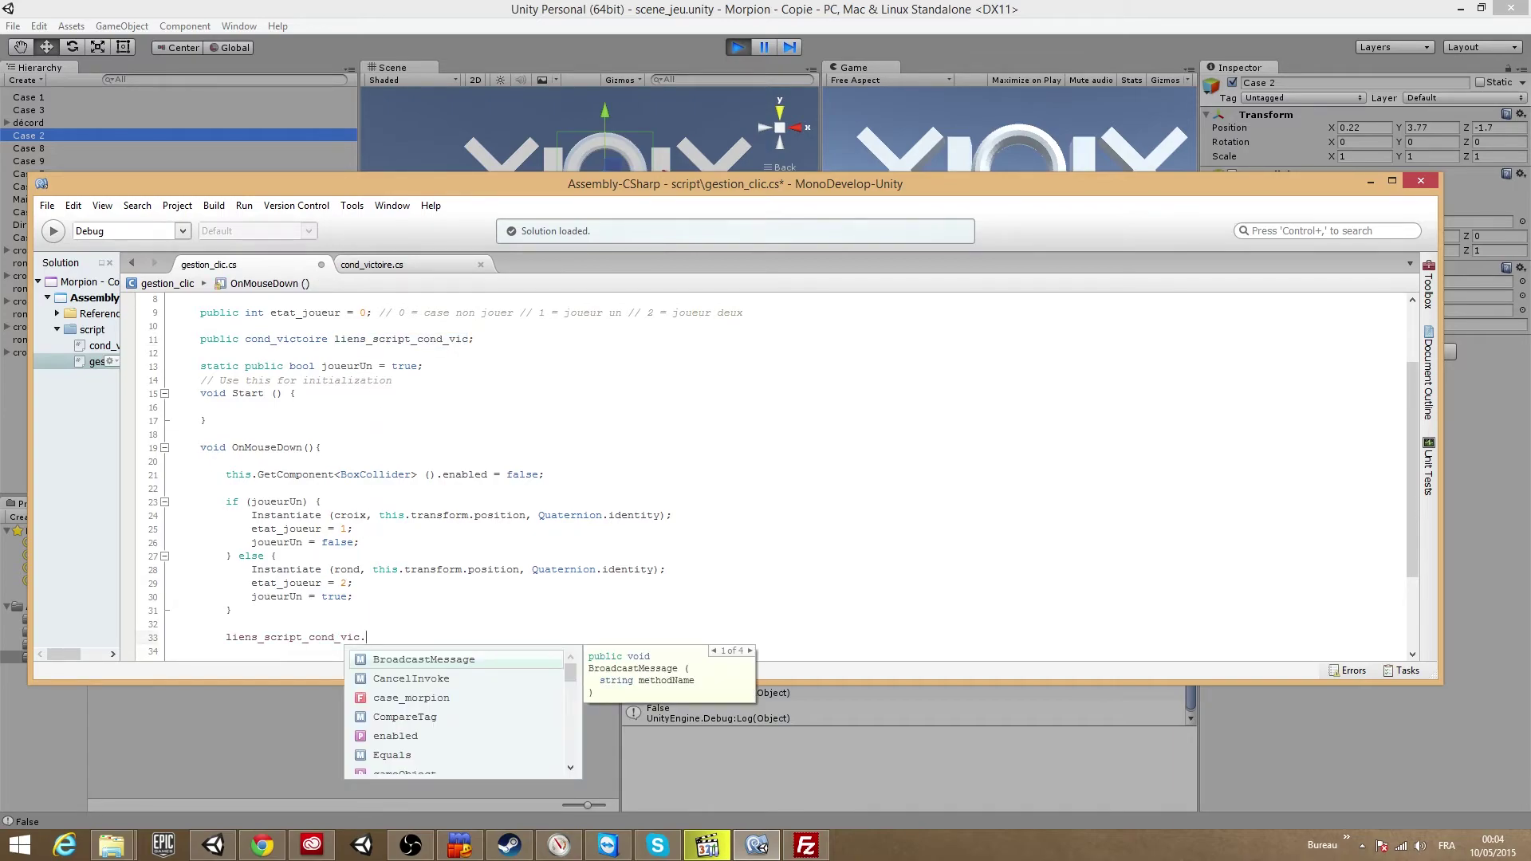
pyautogui.write('ver();')
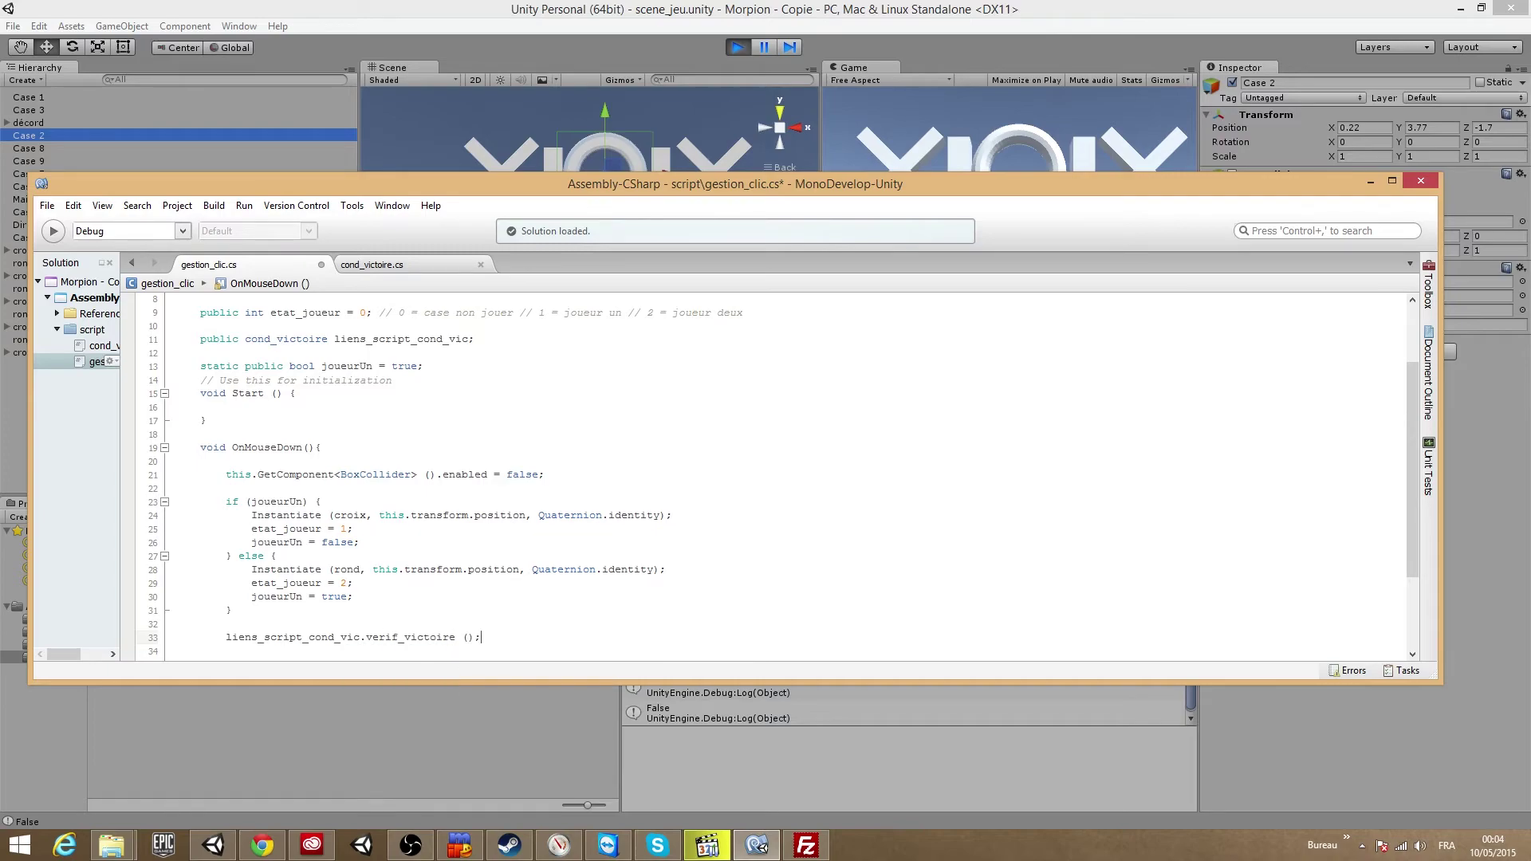
pyautogui.hotkey('ctrl', 's')
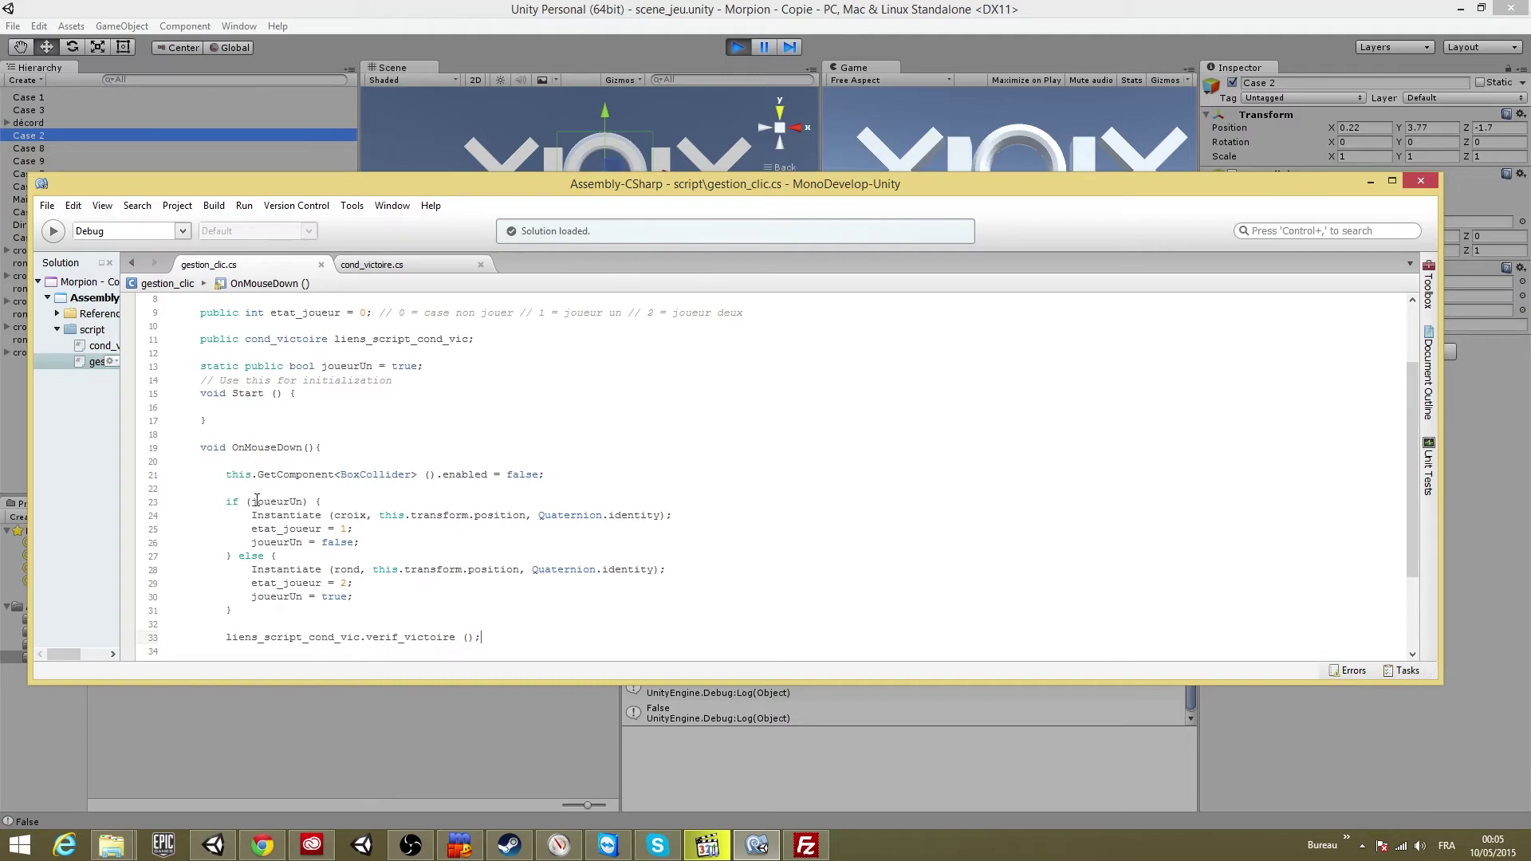
# Review the if/else turn block and the verif_victoire call, then return to cond_victoire.cs
pyautogui.moveTo(225, 495); pyautogui.dragTo(418, 603)
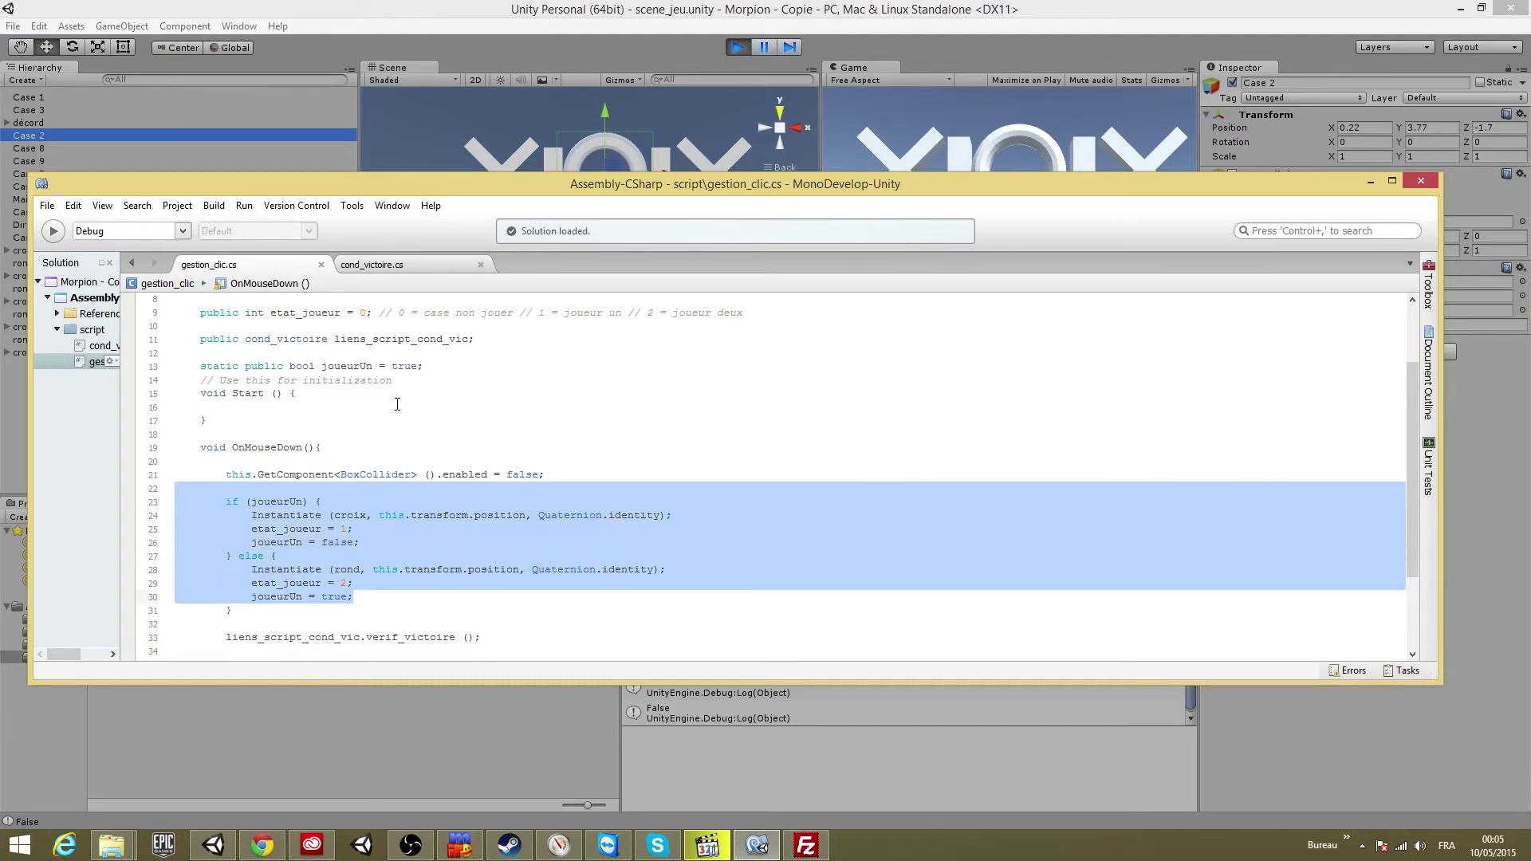
pyautogui.click(235, 515)
pyautogui.moveTo(226, 500); pyautogui.dragTo(318, 628)
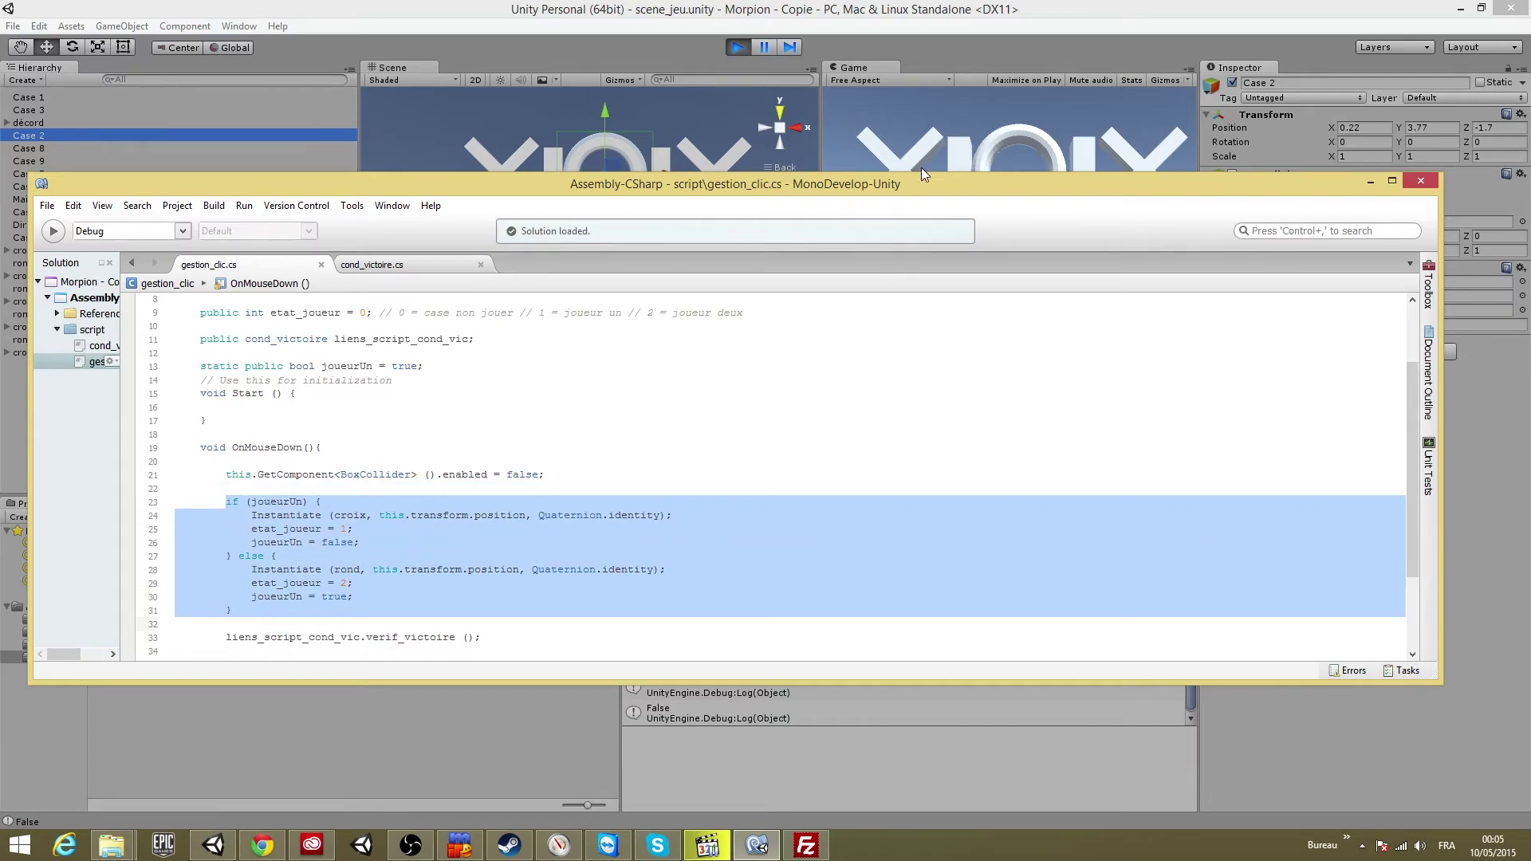
pyautogui.press('Left')
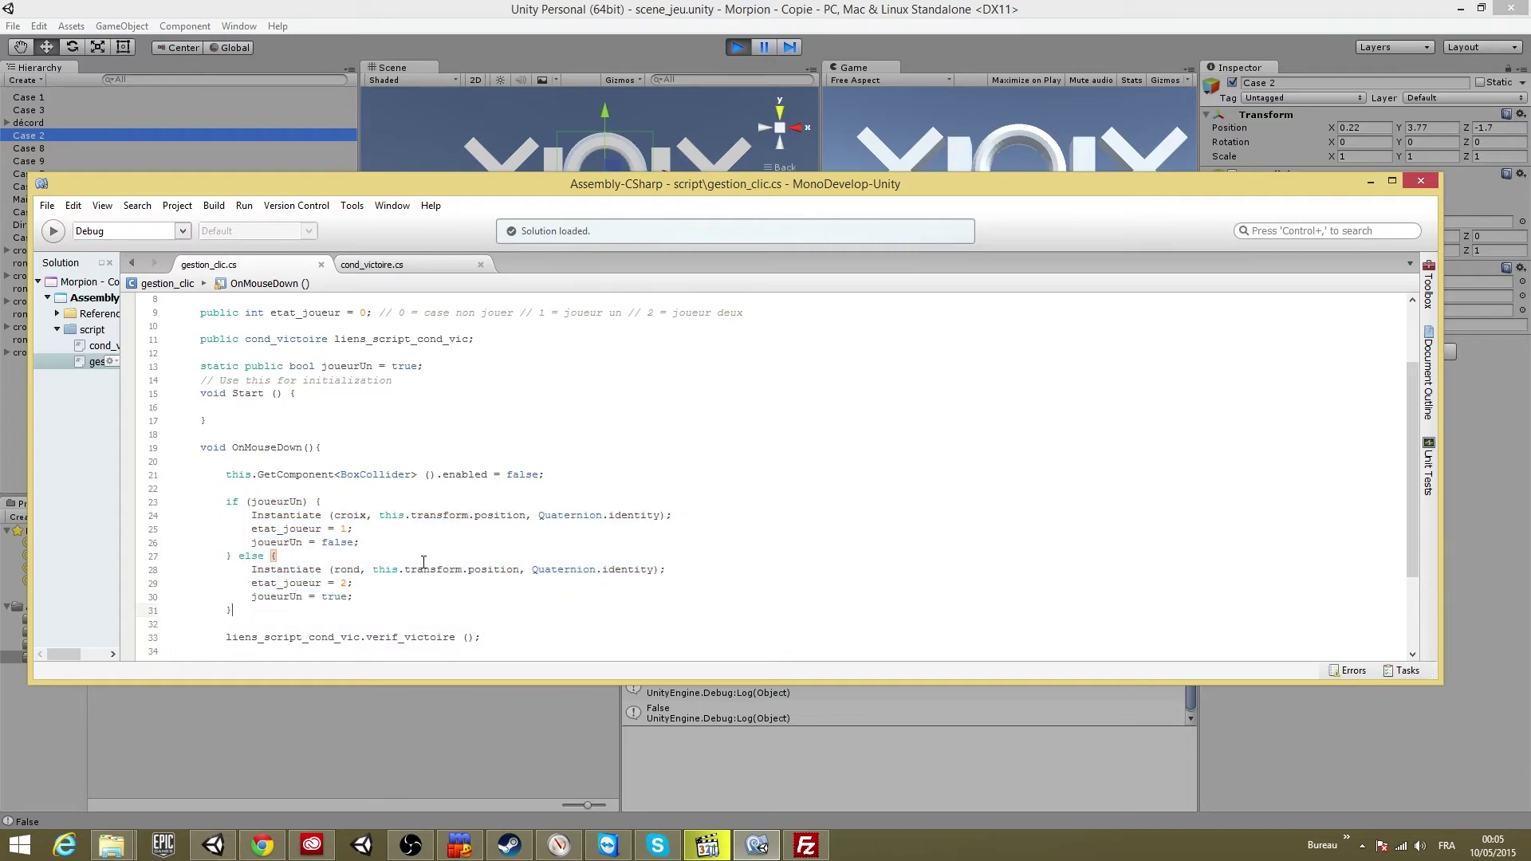
pyautogui.moveTo(201, 636); pyautogui.dragTo(510, 638)
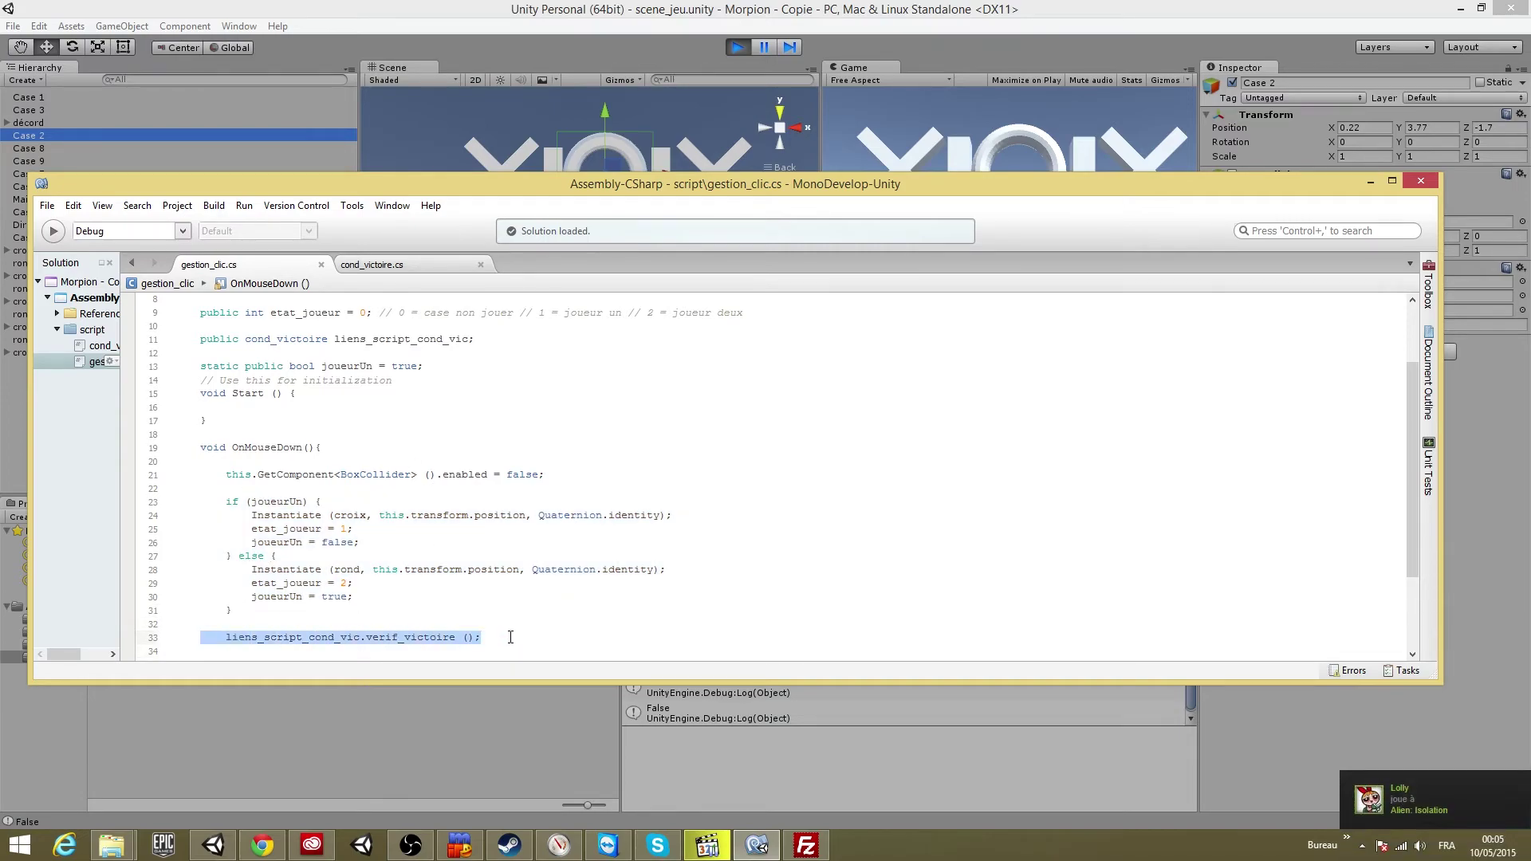
pyautogui.scroll(1, 443, 531)
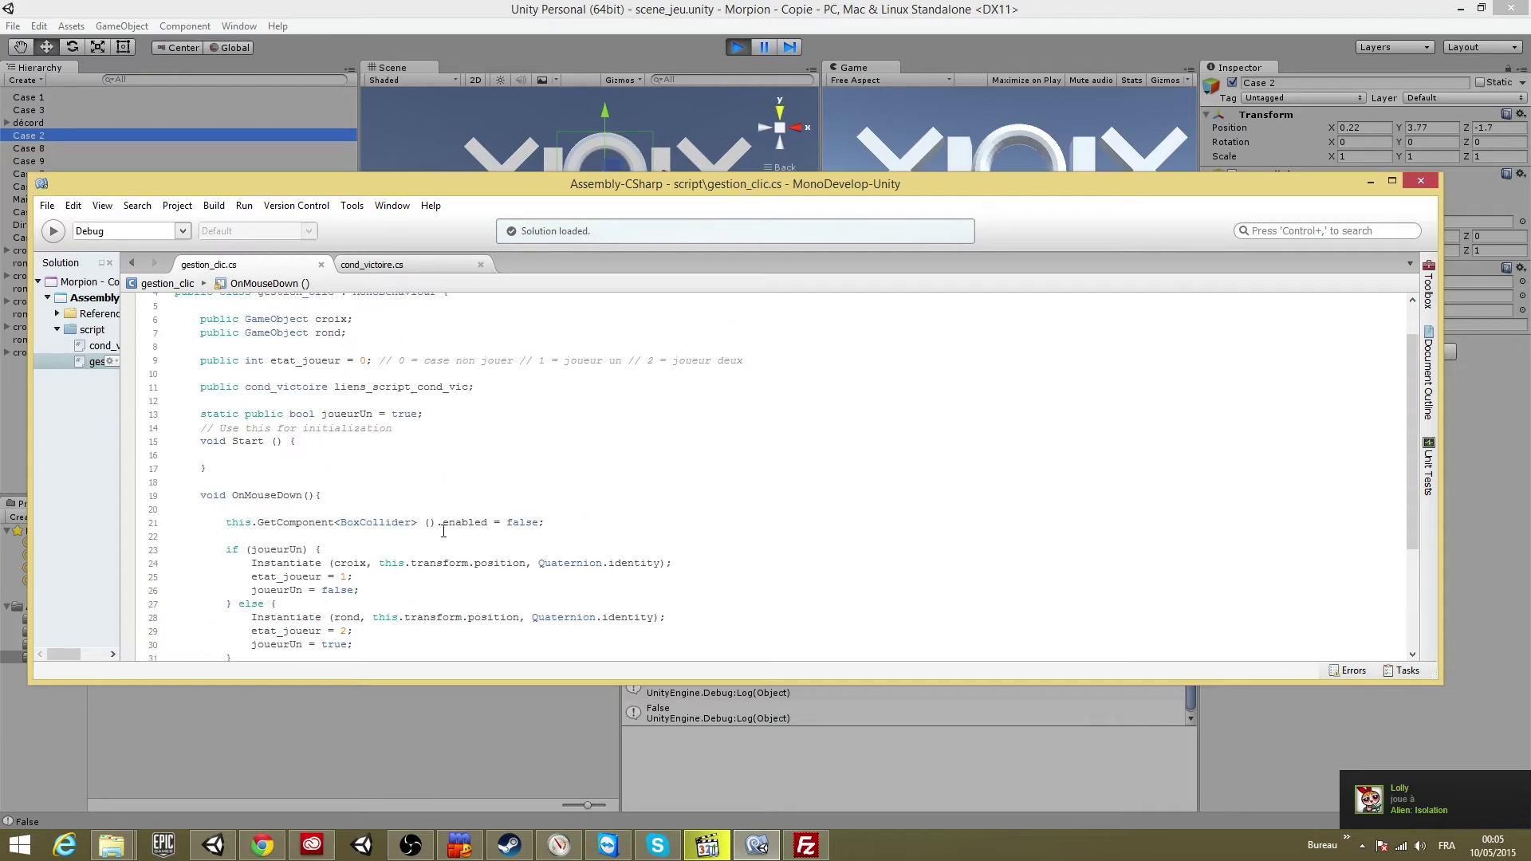
pyautogui.click(429, 269)
pyautogui.scroll(-1, 359, 364)
pyautogui.scroll(-1, 358, 364)
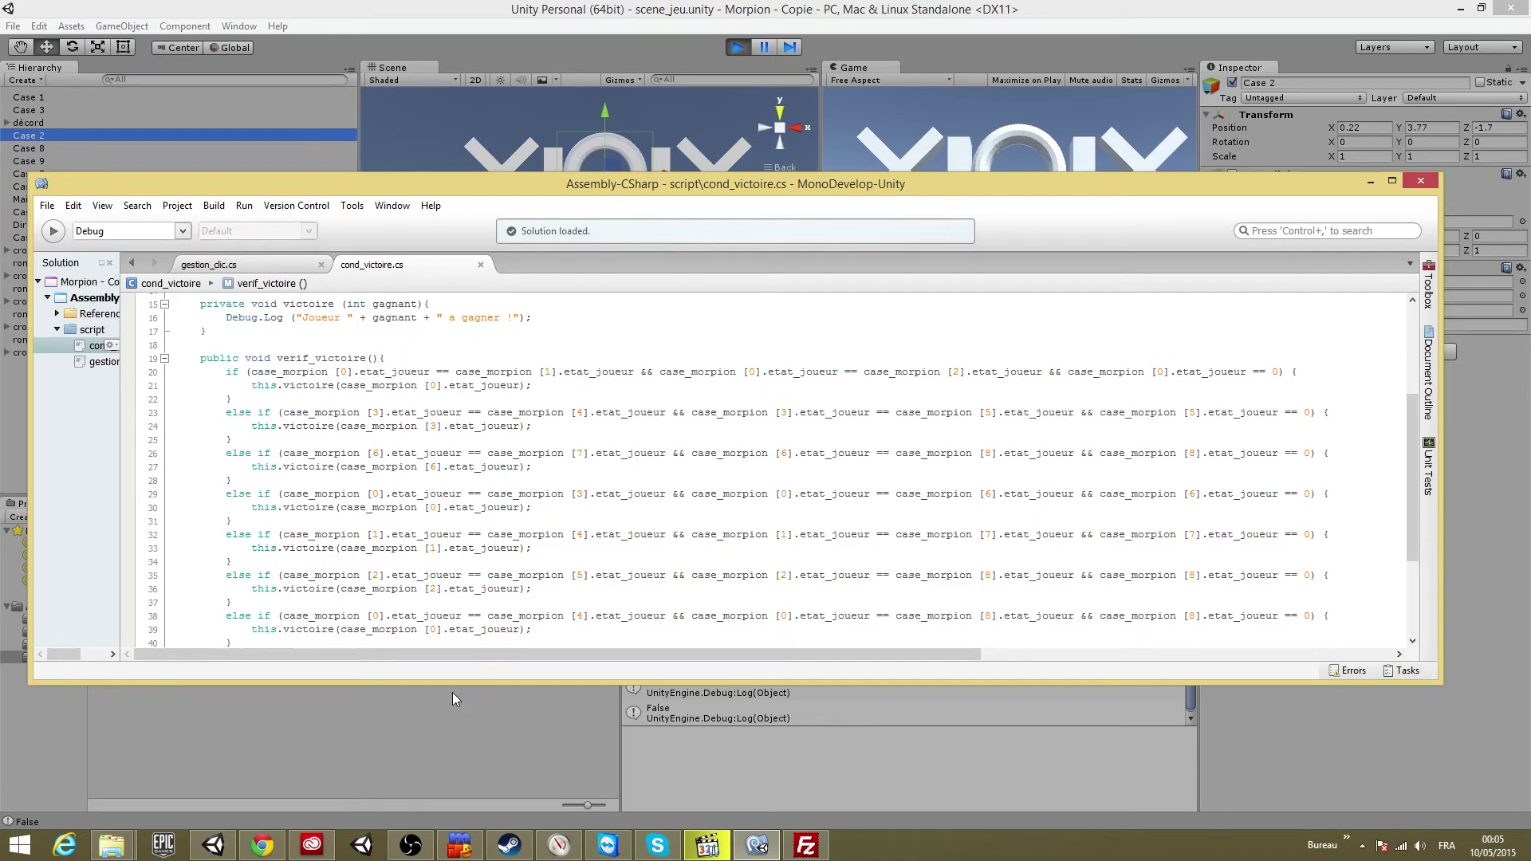
# Stop the running game and drag the cond_victoire script onto the Main Camera's Inspector
pyautogui.scroll(2, 354, 351)
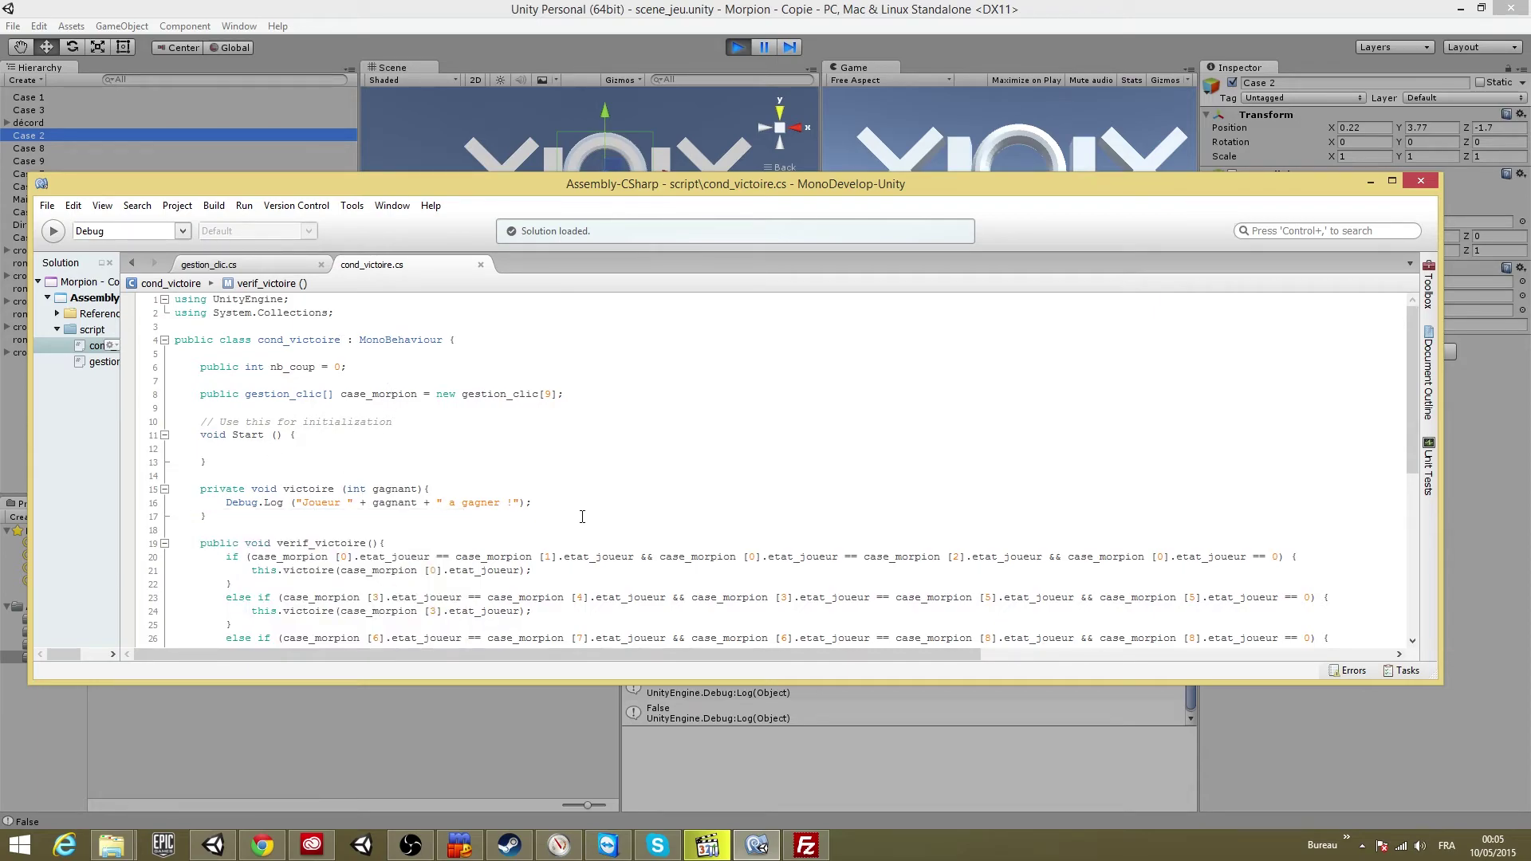
pyautogui.click(662, 61)
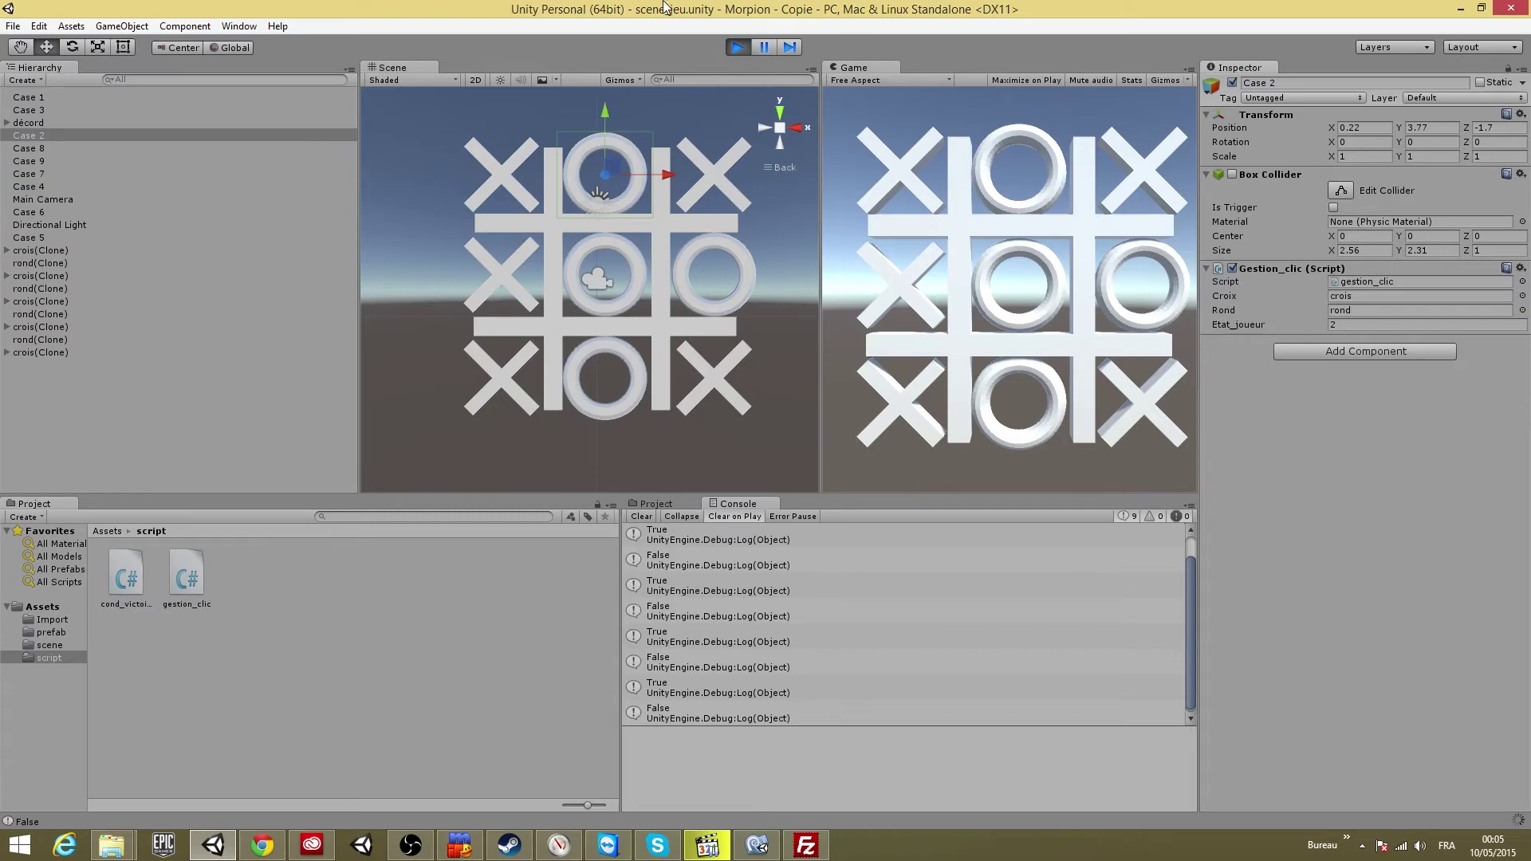
pyautogui.click(738, 47)
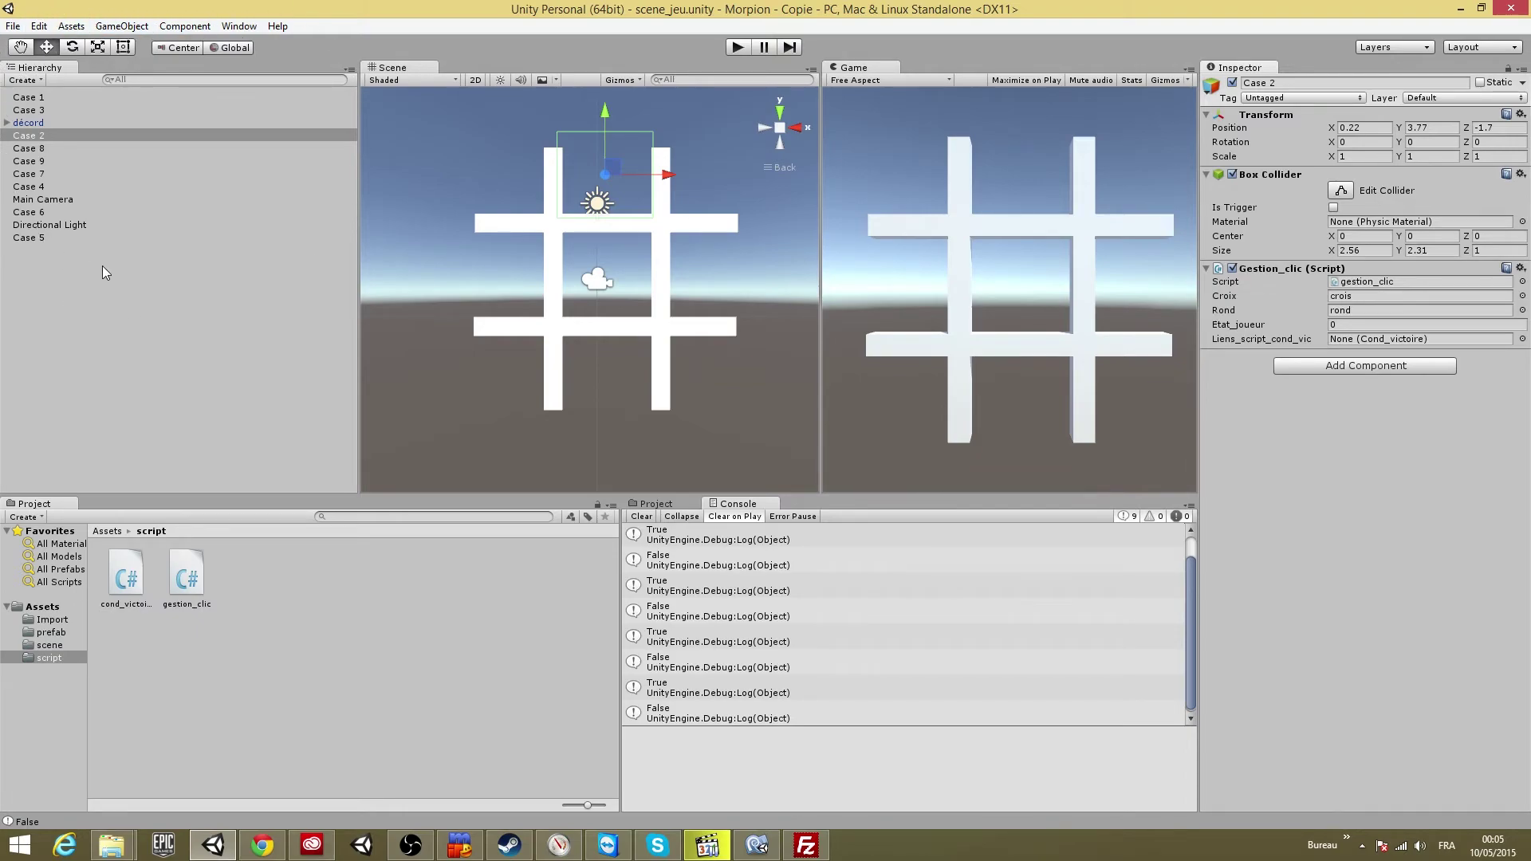
pyautogui.click(53, 198)
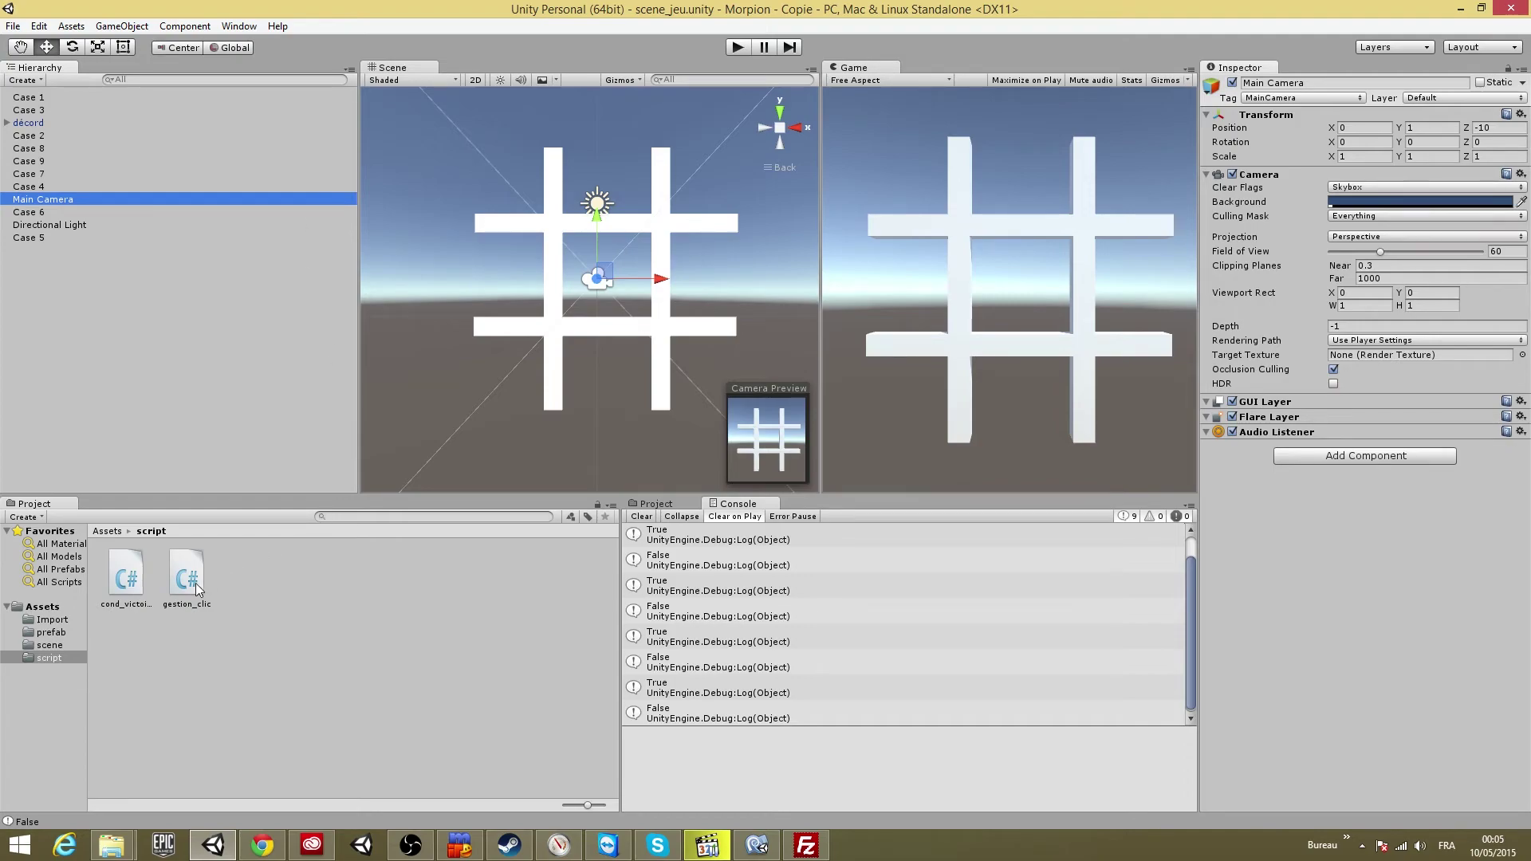
pyautogui.moveTo(126, 576); pyautogui.dragTo(1364, 479)
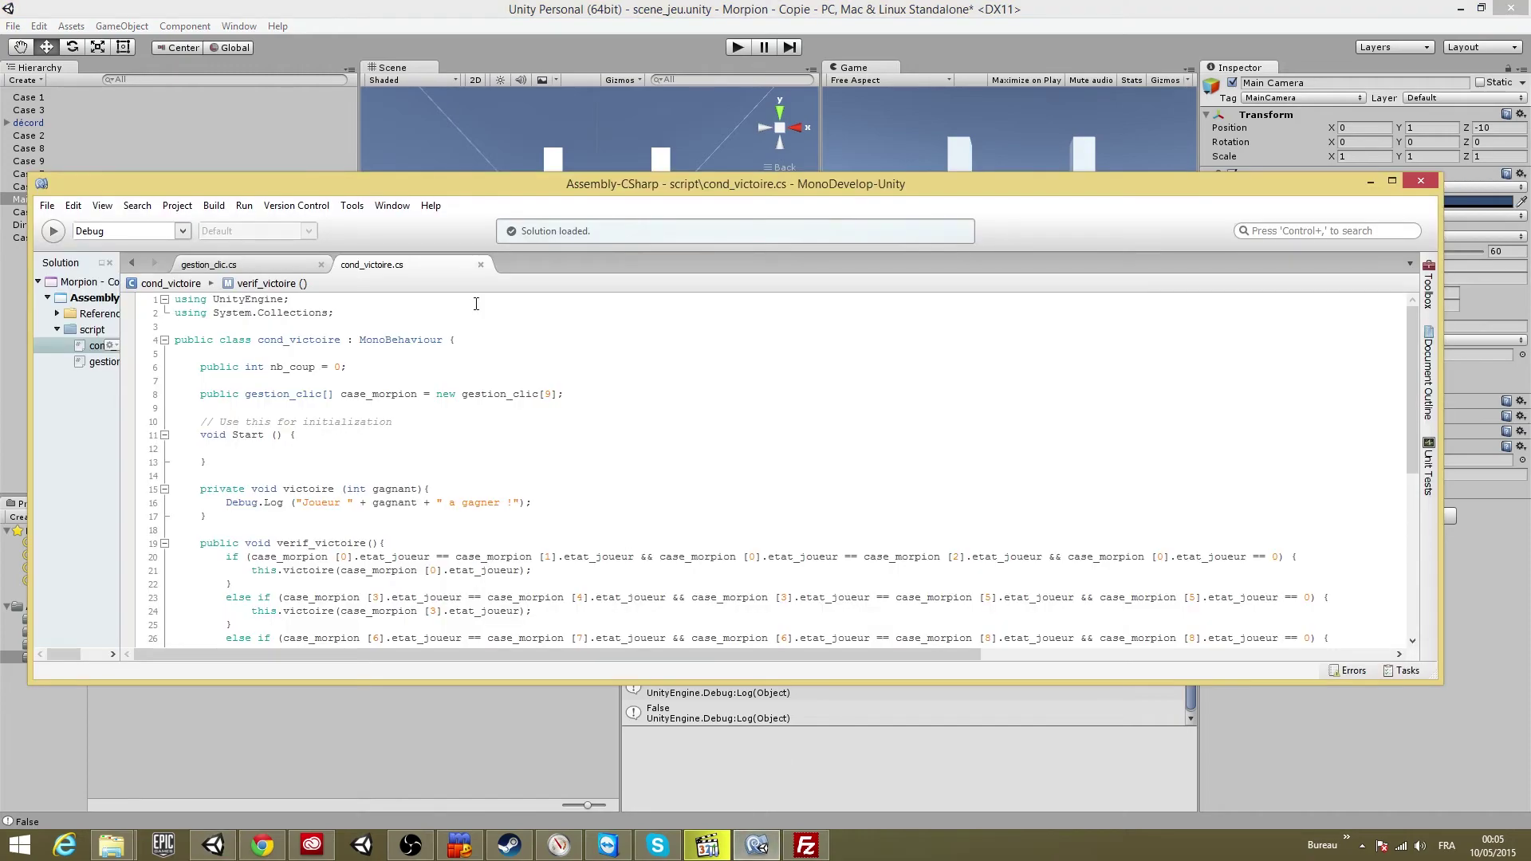
pyautogui.hotkey('alt', 'Tab')
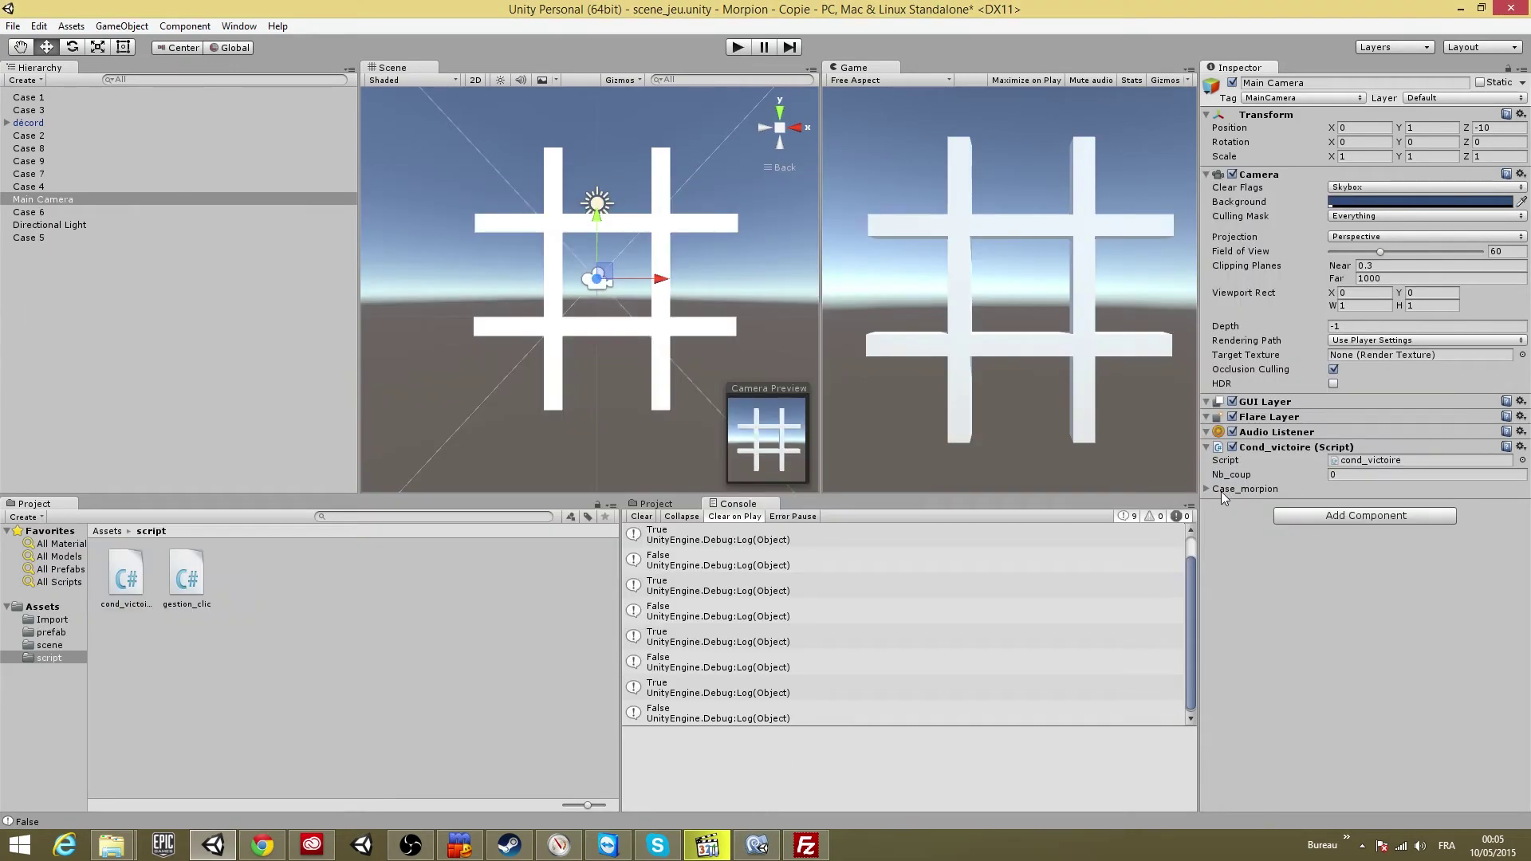
# Expand Case_morpion and assign Case 1 through Case 9 to Elements 0 to 8 in order
pyautogui.click(1207, 490)
pyautogui.moveTo(29, 98); pyautogui.dragTo(1404, 518)
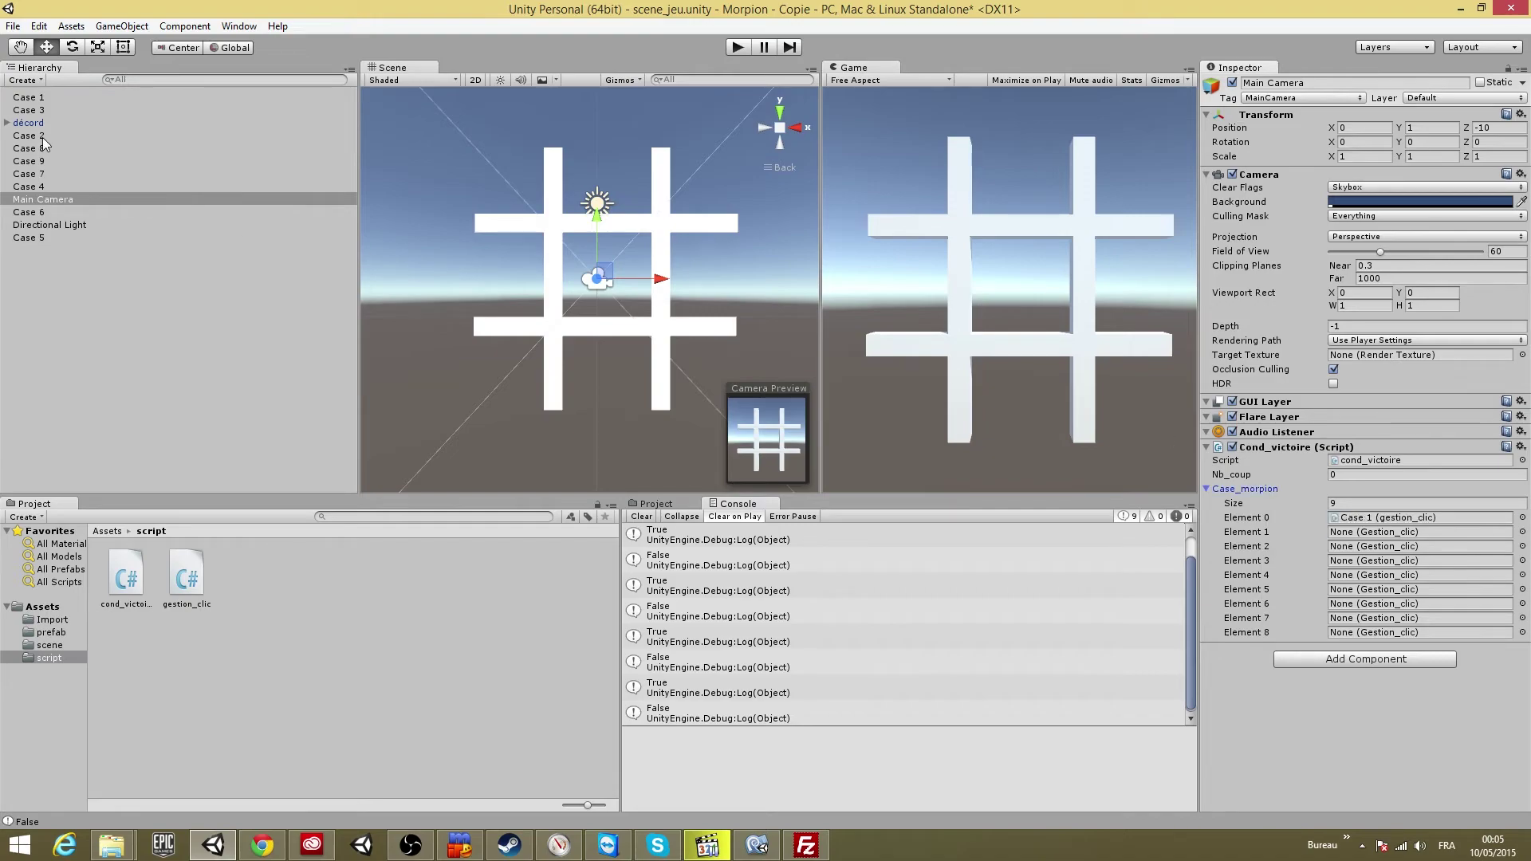
pyautogui.moveTo(41, 137); pyautogui.dragTo(1404, 532)
pyautogui.moveTo(32, 110); pyautogui.dragTo(1354, 556)
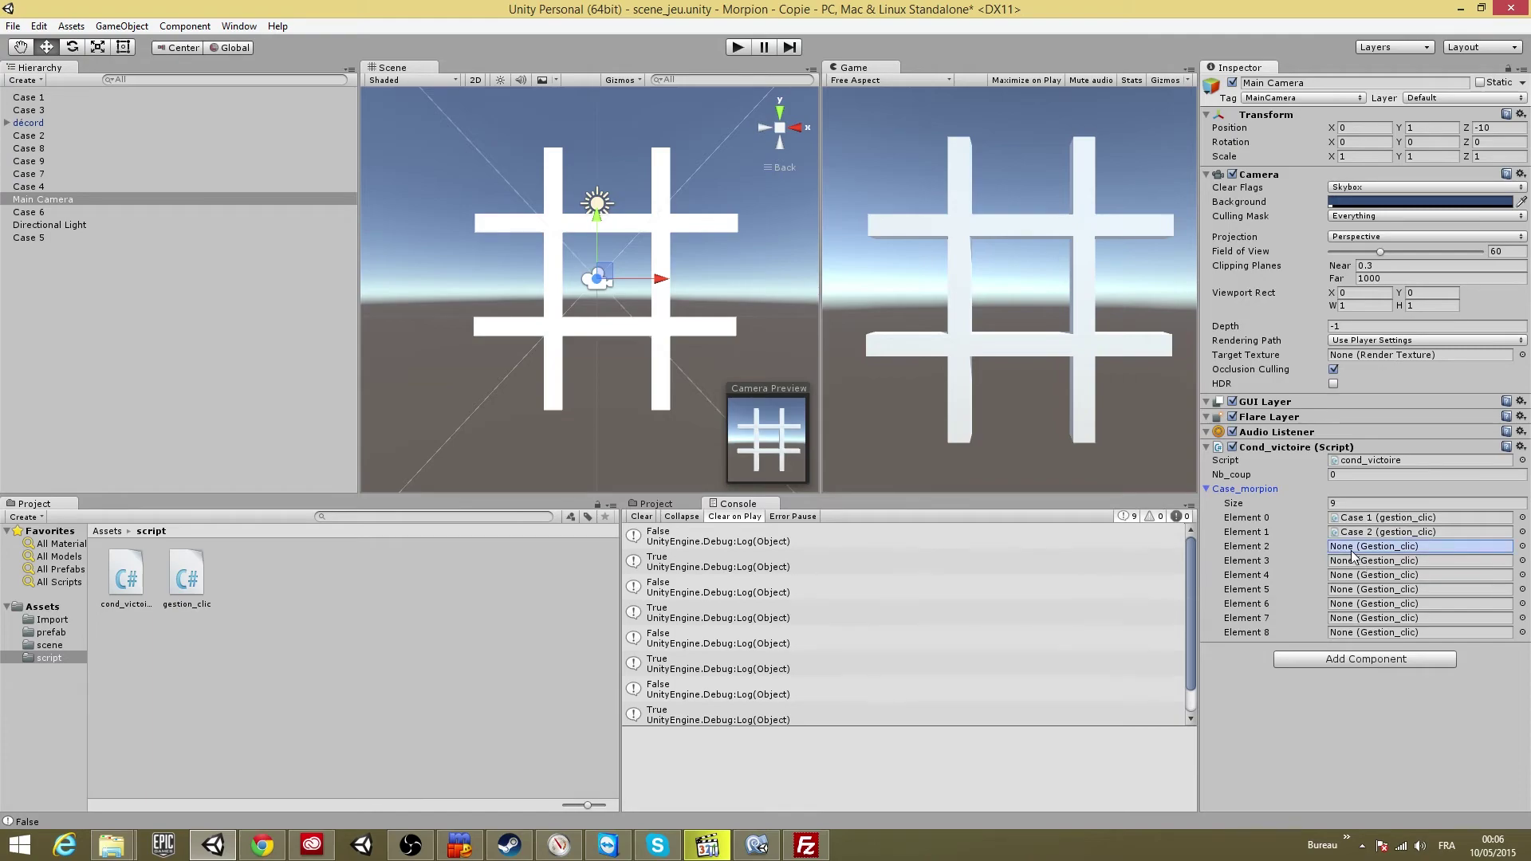
pyautogui.moveTo(32, 187)
pyautogui.mouseDown()
pyautogui.moveTo(1348, 584)
pyautogui.moveTo(1356, 562)
pyautogui.mouseUp()
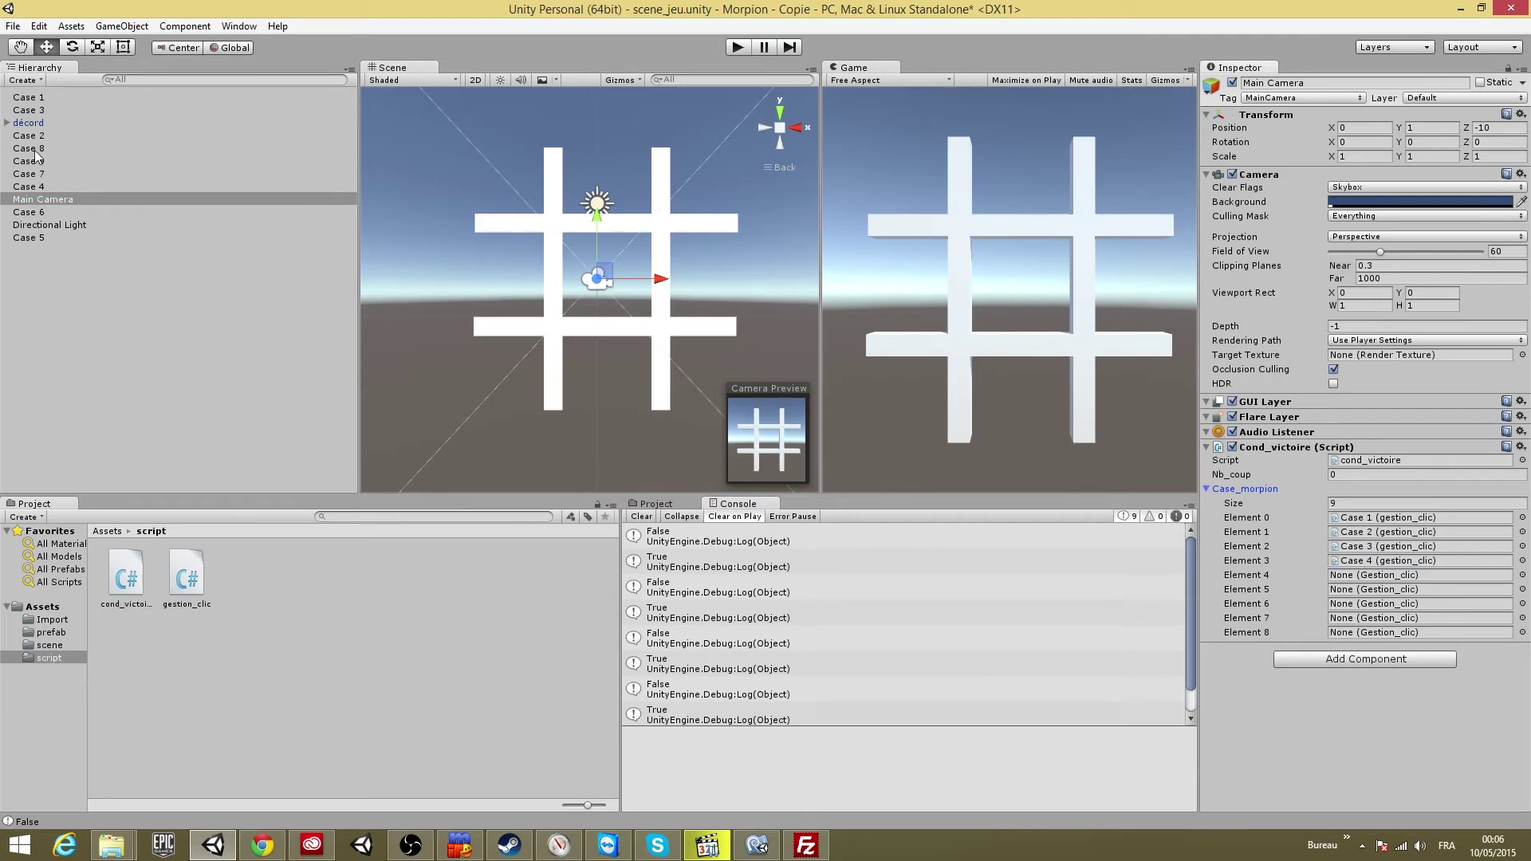
pyautogui.moveTo(31, 238); pyautogui.dragTo(1356, 575)
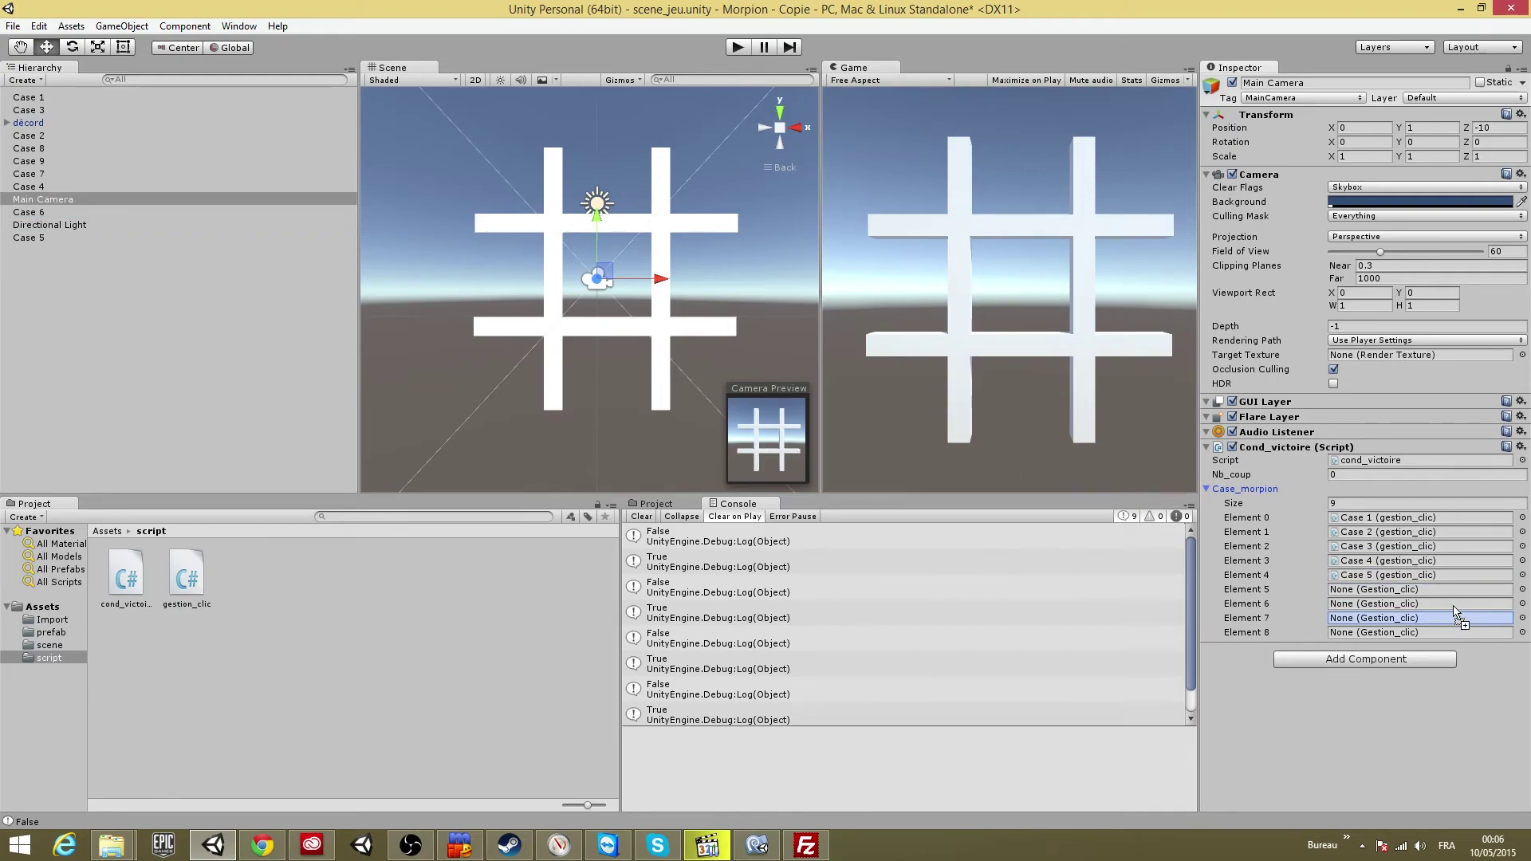
pyautogui.moveTo(30, 212); pyautogui.dragTo(1372, 589)
pyautogui.moveTo(32, 174); pyautogui.dragTo(1356, 614)
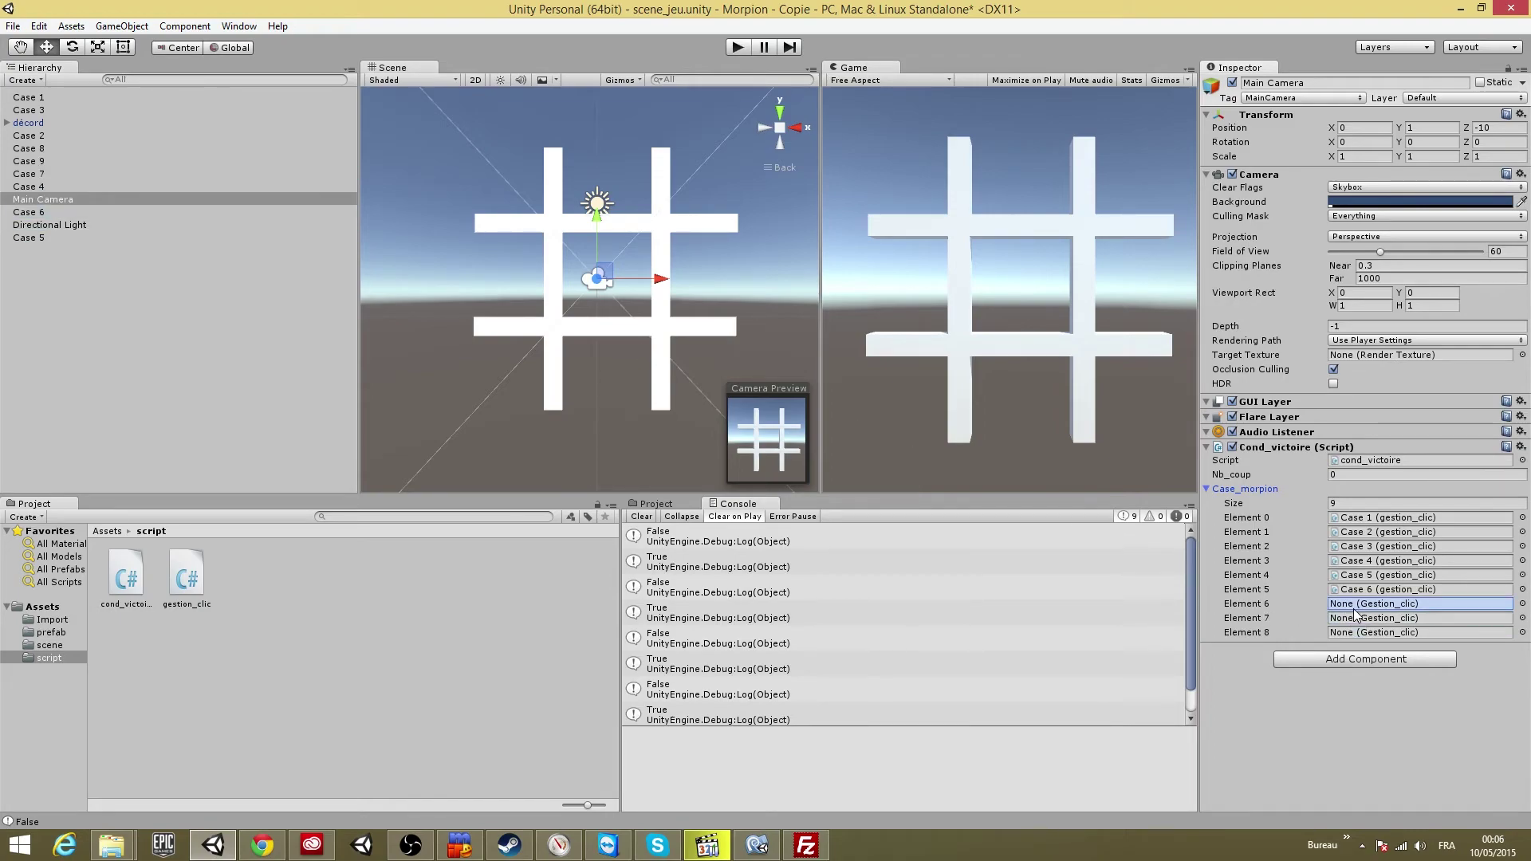
pyautogui.moveTo(26, 148); pyautogui.dragTo(1407, 618)
pyautogui.moveTo(60, 165); pyautogui.dragTo(1440, 633)
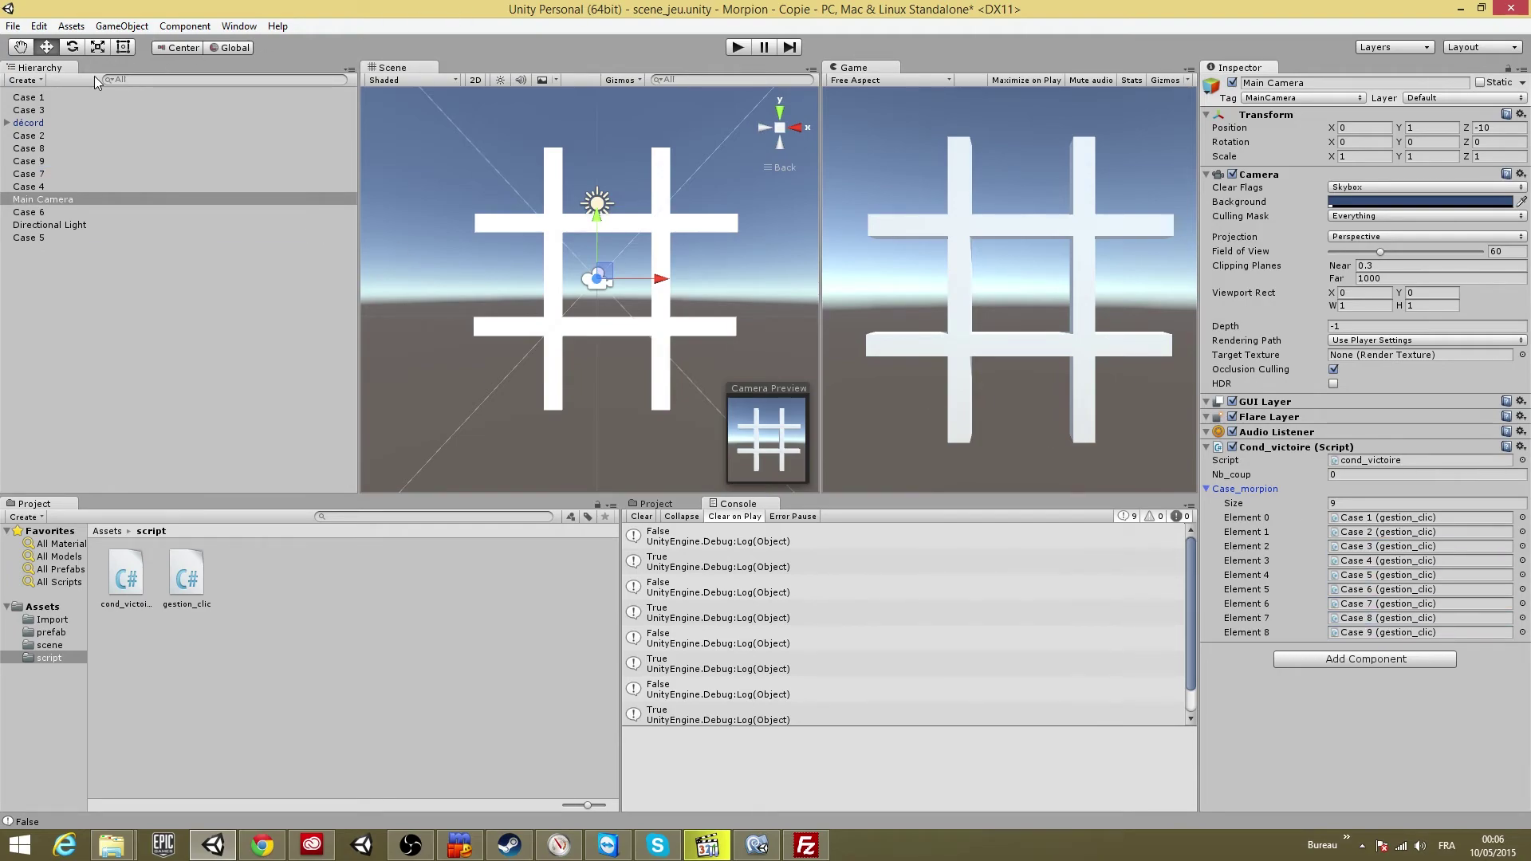
pyautogui.click(41, 96)
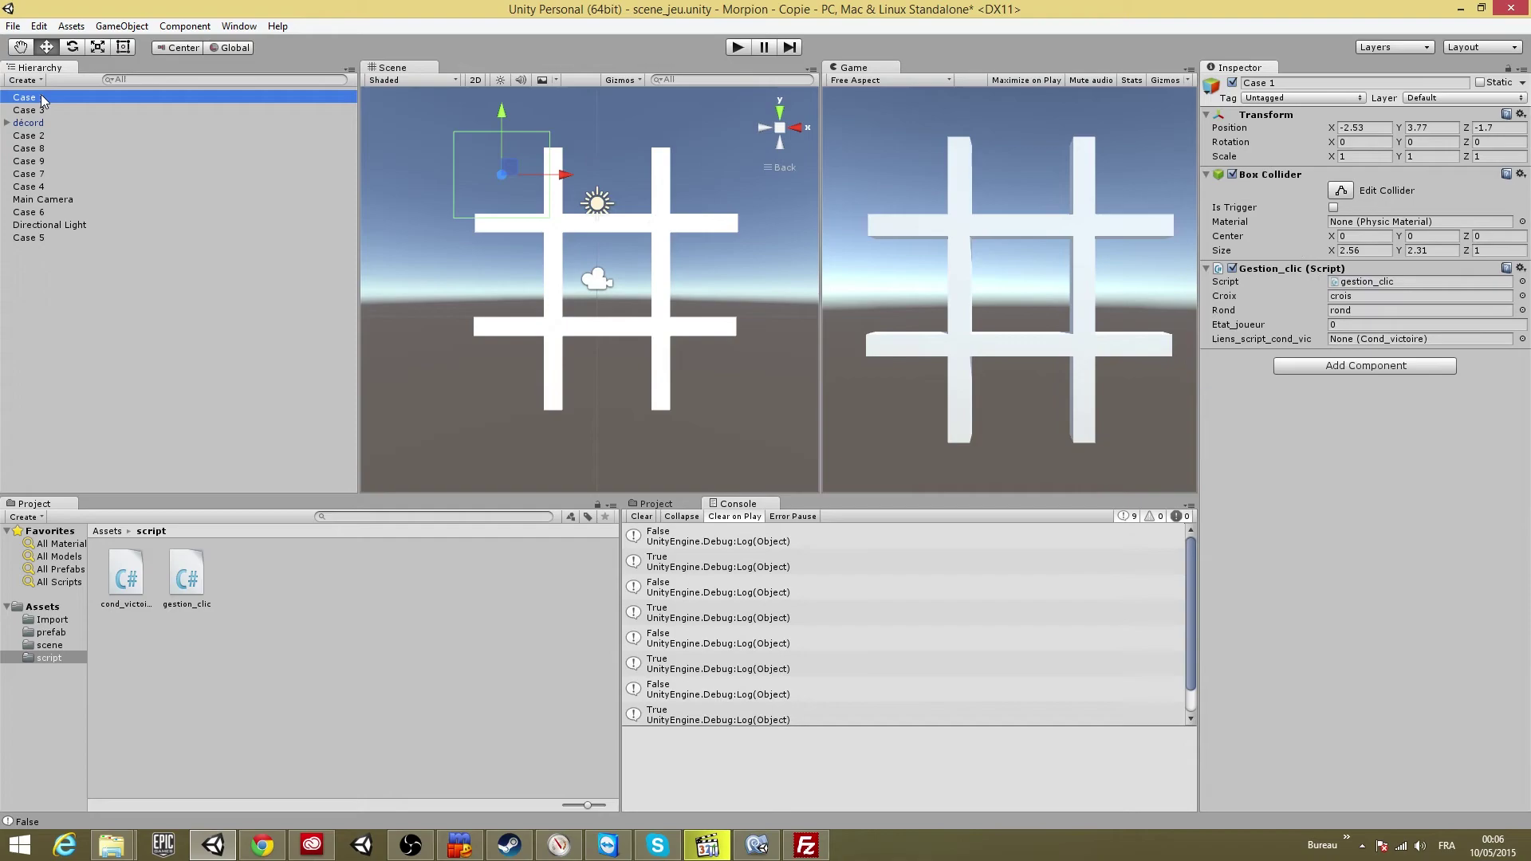
# Link Liens_script_cond_vic to Main Camera for Case 1, 3, 2, 8 and 9
pyautogui.moveTo(44, 199); pyautogui.dragTo(1420, 339)
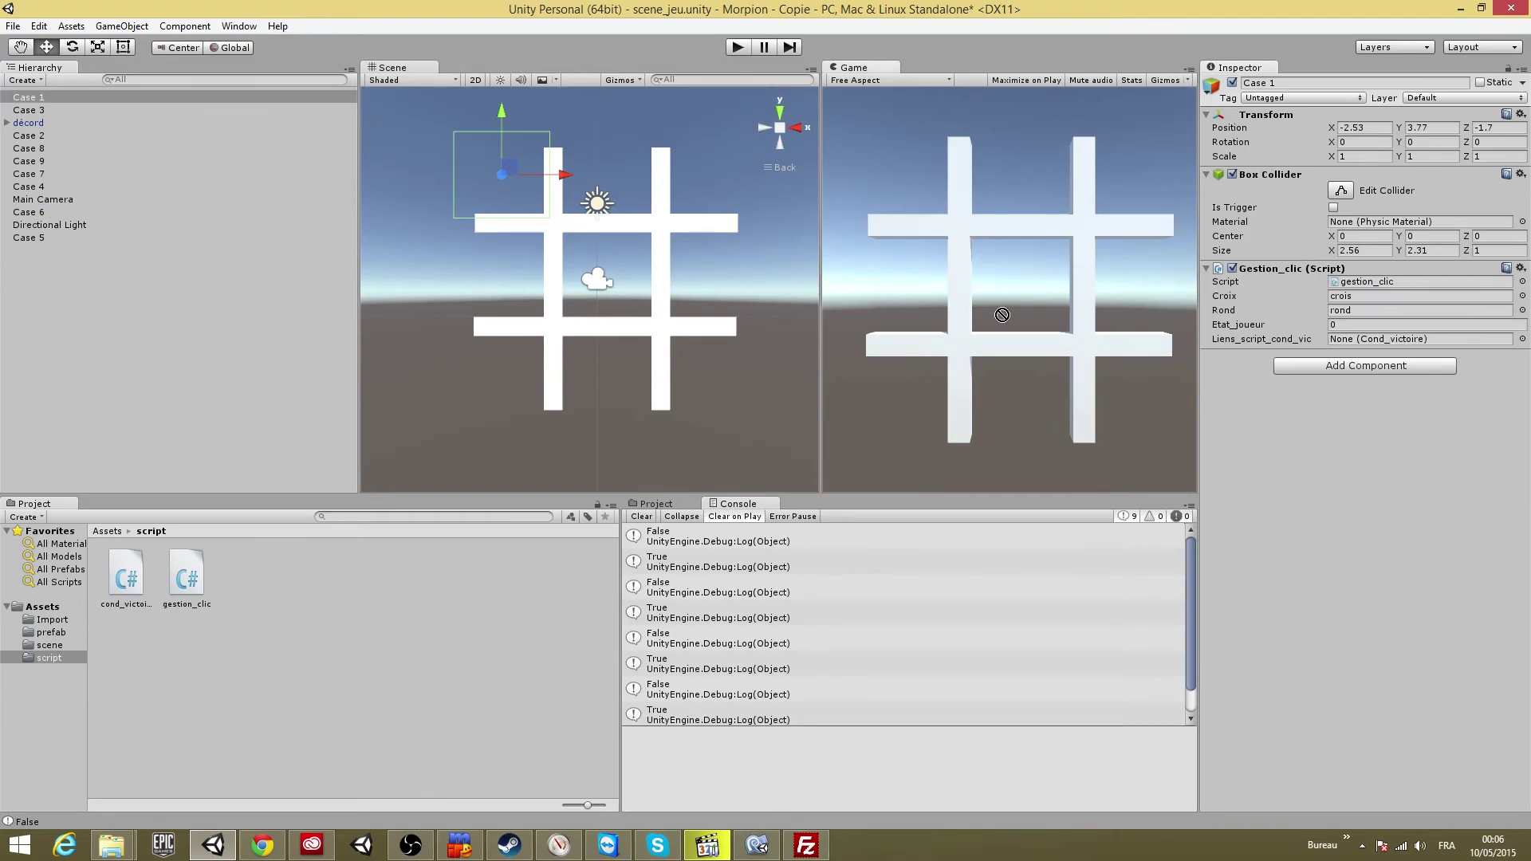
pyautogui.click(36, 110)
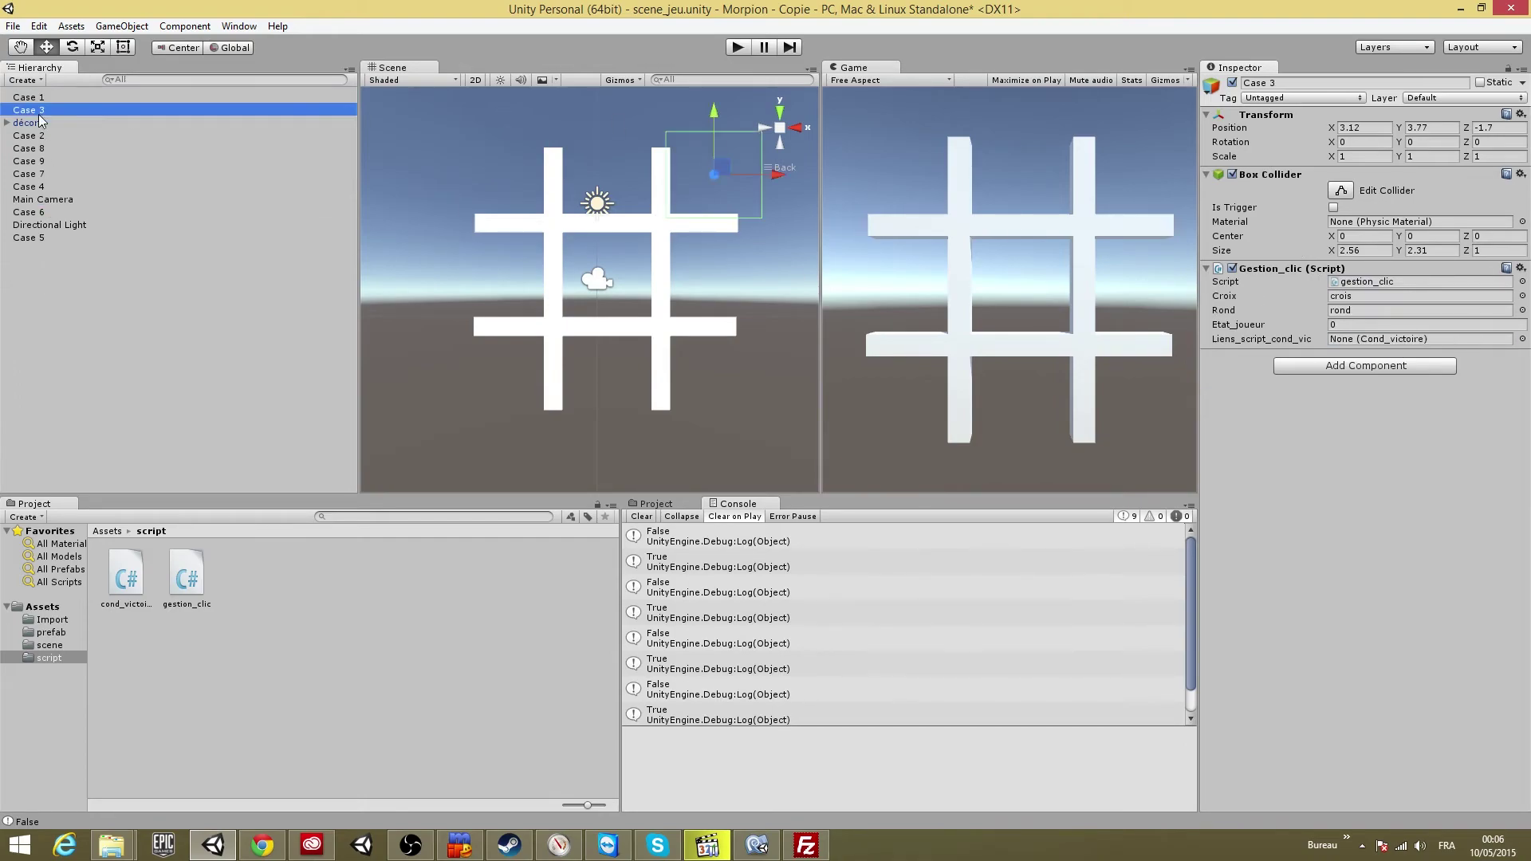
pyautogui.moveTo(79, 198); pyautogui.dragTo(1419, 339)
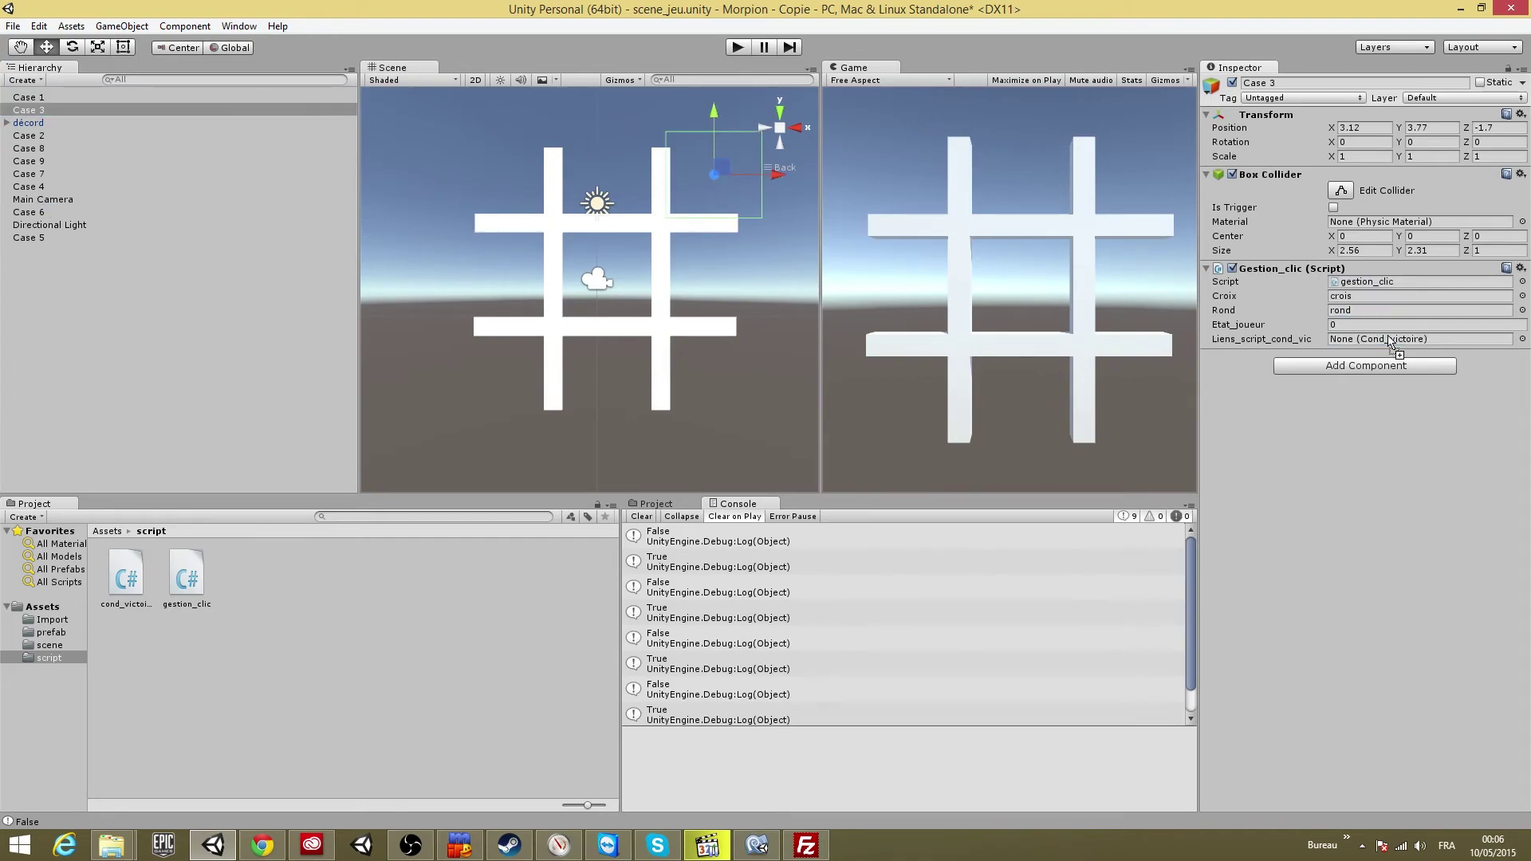
pyautogui.click(65, 136)
pyautogui.moveTo(55, 199); pyautogui.dragTo(1397, 343)
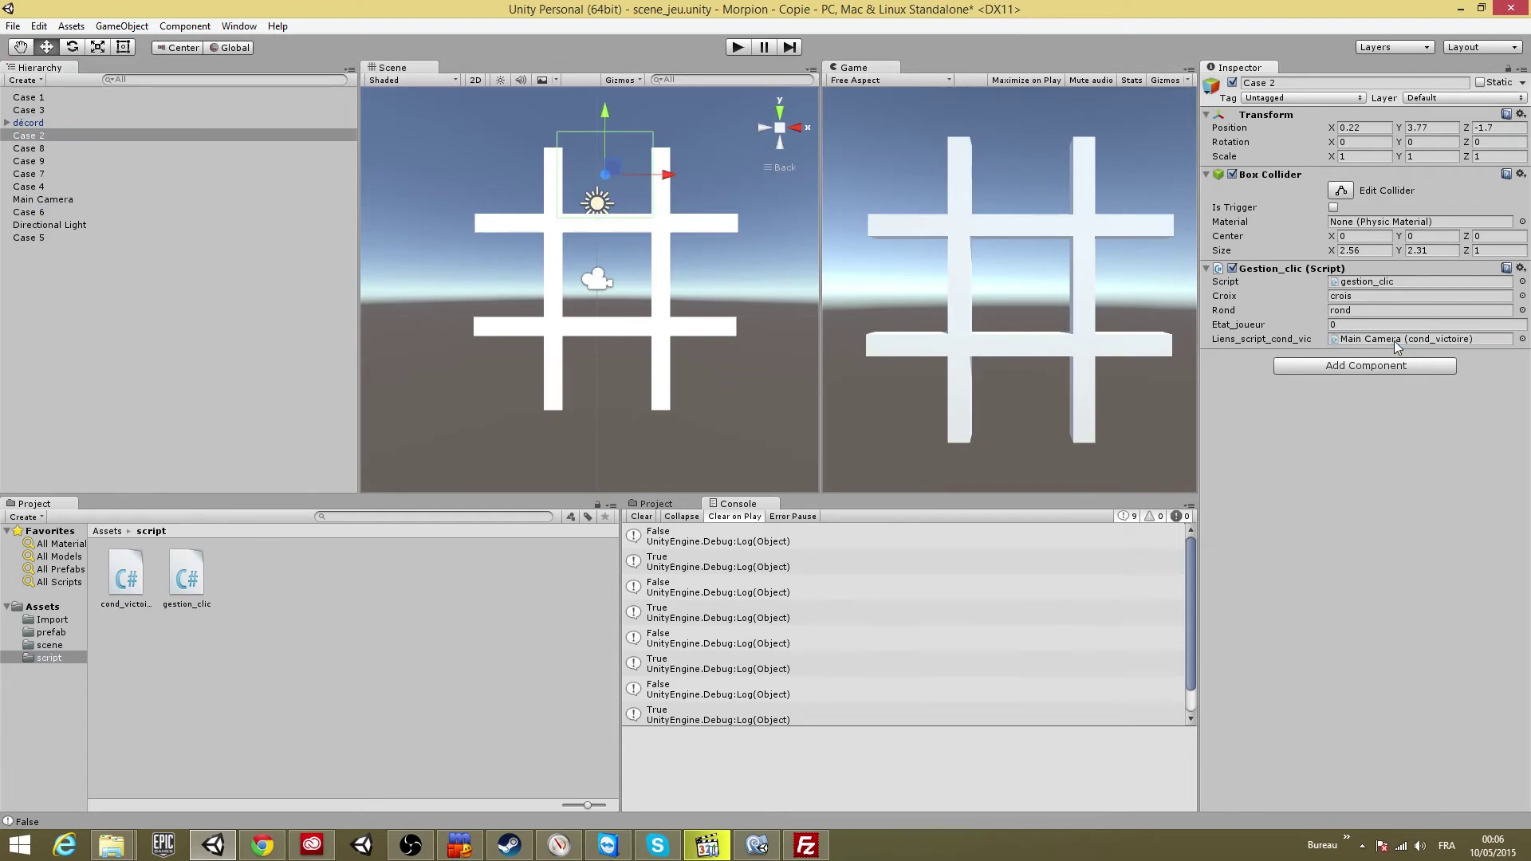
pyautogui.click(35, 149)
pyautogui.moveTo(44, 199); pyautogui.dragTo(1401, 343)
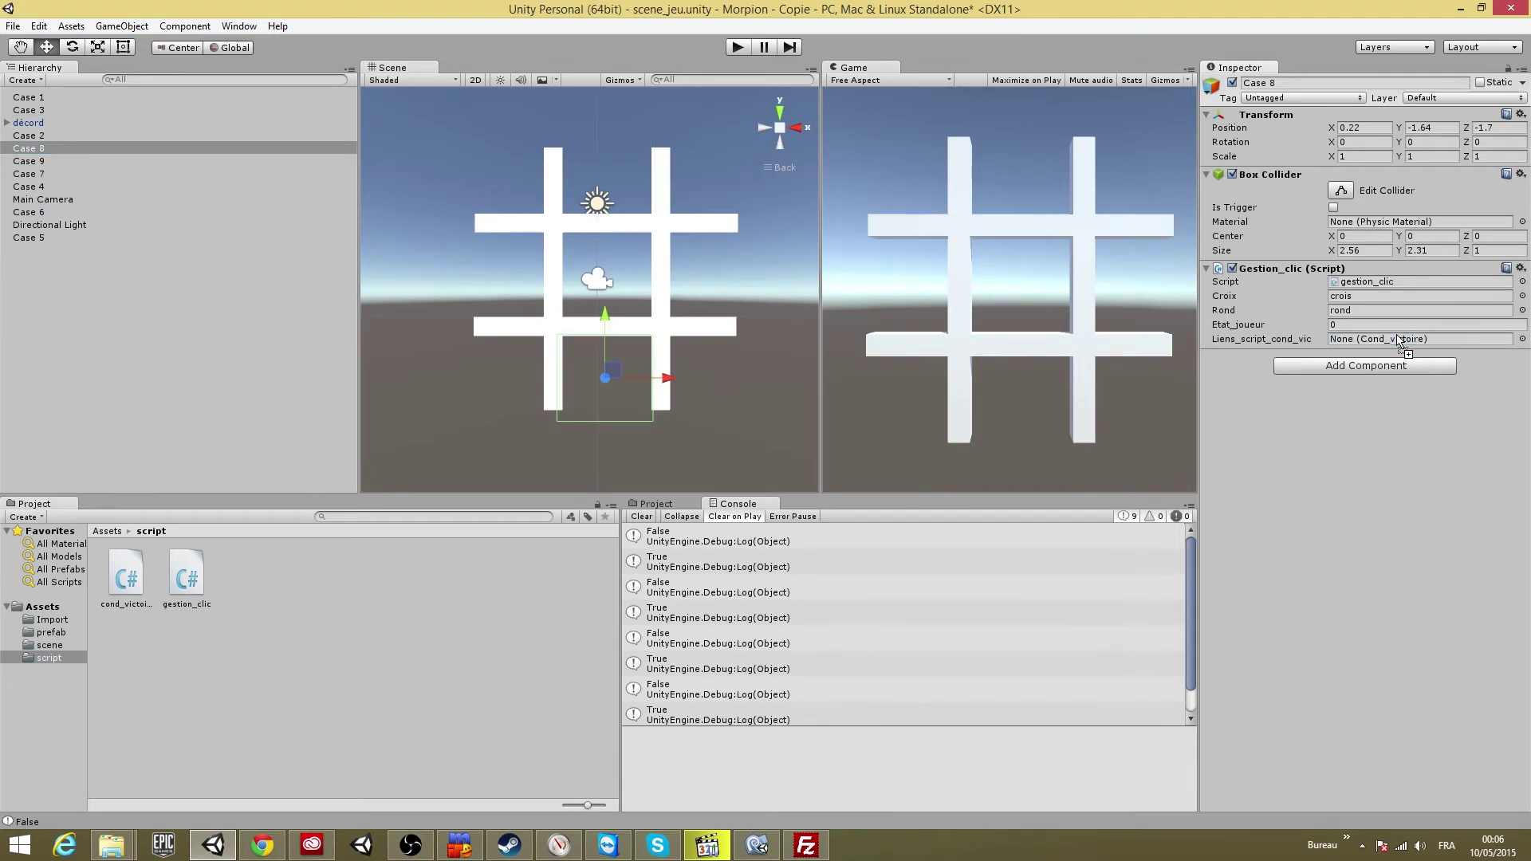
pyautogui.click(46, 161)
pyautogui.moveTo(46, 197); pyautogui.dragTo(1402, 343)
# Link Liens_script_cond_vic to Main Camera for Case 7, 4, 6 and 5
pyautogui.click(30, 174)
pyautogui.moveTo(52, 198); pyautogui.dragTo(1401, 339)
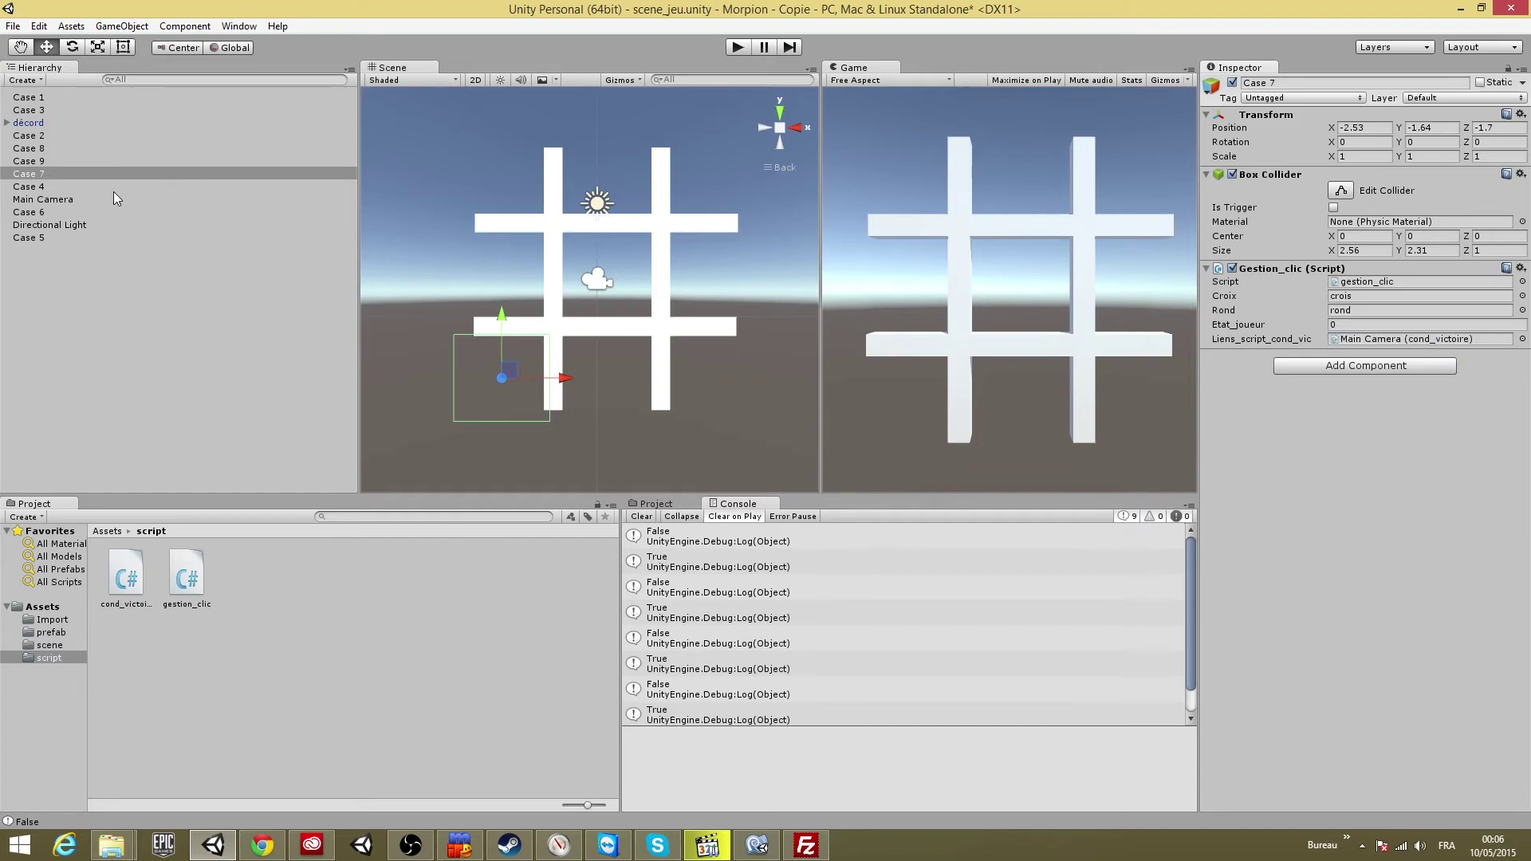
pyautogui.click(31, 186)
pyautogui.moveTo(48, 199); pyautogui.dragTo(1401, 339)
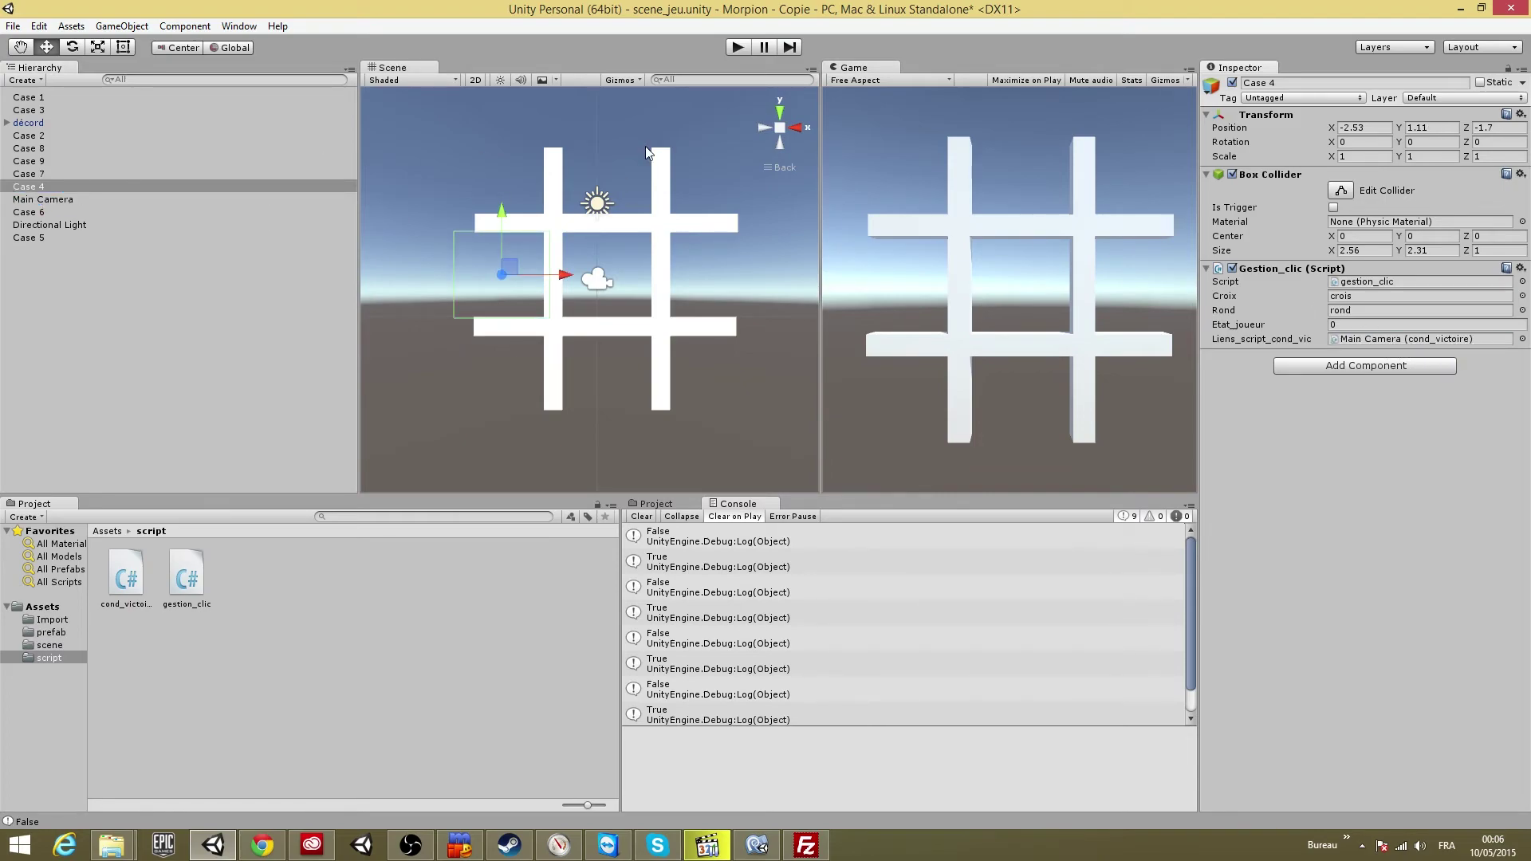
pyautogui.click(38, 208)
pyautogui.moveTo(43, 199); pyautogui.dragTo(1401, 339)
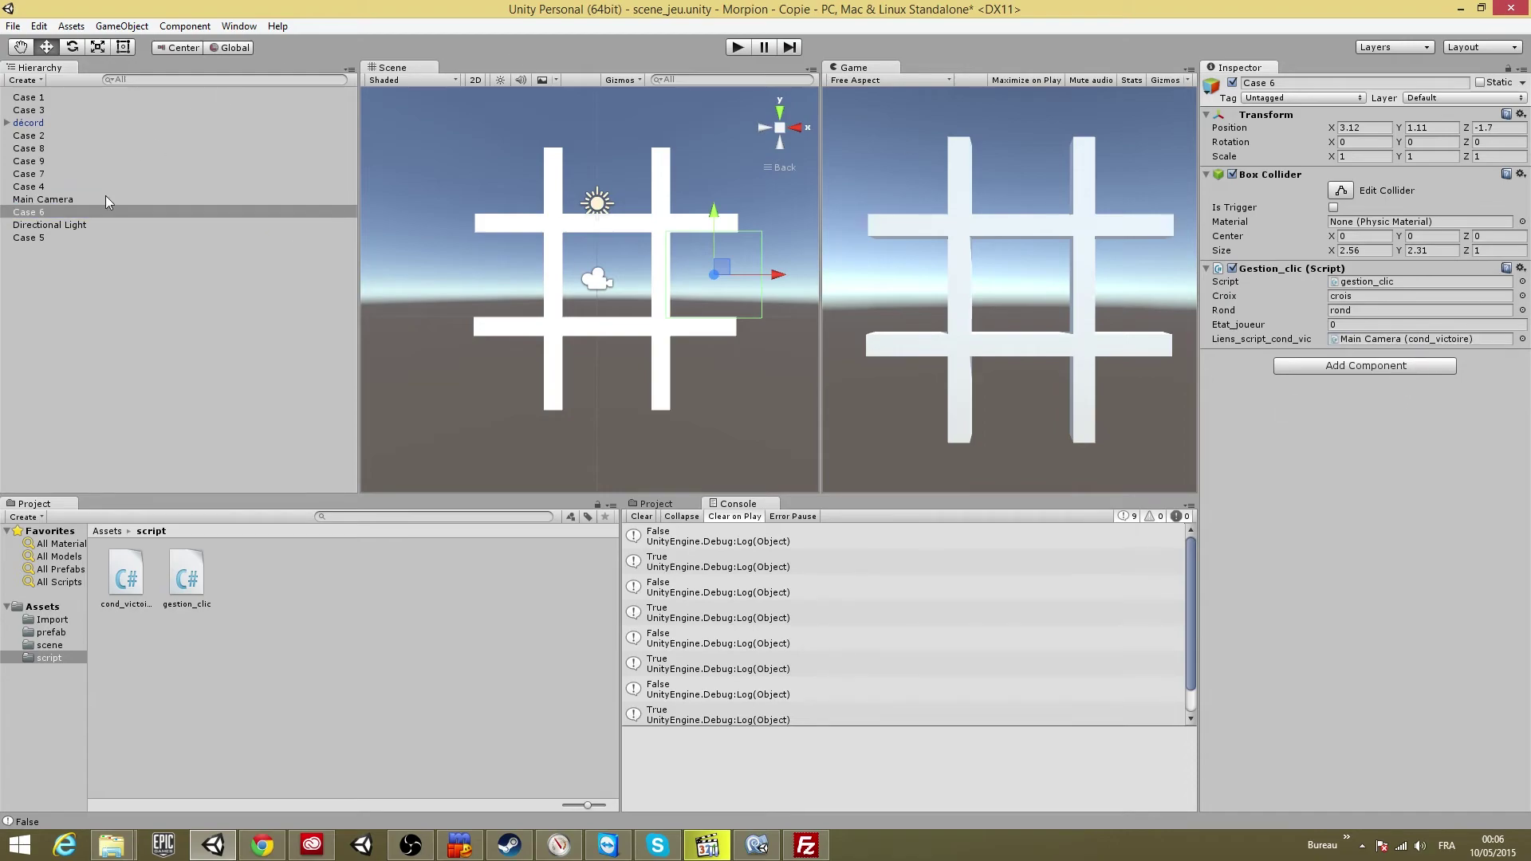
pyautogui.click(21, 239)
pyautogui.moveTo(41, 199); pyautogui.dragTo(1366, 340)
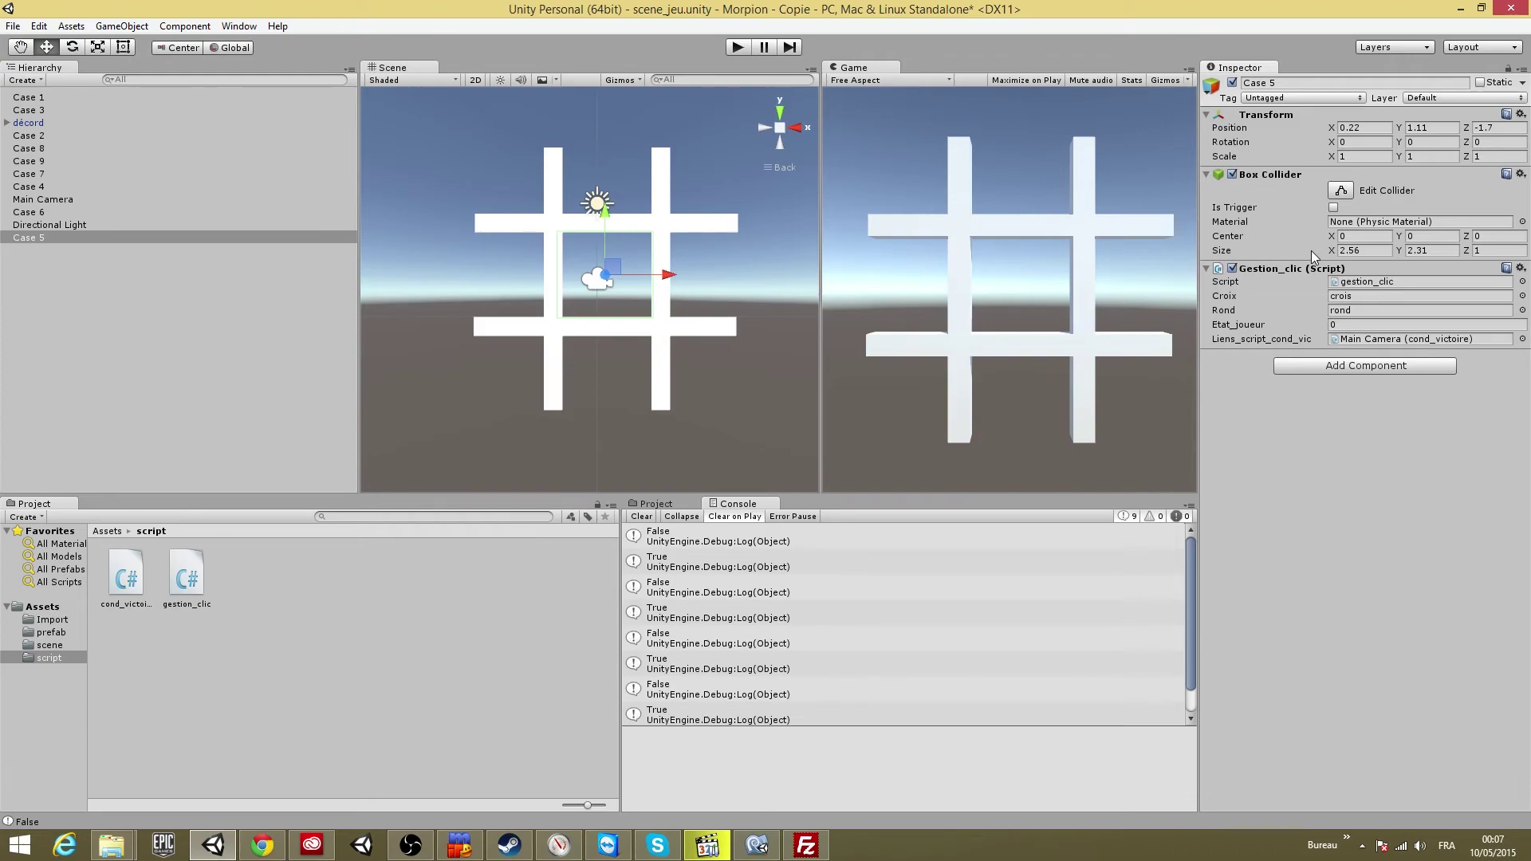
# Test-play with one cross in the top-left cell, showing 'Joueur 0 a gagner !', then stop
pyautogui.click(732, 53)
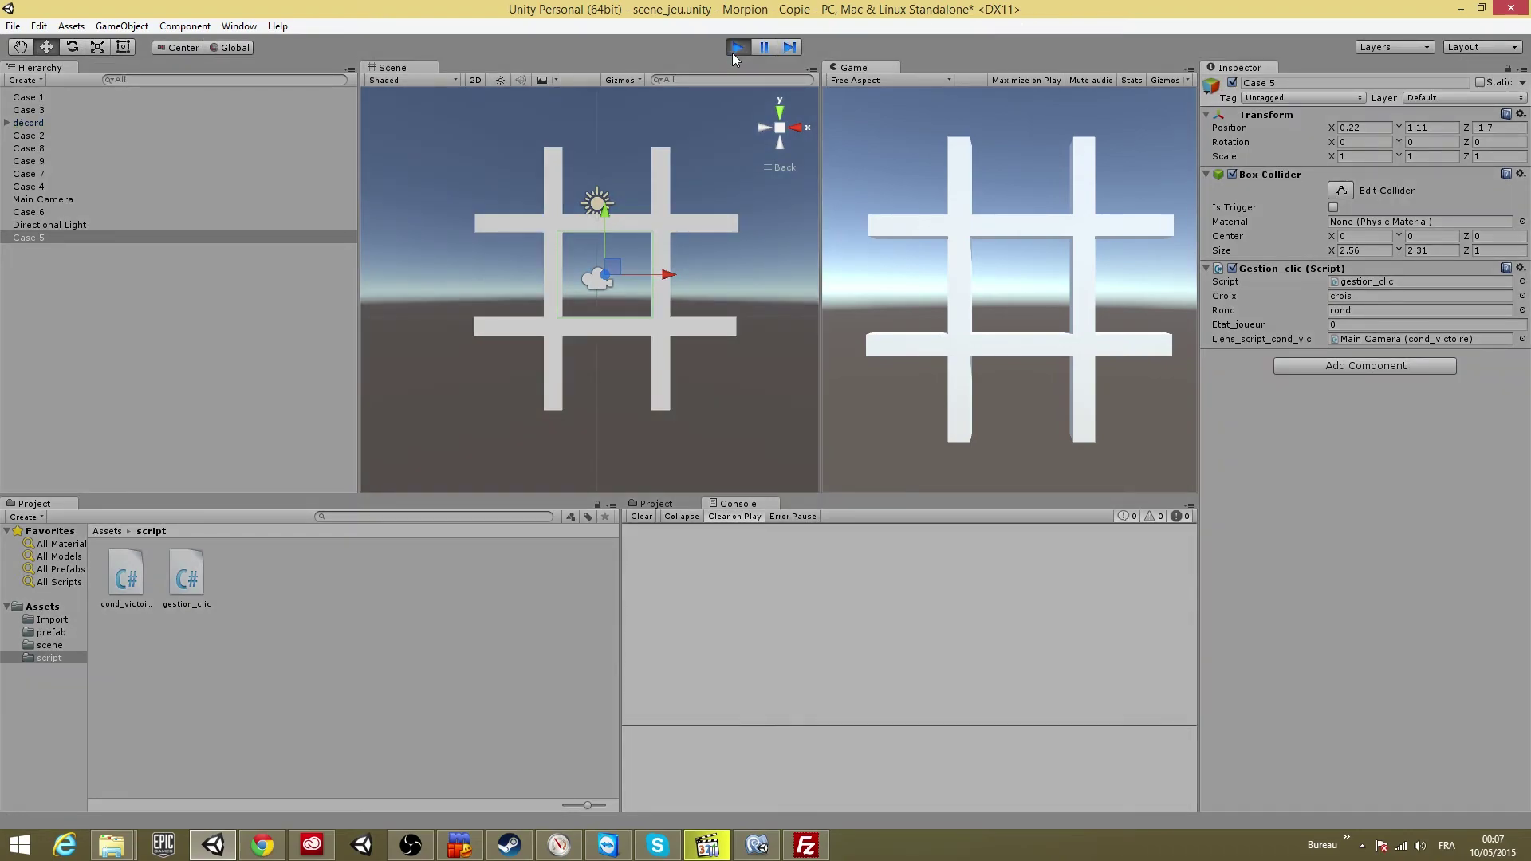
pyautogui.click(887, 178)
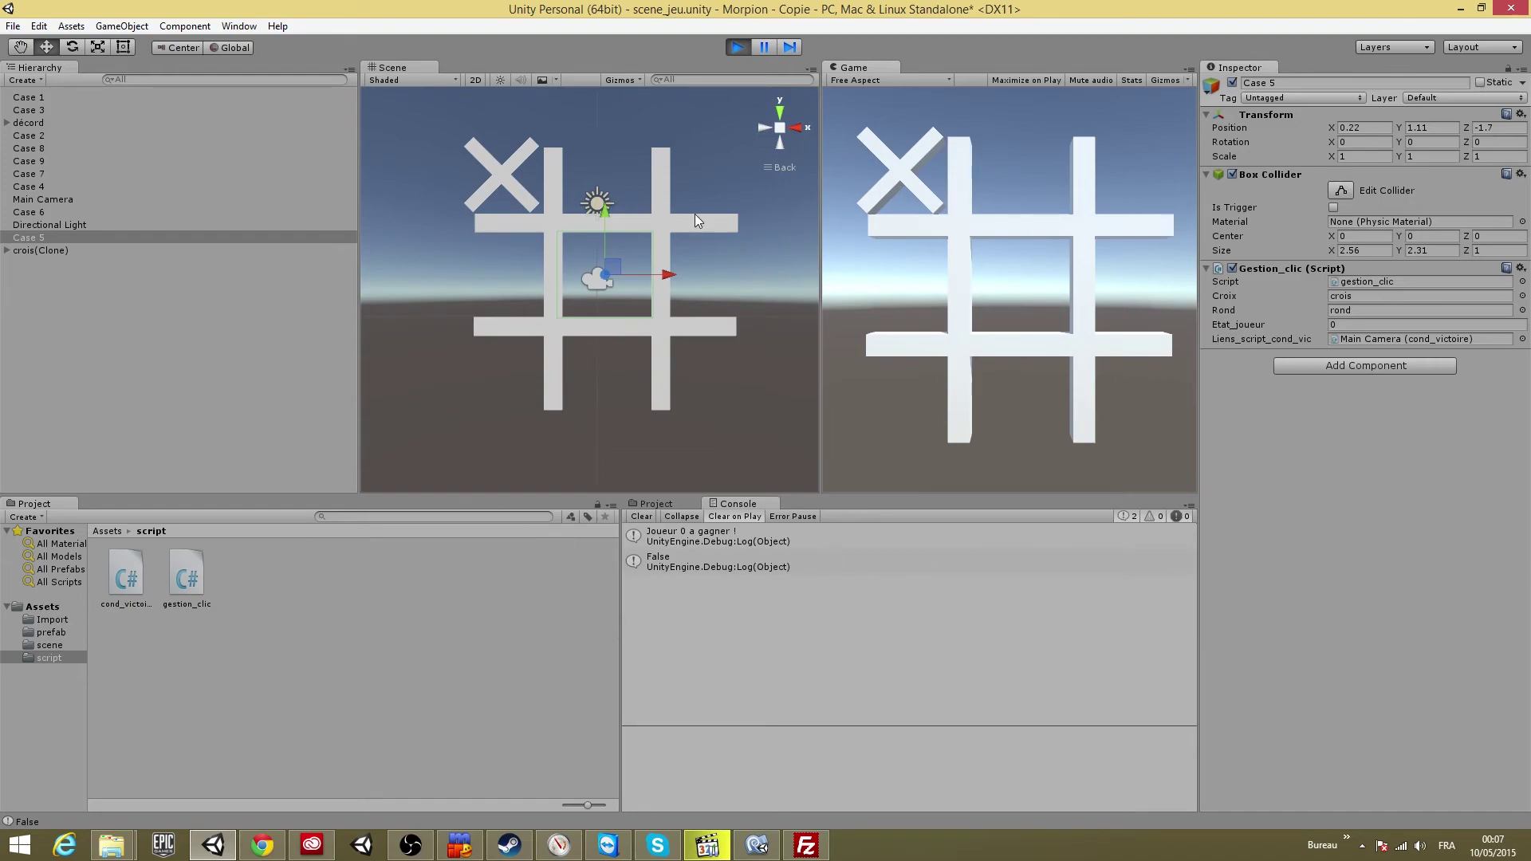
pyautogui.click(733, 48)
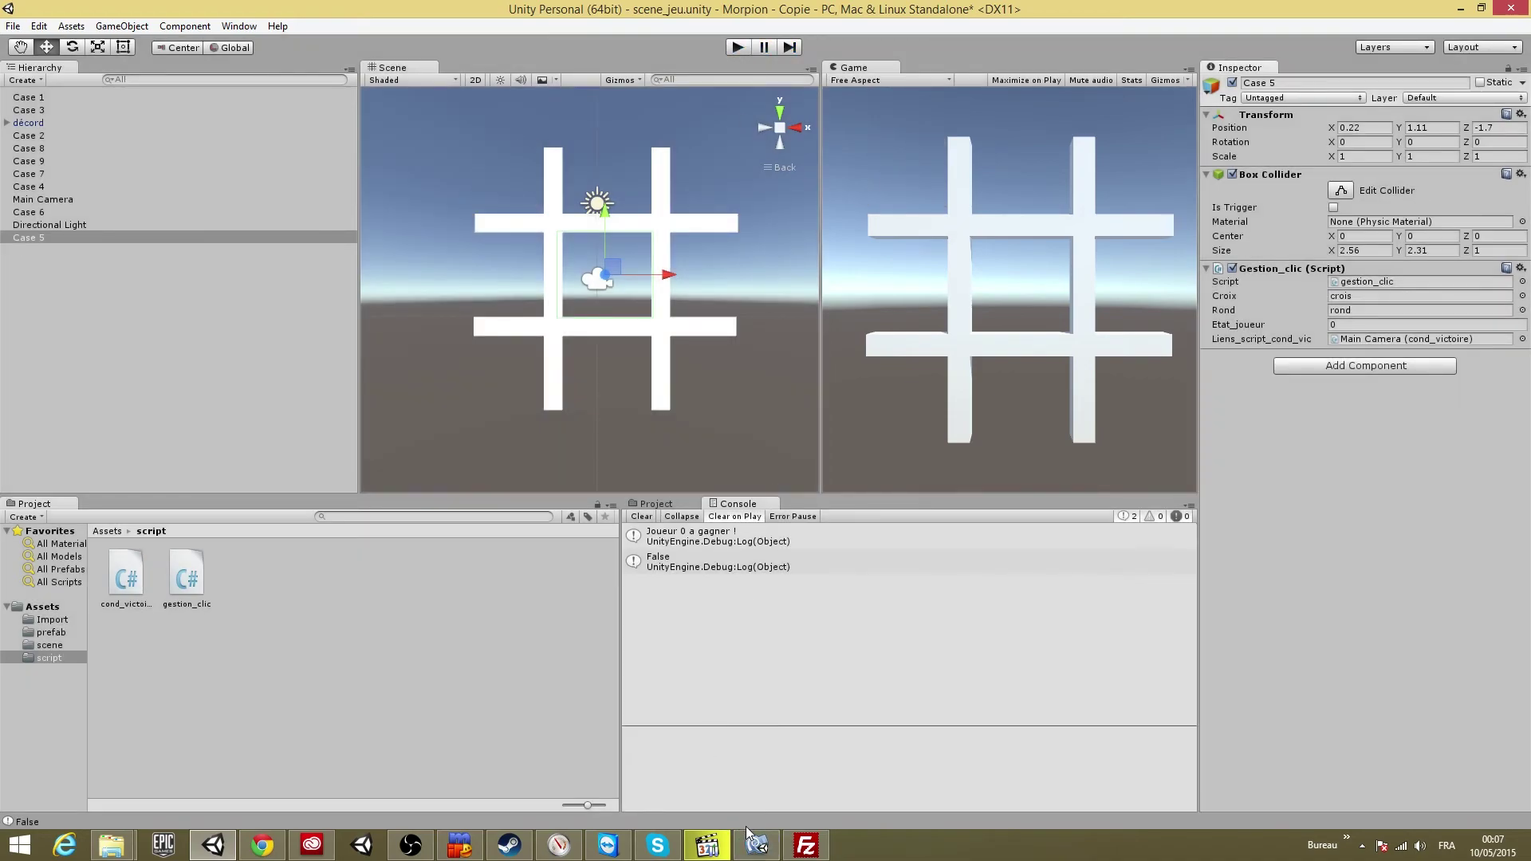
# In cond_victoire.cs, change '== 0' to '!= 0' on lines 20, 23, 26 and 29
pyautogui.click(757, 844)
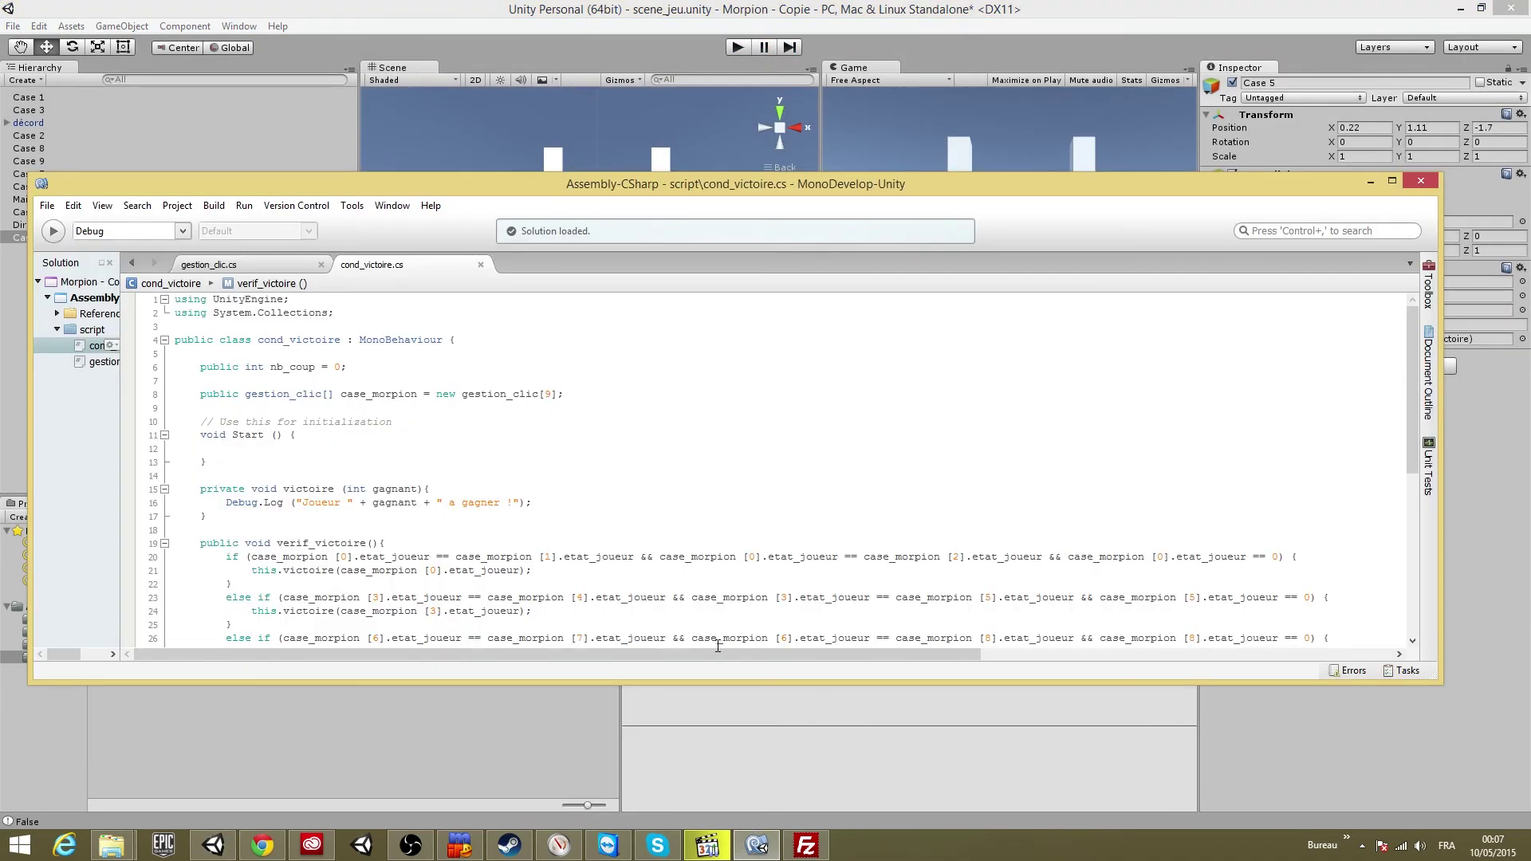
pyautogui.hscroll(1, 716, 654)
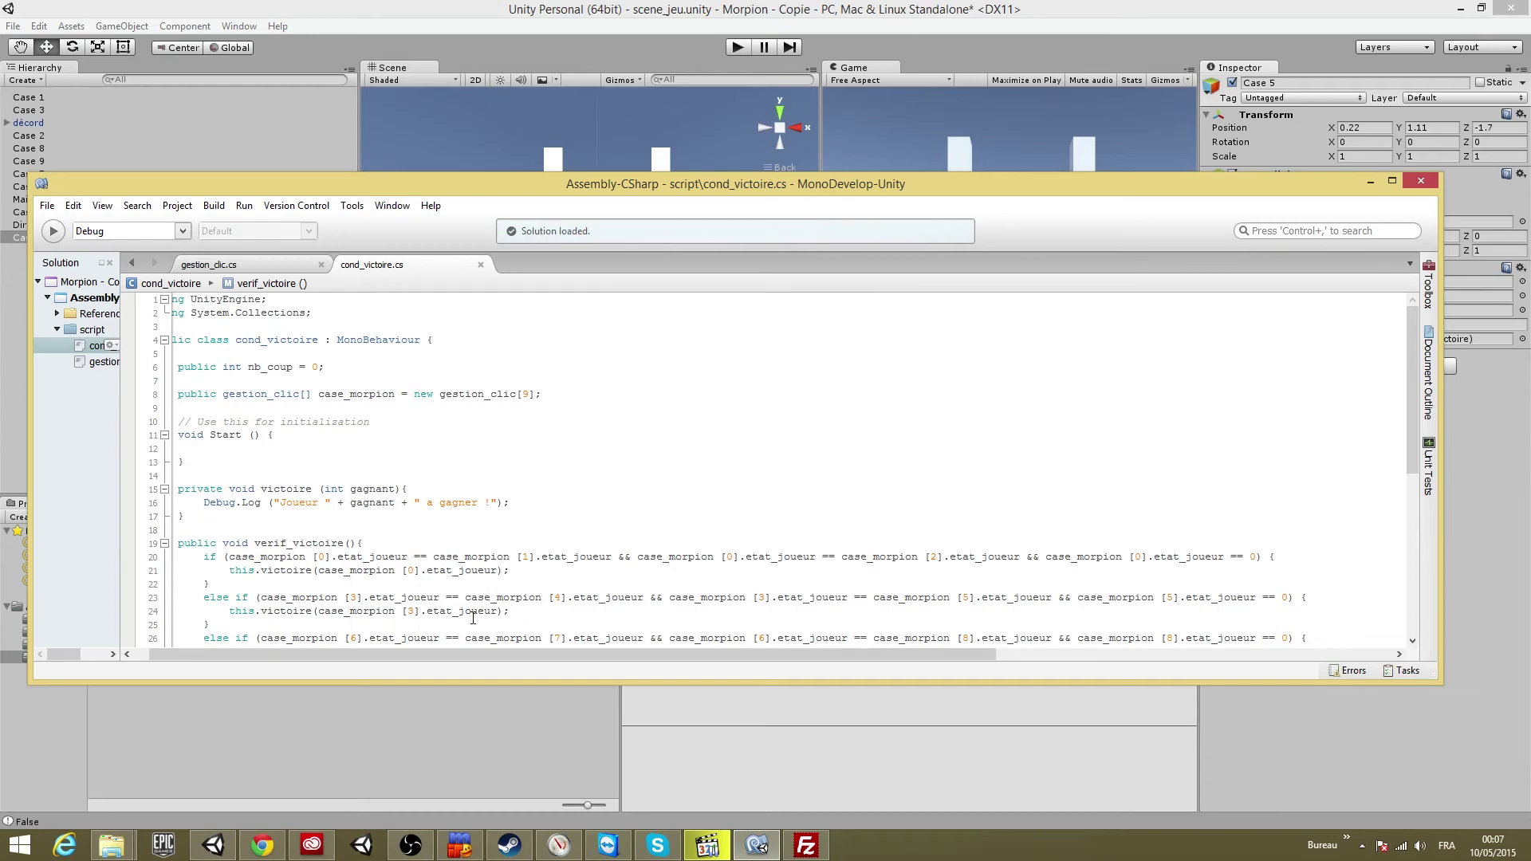
pyautogui.moveTo(747, 185)
pyautogui.mouseDown()
pyautogui.moveTo(770, 236)
pyautogui.moveTo(774, 195)
pyautogui.mouseUp()
pyautogui.hscroll(-1, 723, 662)
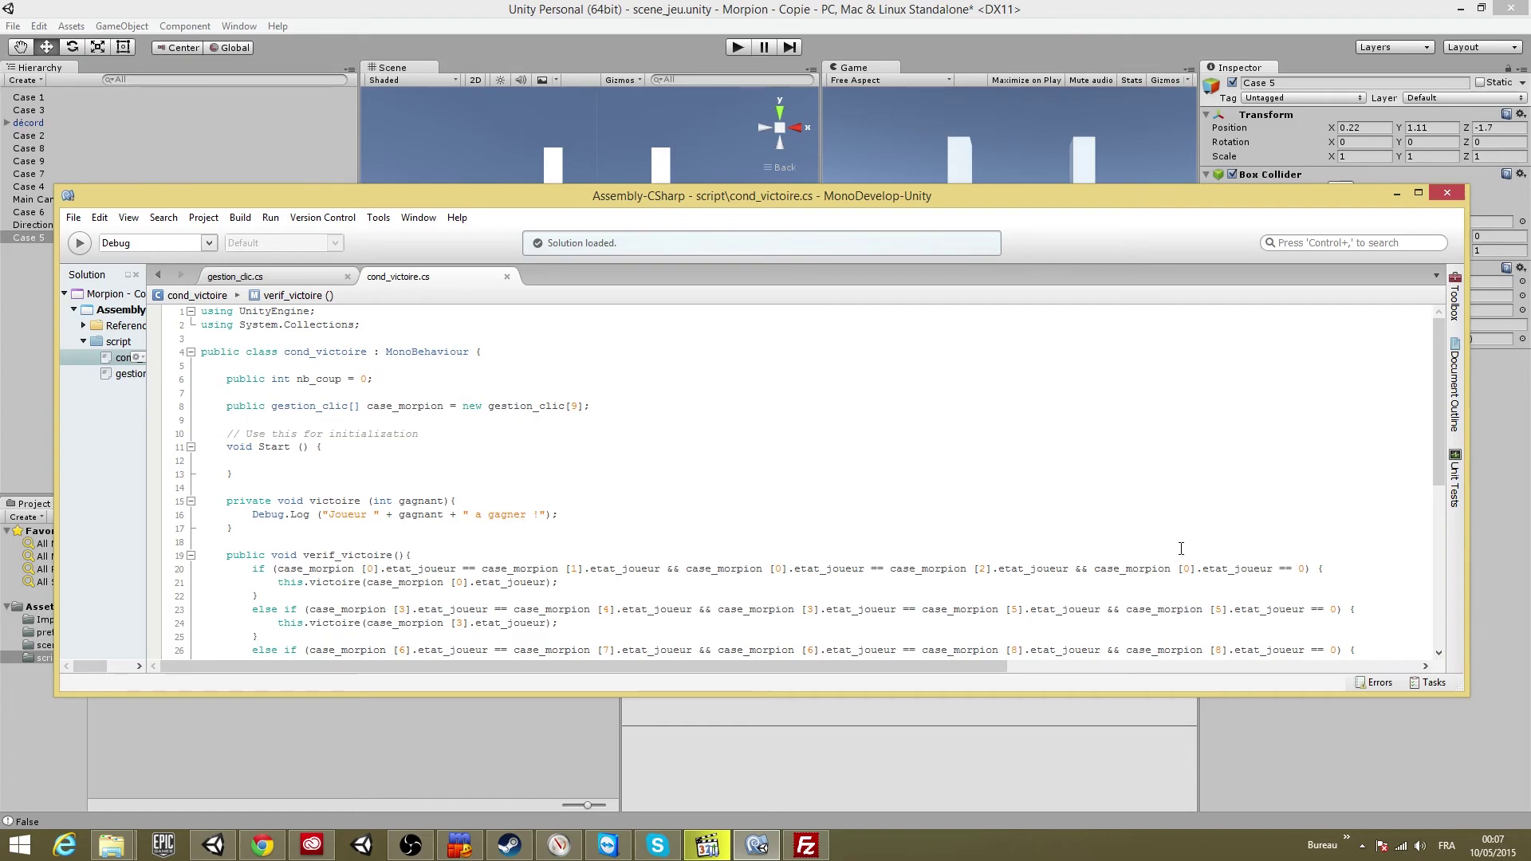
pyautogui.moveTo(443, 664); pyautogui.dragTo(518, 670)
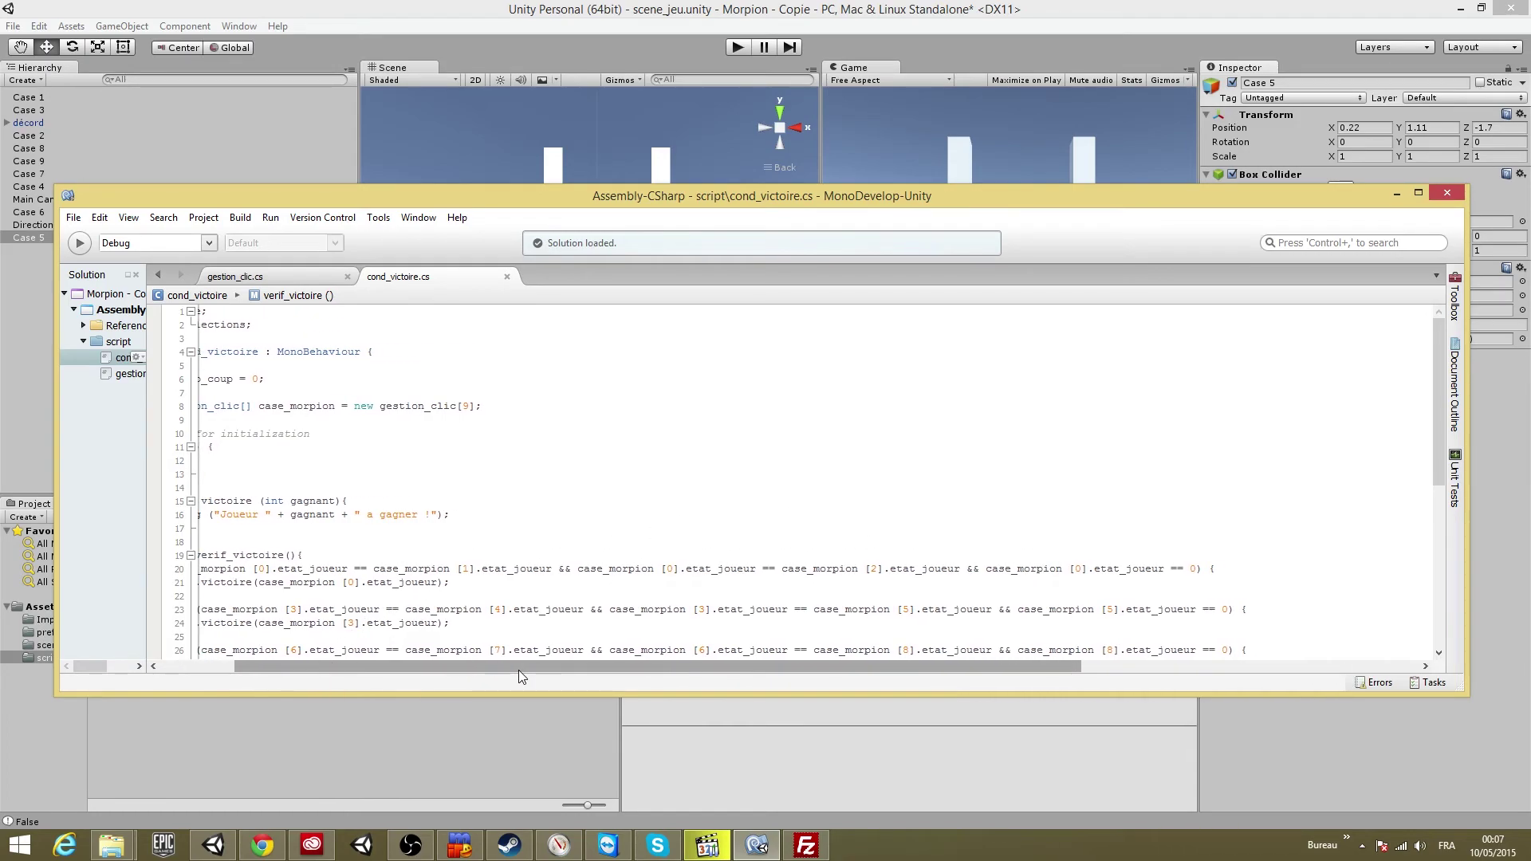
pyautogui.scroll(-1, 363, 536)
pyautogui.scroll(-1, 563, 581)
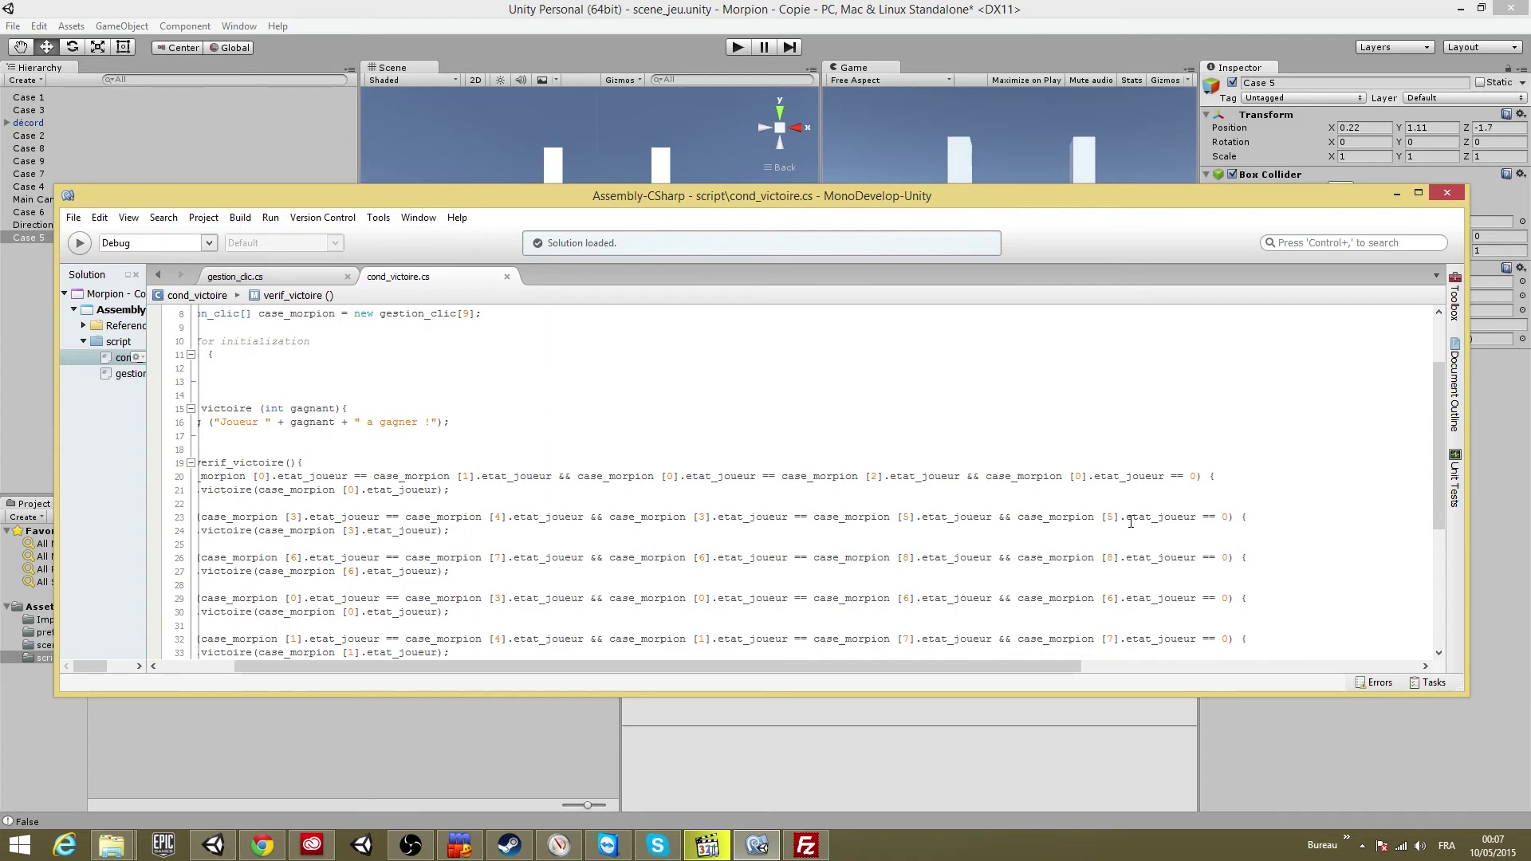
pyautogui.click(1176, 476)
pyautogui.press('BackSpace')
pyautogui.write('!')
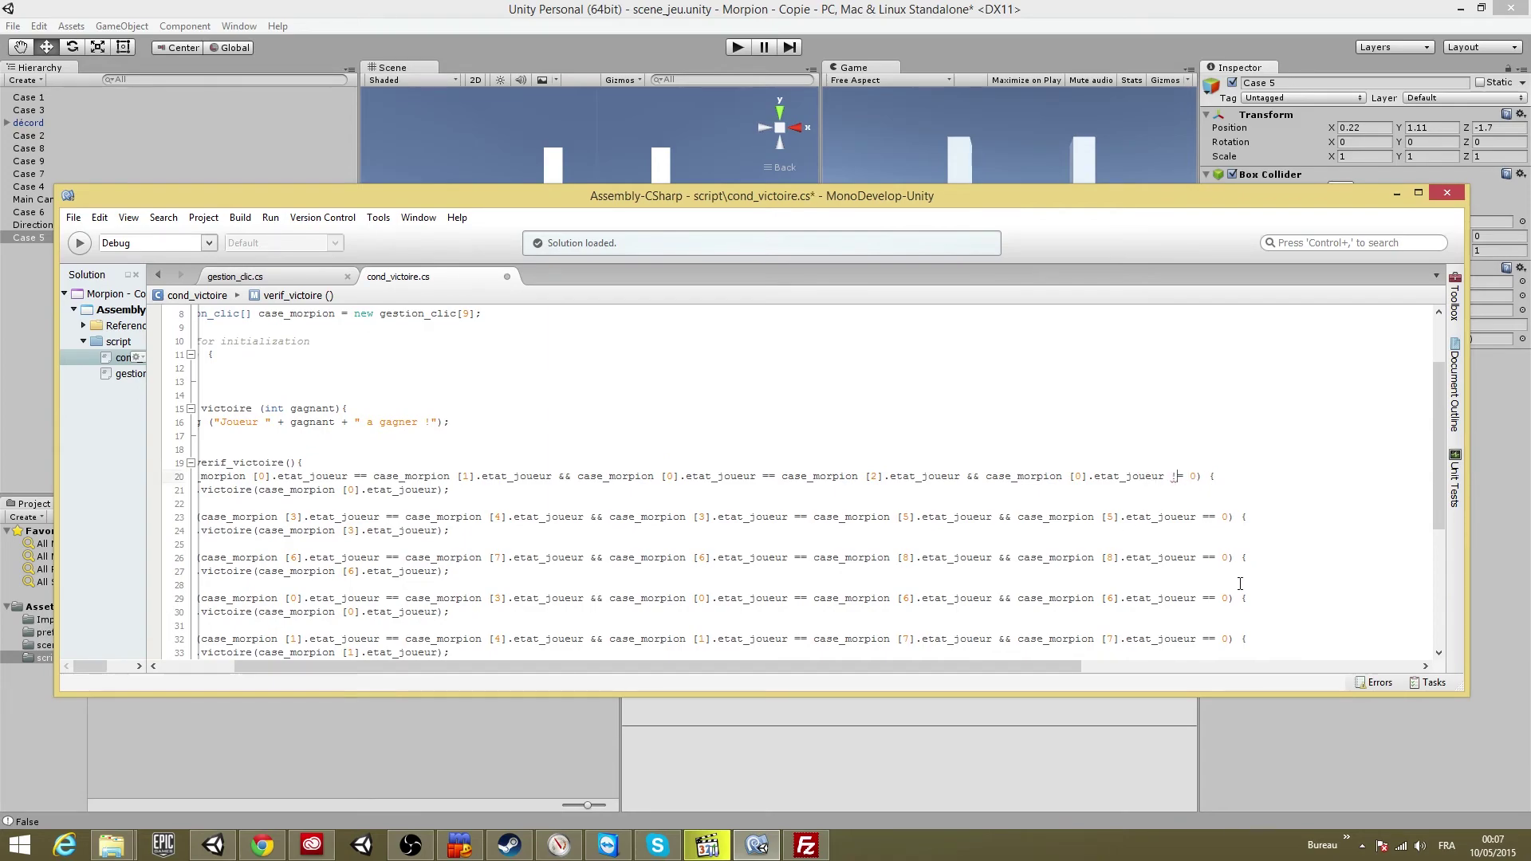
pyautogui.click(1209, 517)
pyautogui.press('BackSpace')
pyautogui.write('!')
pyautogui.click(1209, 558)
pyautogui.press('BackSpace')
pyautogui.write('!')
pyautogui.click(1212, 598)
pyautogui.press('BackSpace')
pyautogui.write('!')
# Change the zero comparisons on lines 35, 38 and 41 to '!= 0'
pyautogui.scroll(-3, 1209, 510)
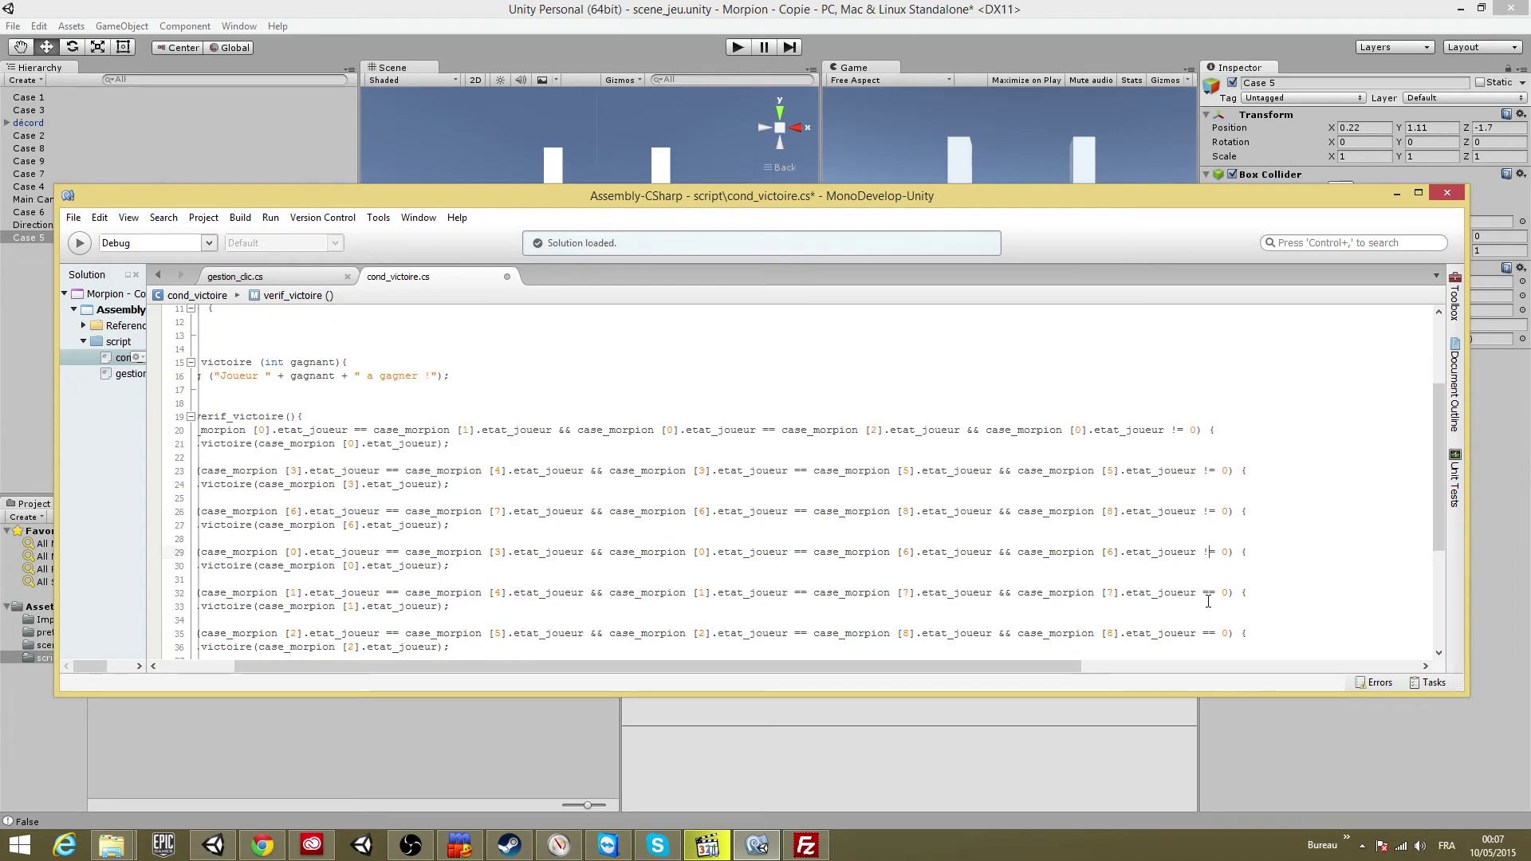
pyautogui.scroll(-3, 1206, 415)
pyautogui.write('!')
pyautogui.click(1206, 449)
pyautogui.press('BackSpace')
pyautogui.write('!')
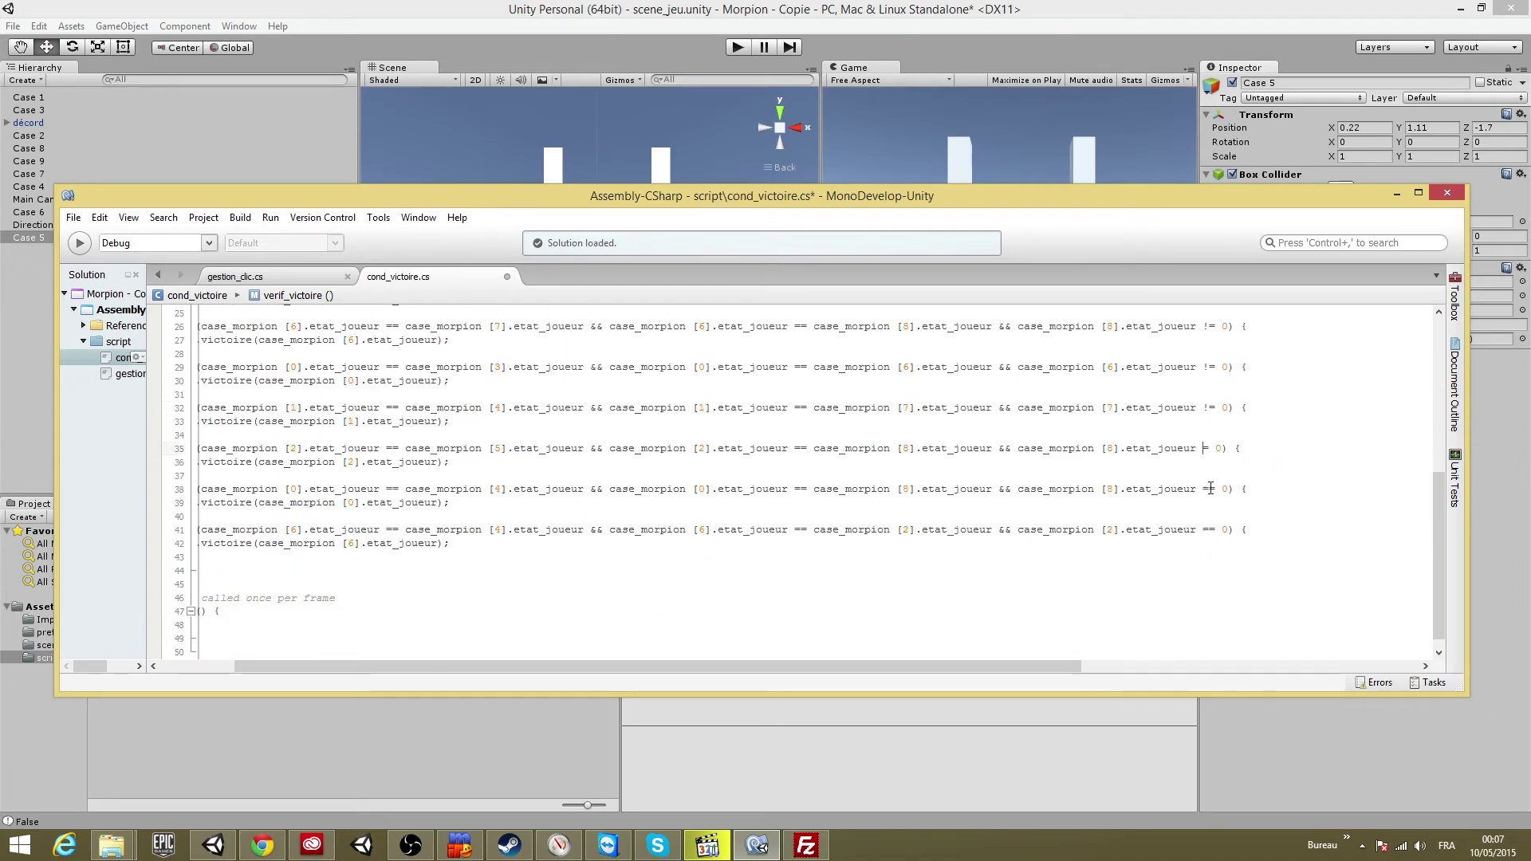
pyautogui.click(1206, 490)
pyautogui.write('!')
pyautogui.press('Delete')
pyautogui.click(1207, 530)
pyautogui.write('!')
pyautogui.press('Delete')
# Save cond_victoire.cs and return to the Unity editor
pyautogui.hotkey('ctrl', 's')
pyautogui.click(235, 276)
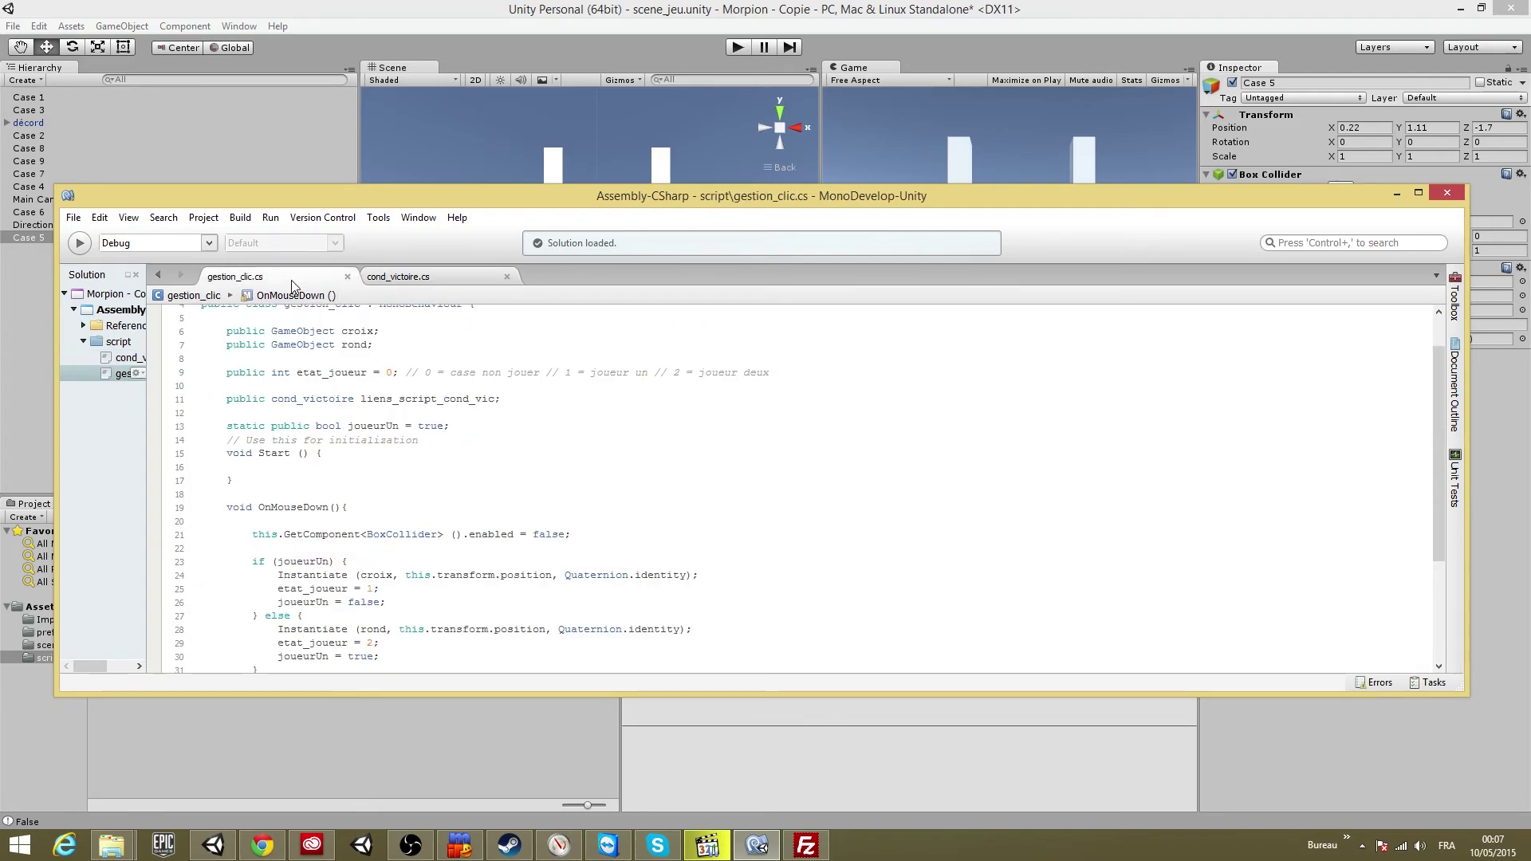
pyautogui.click(586, 45)
# Play a game where crosses win the left column, check 'Joueur 1 a gagner !', and stop
pyautogui.click(735, 48)
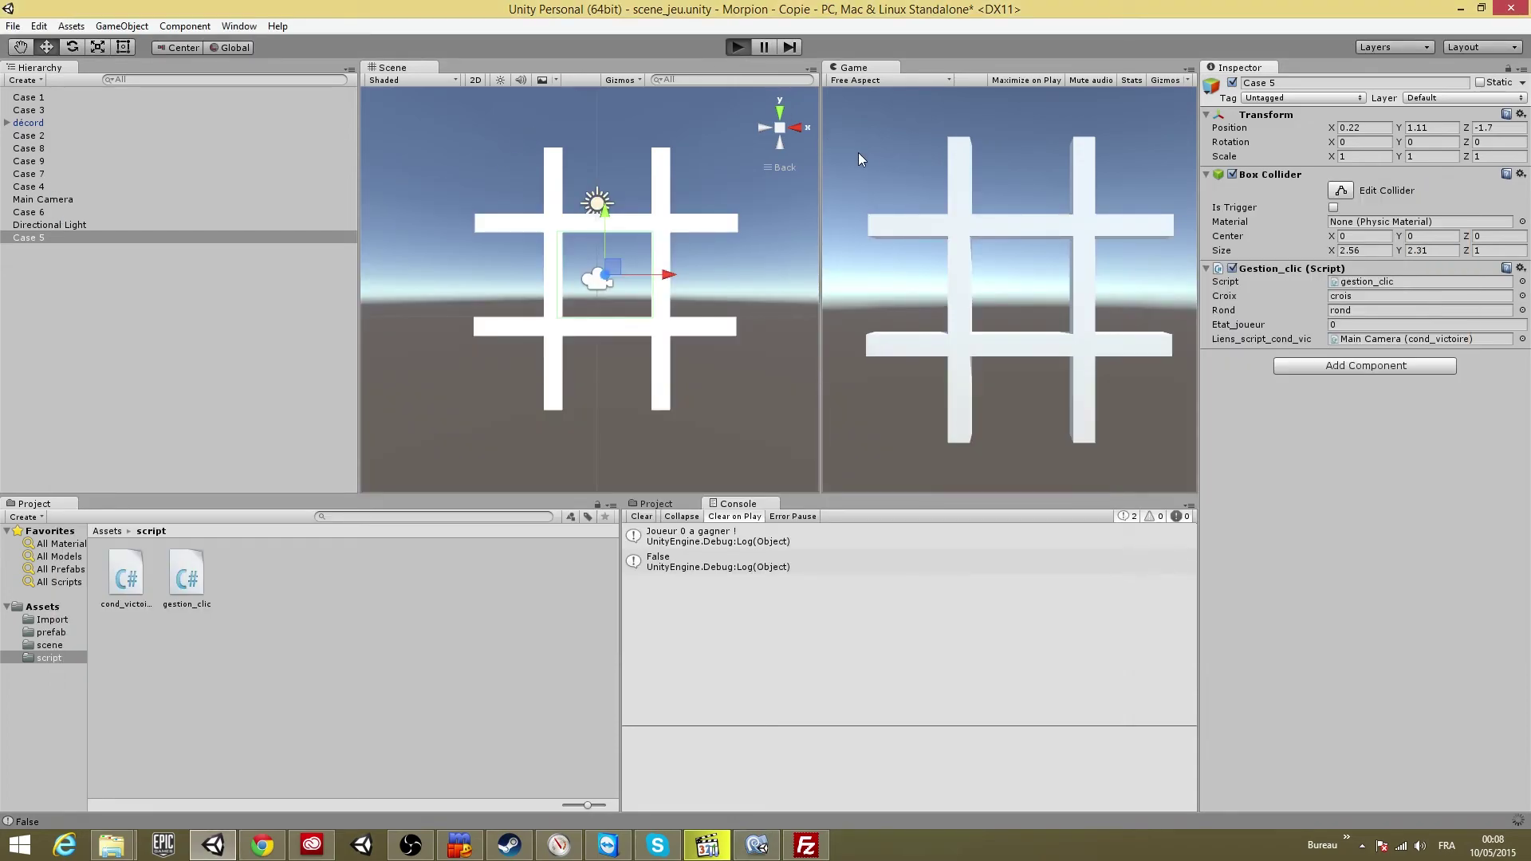
pyautogui.click(906, 175)
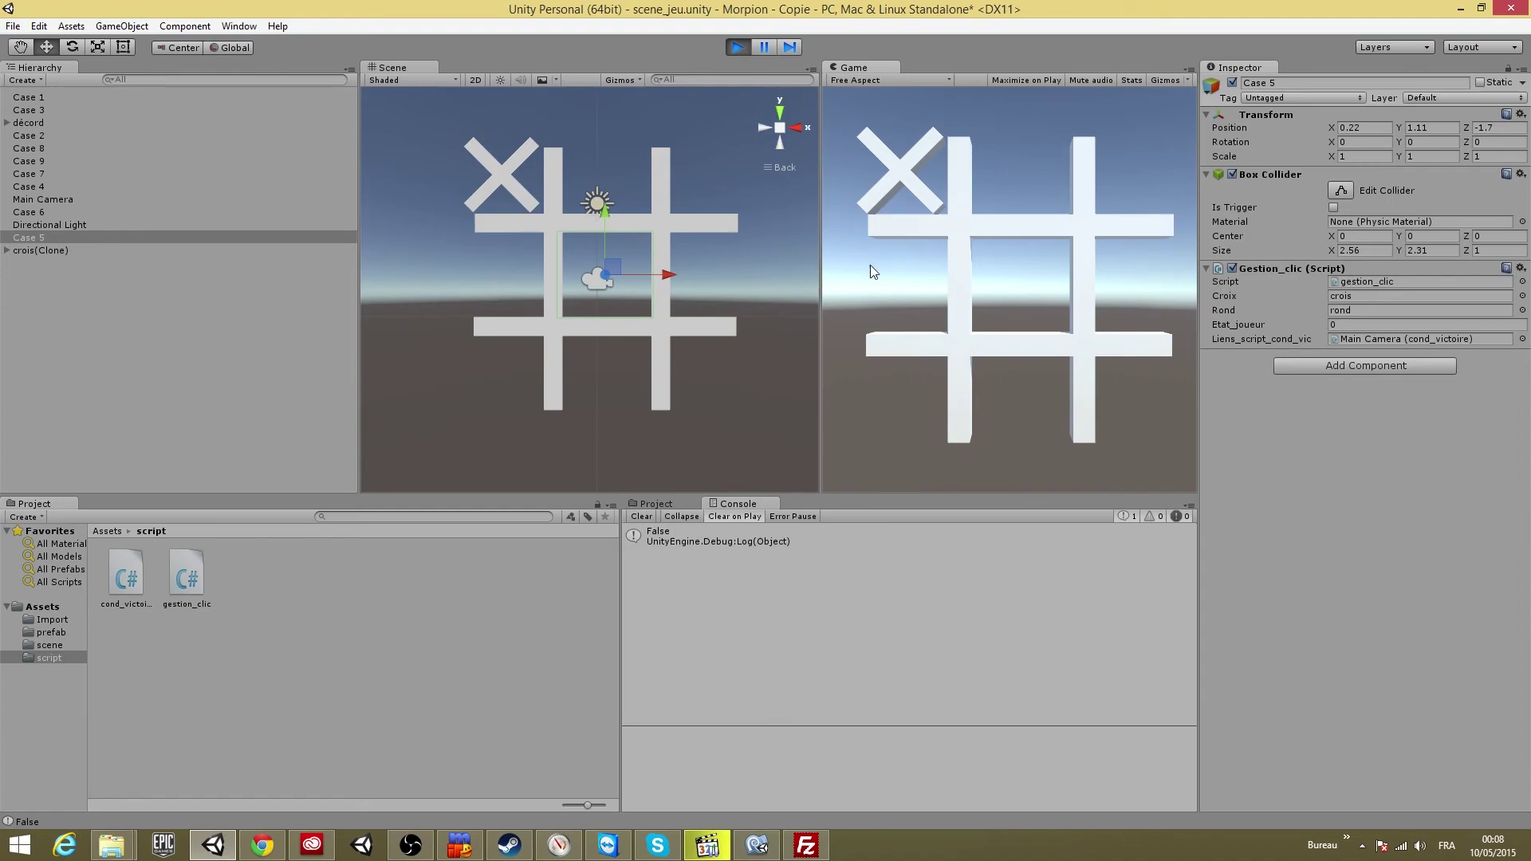
pyautogui.click(1031, 190)
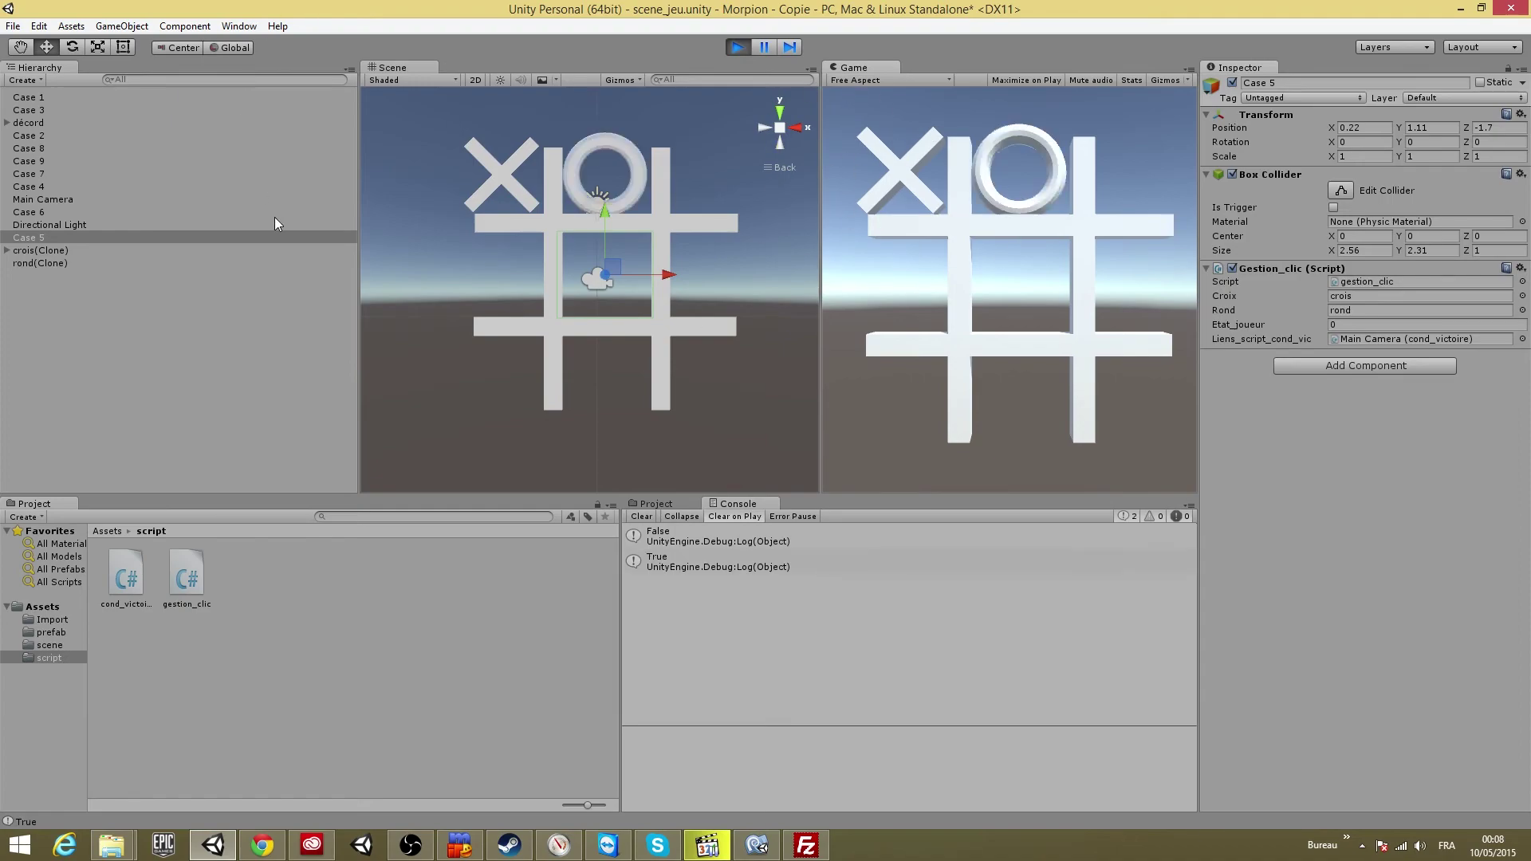
pyautogui.click(889, 274)
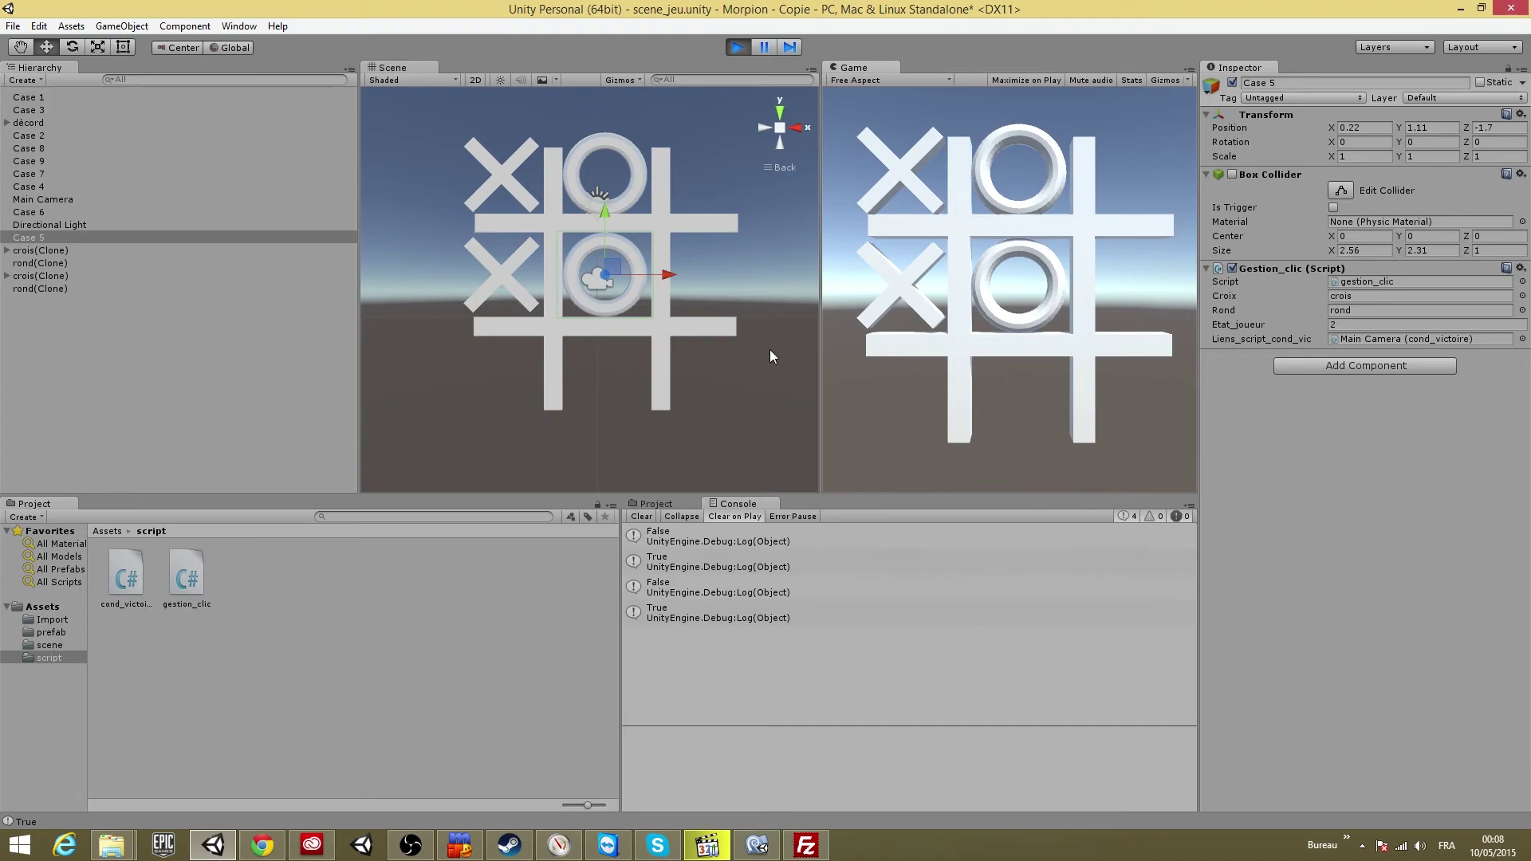
pyautogui.click(886, 399)
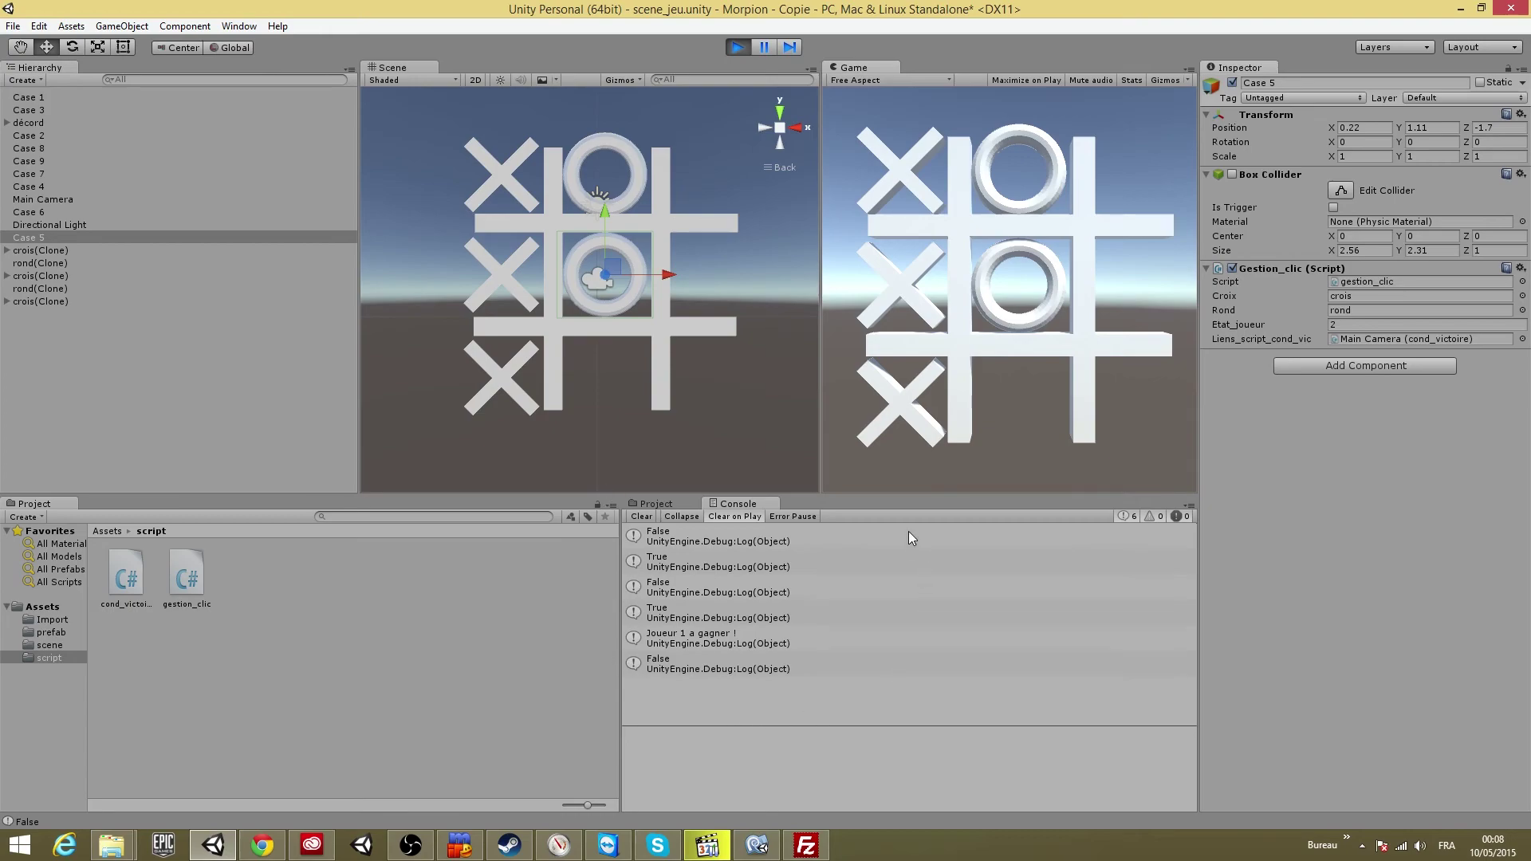
pyautogui.click(691, 646)
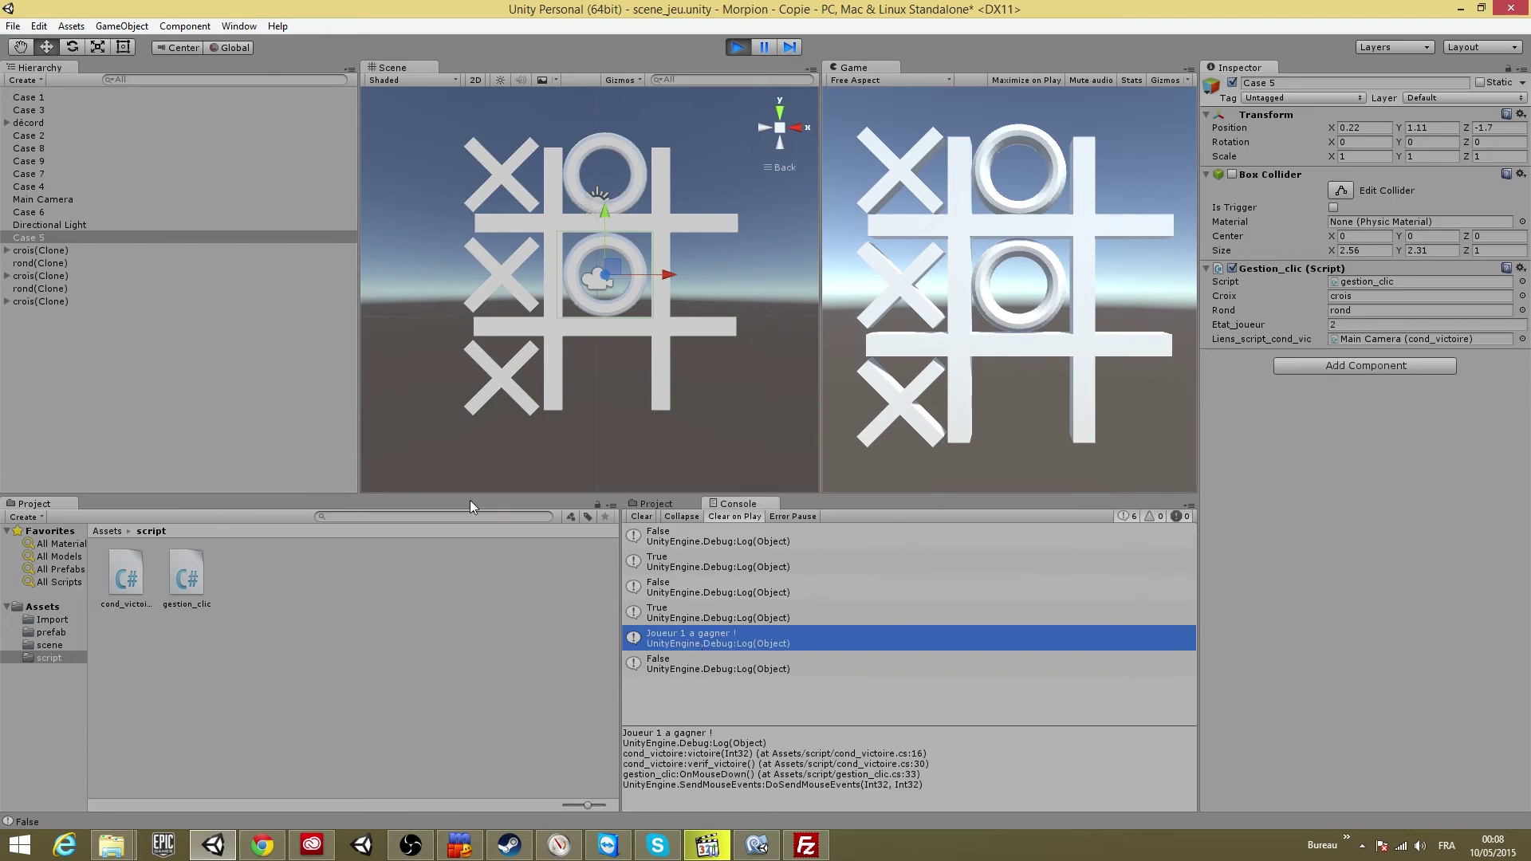
pyautogui.click(736, 47)
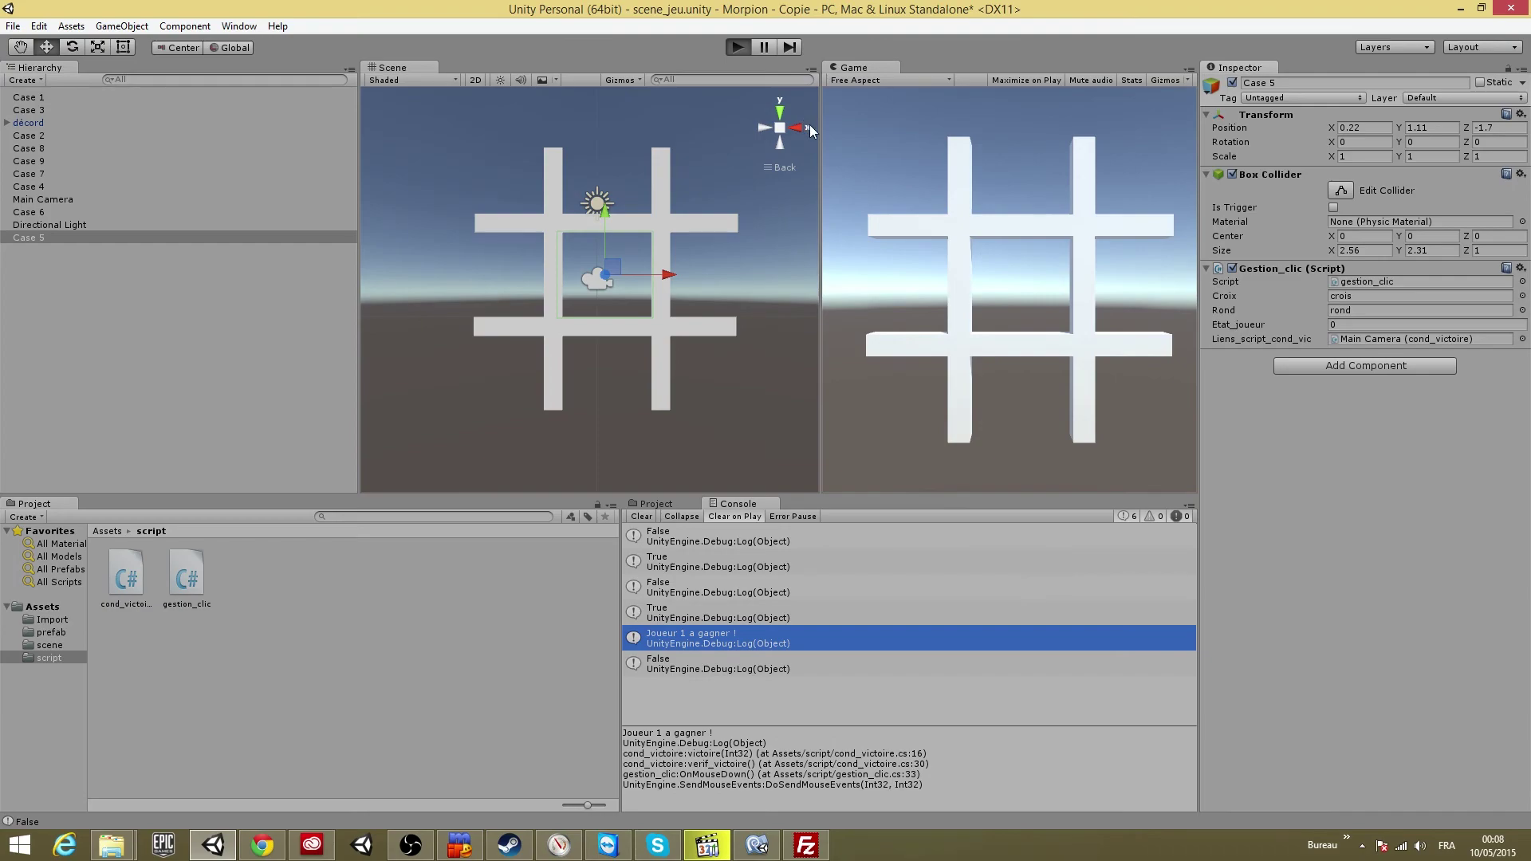
# Play a second game where crosses complete the diagonal to win, then stop
pyautogui.hotkey('ctrl', 'p')
pyautogui.click(908, 183)
pyautogui.click(1008, 184)
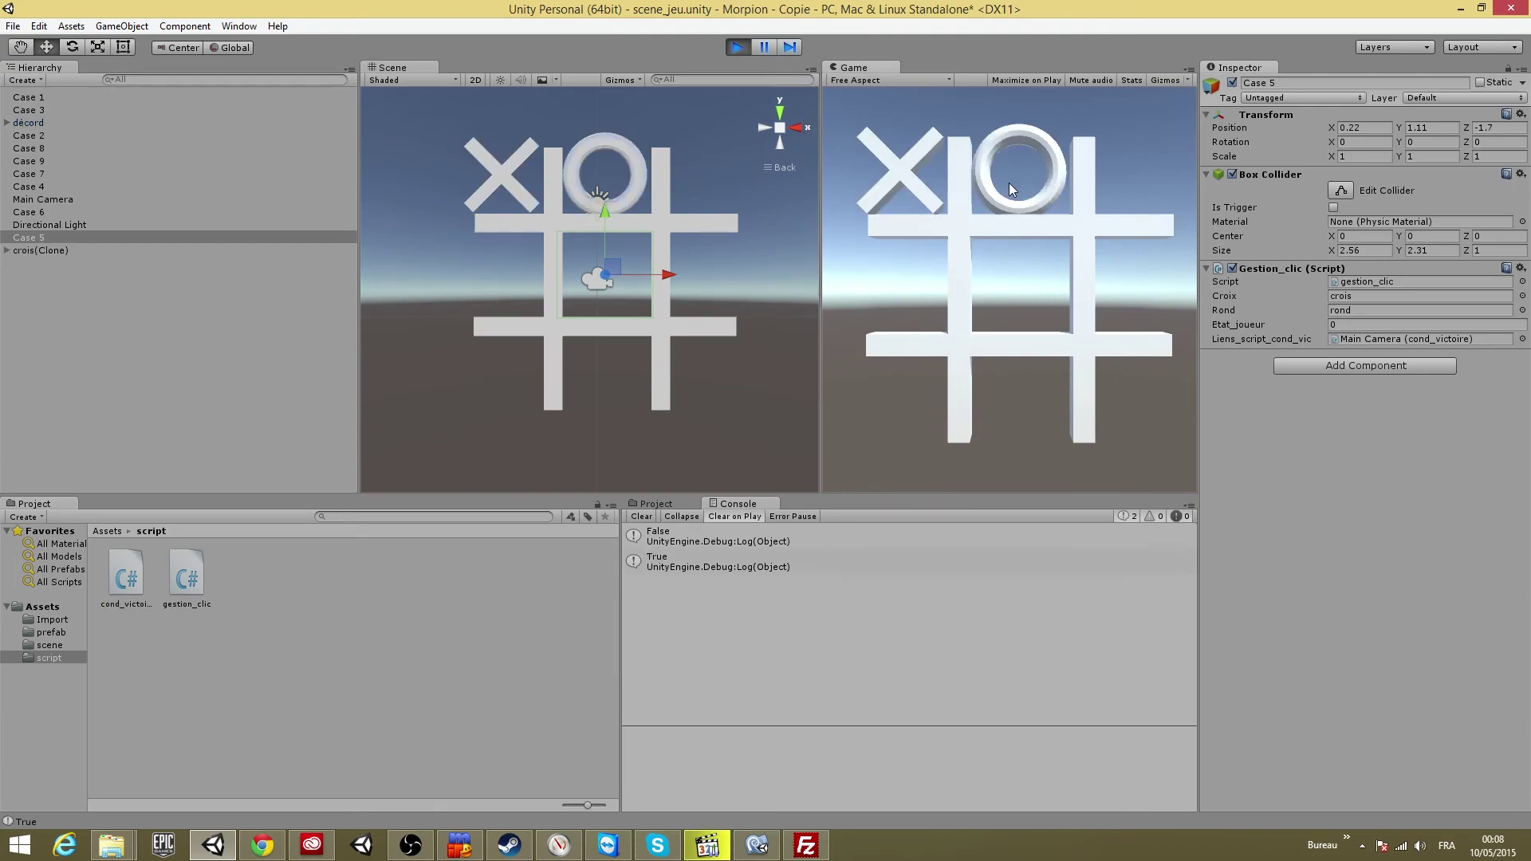
pyautogui.click(1021, 283)
pyautogui.click(1147, 379)
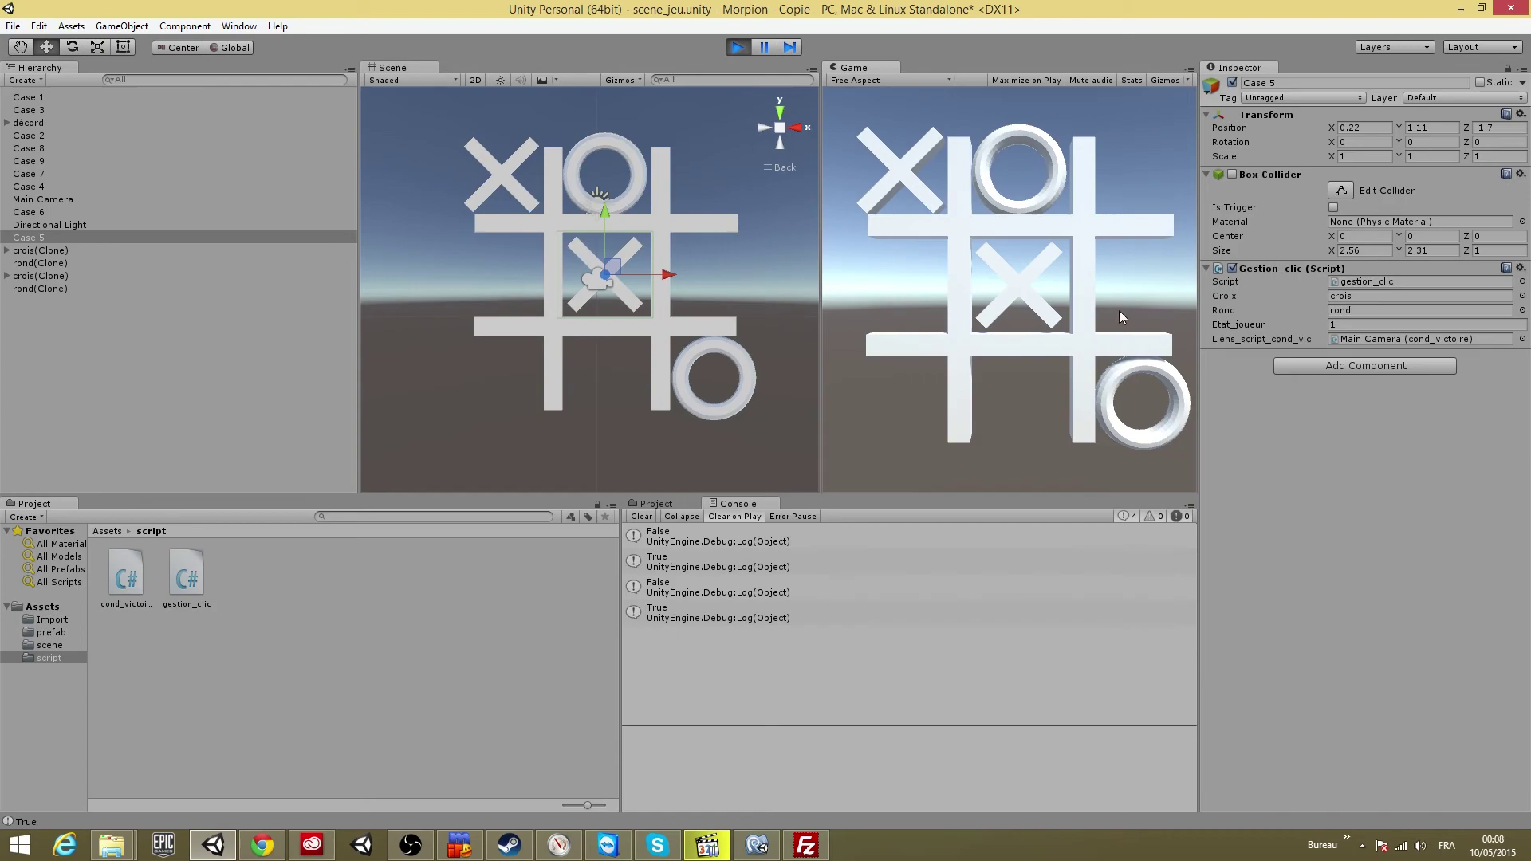
pyautogui.click(887, 404)
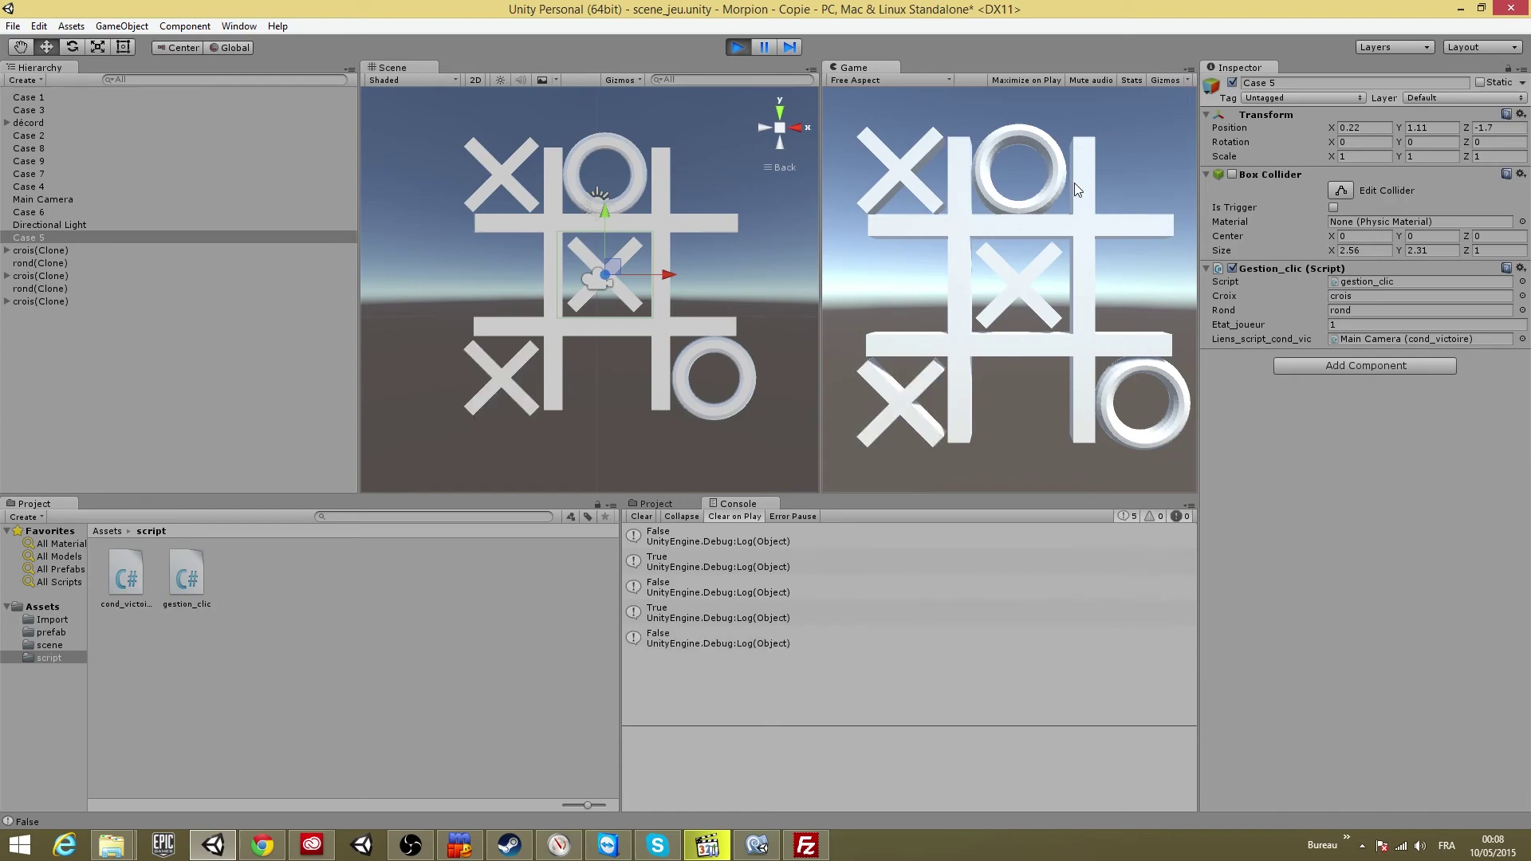
pyautogui.click(890, 292)
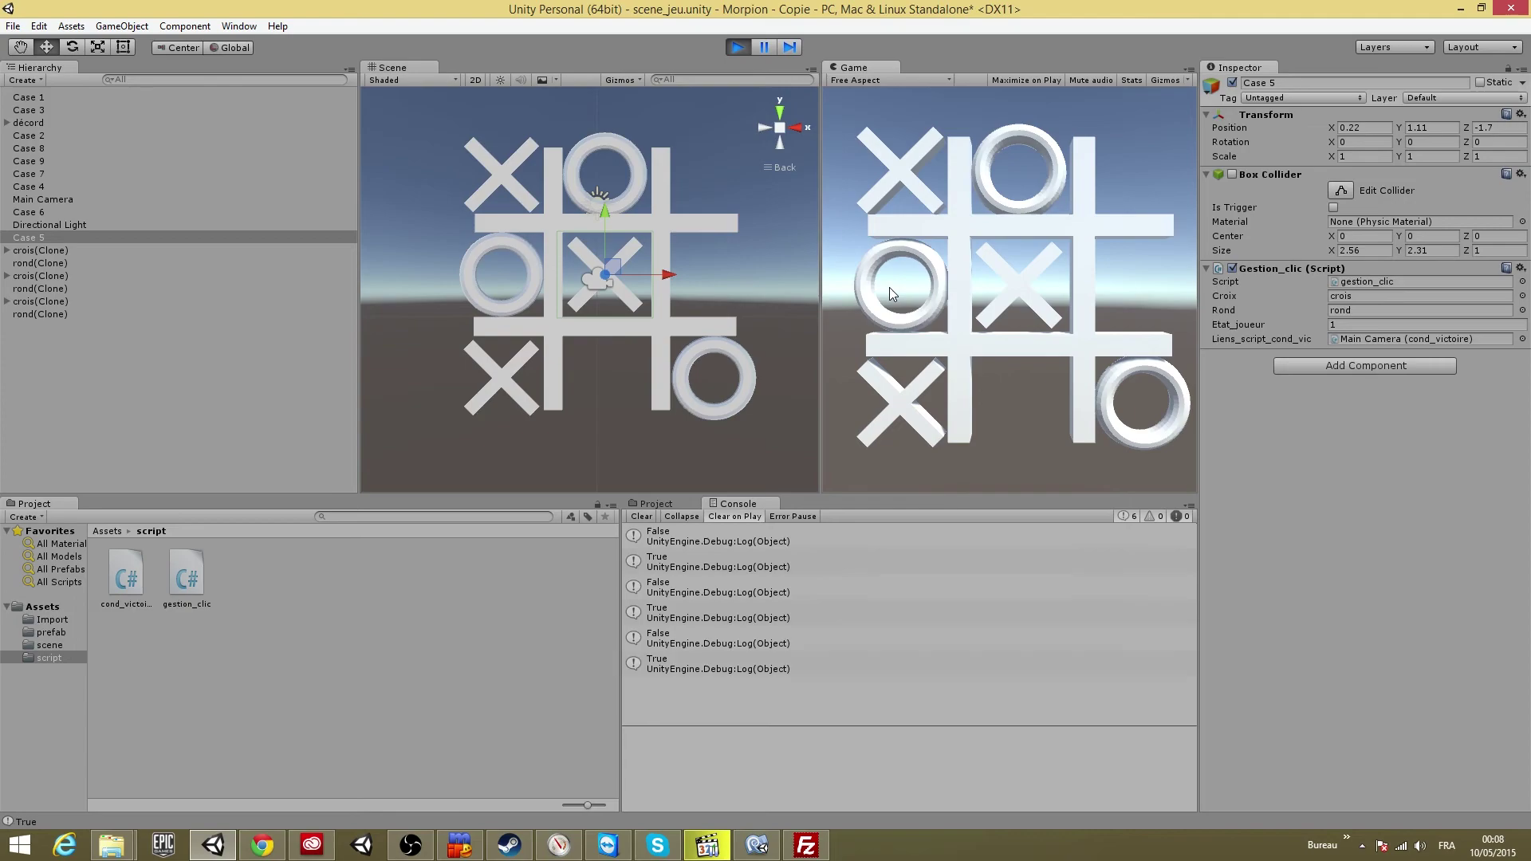
pyautogui.click(1024, 394)
pyautogui.click(1142, 254)
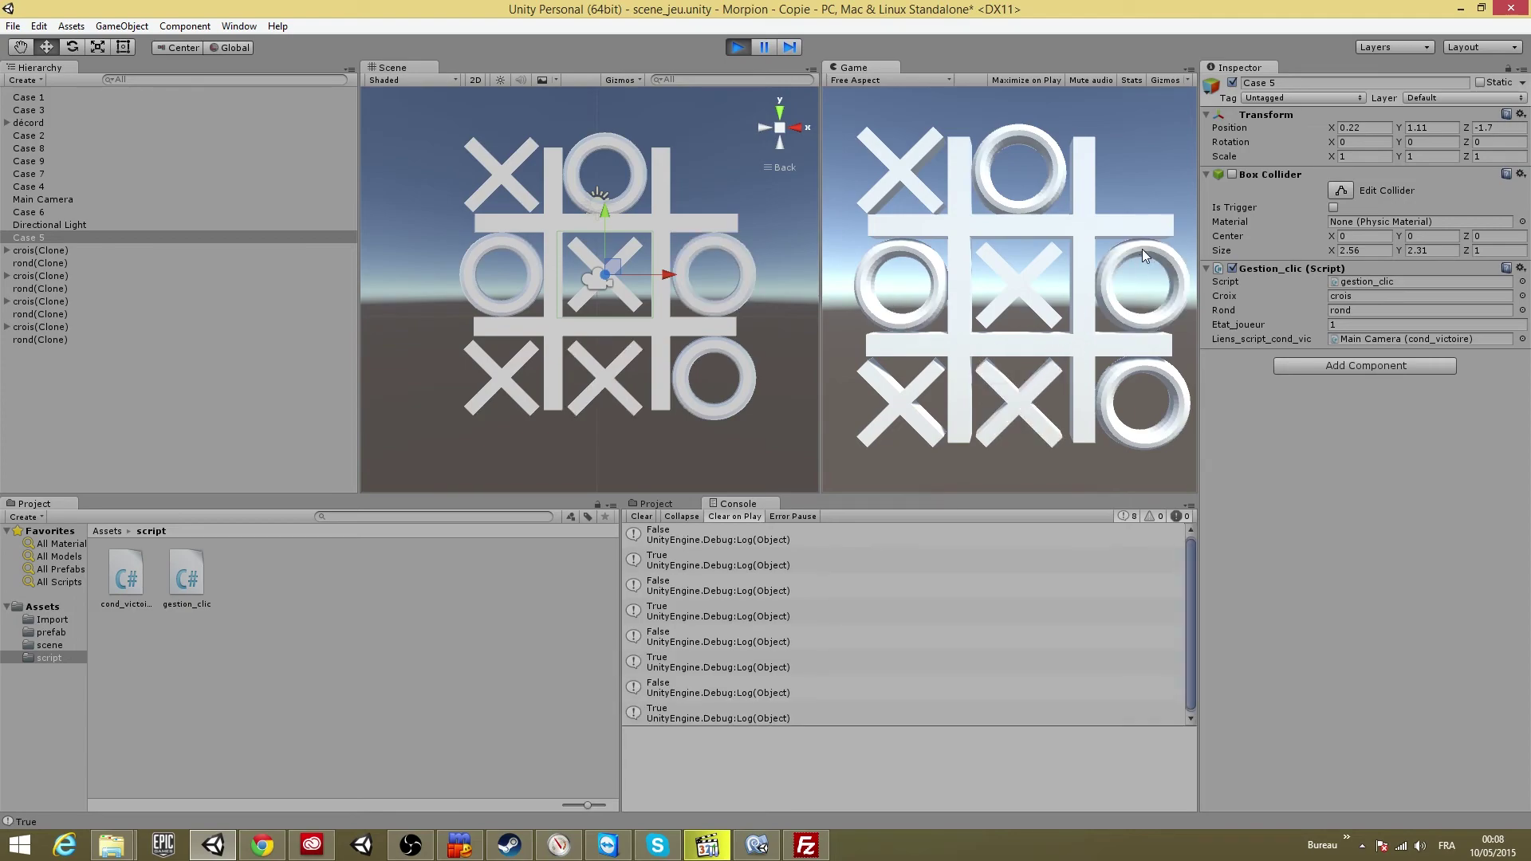
pyautogui.click(1136, 182)
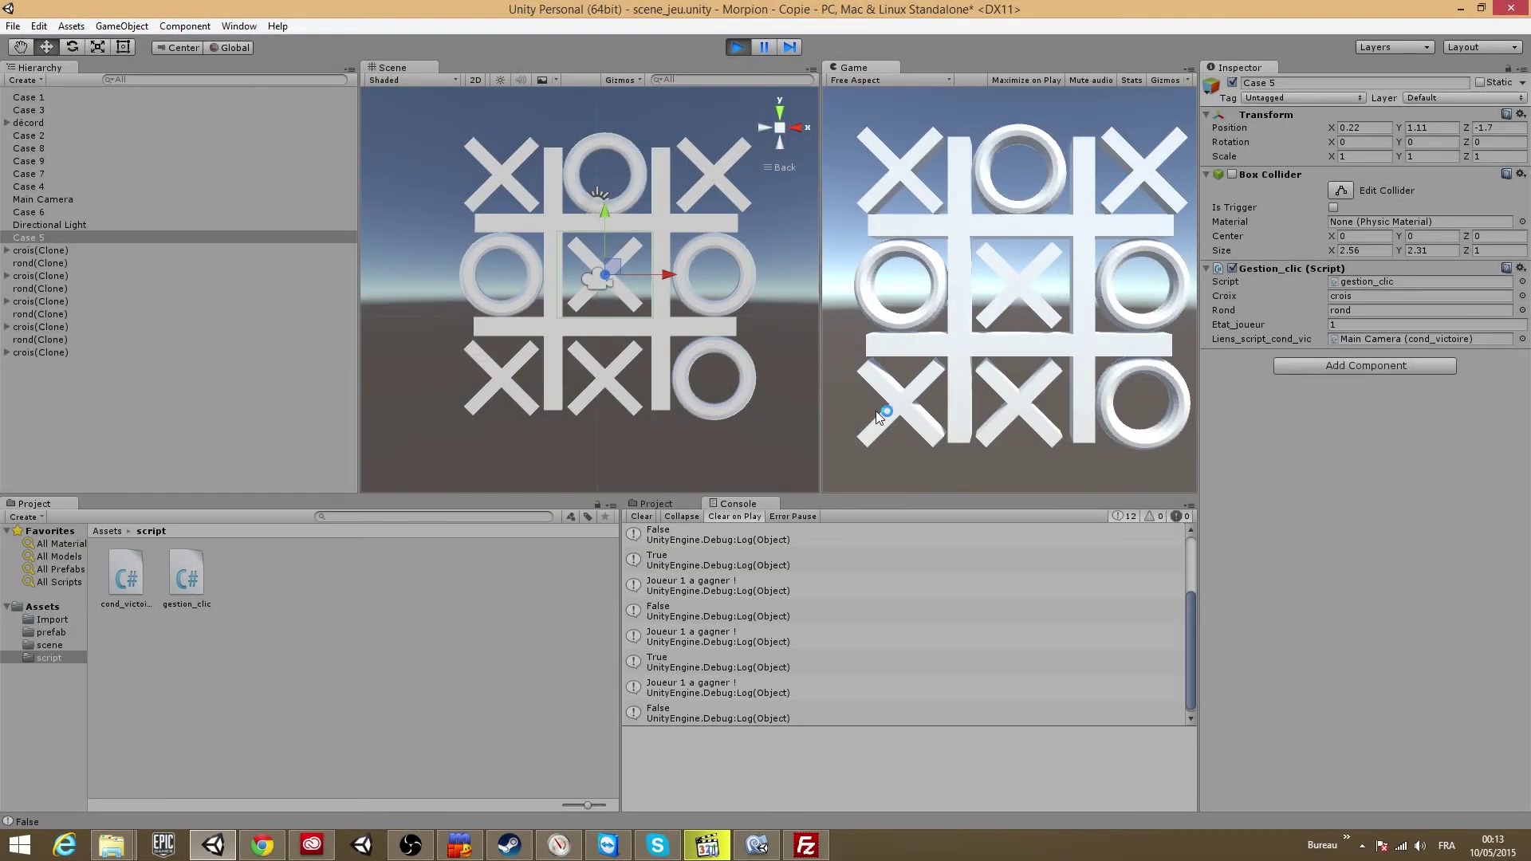
pyautogui.click(738, 48)
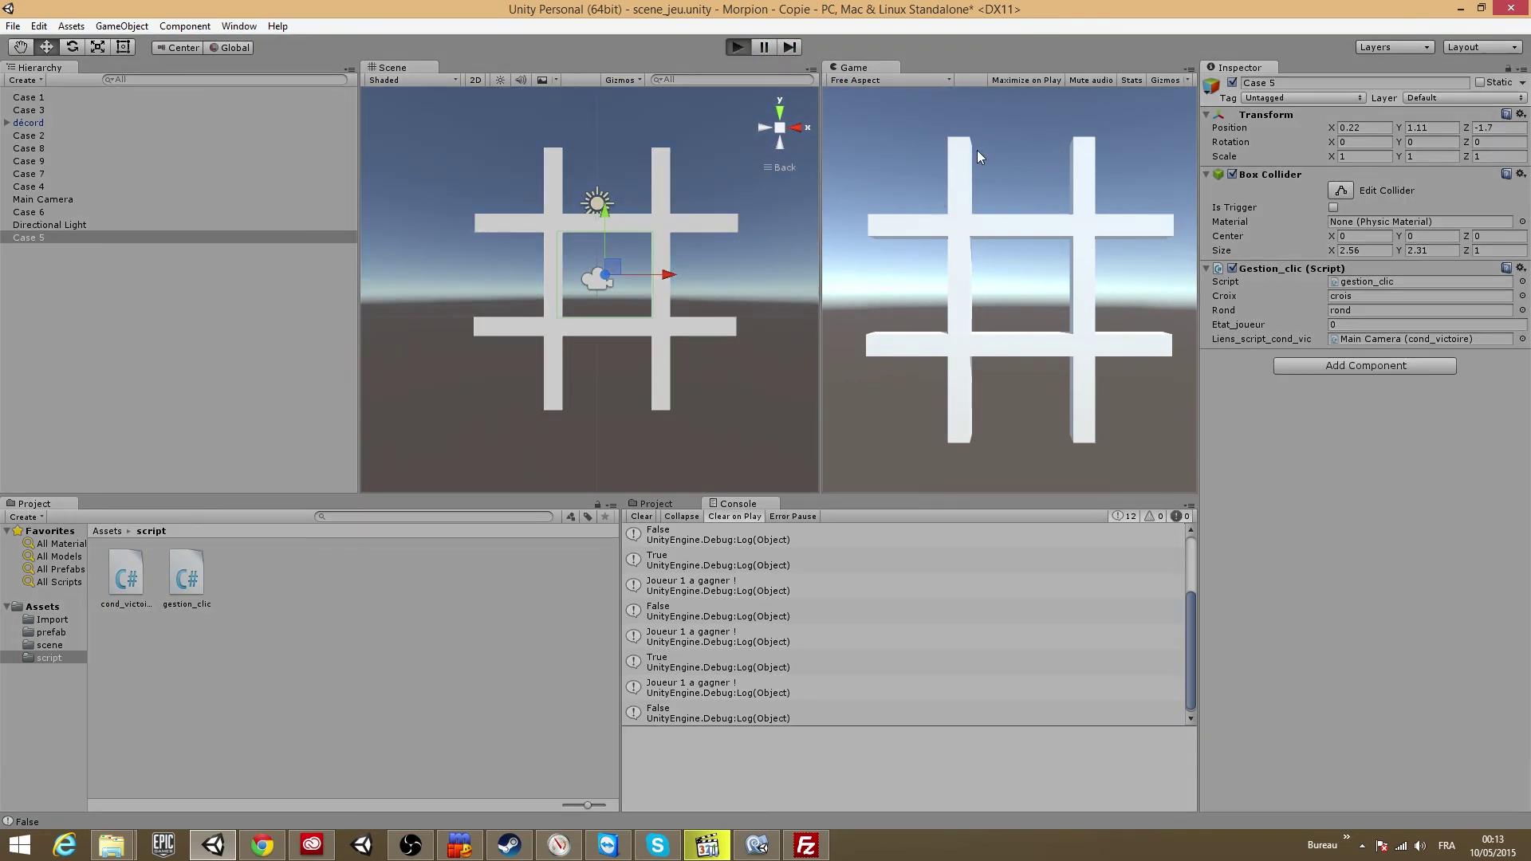
# Play a game where circles fill middle-left, centre and middle-right to win, then stop
pyautogui.click(914, 169)
pyautogui.click(903, 276)
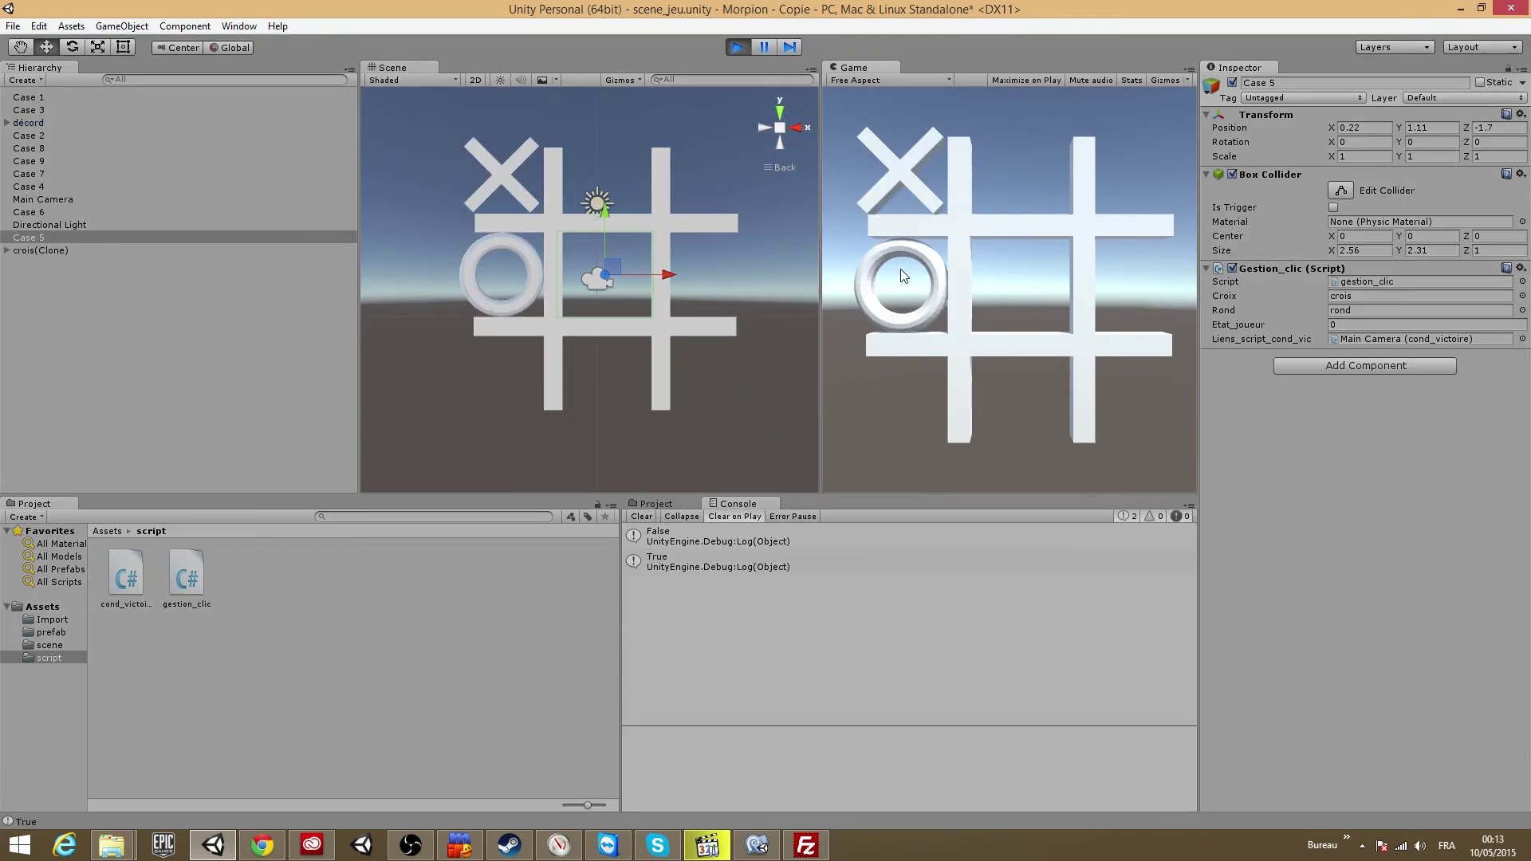
pyautogui.click(1038, 173)
pyautogui.click(1006, 309)
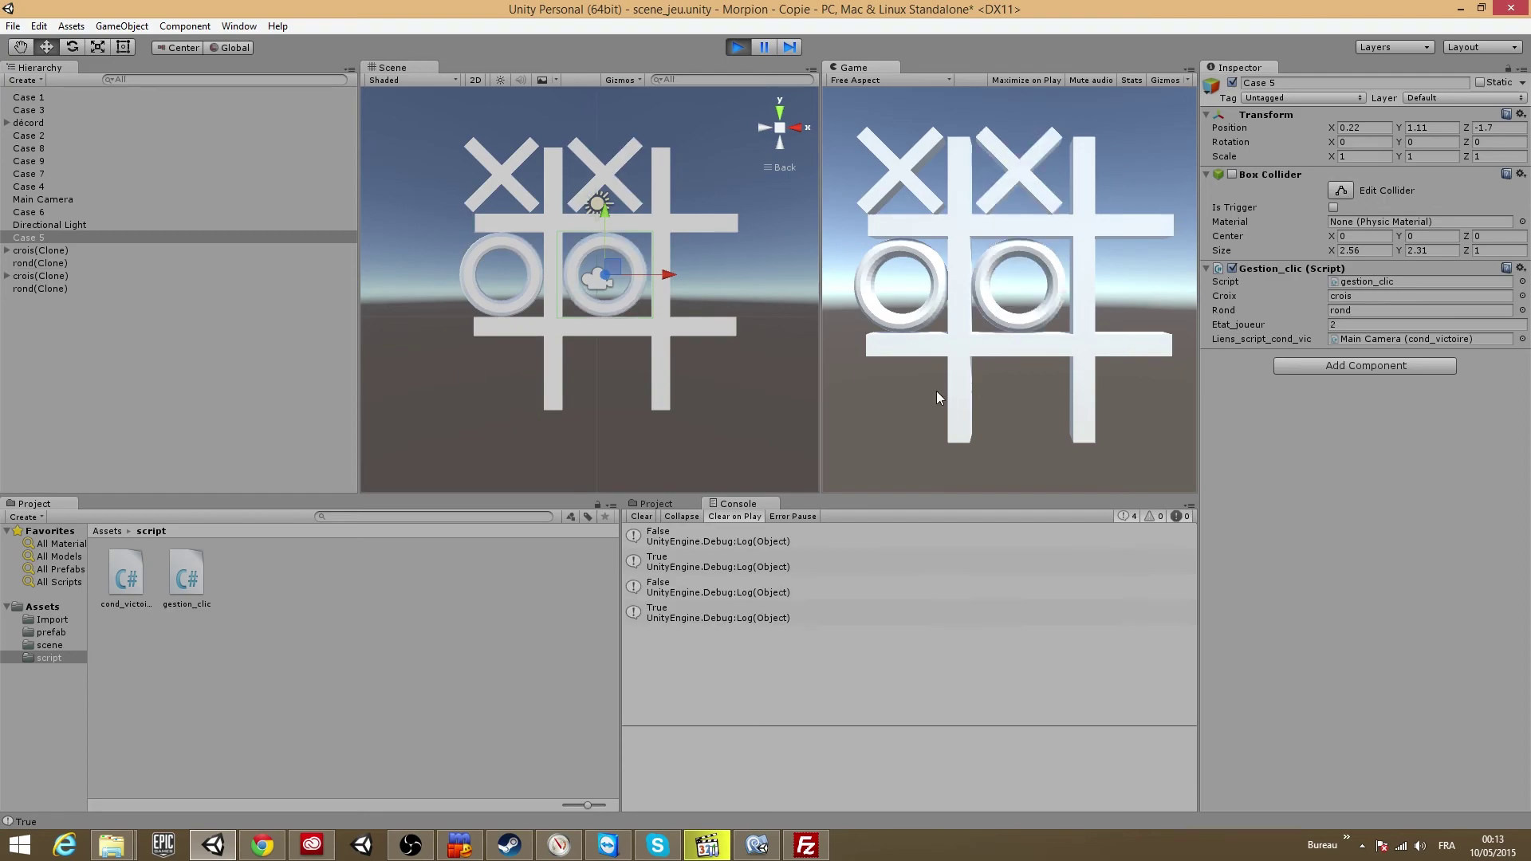
pyautogui.click(937, 391)
pyautogui.click(1117, 295)
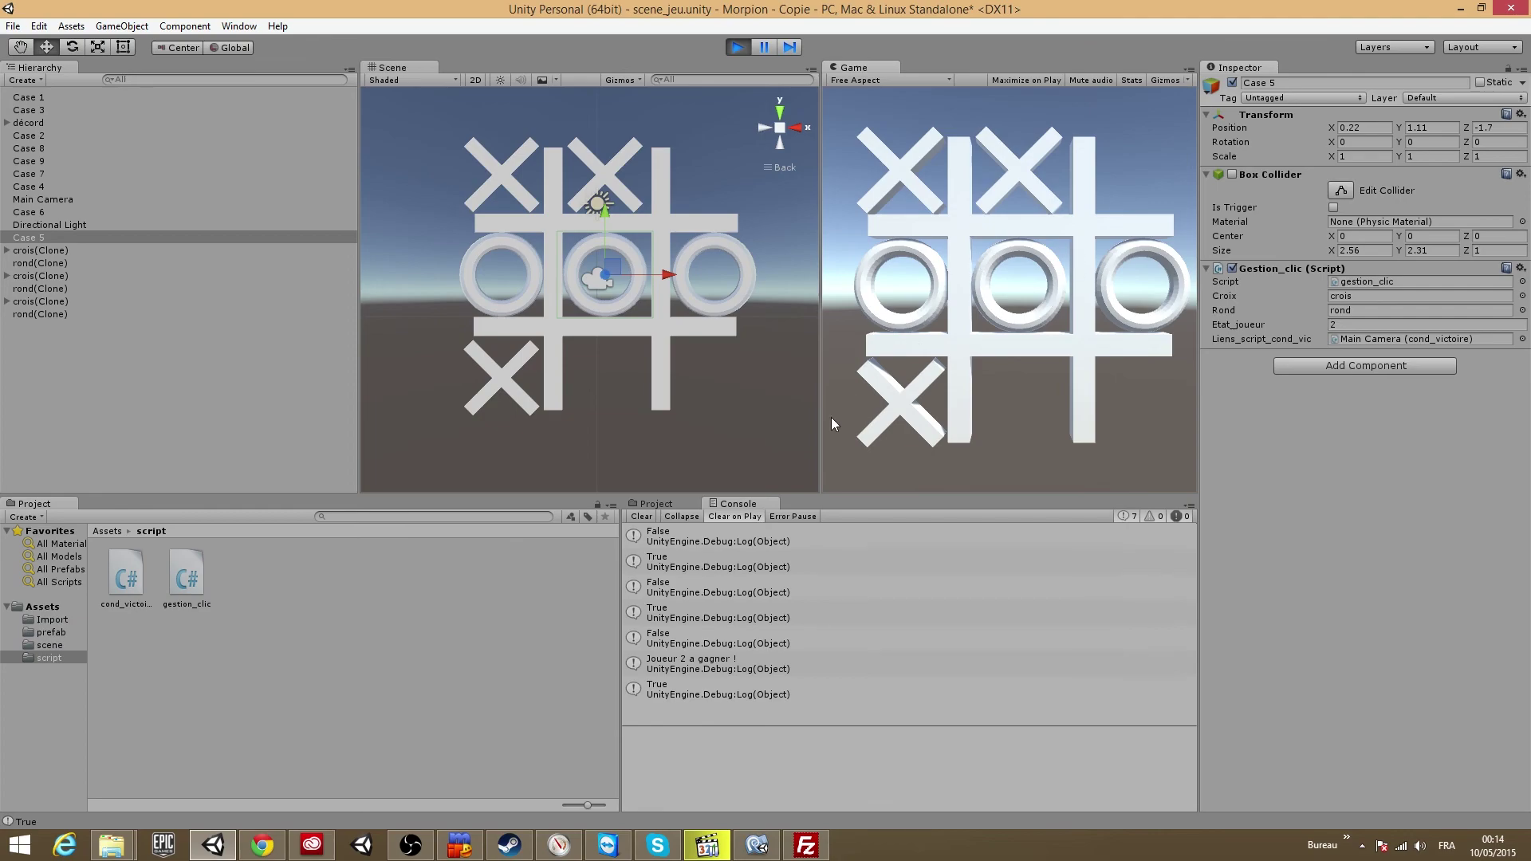
pyautogui.click(981, 391)
pyautogui.click(1149, 375)
pyautogui.click(1141, 176)
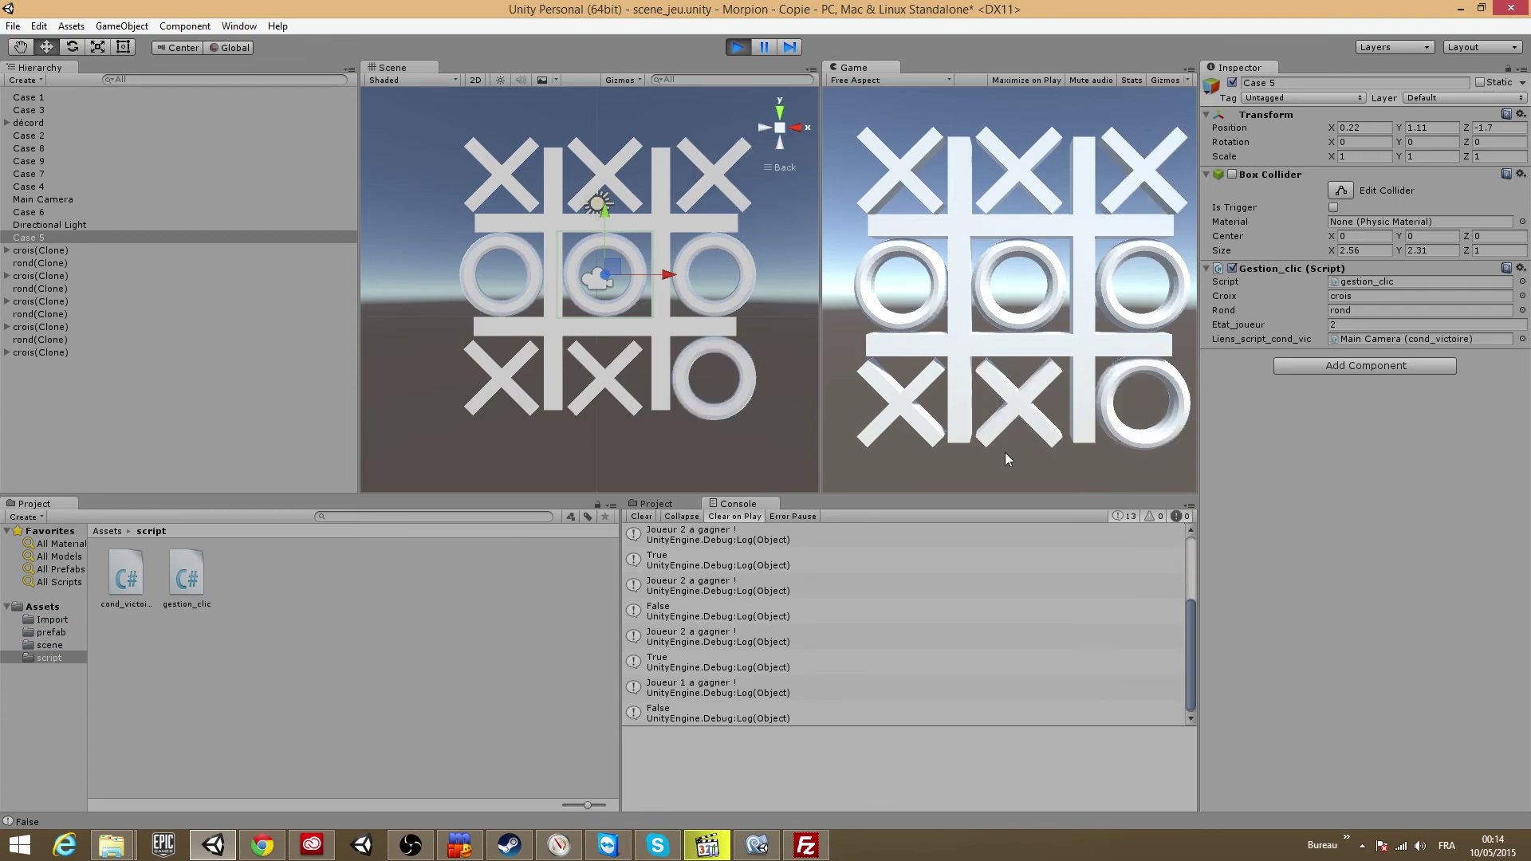
pyautogui.click(729, 50)
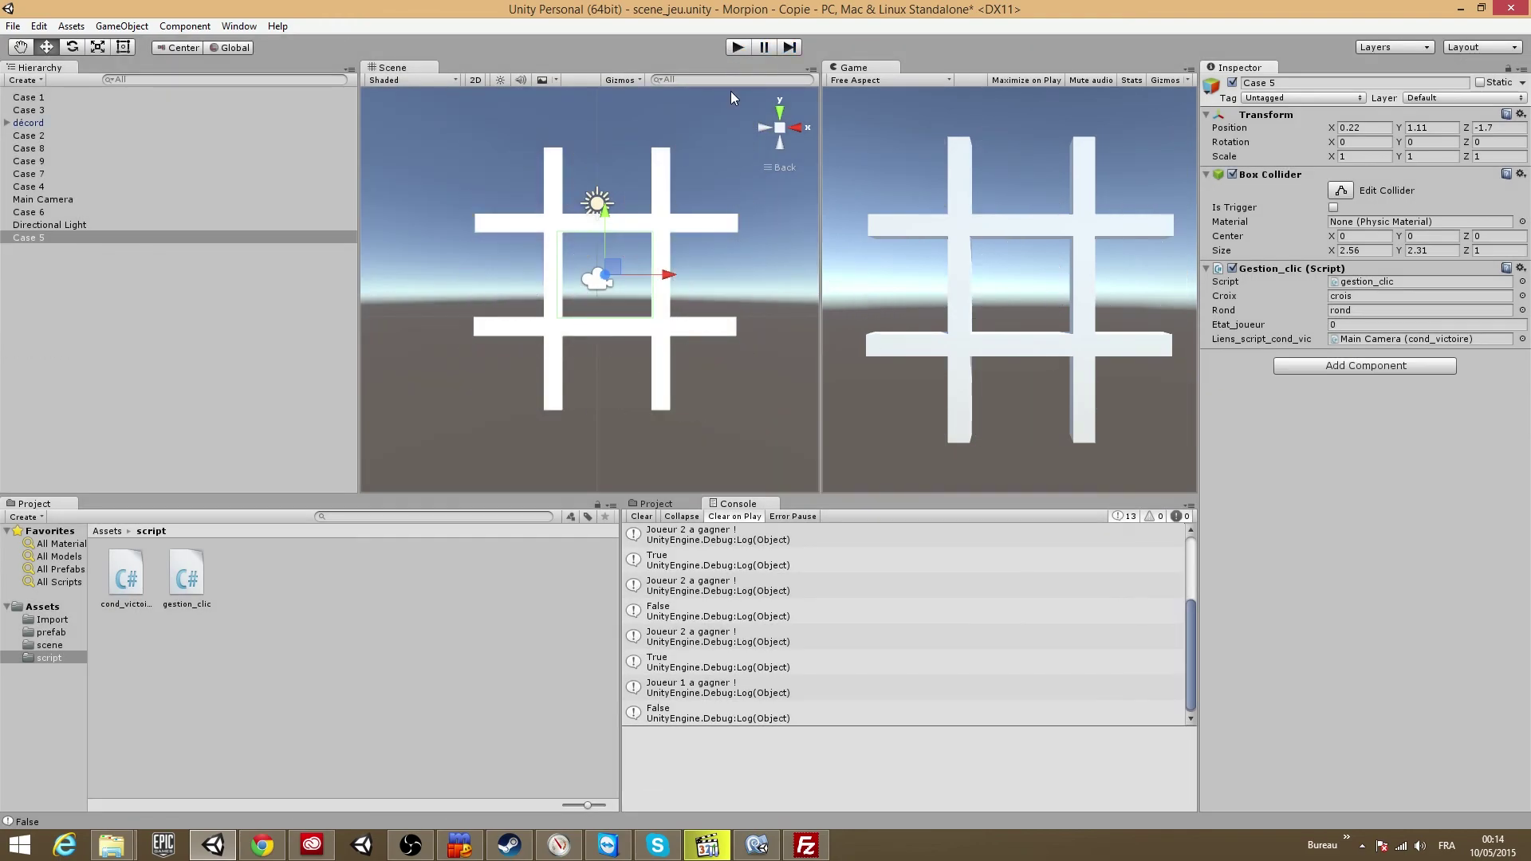